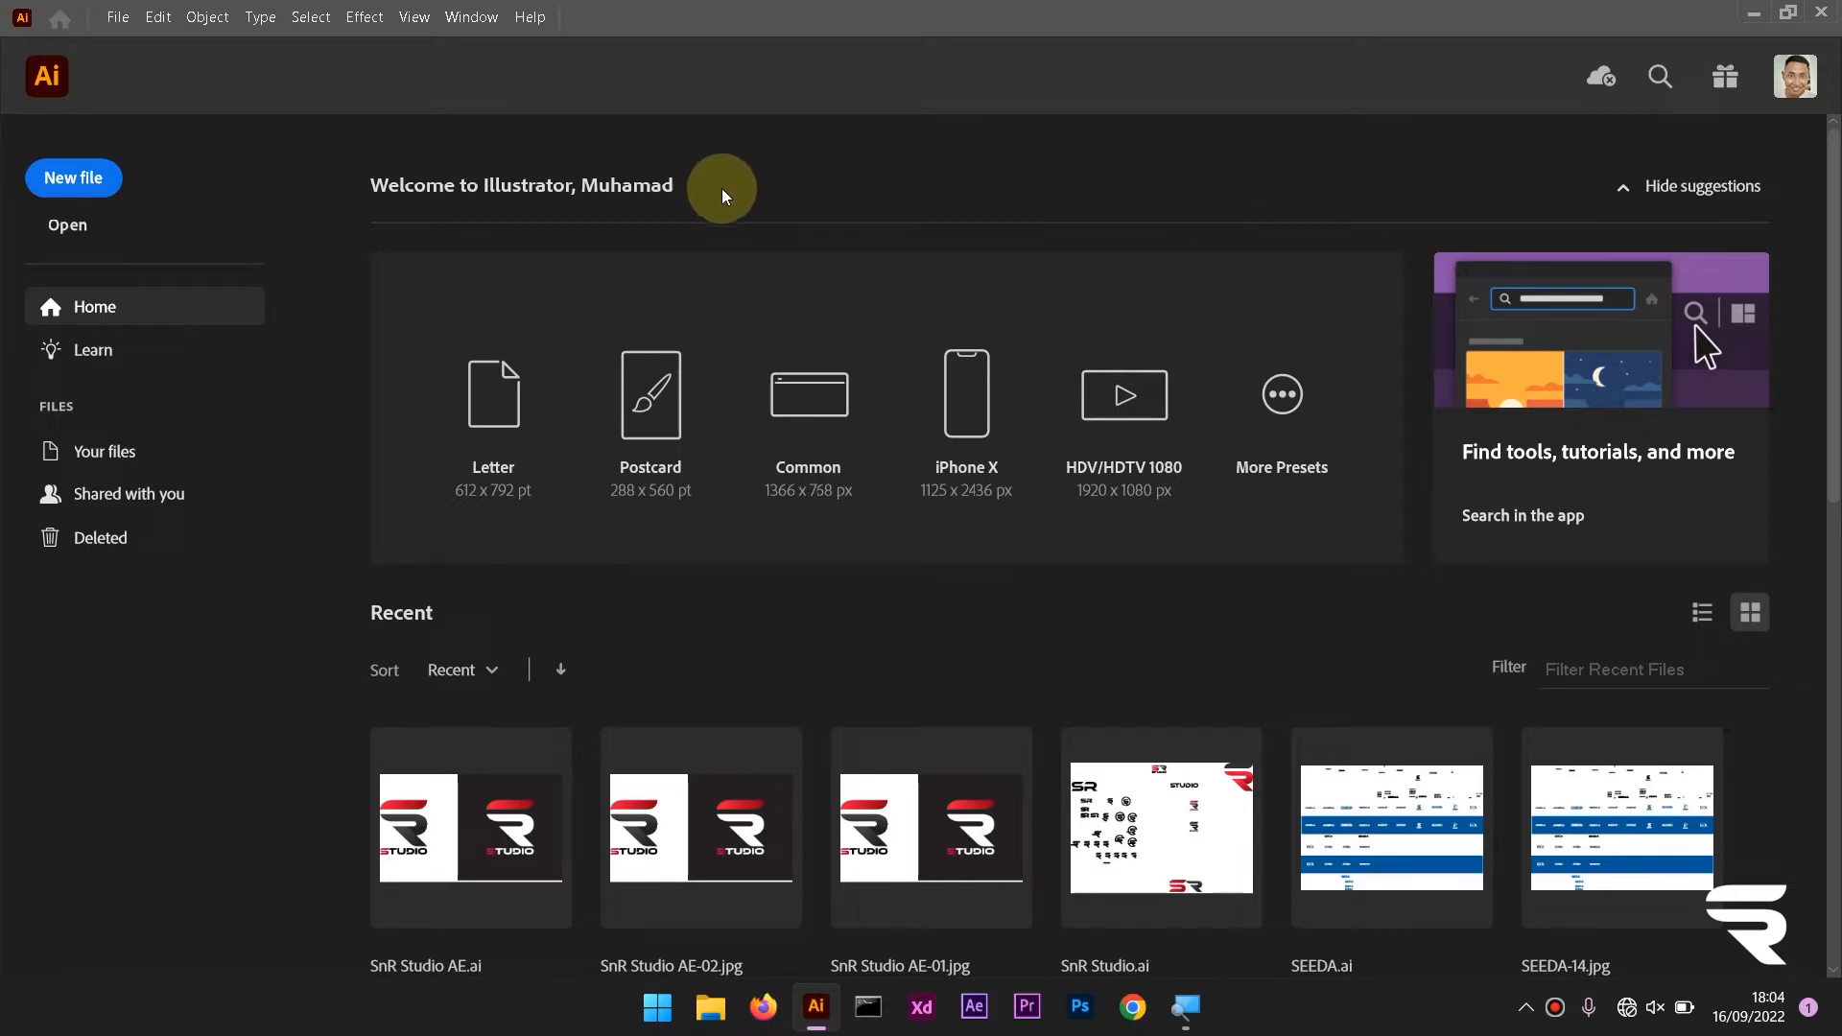
Create a new 1080 × 1080 px document with RGB color mode and one artboard
click(117, 17)
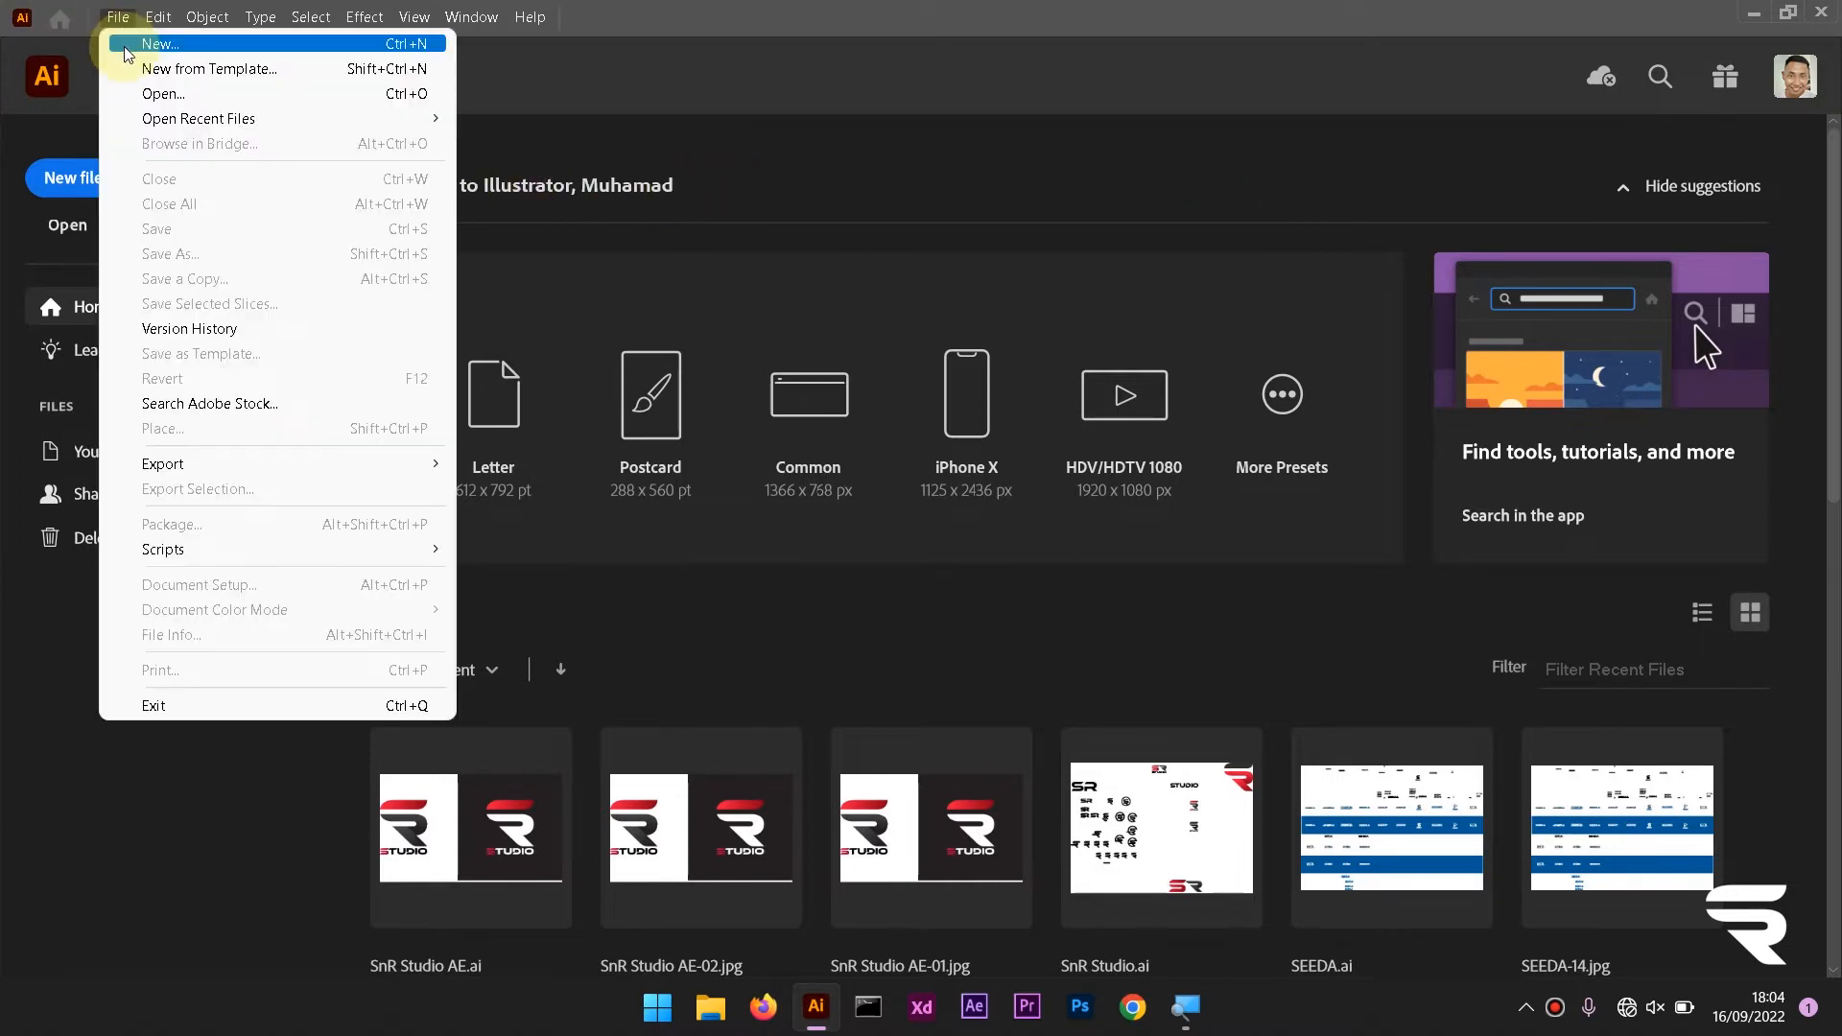
click(124, 51)
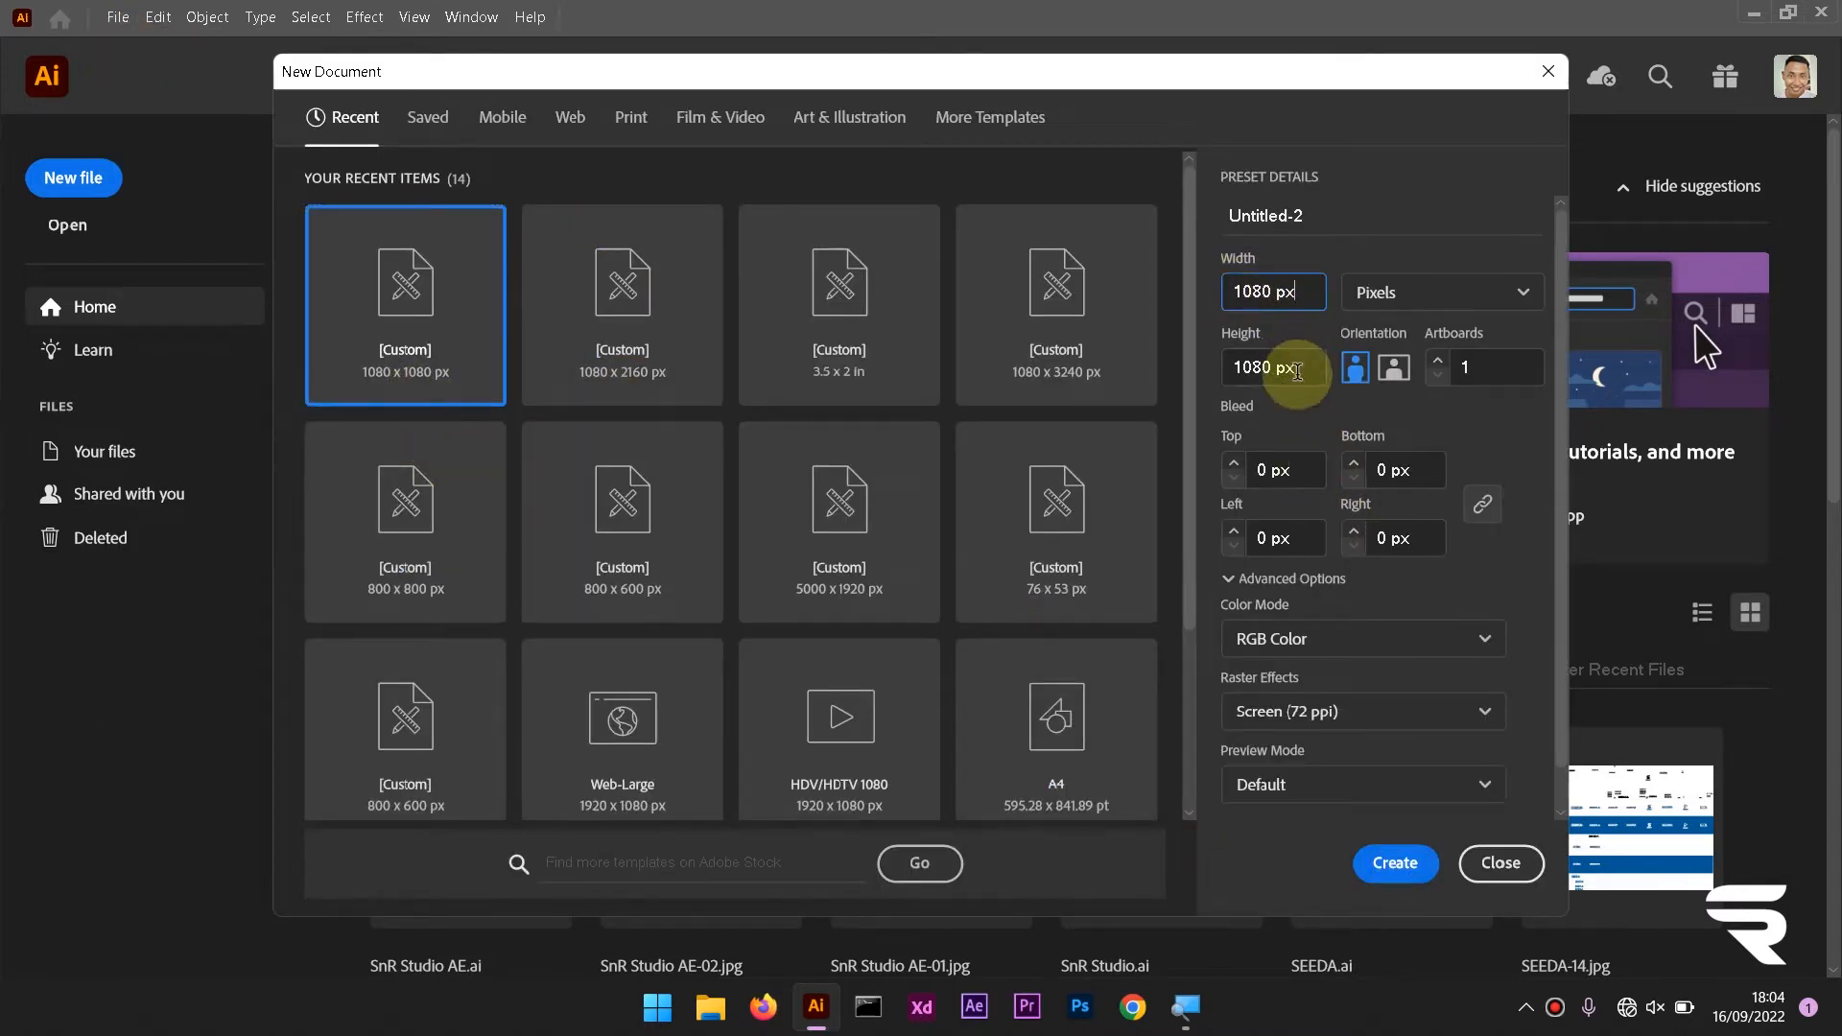
click(1245, 284)
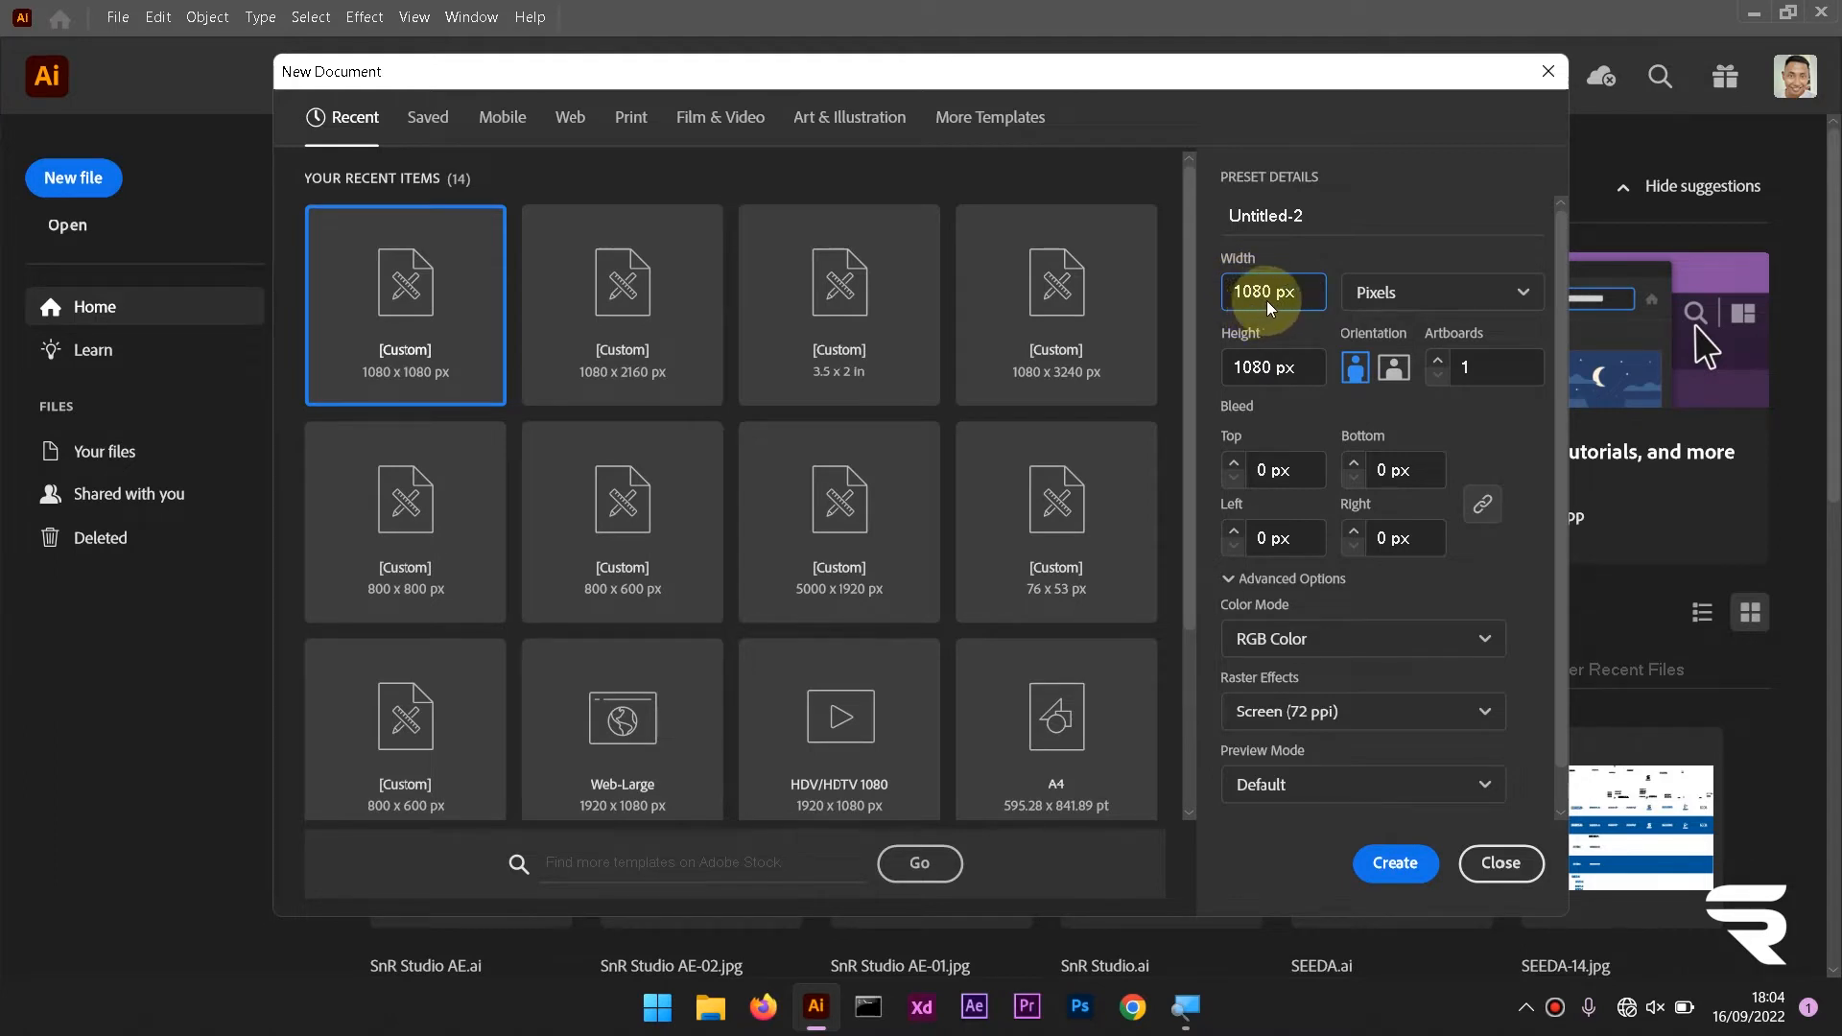
click(1302, 365)
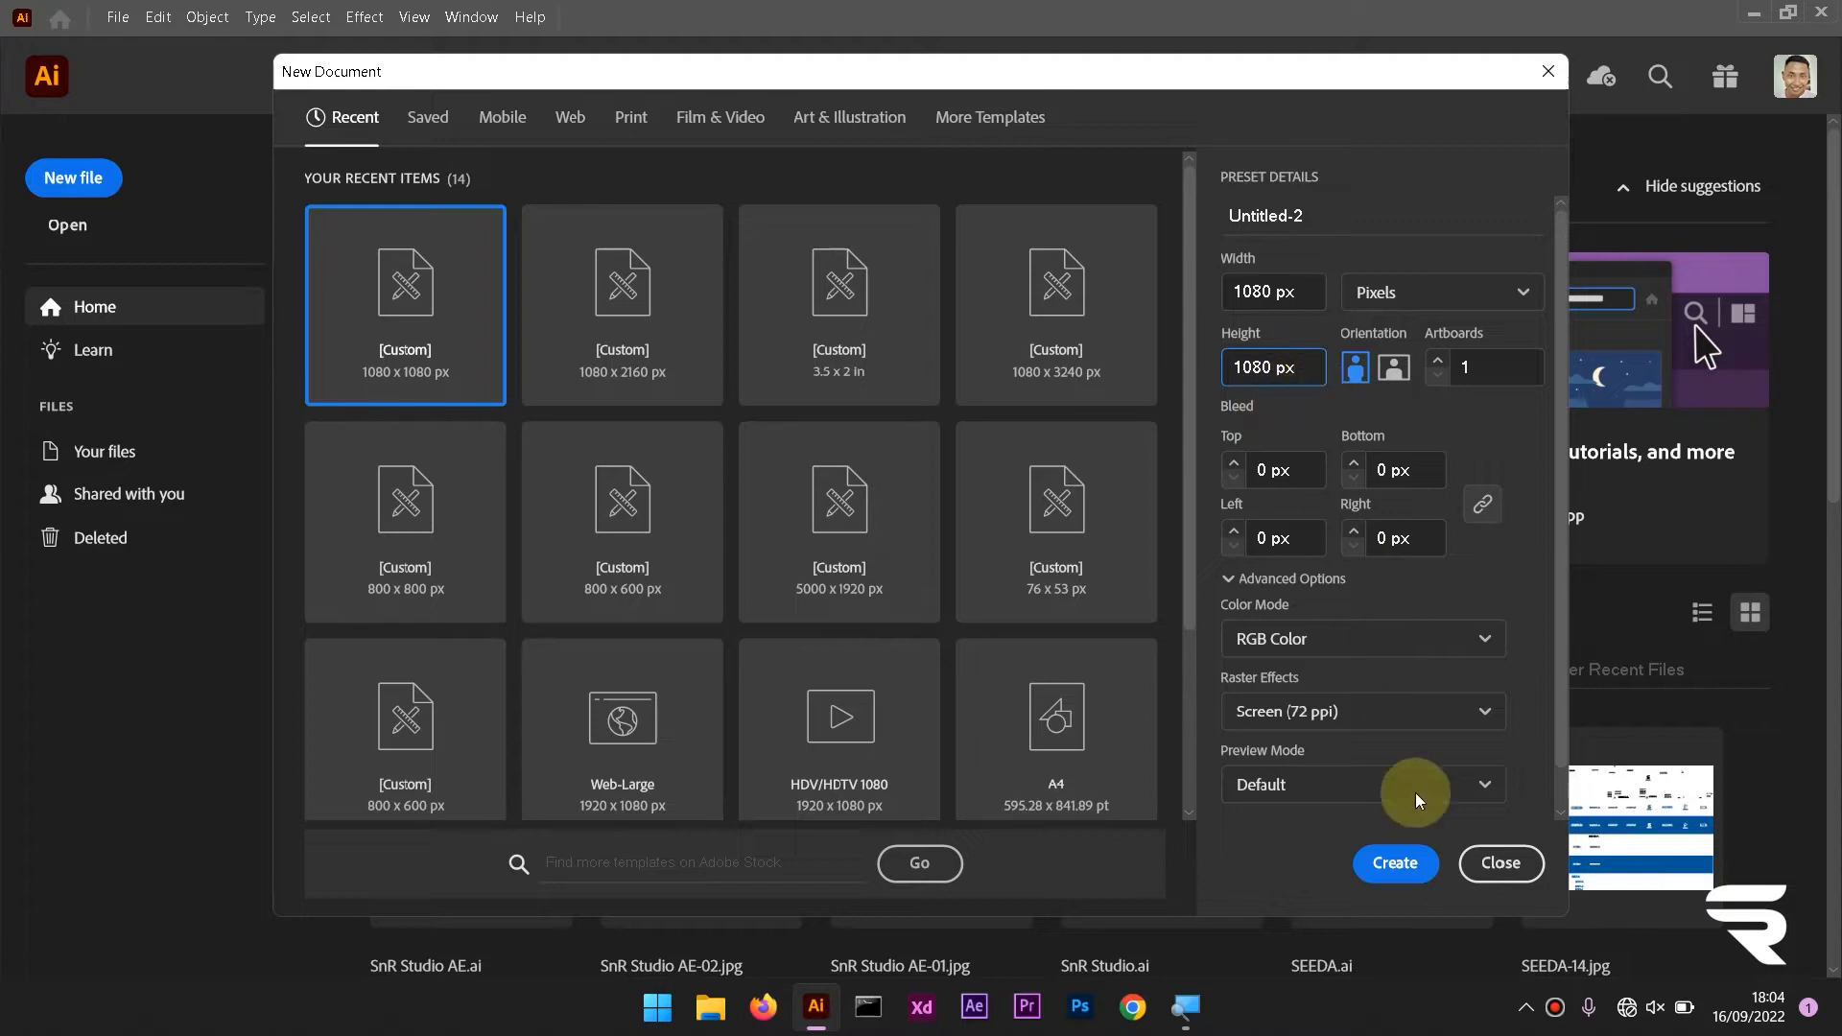
click(1393, 868)
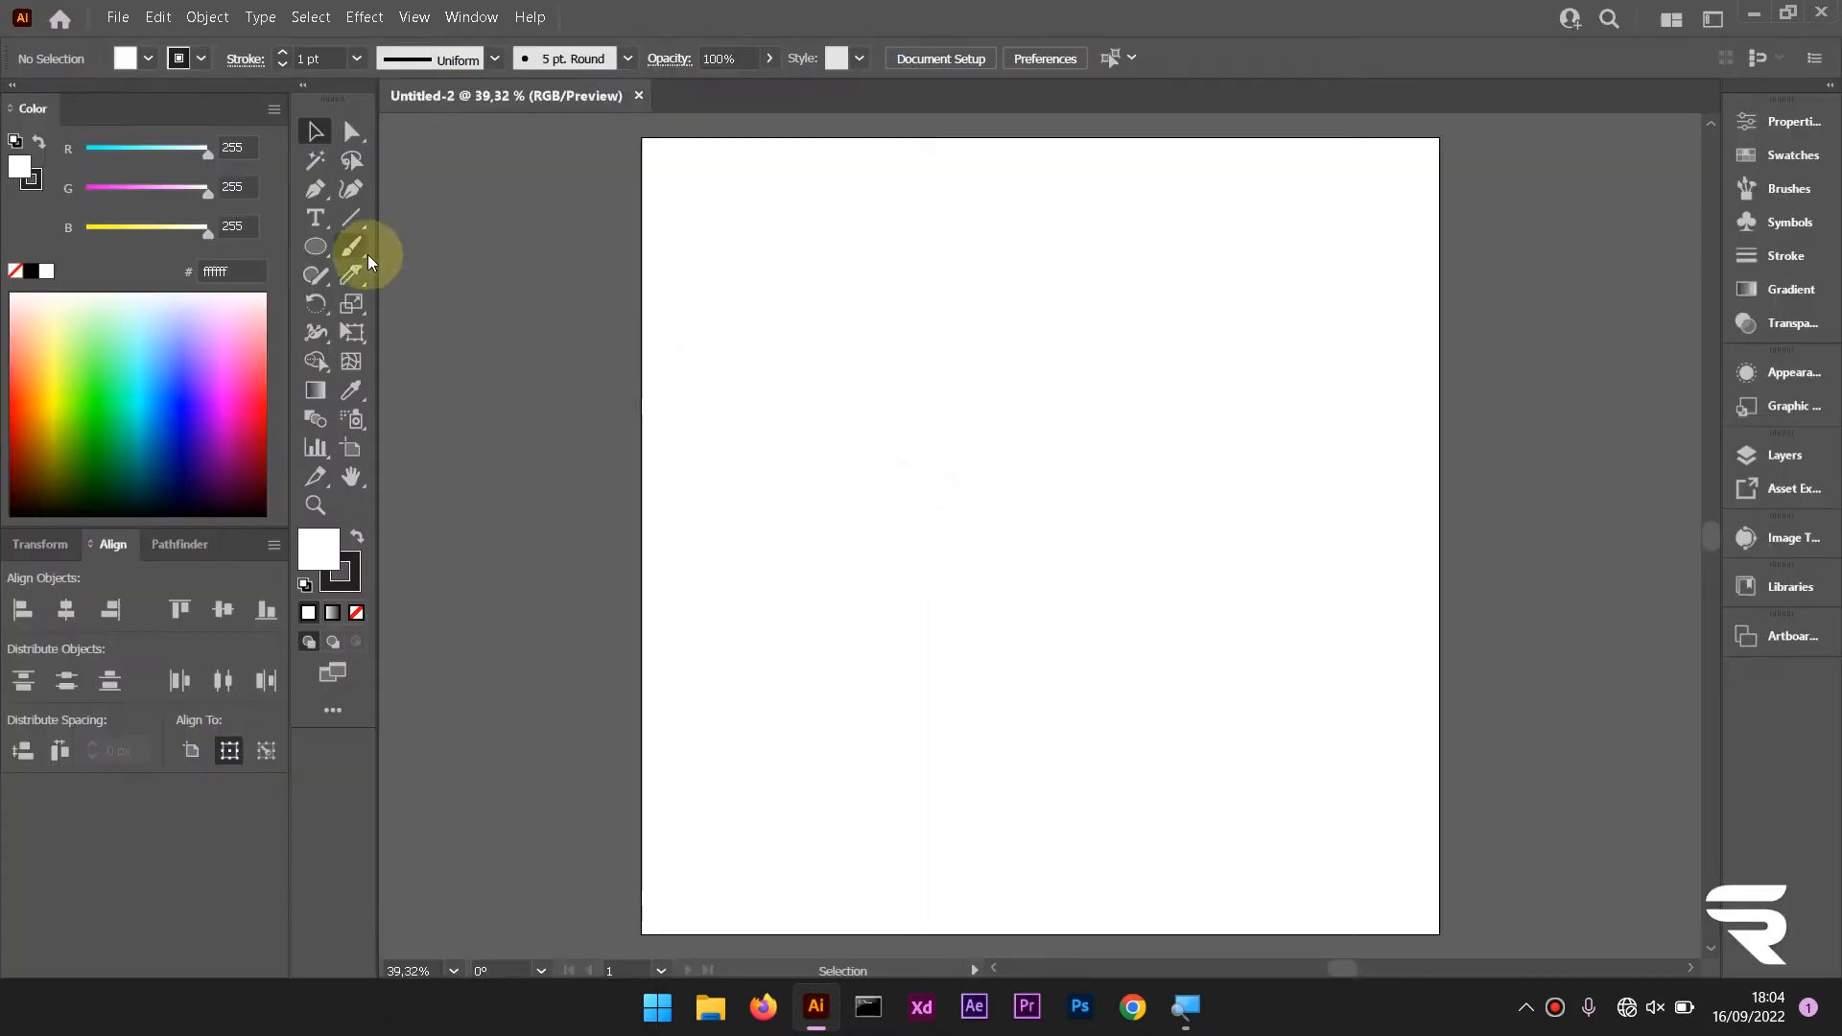
Draw a perfect circle about a quarter of the artboard's width in the artboard's upper-left area with the Ellipse tool
click(322, 245)
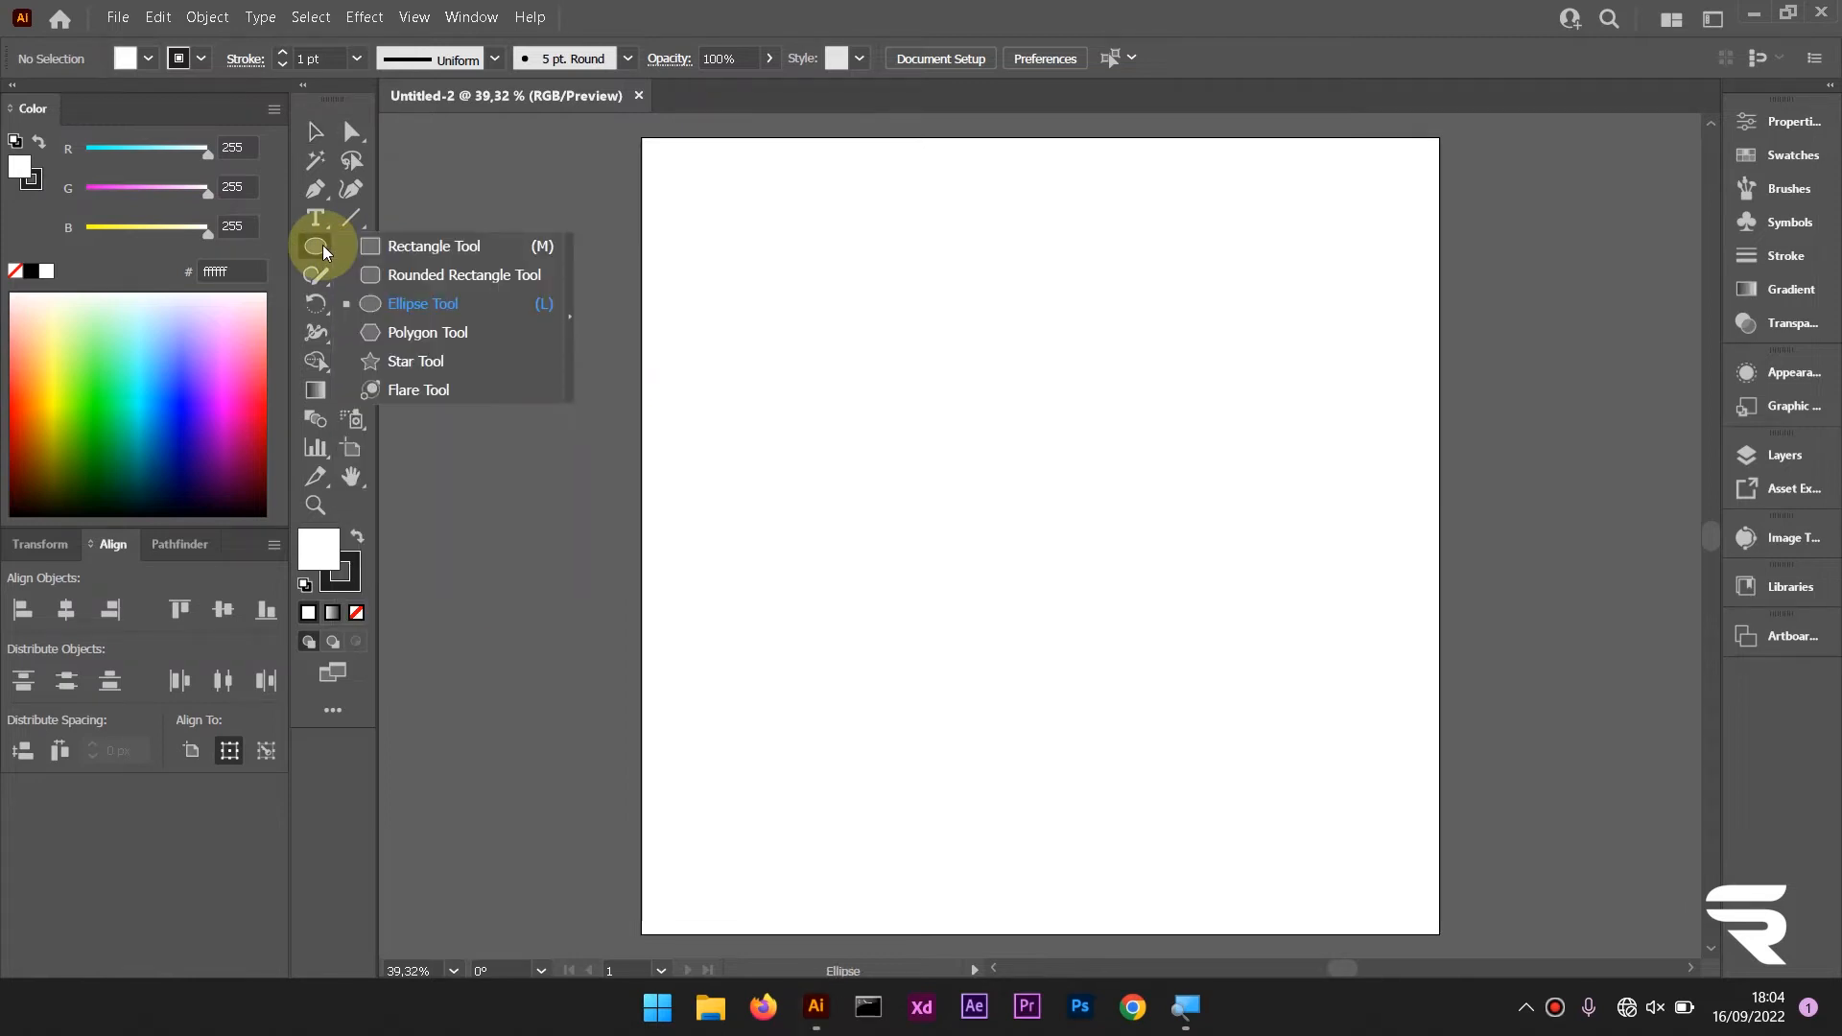
click(449, 307)
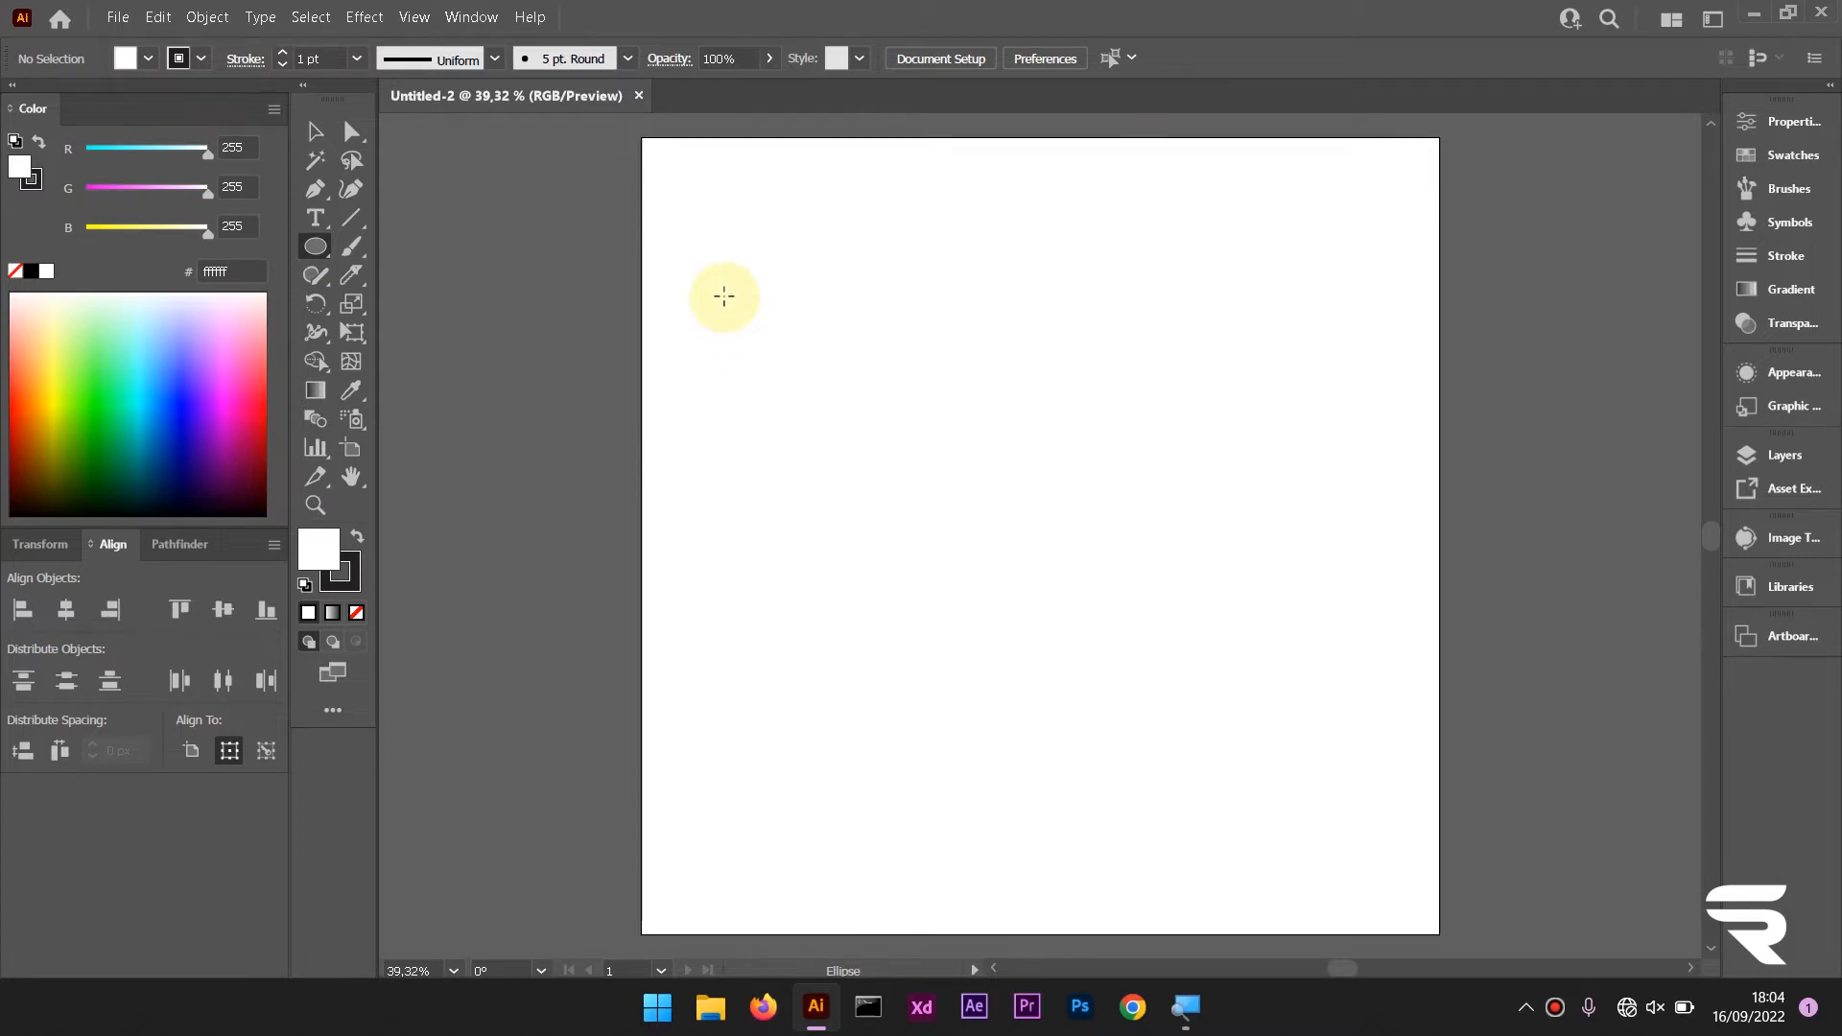
drag(723, 286, 833, 407)
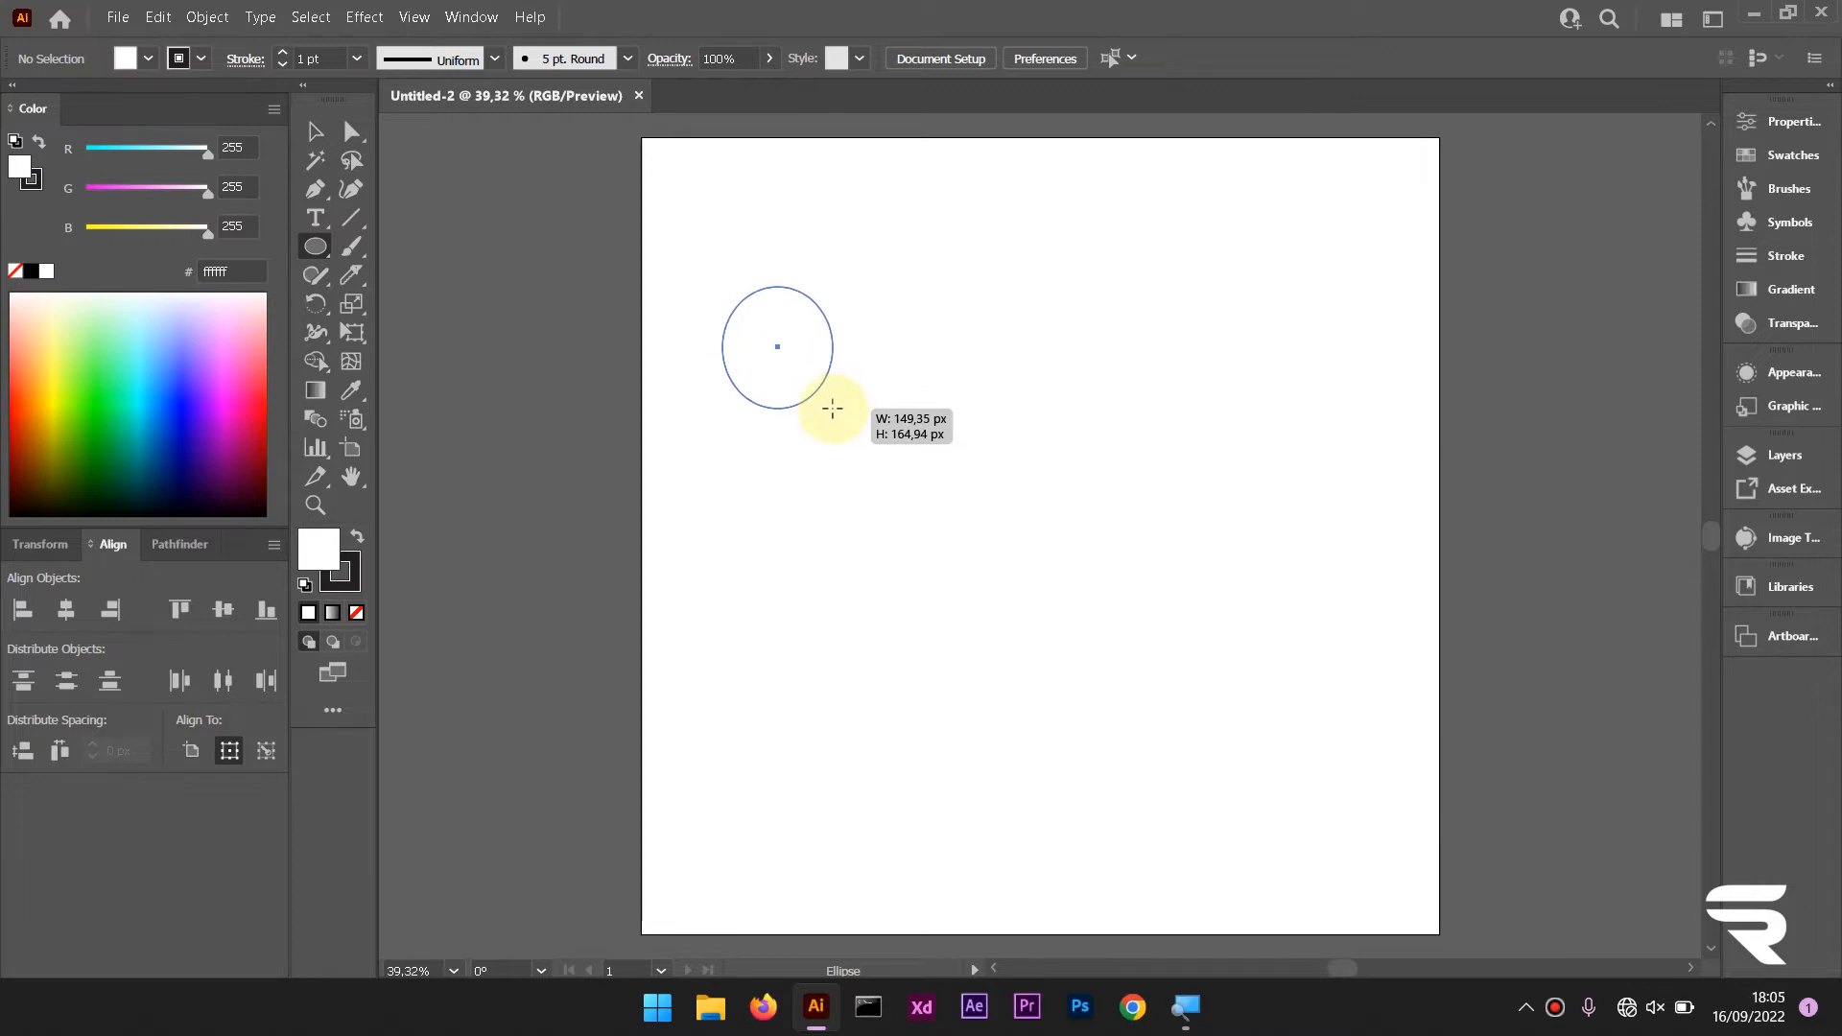
drag(832, 408, 923, 473)
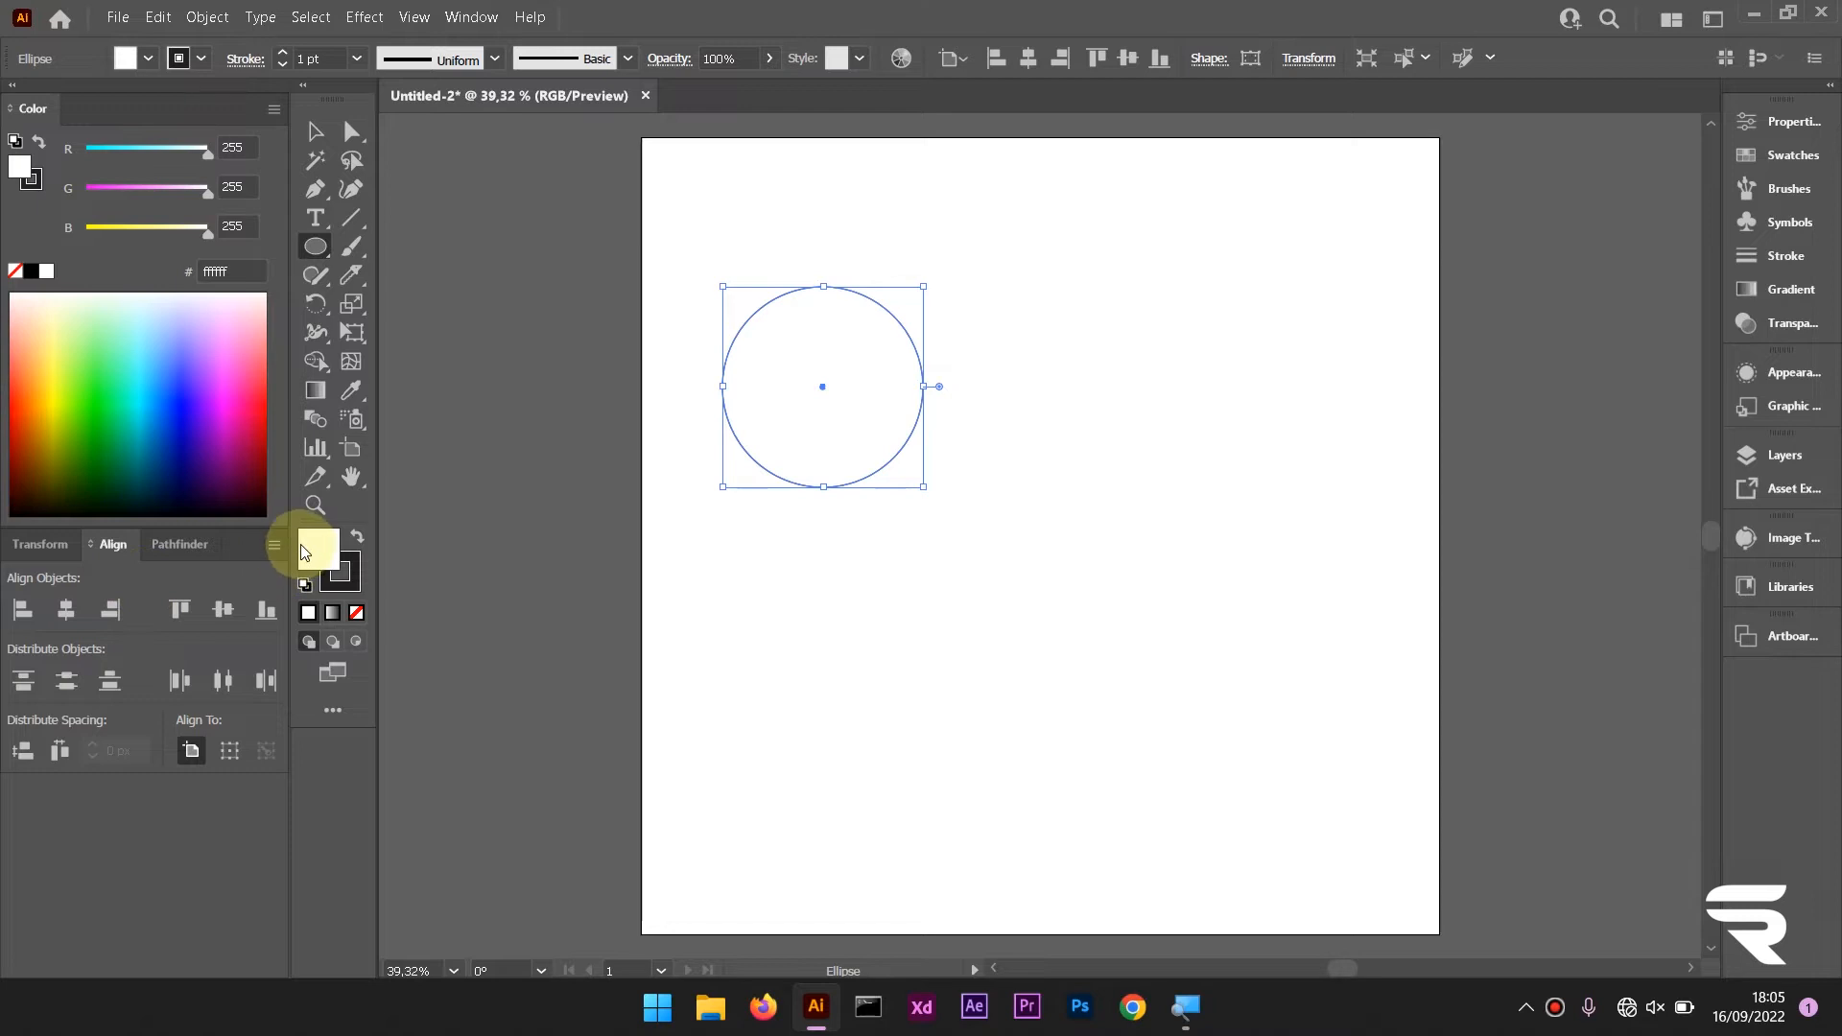
Fill the circle with green #01a200, remove its stroke and deselect it
mouse_move(96, 401)
mouse_down()
mouse_move(73, 394)
mouse_move(99, 444)
mouse_move(92, 427)
mouse_up()
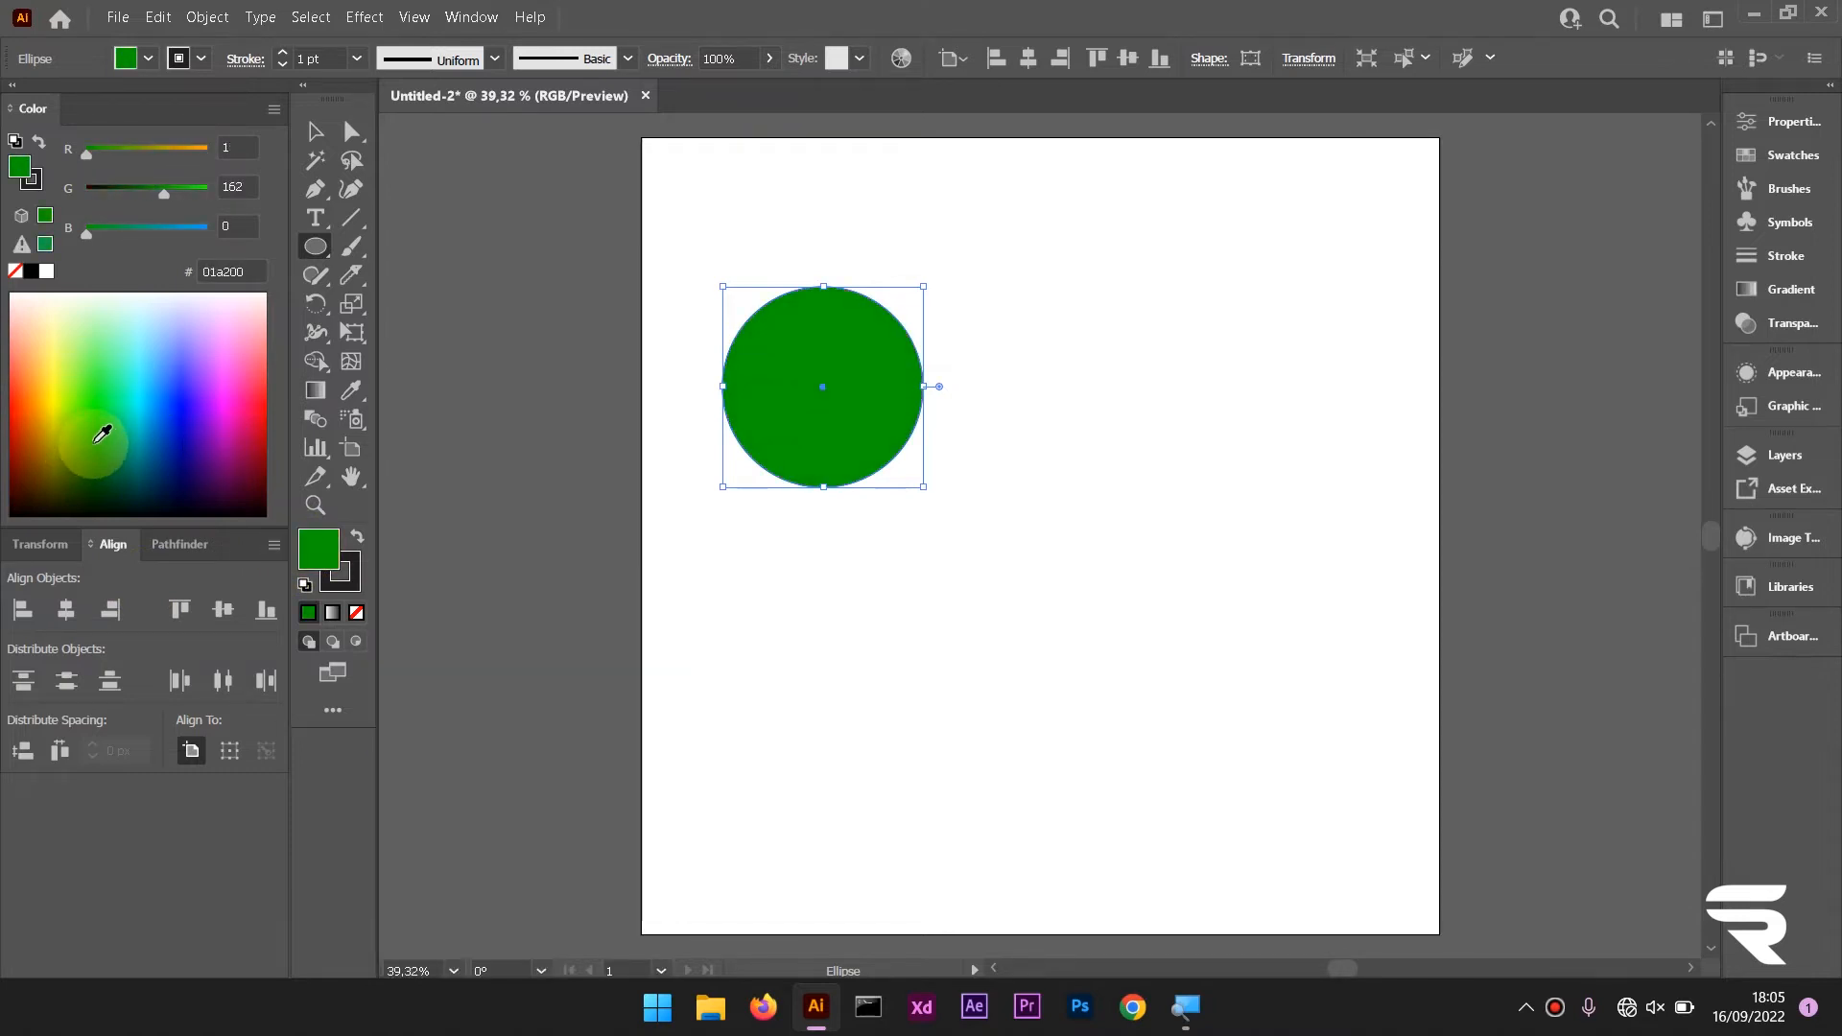
click(353, 578)
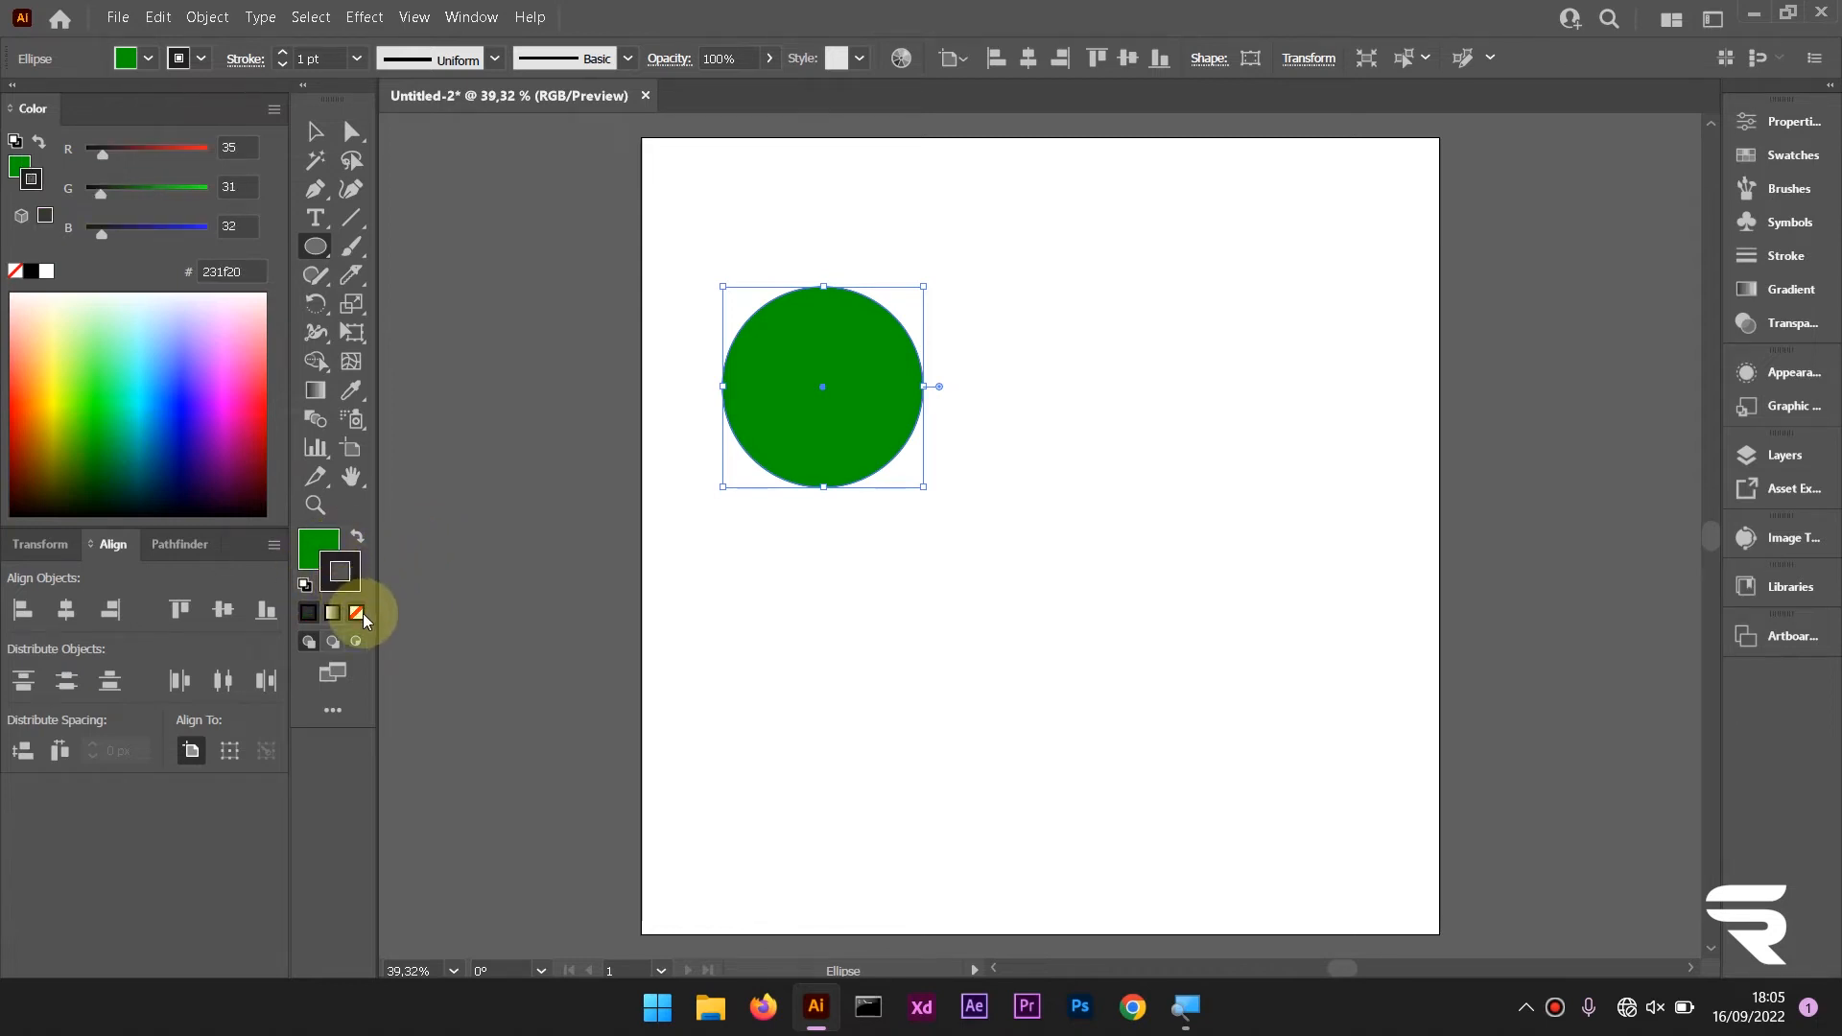
click(358, 614)
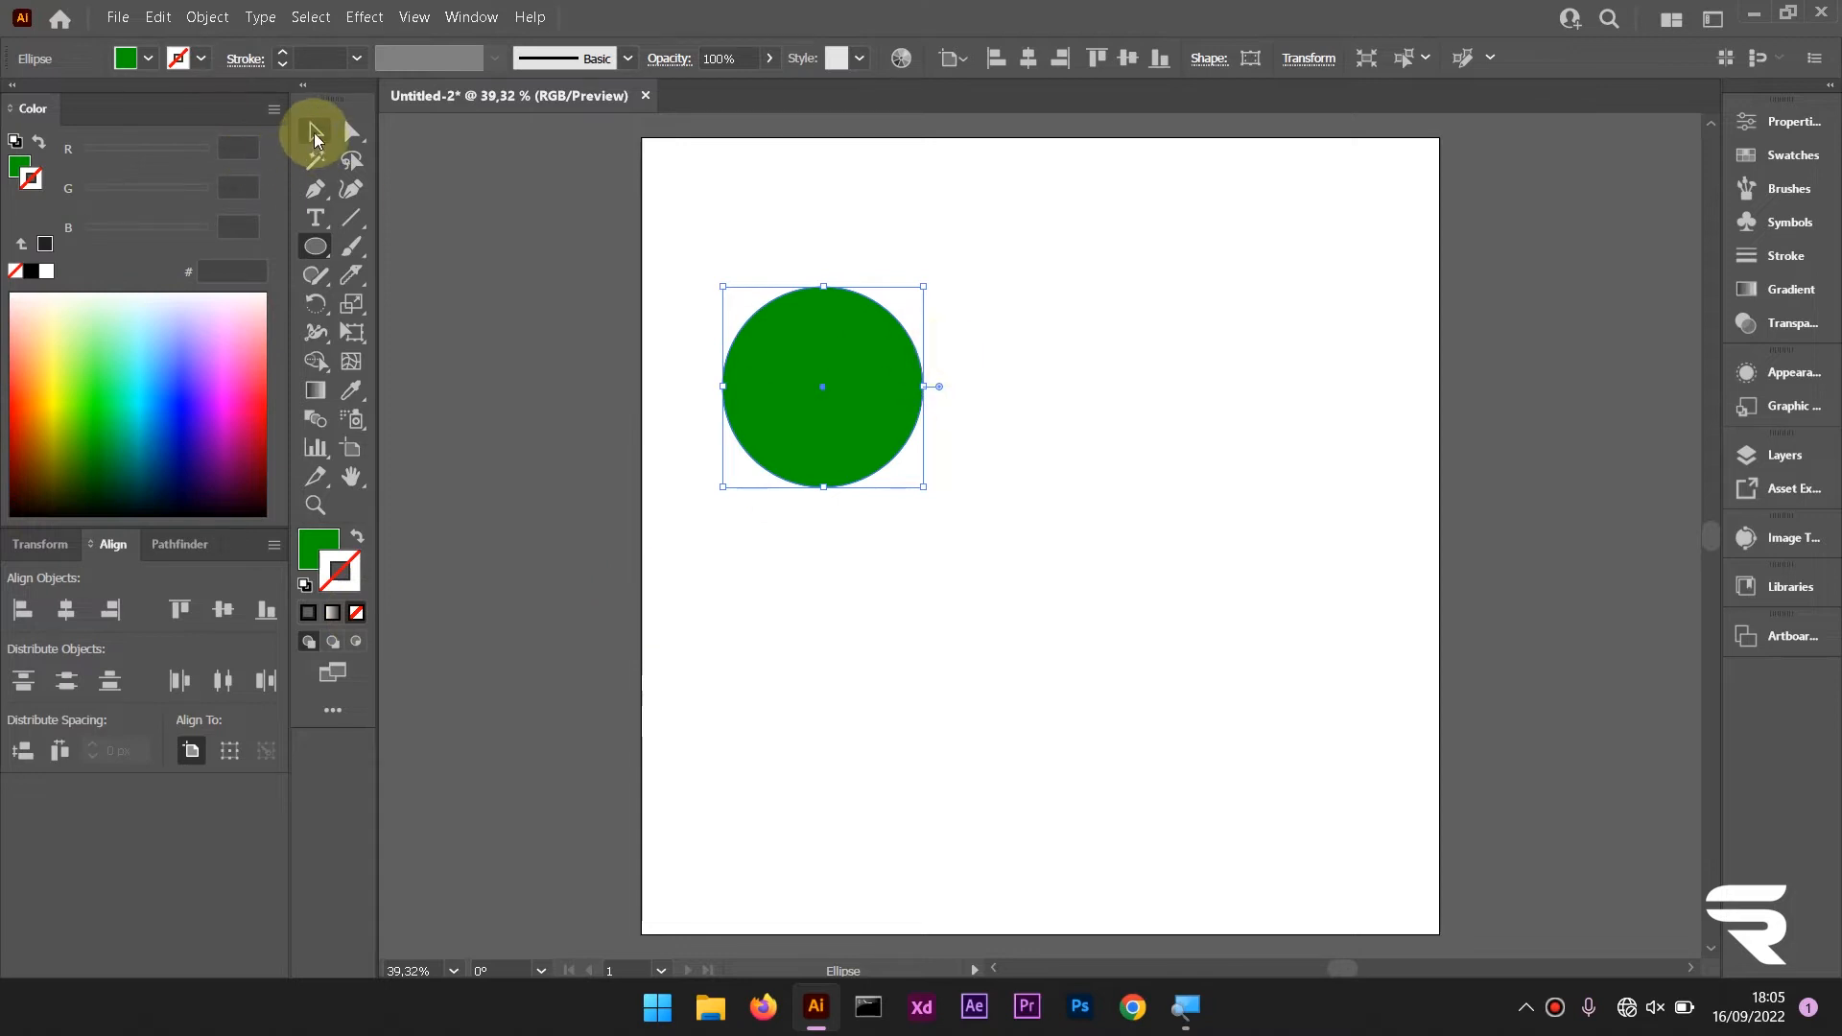
click(314, 134)
click(935, 317)
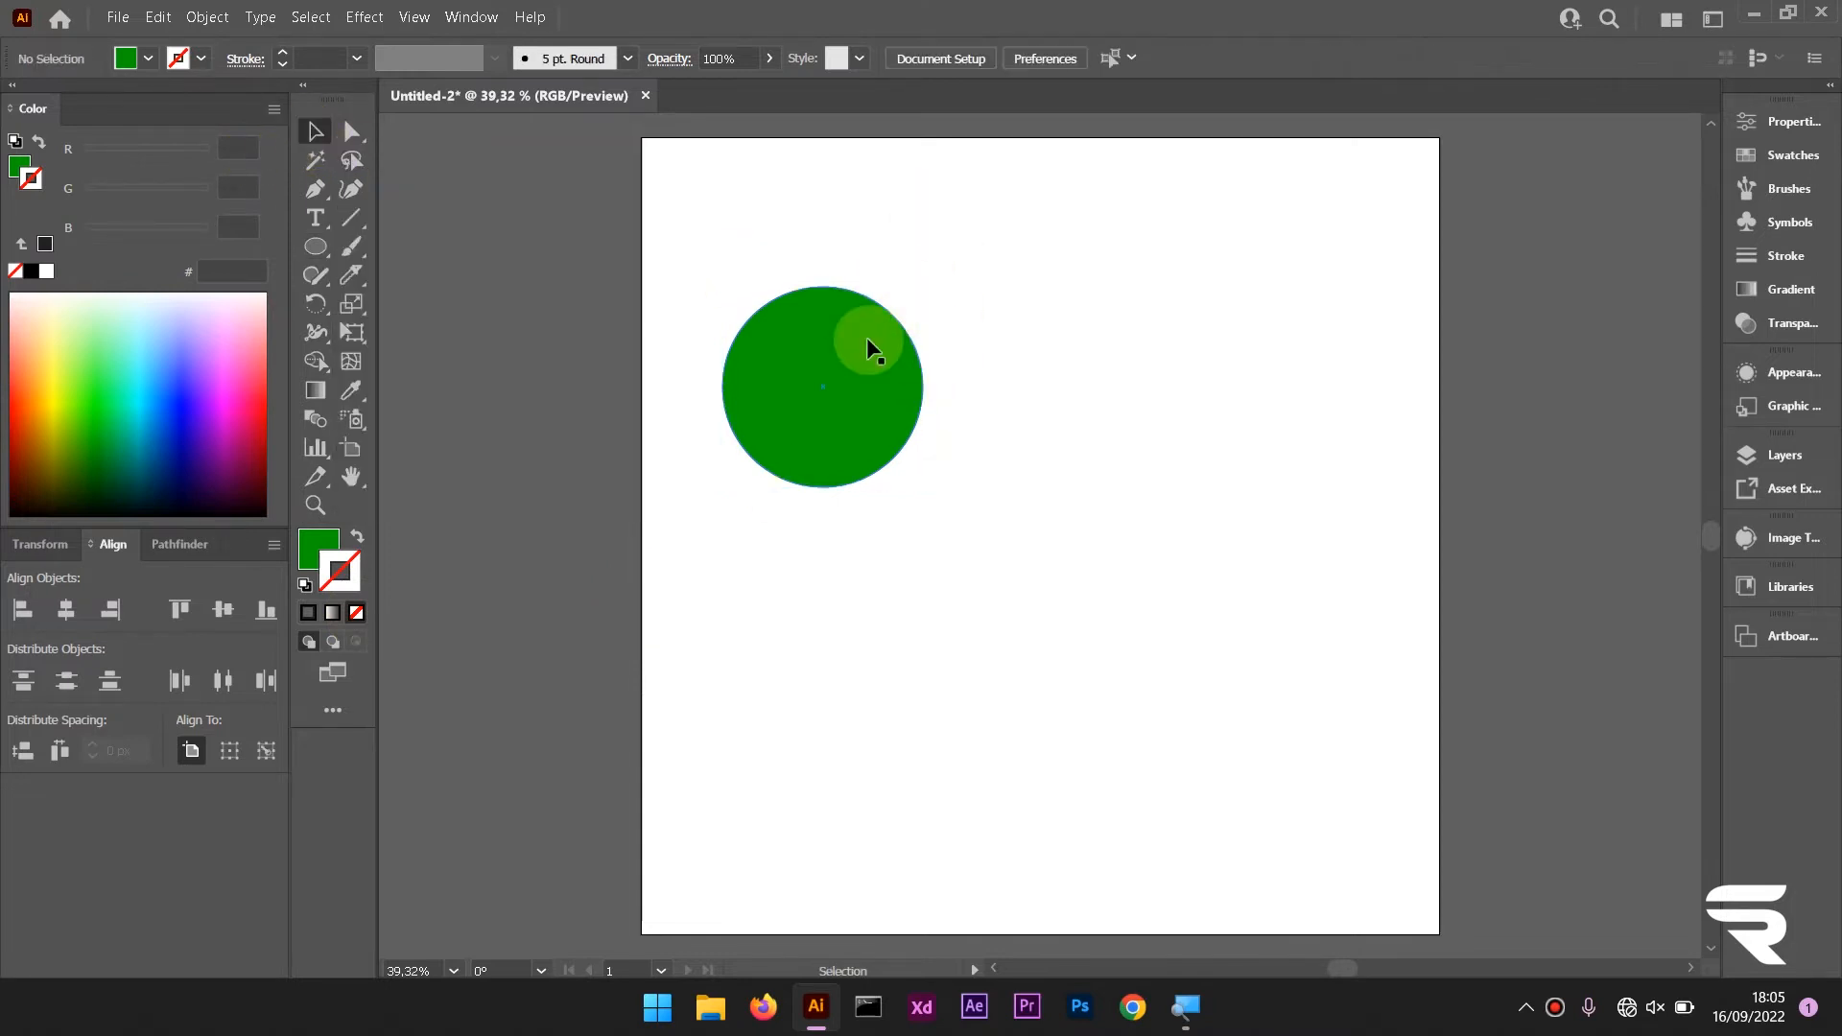
Duplicate the green circle horizontally about 136 px to the right, so the two circles overlap by half
click(861, 357)
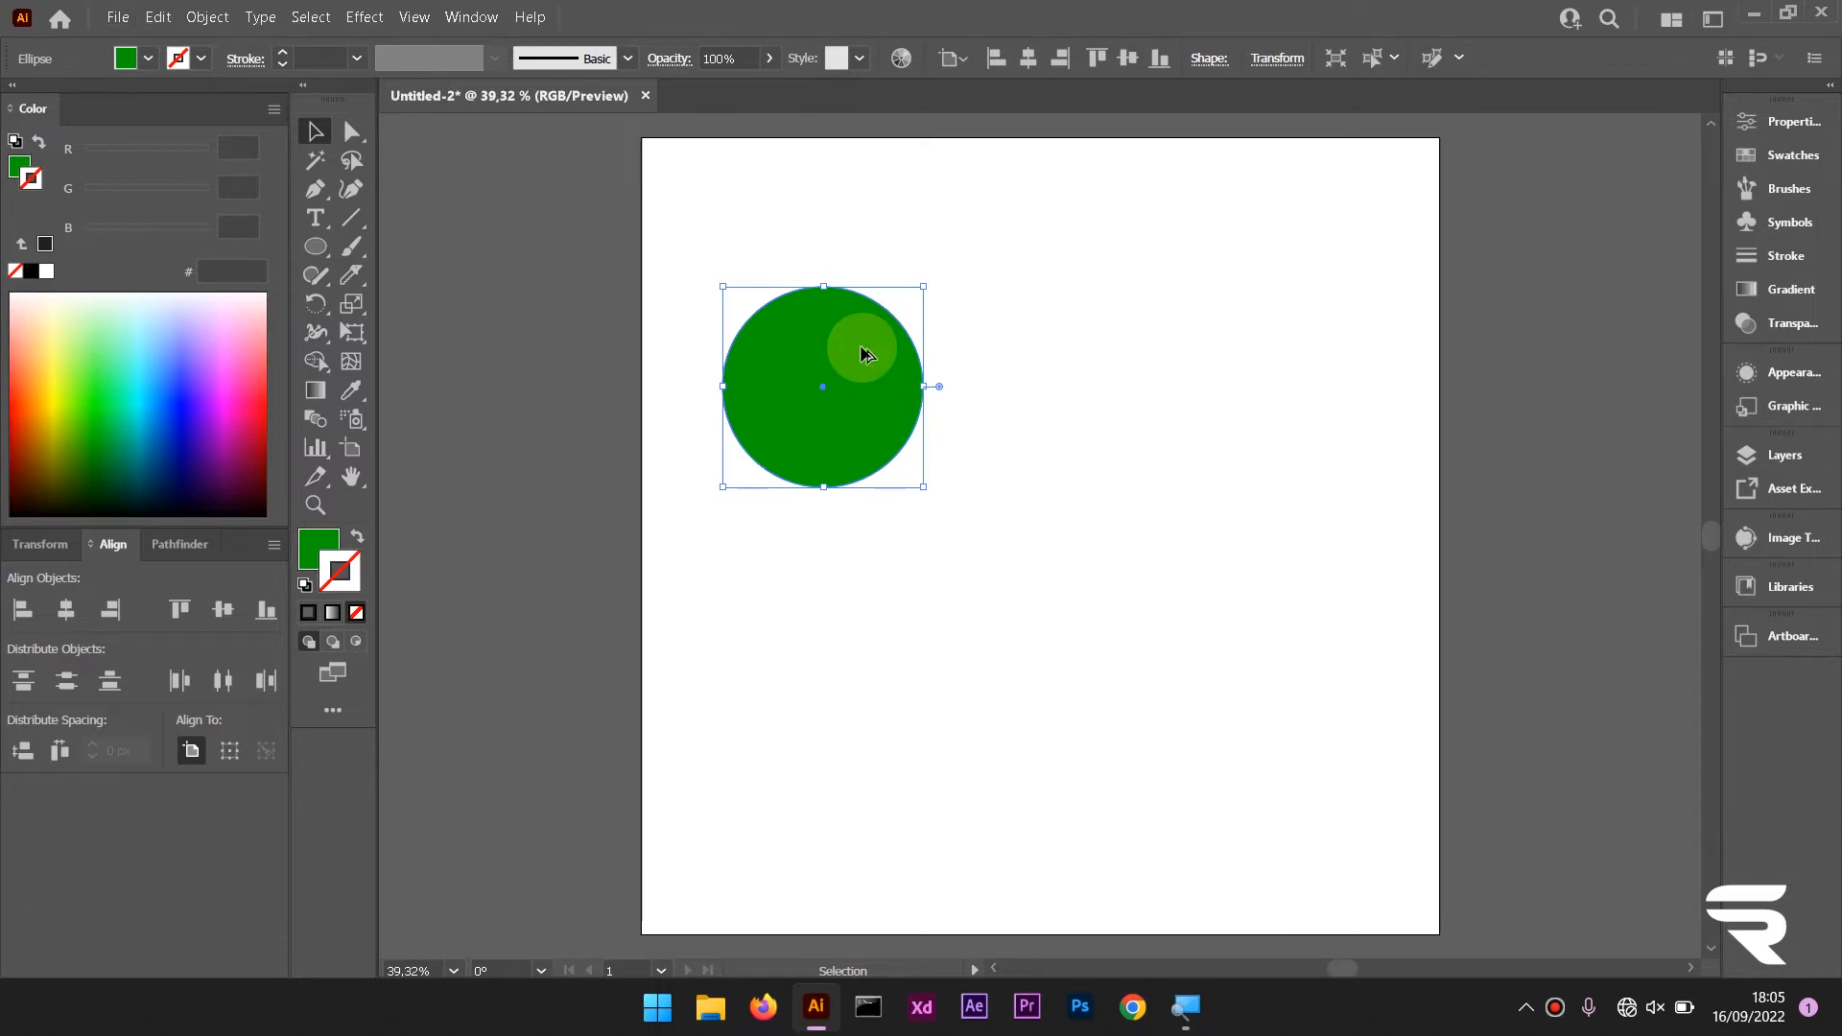
drag(861, 355, 966, 355)
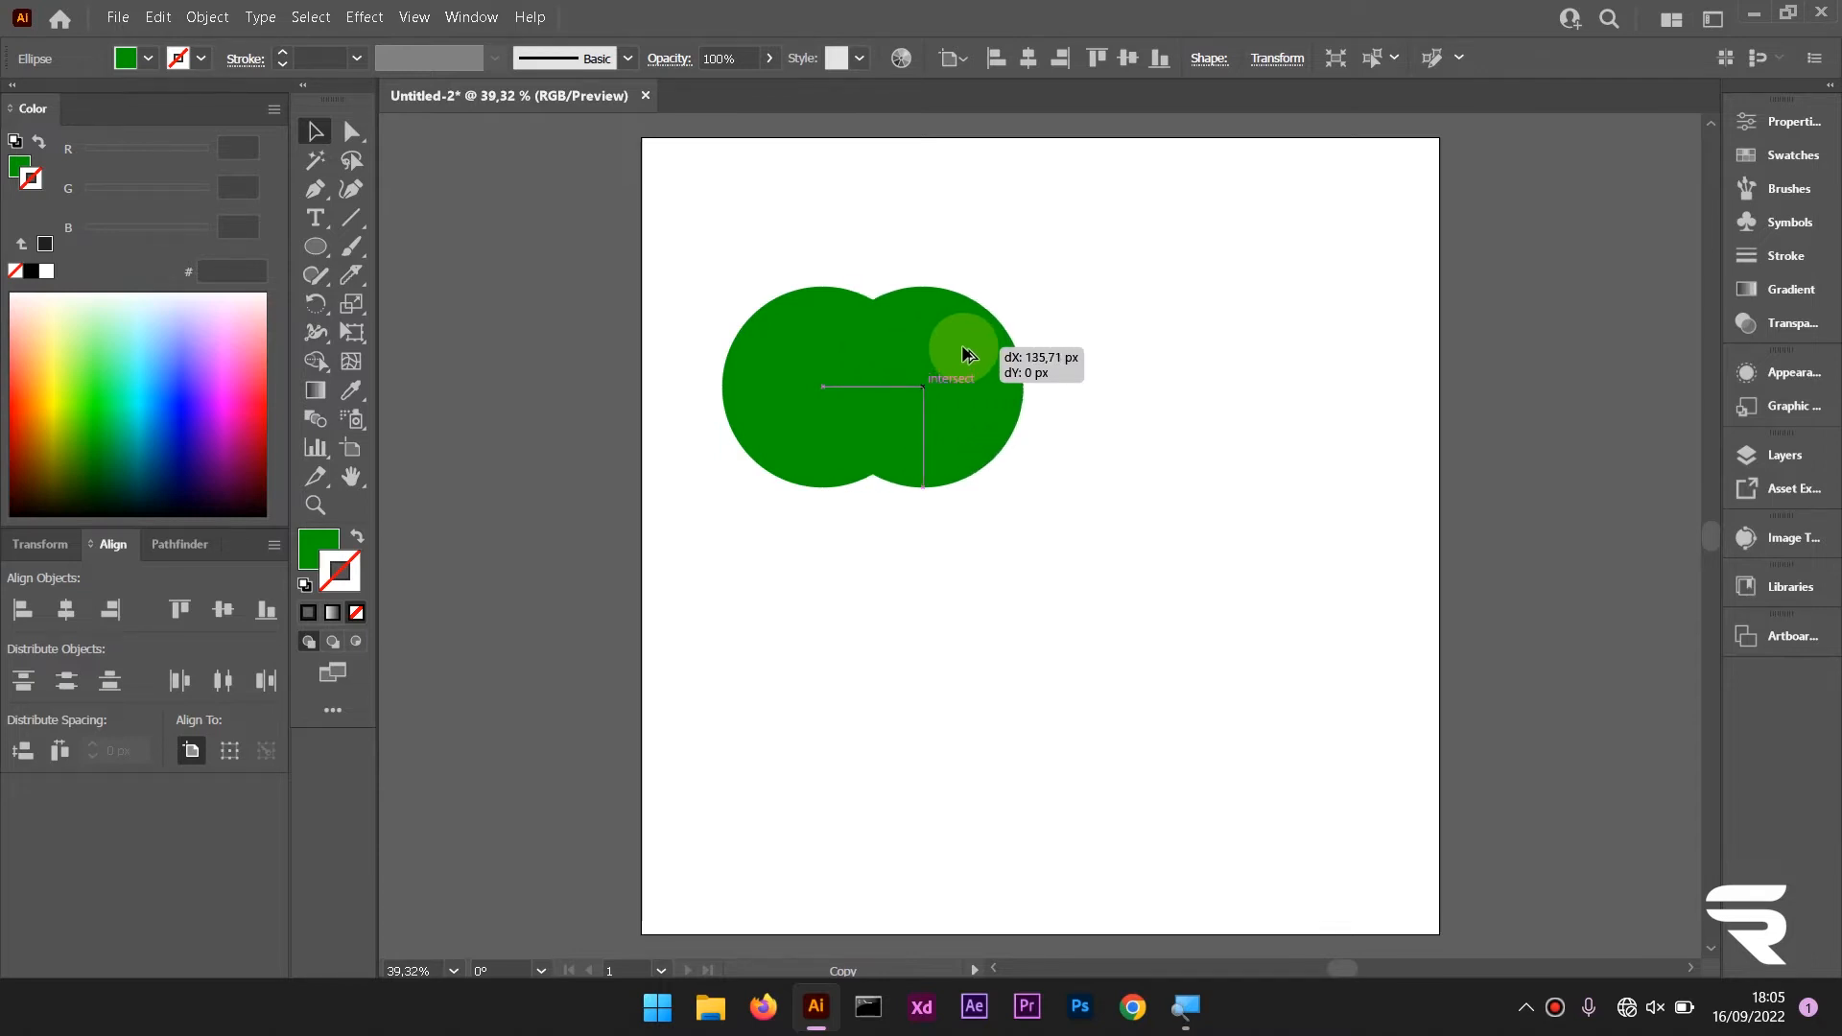
drag(966, 355, 963, 351)
click(822, 234)
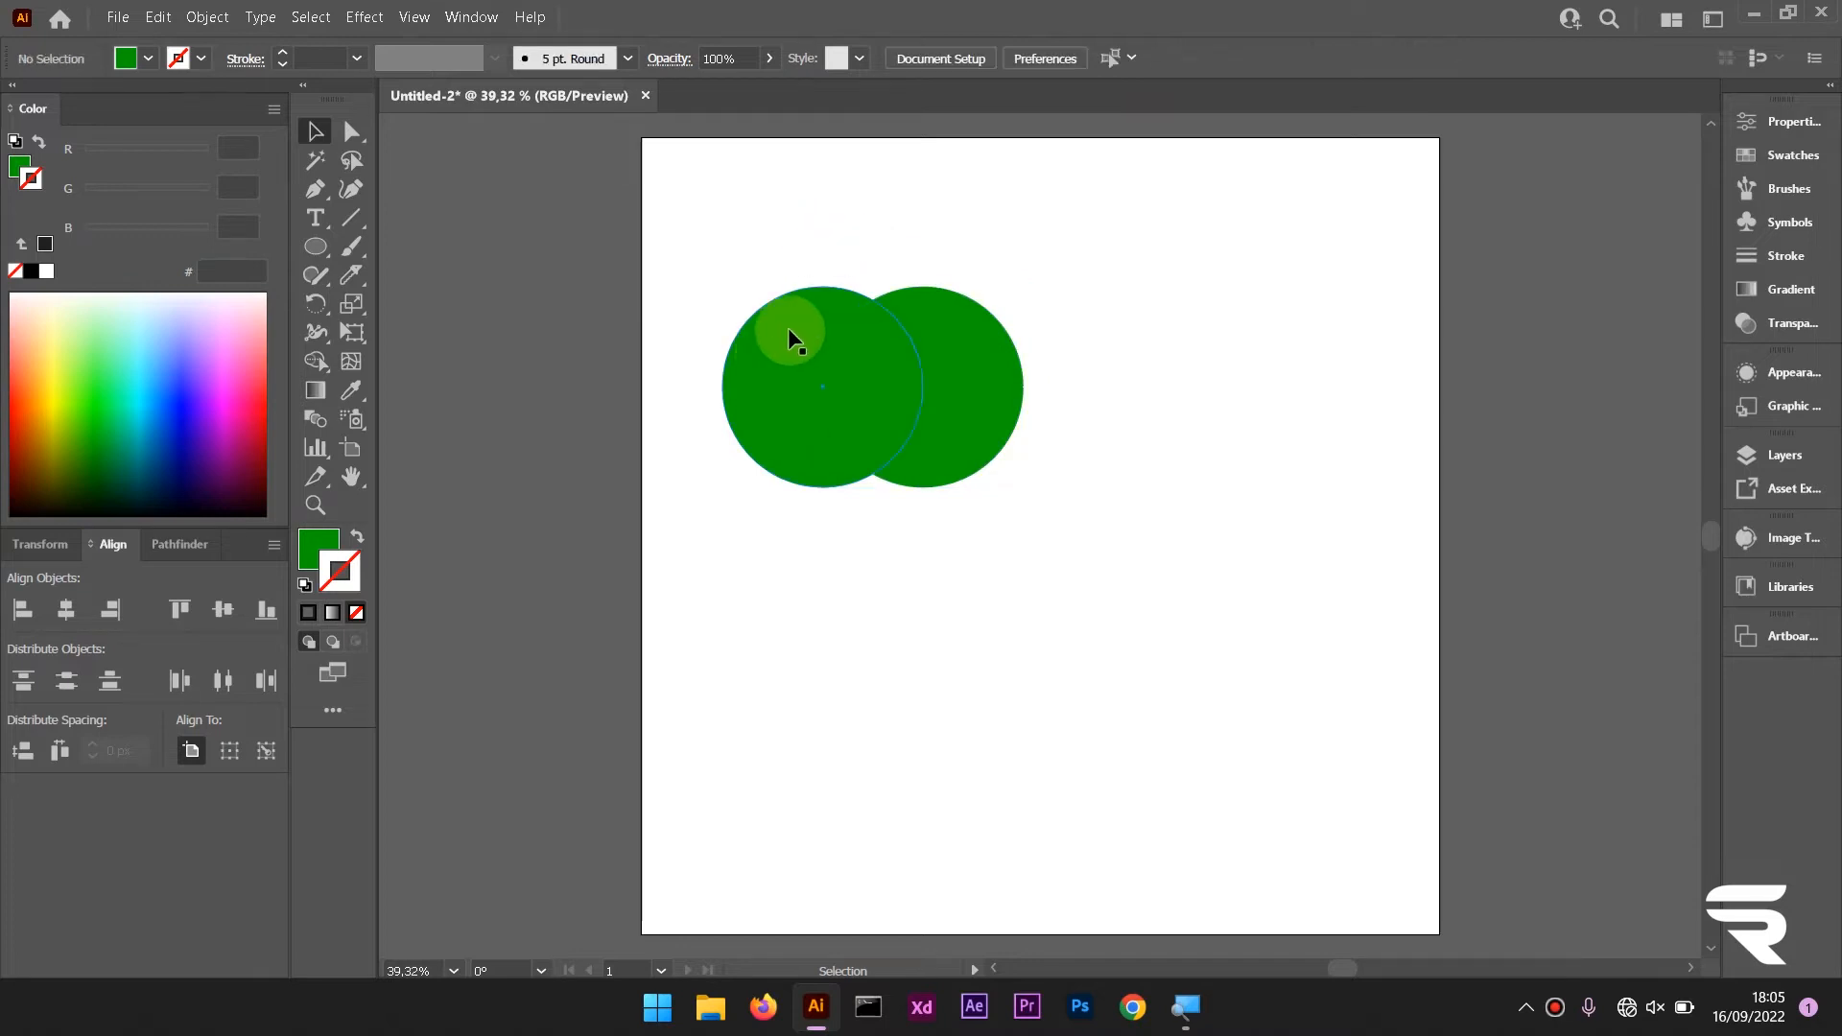
Place a spare copy of the right-hand circle outside the artboard, beyond its upper-left corner
scroll(927, 401, up, 2)
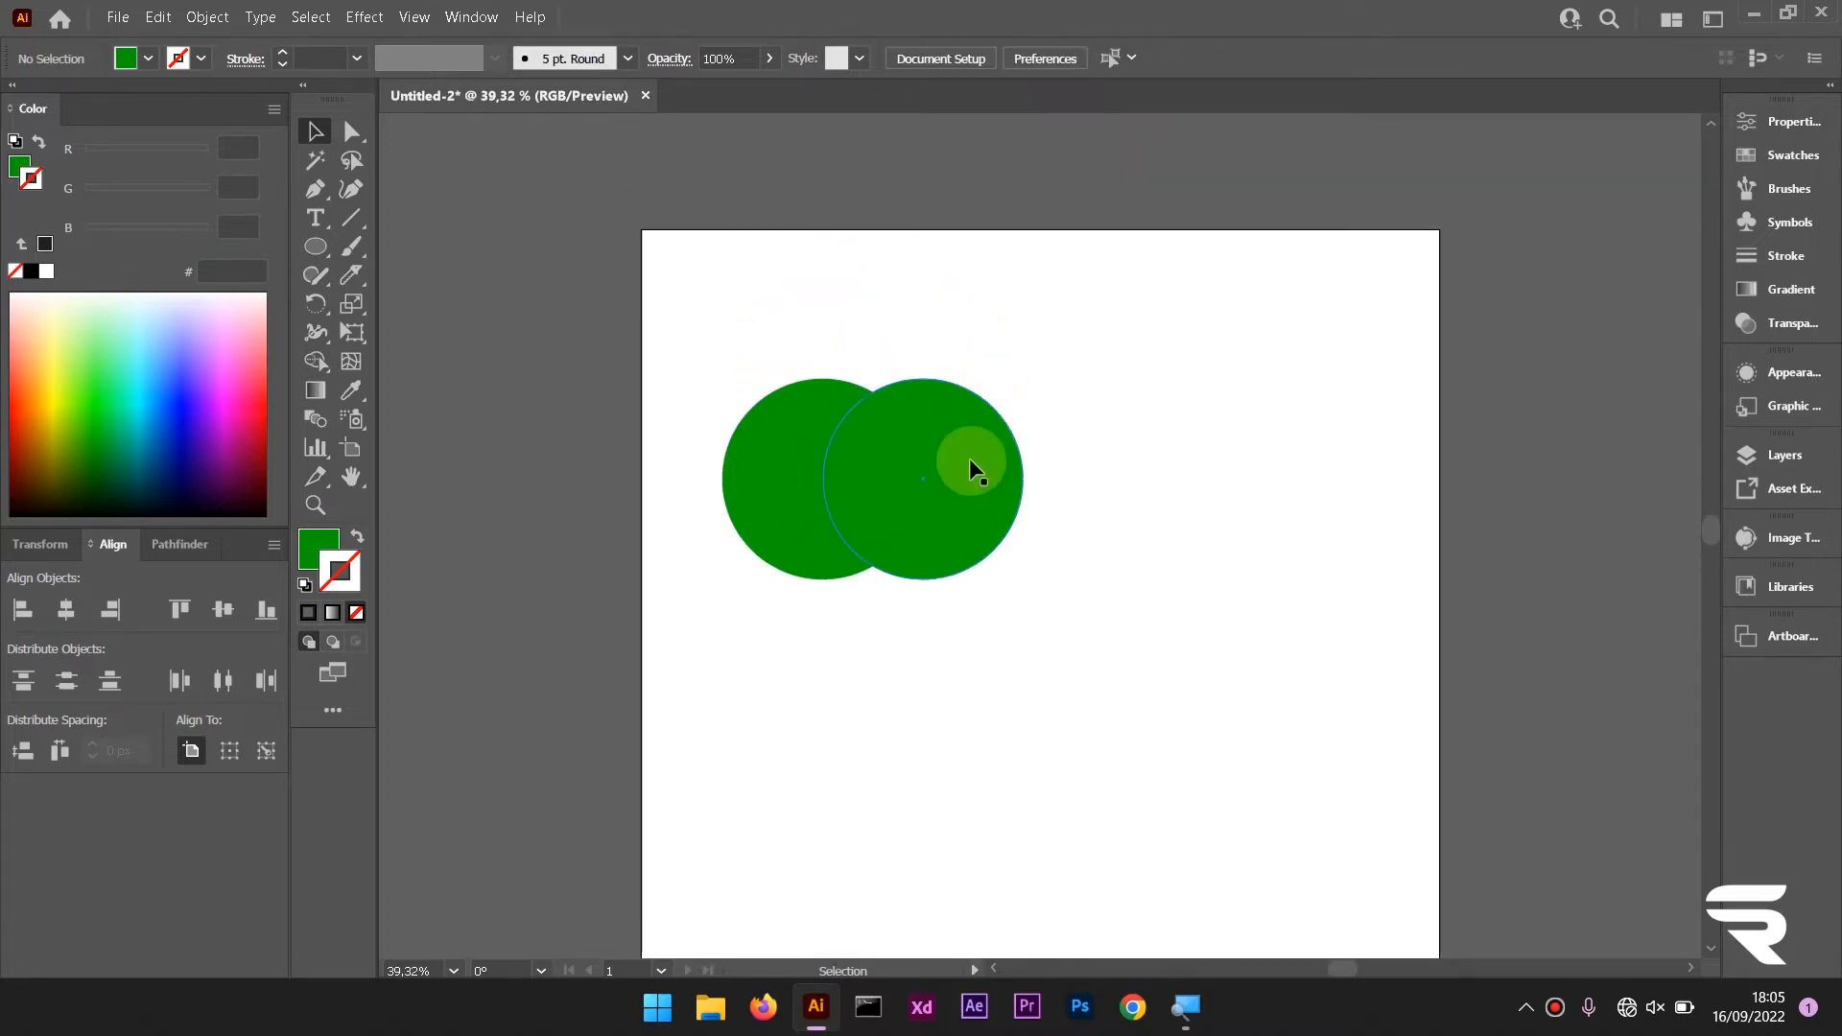
drag(971, 463, 543, 285)
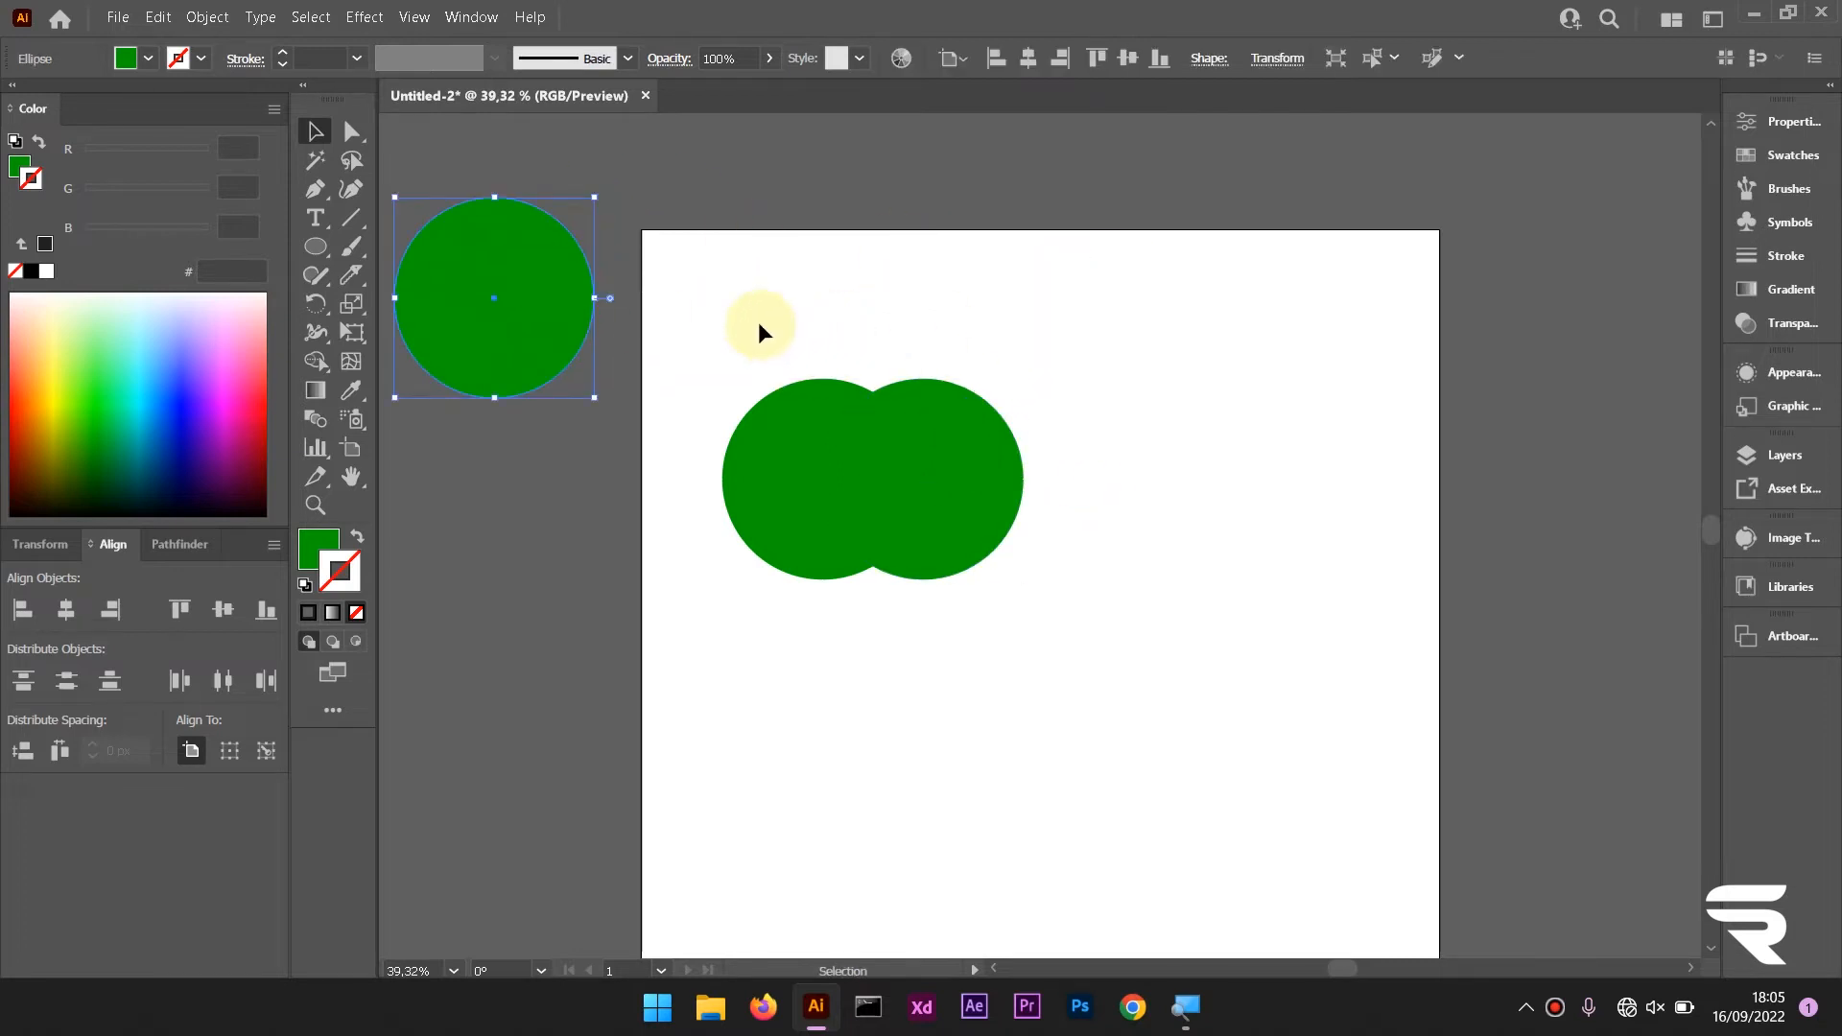
Select the two overlapping circles and remove their outer parts with Shape Builder, keeping only the leaf-shaped overlap
drag(720, 308, 1165, 623)
click(879, 463)
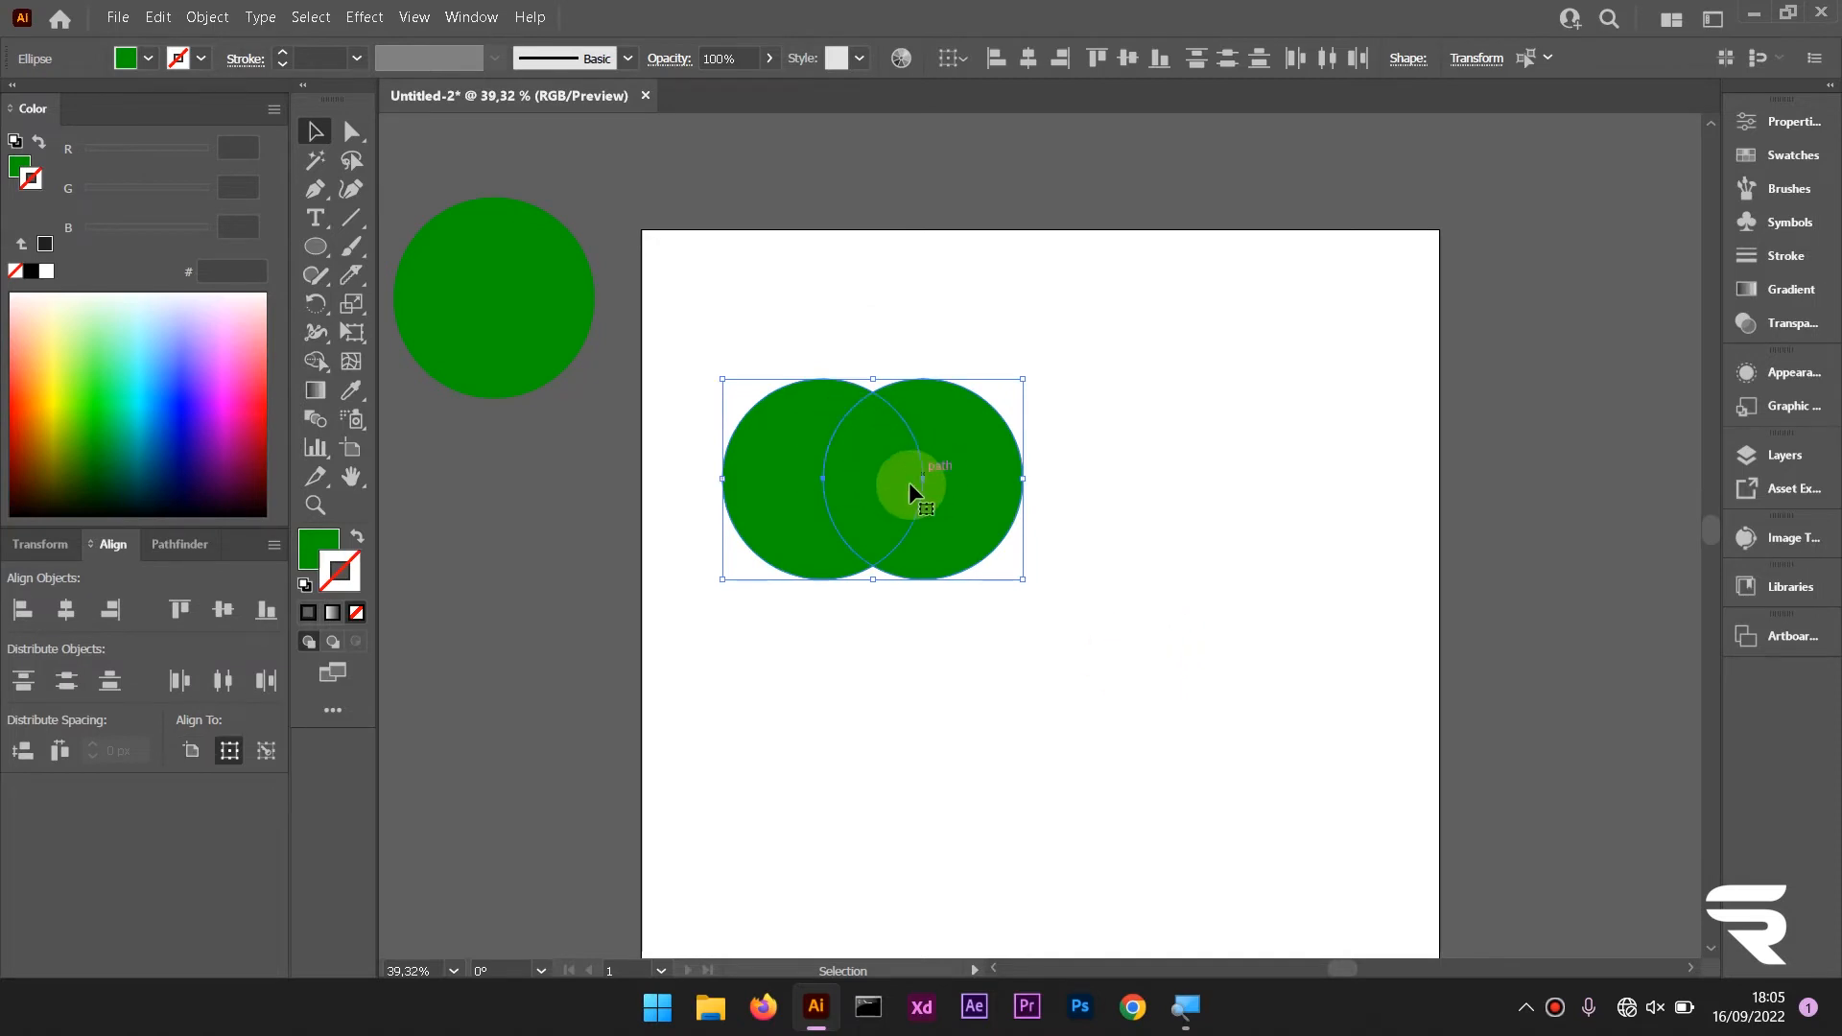
click(316, 360)
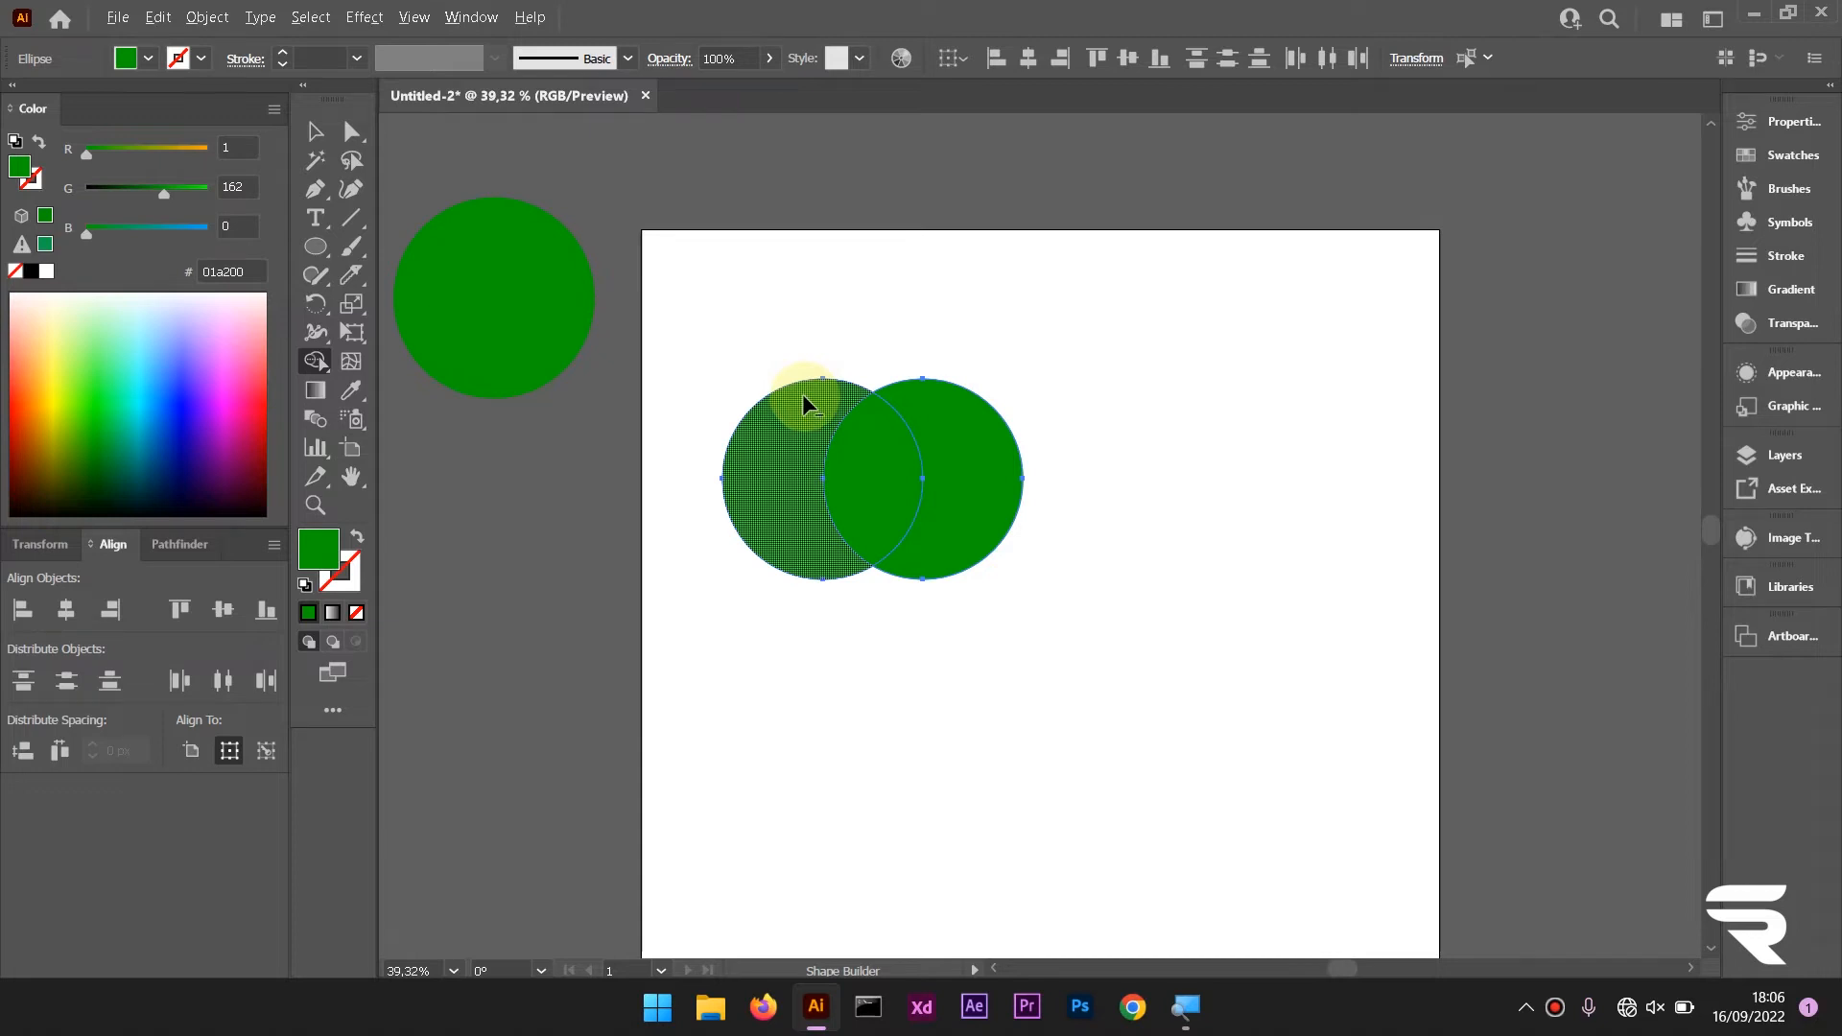
alt+click(802, 393)
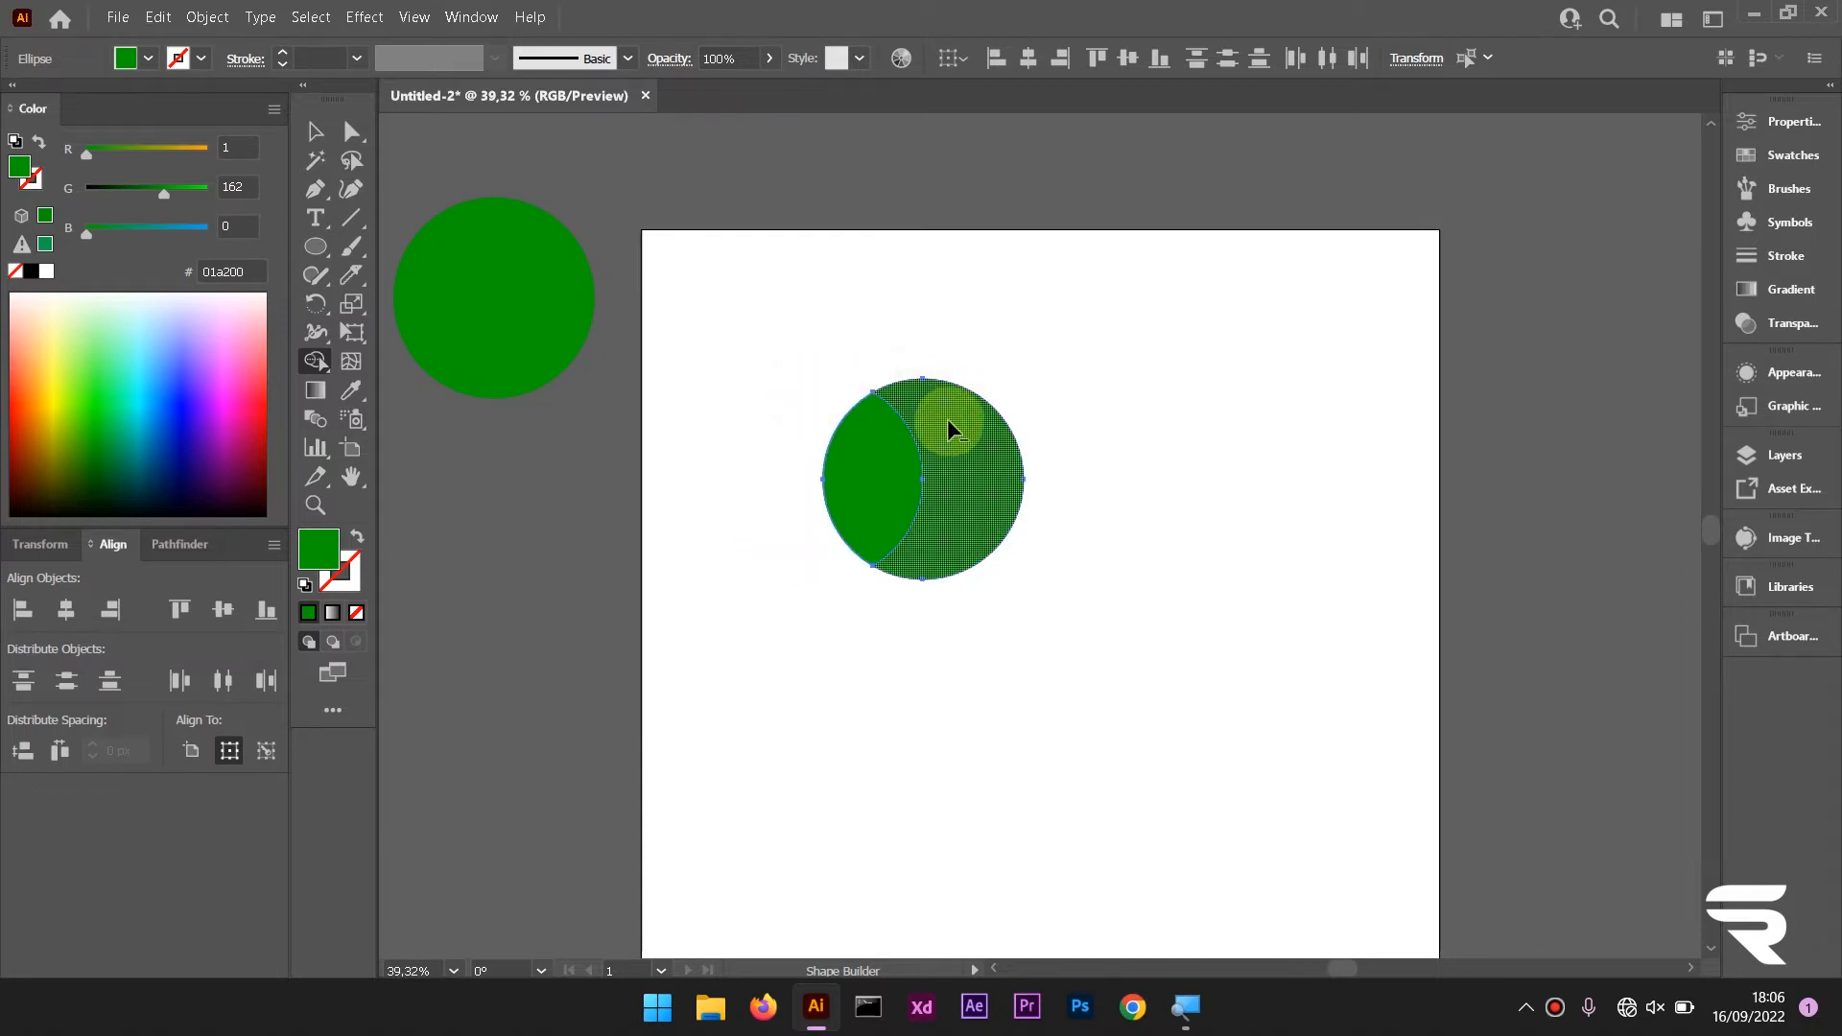
alt+click(947, 420)
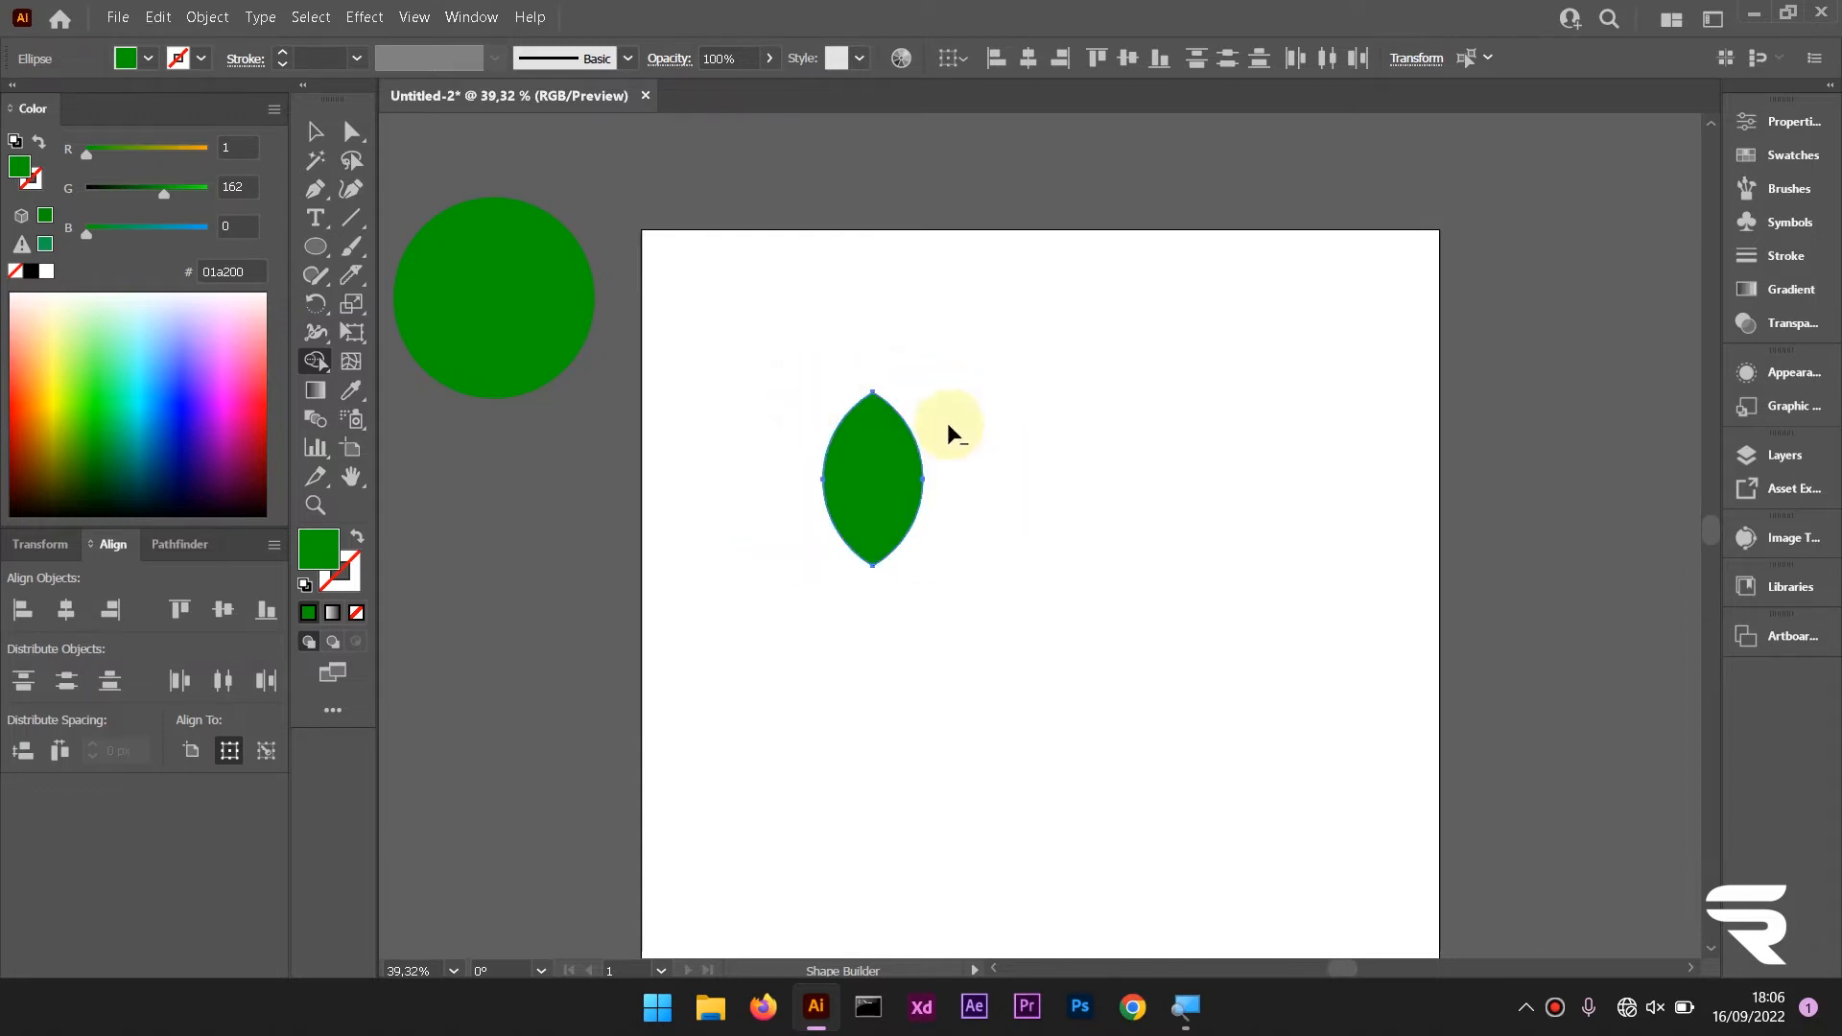
click(884, 448)
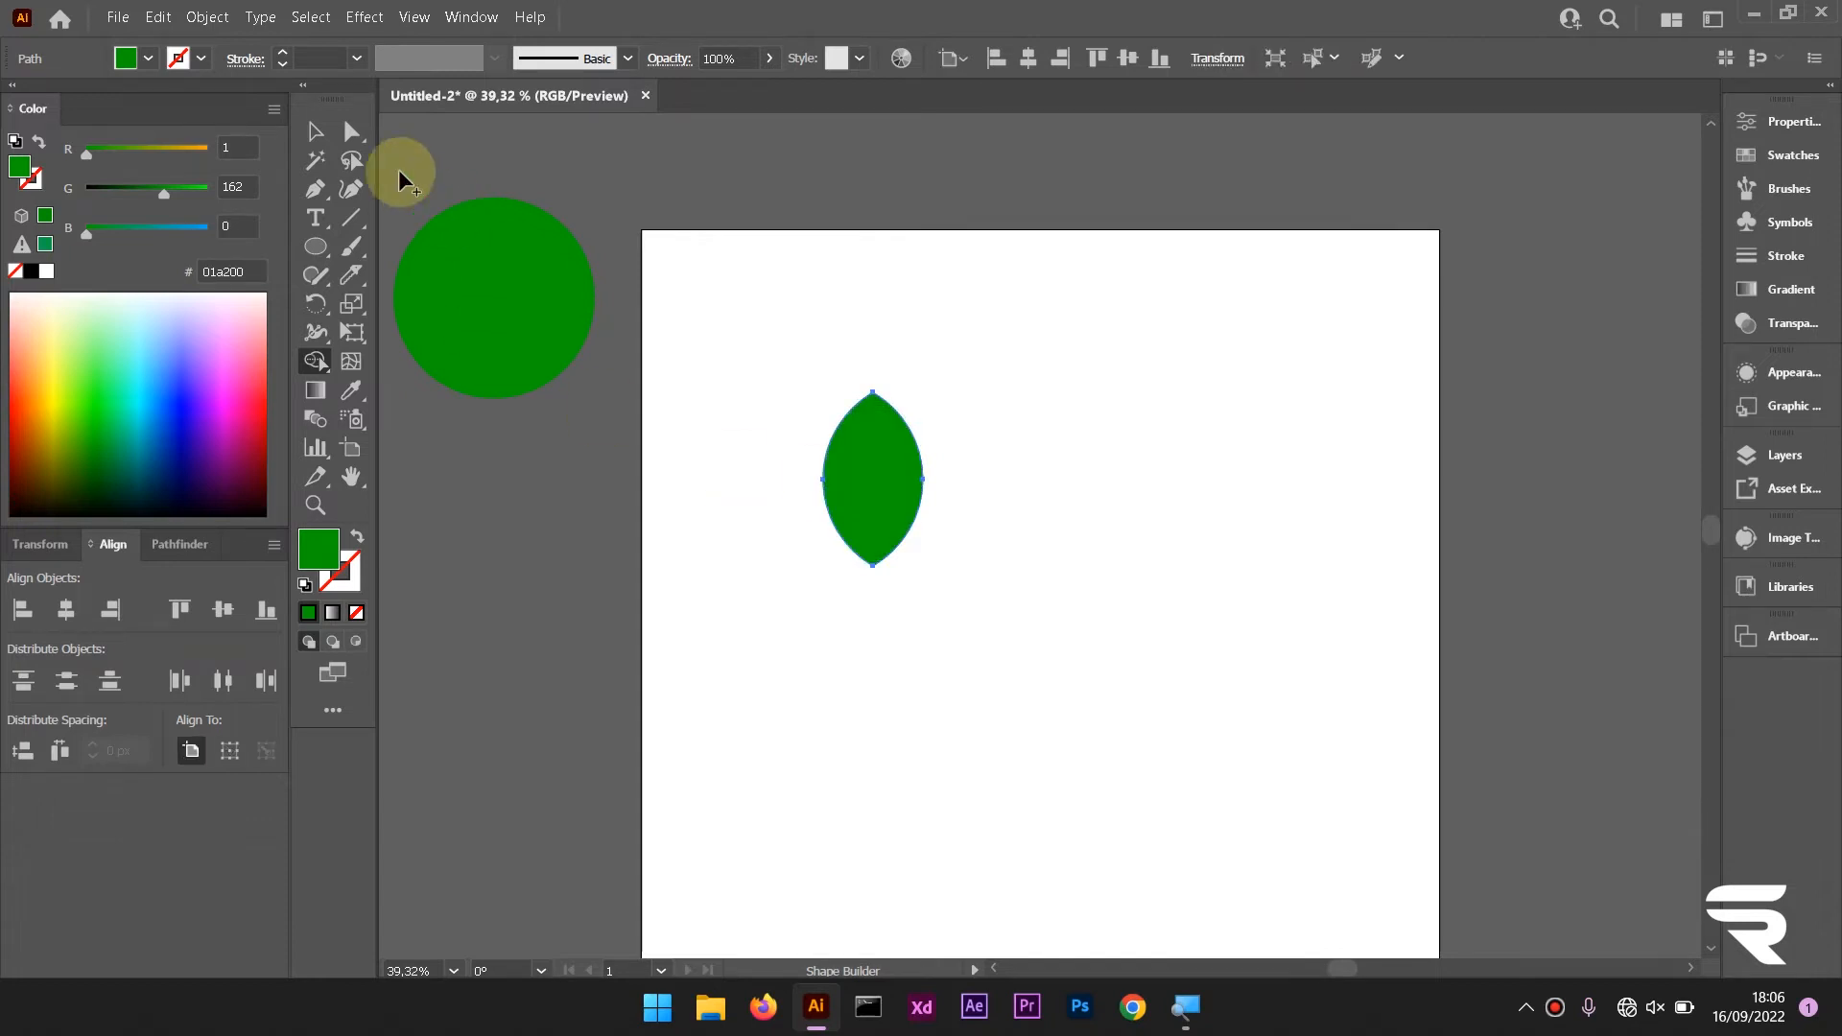
Move the spare green circle down to the left of the leaf, across the artboard's left edge
click(317, 132)
scroll(831, 341, down, 3)
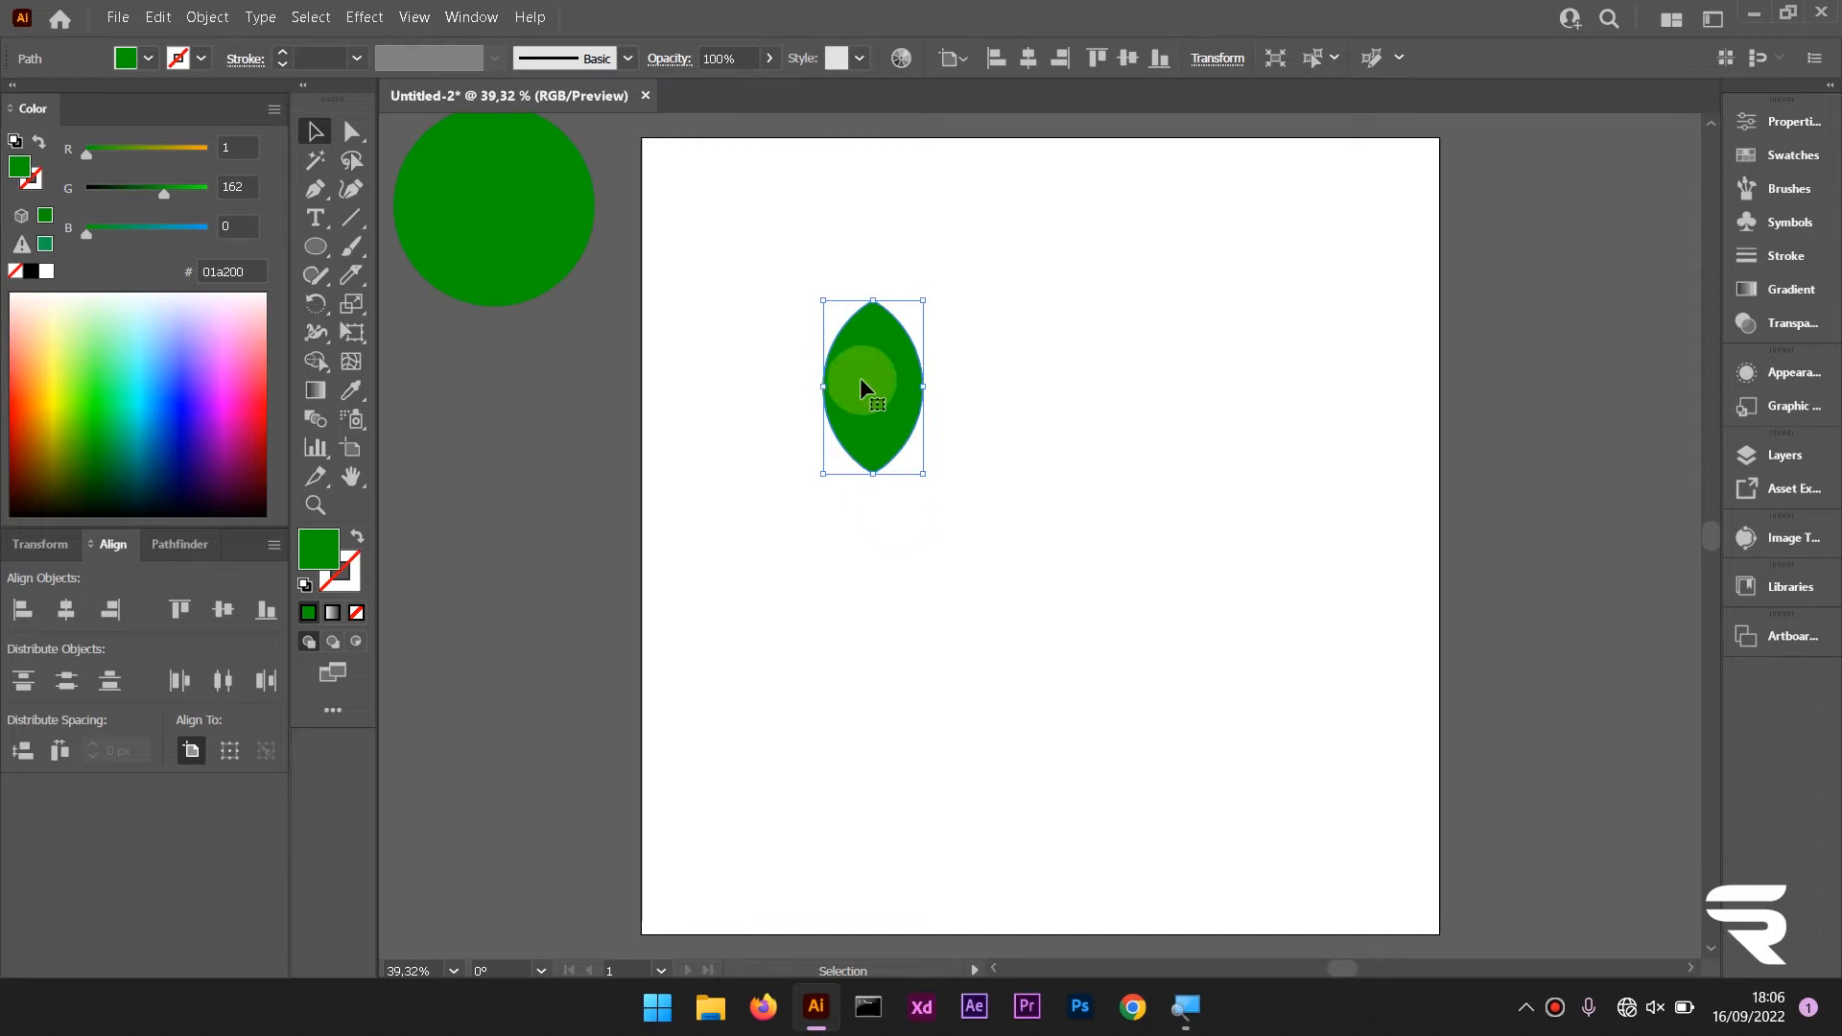
scroll(890, 476, up, 4)
scroll(888, 478, down, 2)
scroll(886, 481, up, 3)
scroll(884, 490, right, 2)
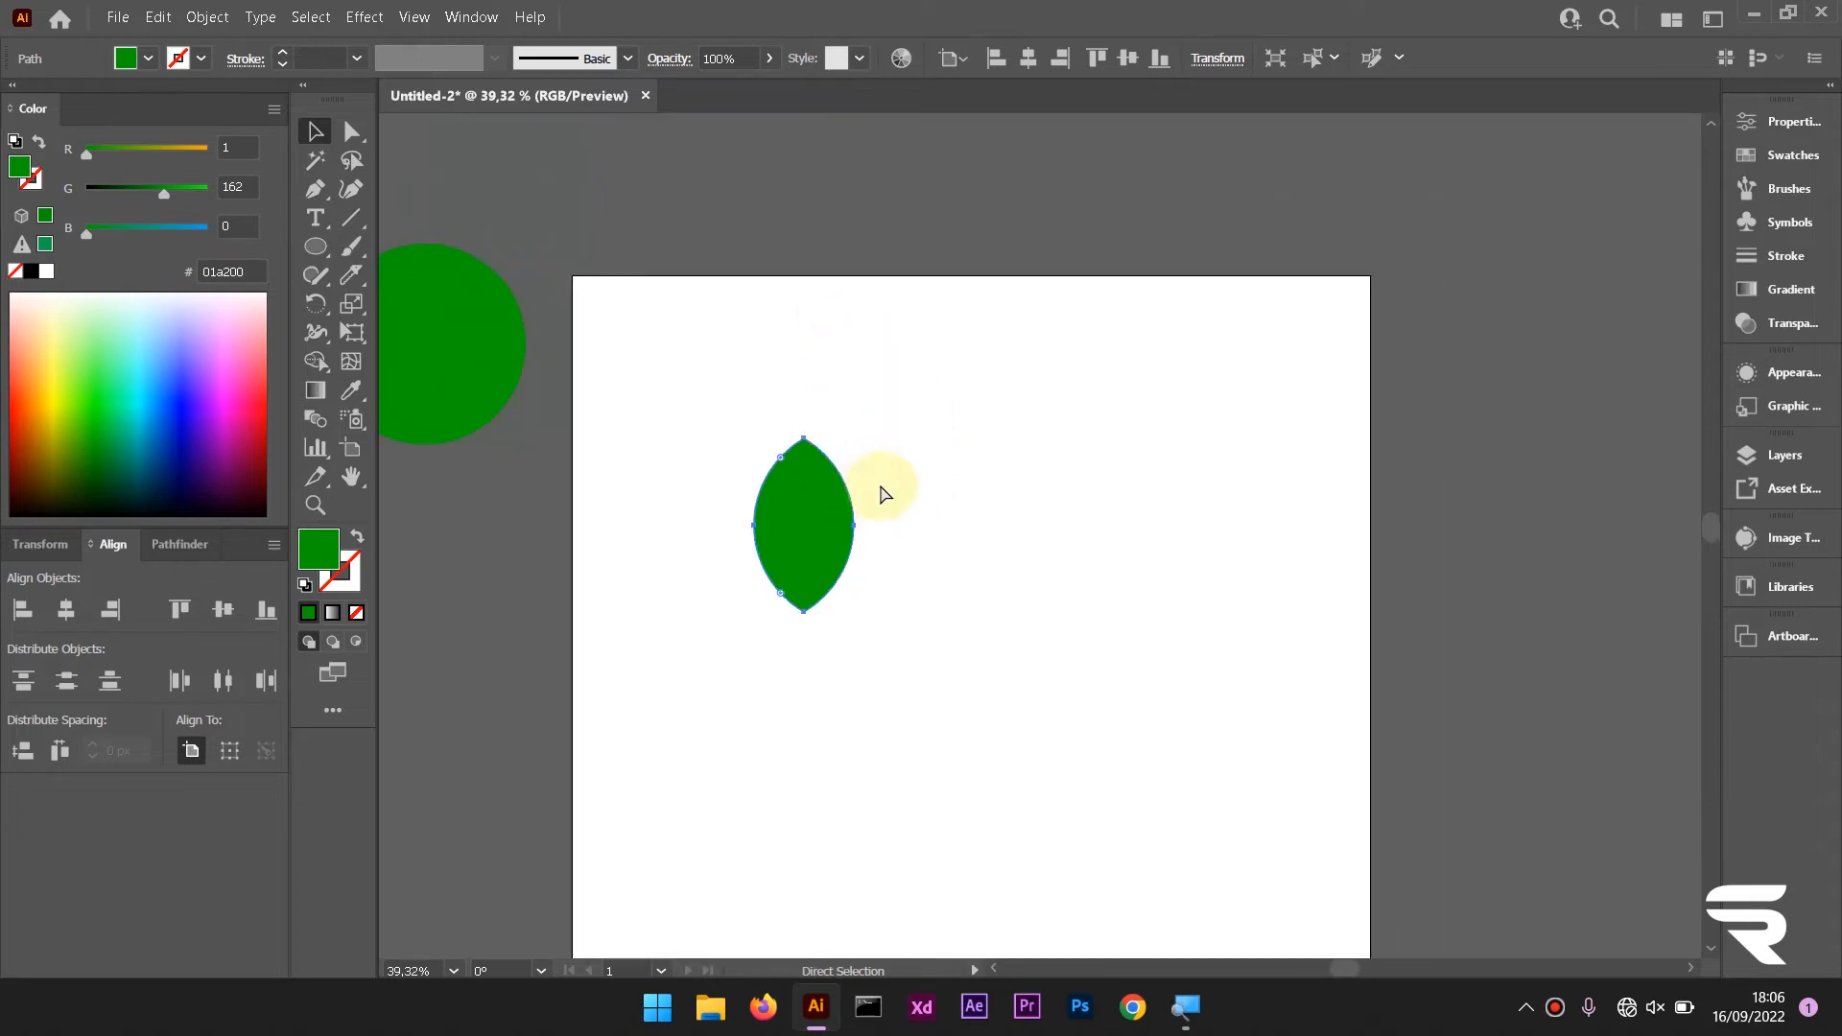
scroll(797, 501, up, 2)
scroll(447, 376, right, 2)
scroll(608, 378, left, 4)
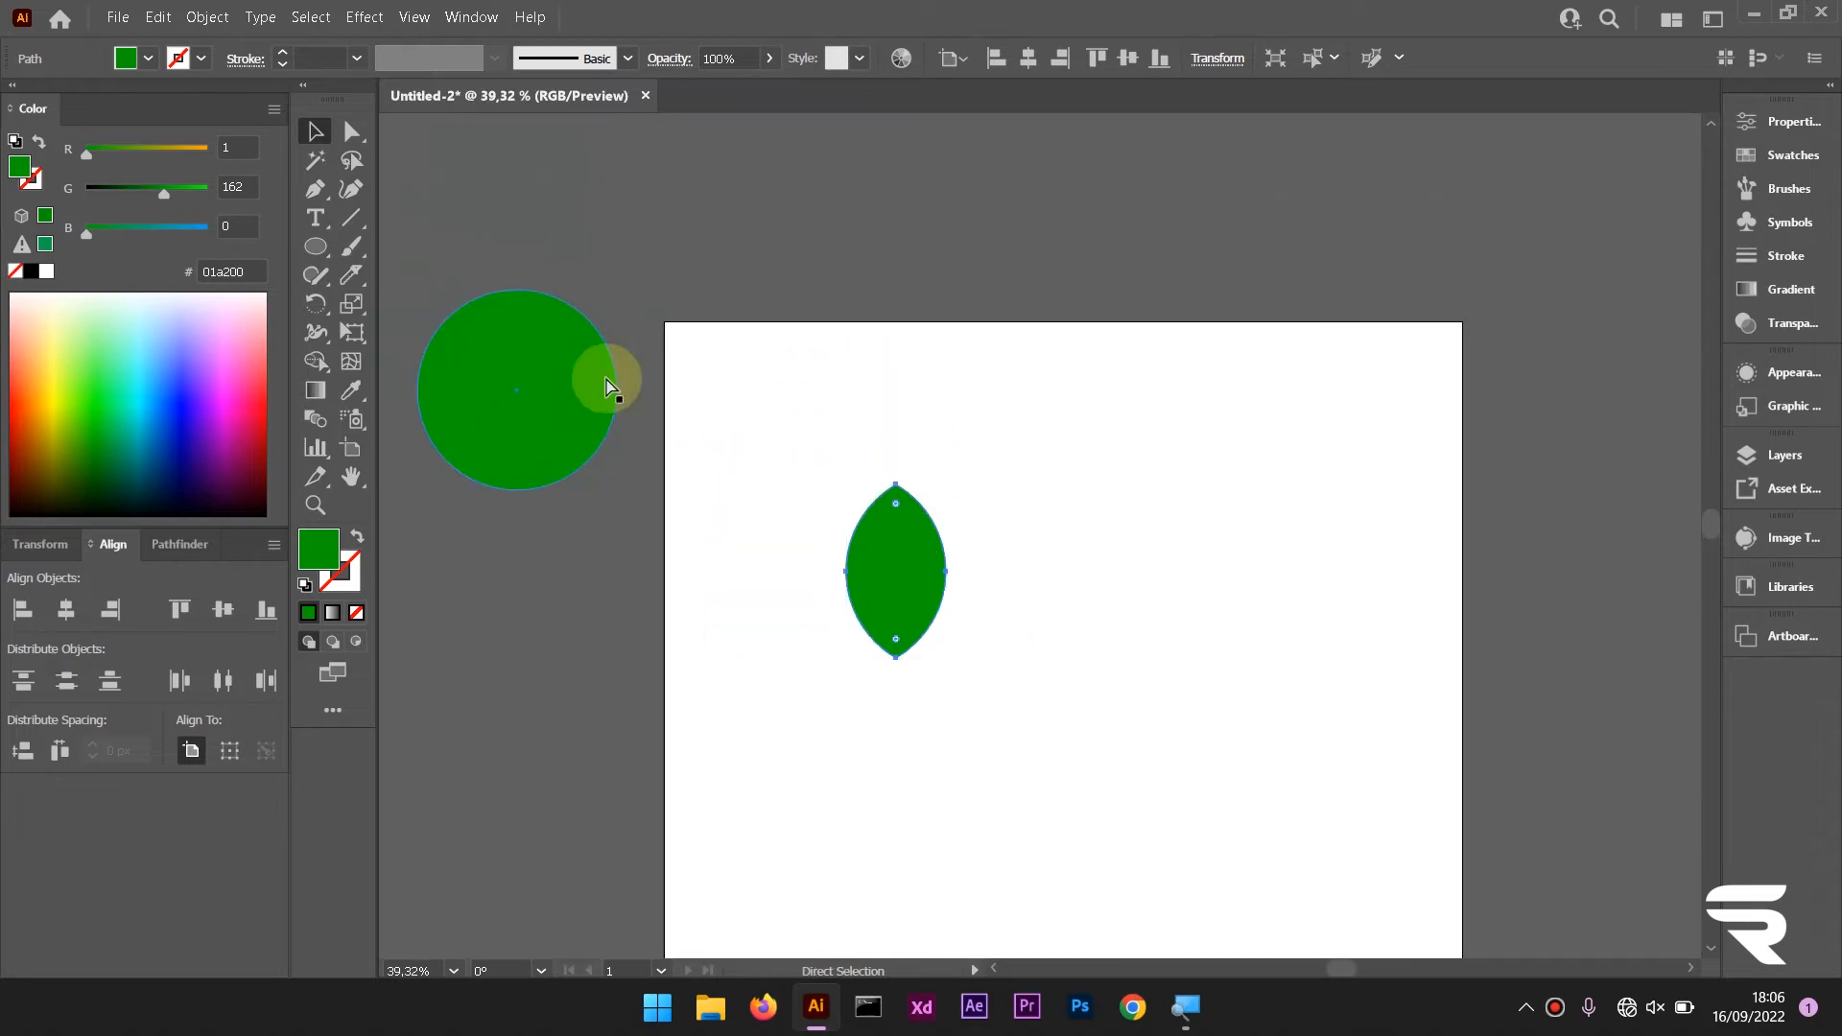
drag(547, 404, 628, 568)
Turn the spare circle into an unfilled ring with a white 8 pt stroke
click(358, 545)
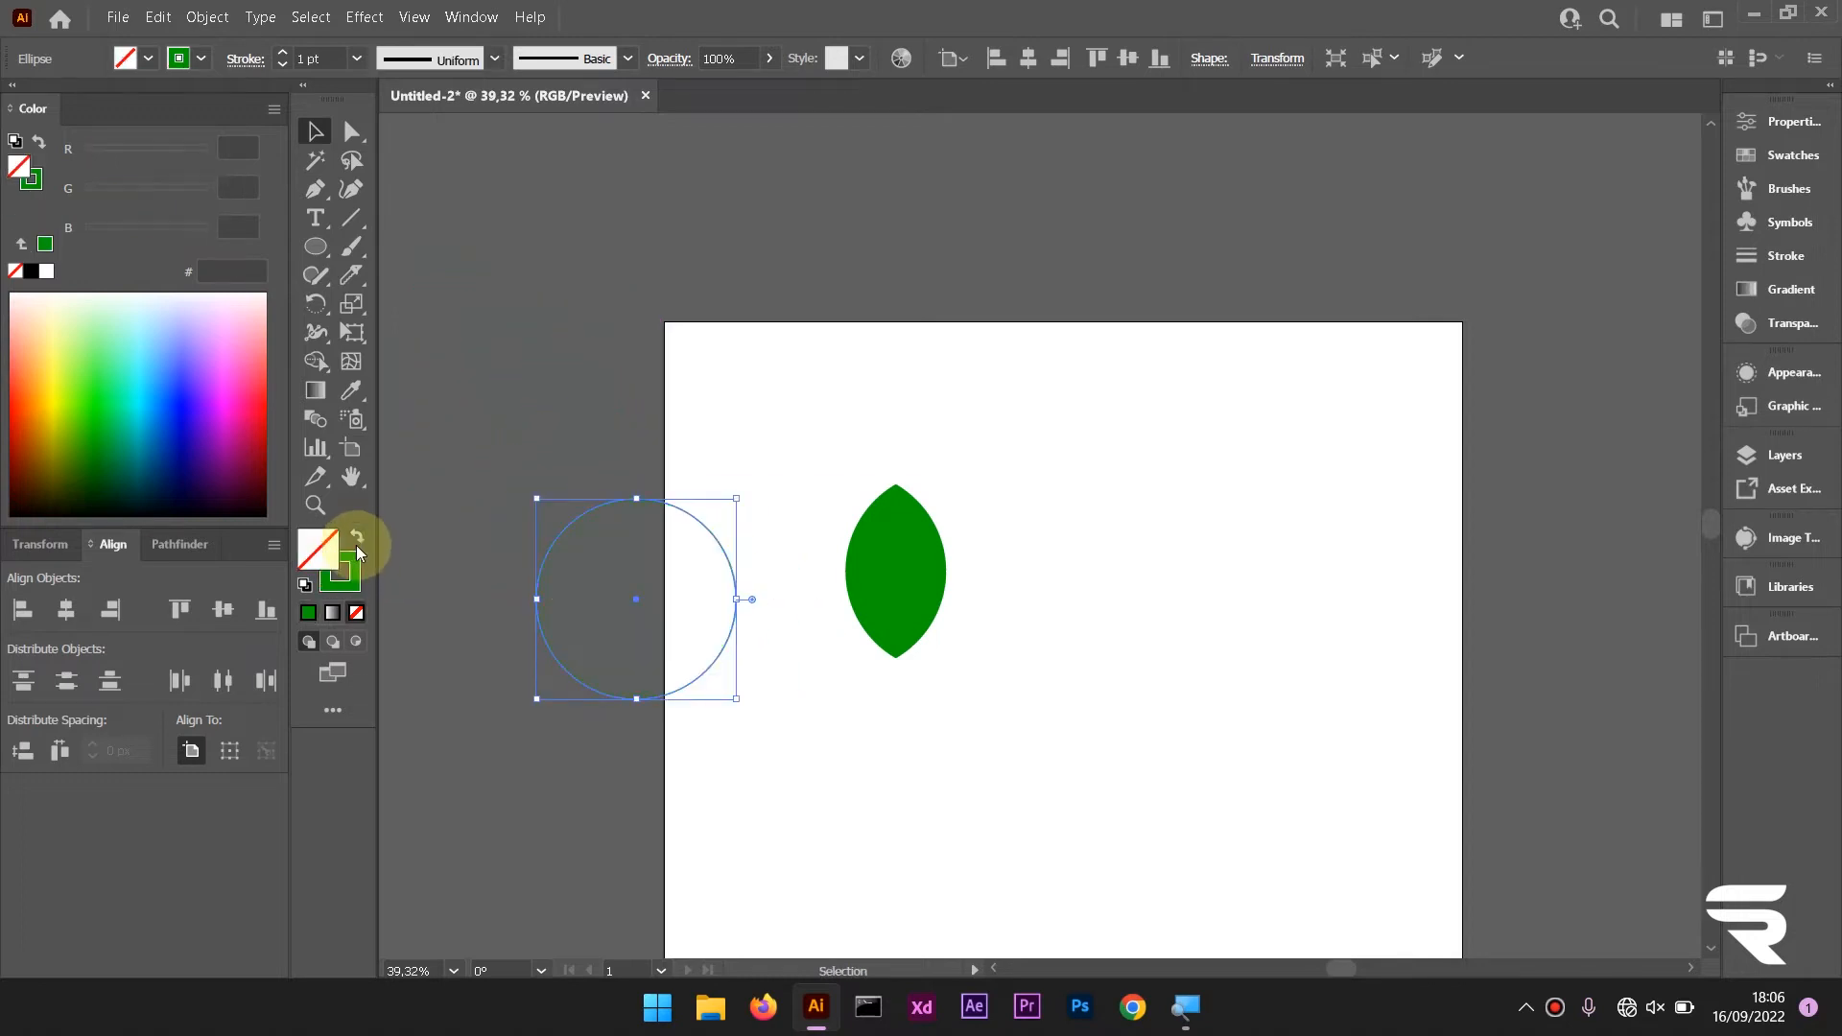
click(351, 581)
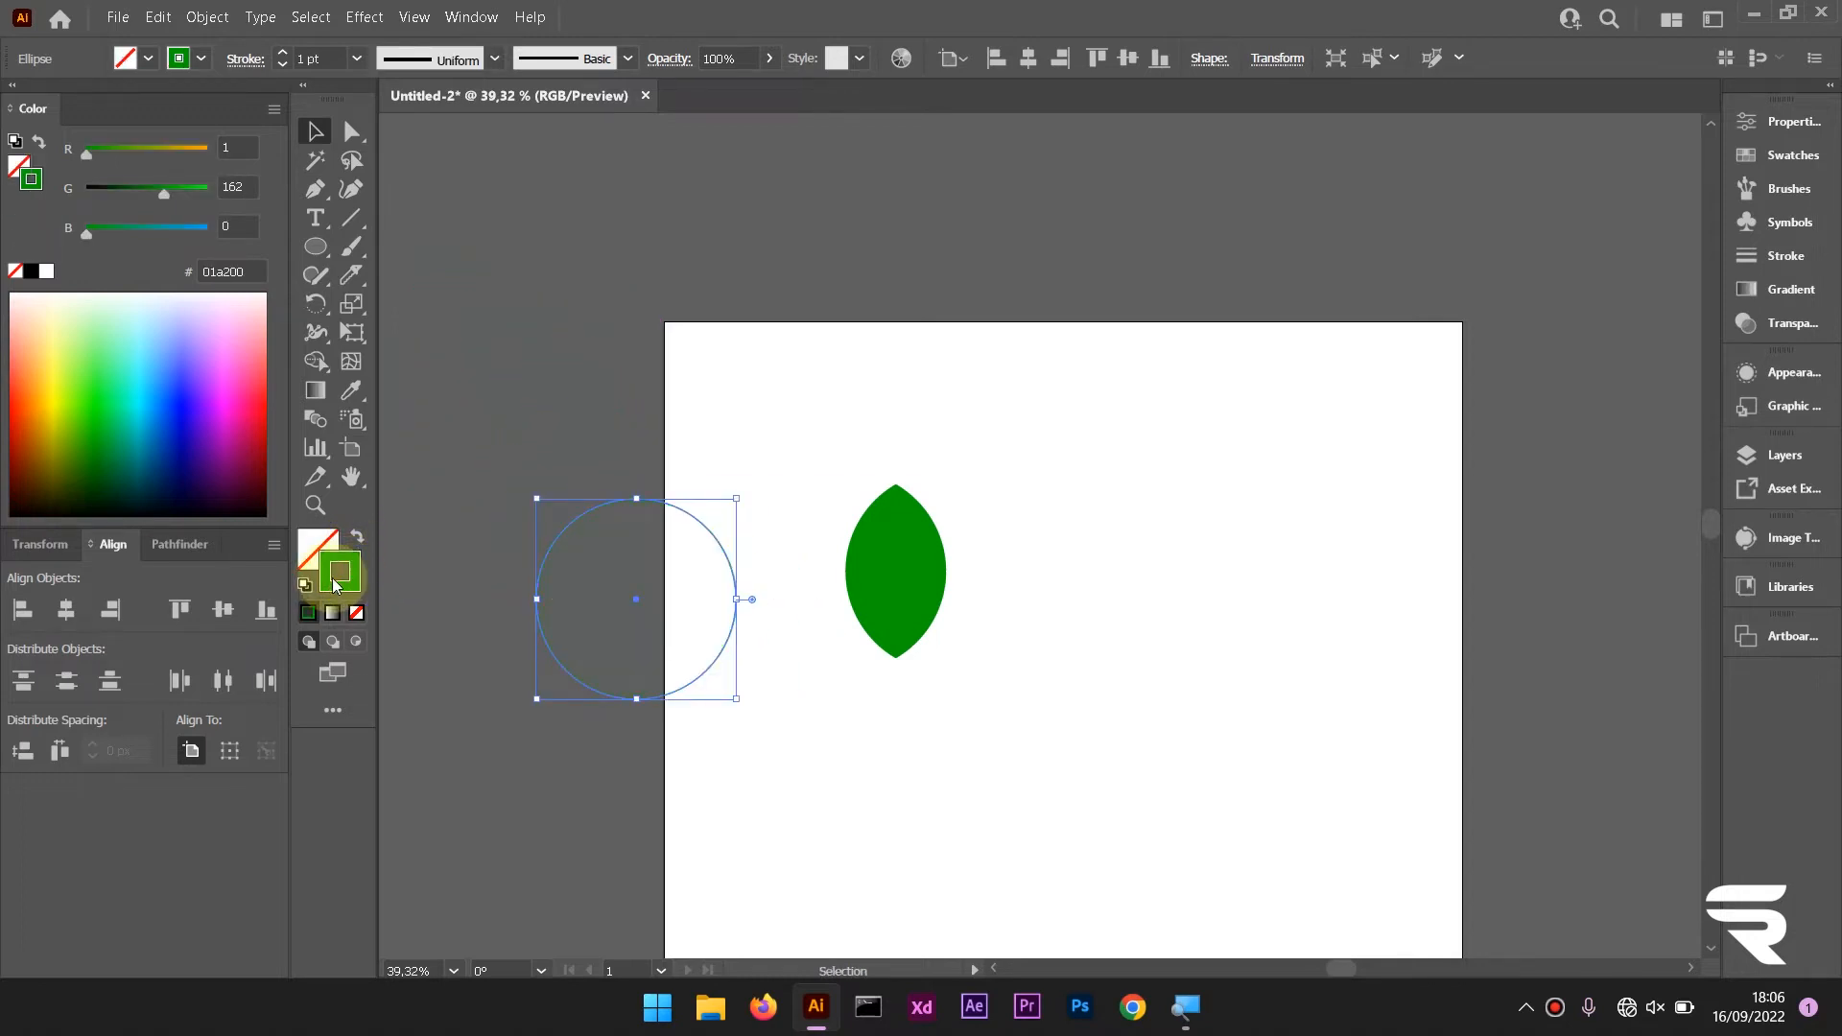
click(46, 272)
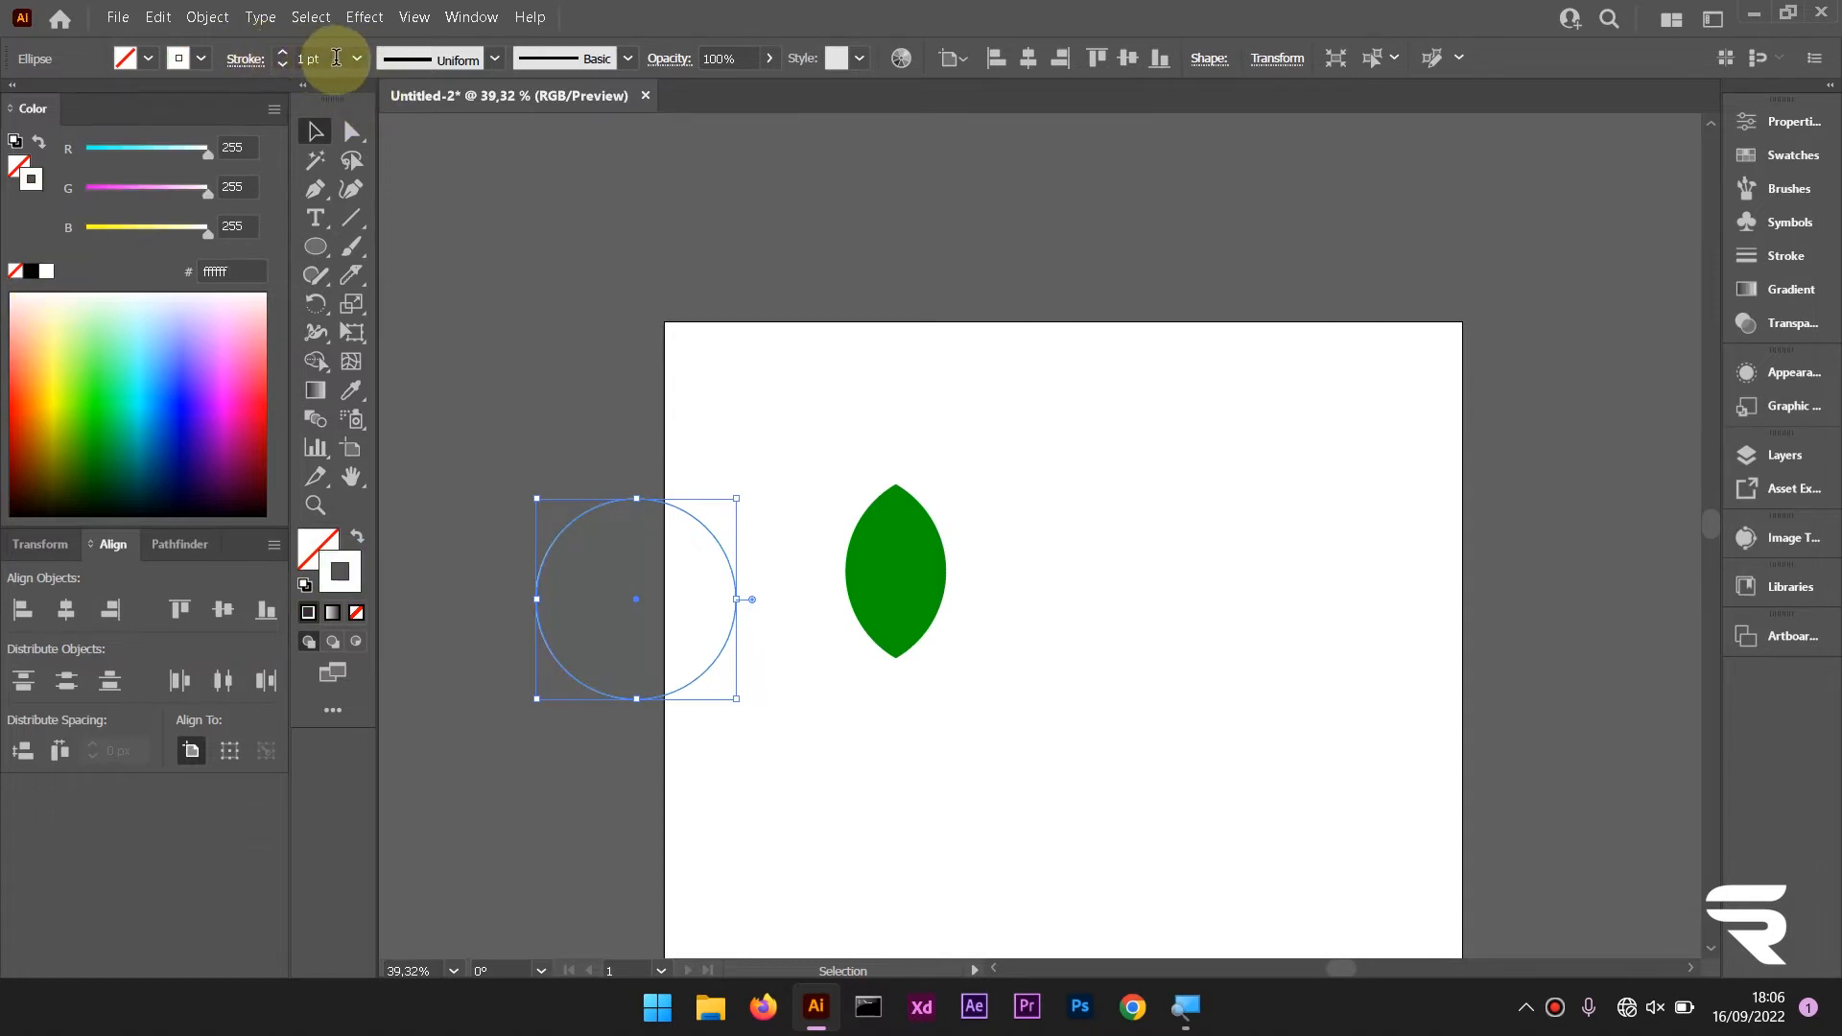
click(282, 64)
click(282, 52)
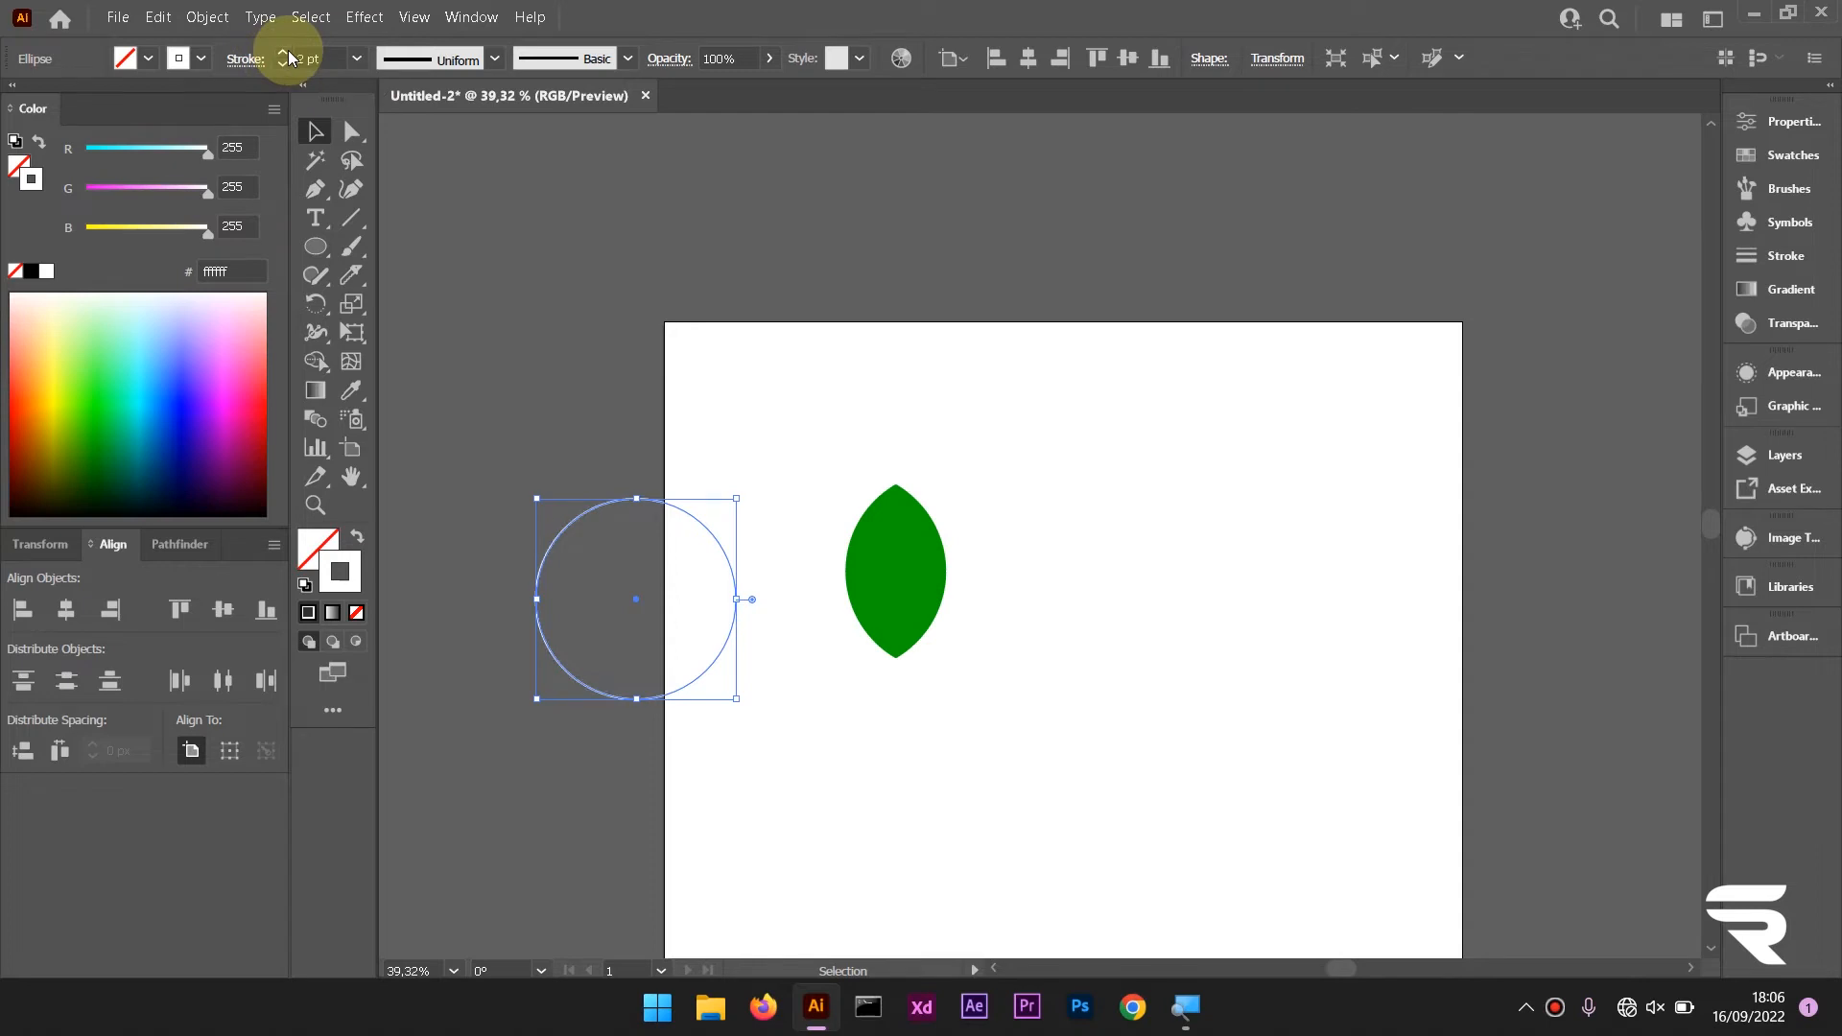
click(282, 52)
click(282, 52)
scroll(666, 592, up, 2)
scroll(660, 598, down, 2)
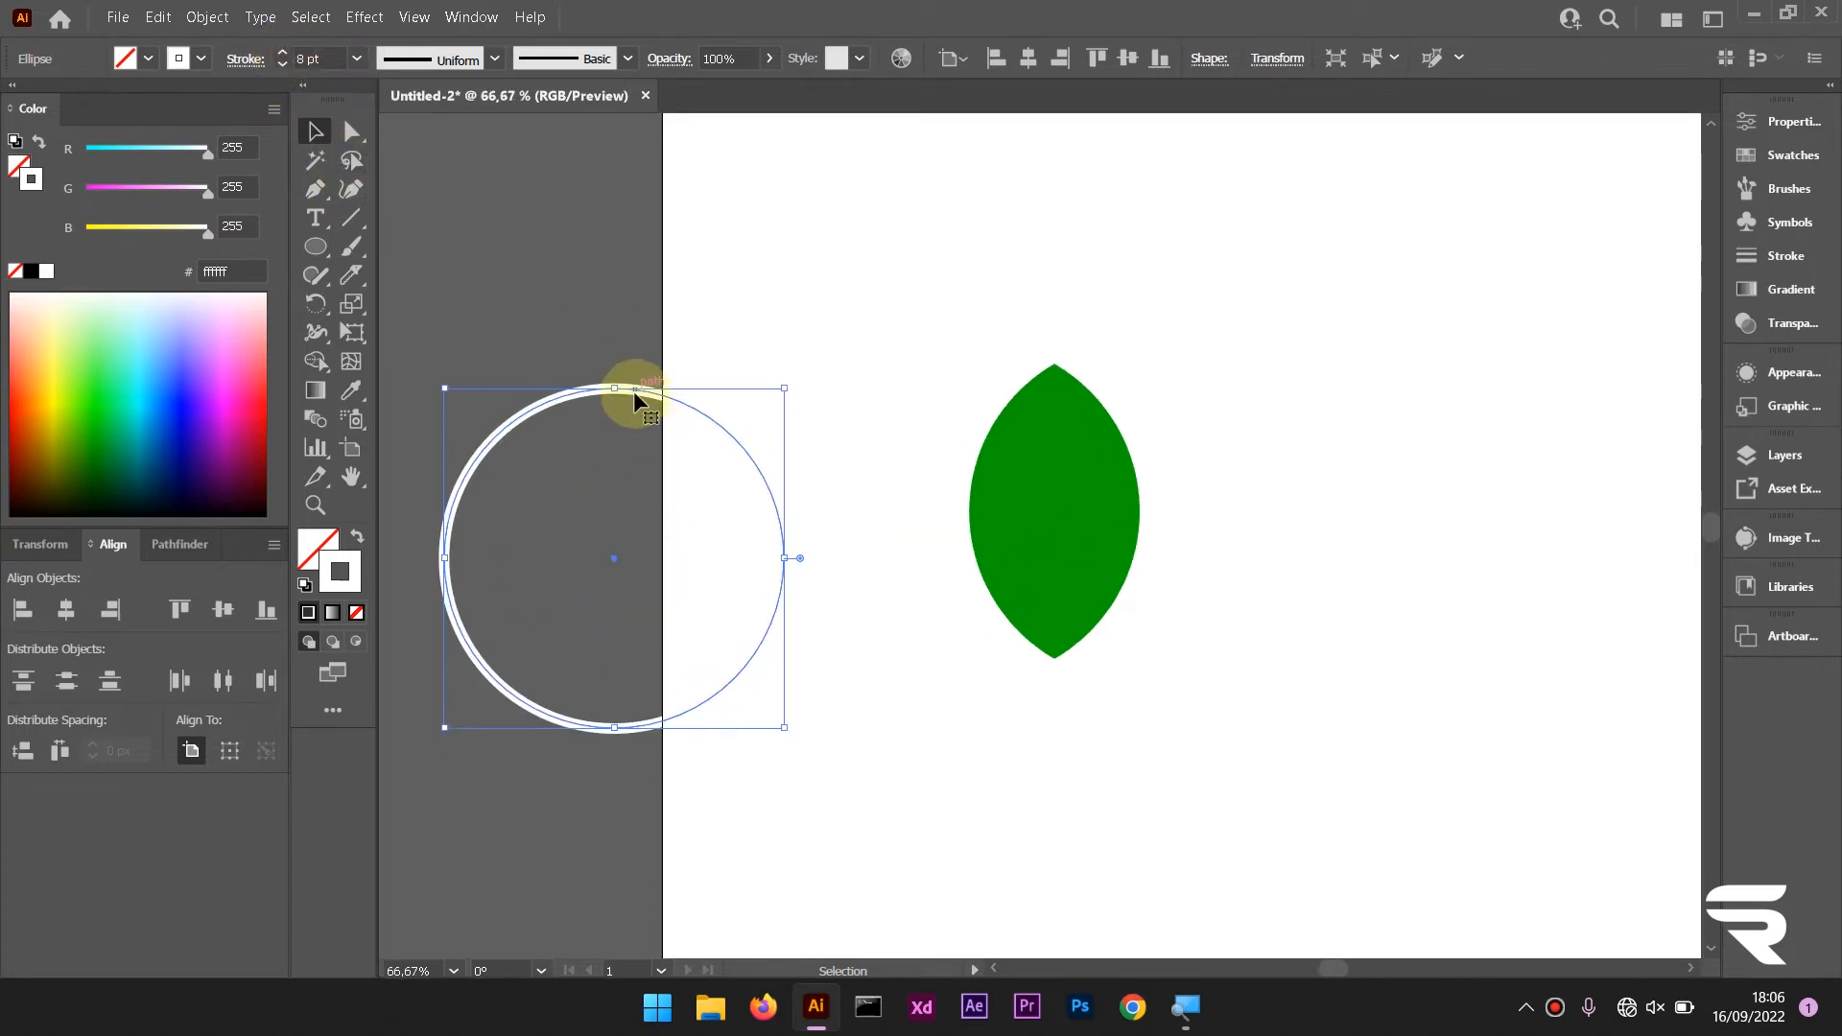
Move the white ring over the leaf and reshape it into a tall ellipse that crosses the leaf near its right edge
drag(633, 390, 955, 331)
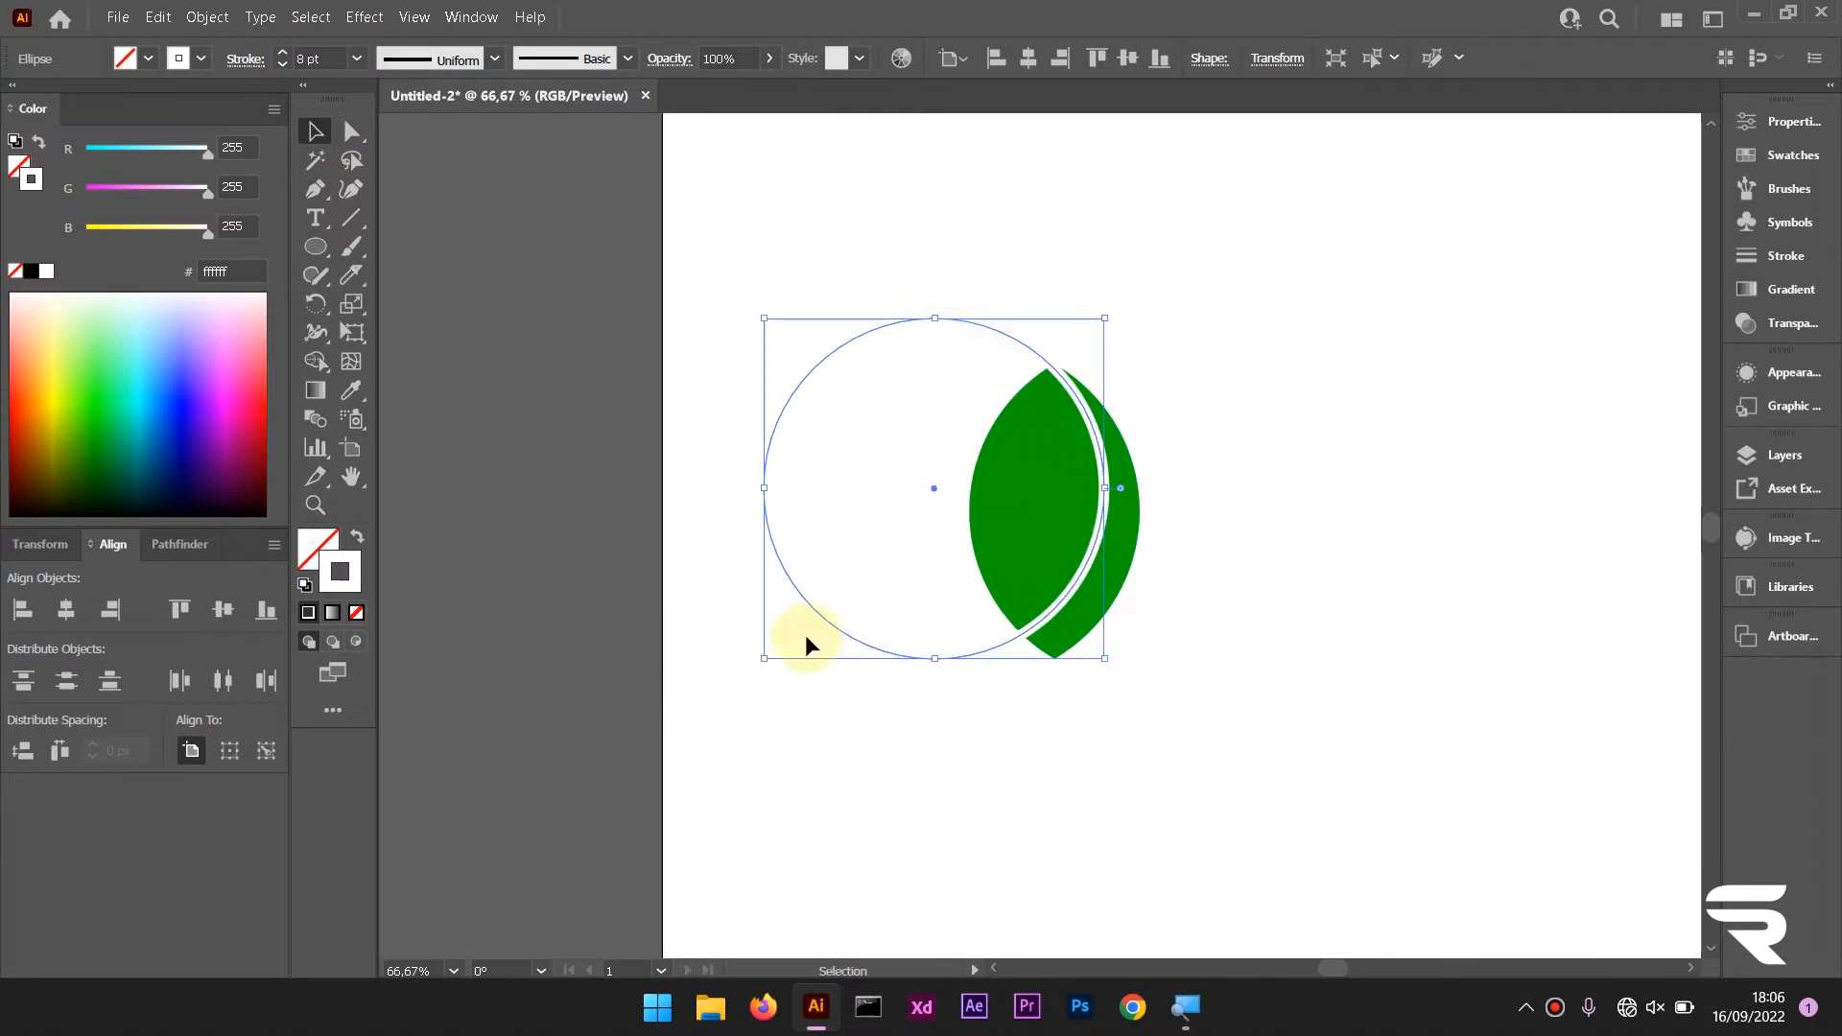
drag(763, 658, 789, 707)
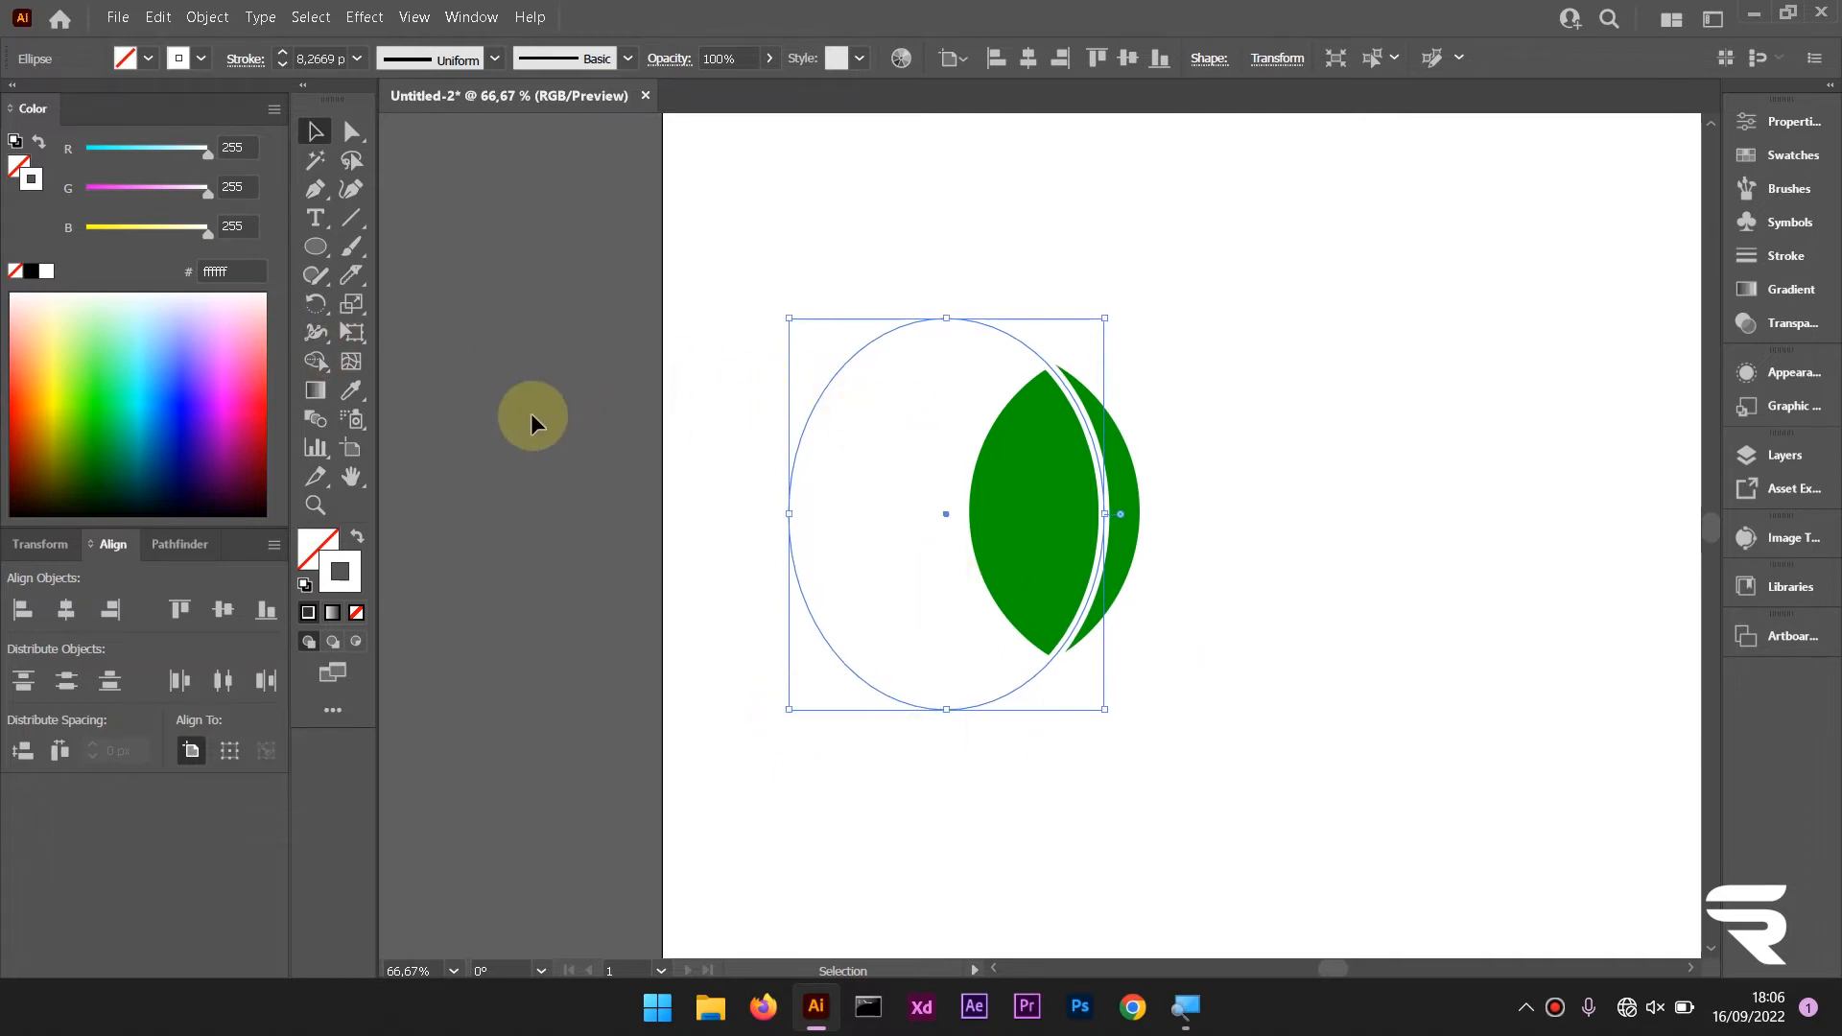
Select the leaf together with the white ellipse and move both off the artboard, to its left side
scroll(950, 472, down, 2)
drag(1107, 642, 752, 494)
click(662, 451)
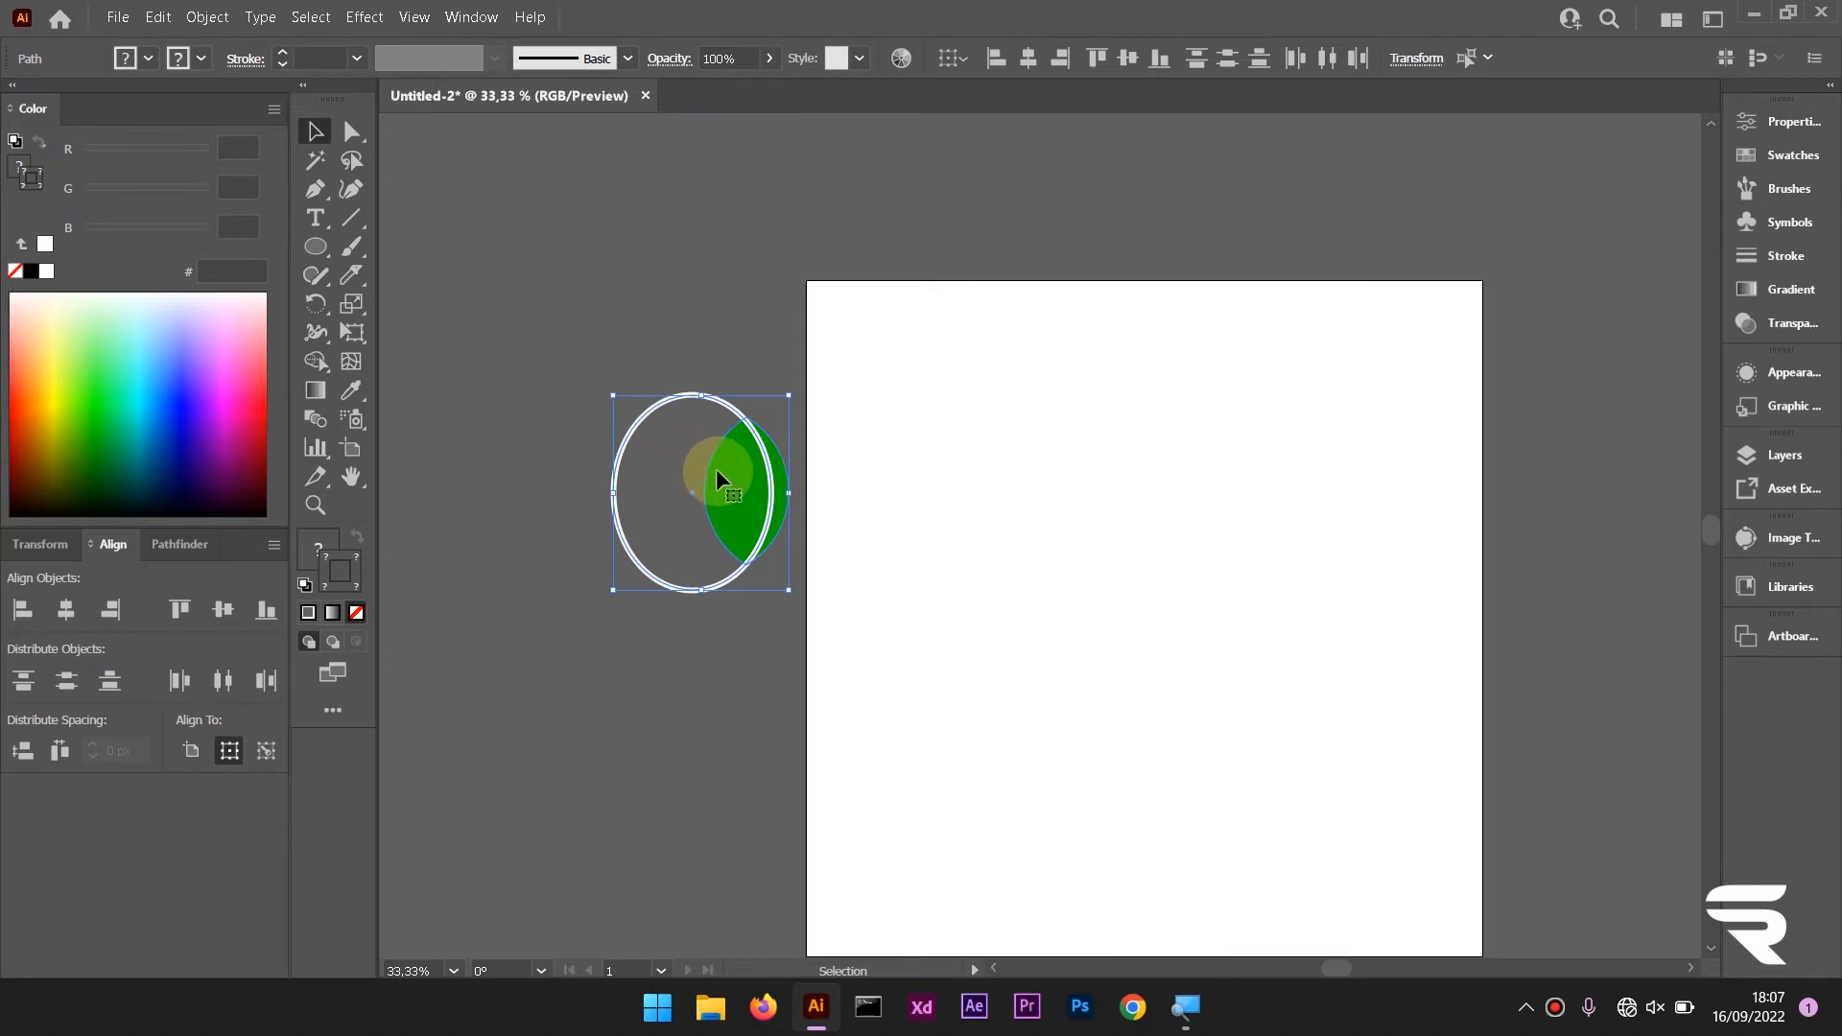
Taper the white ellipse's stroke down to a hairline at its top with the Width tool
click(325, 337)
scroll(697, 410, up, 1)
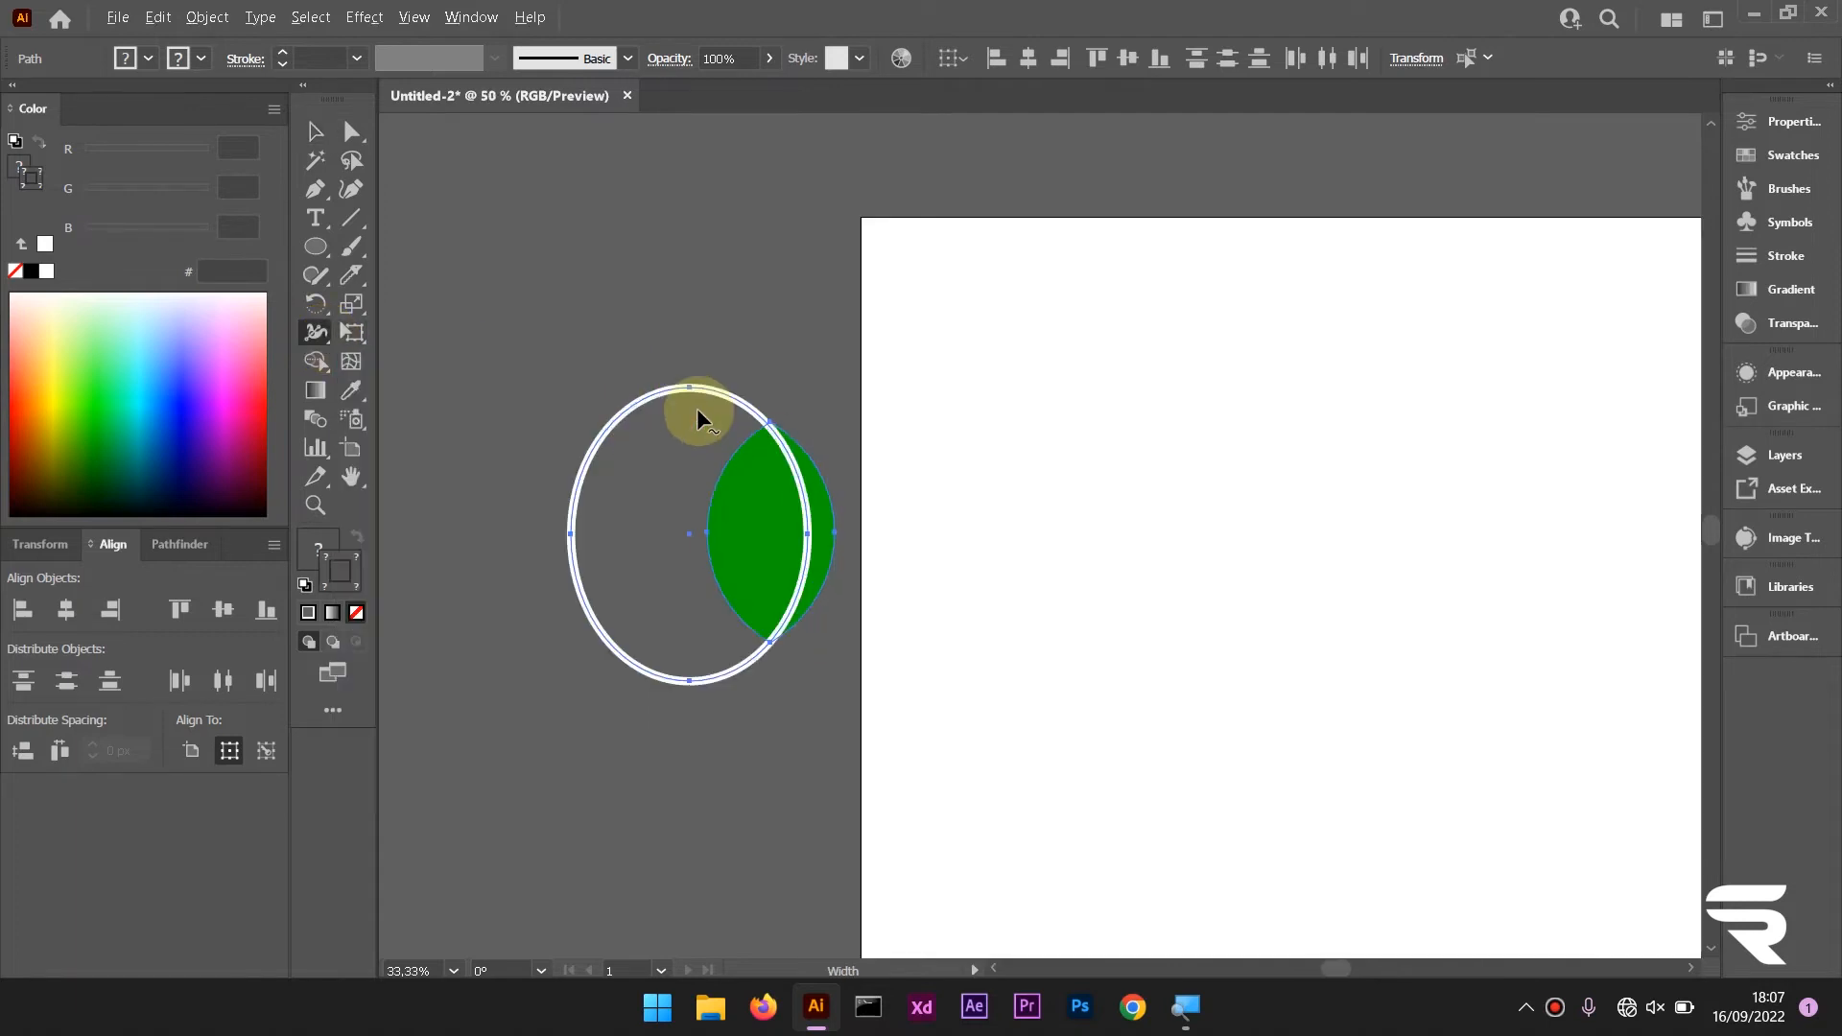
click(318, 336)
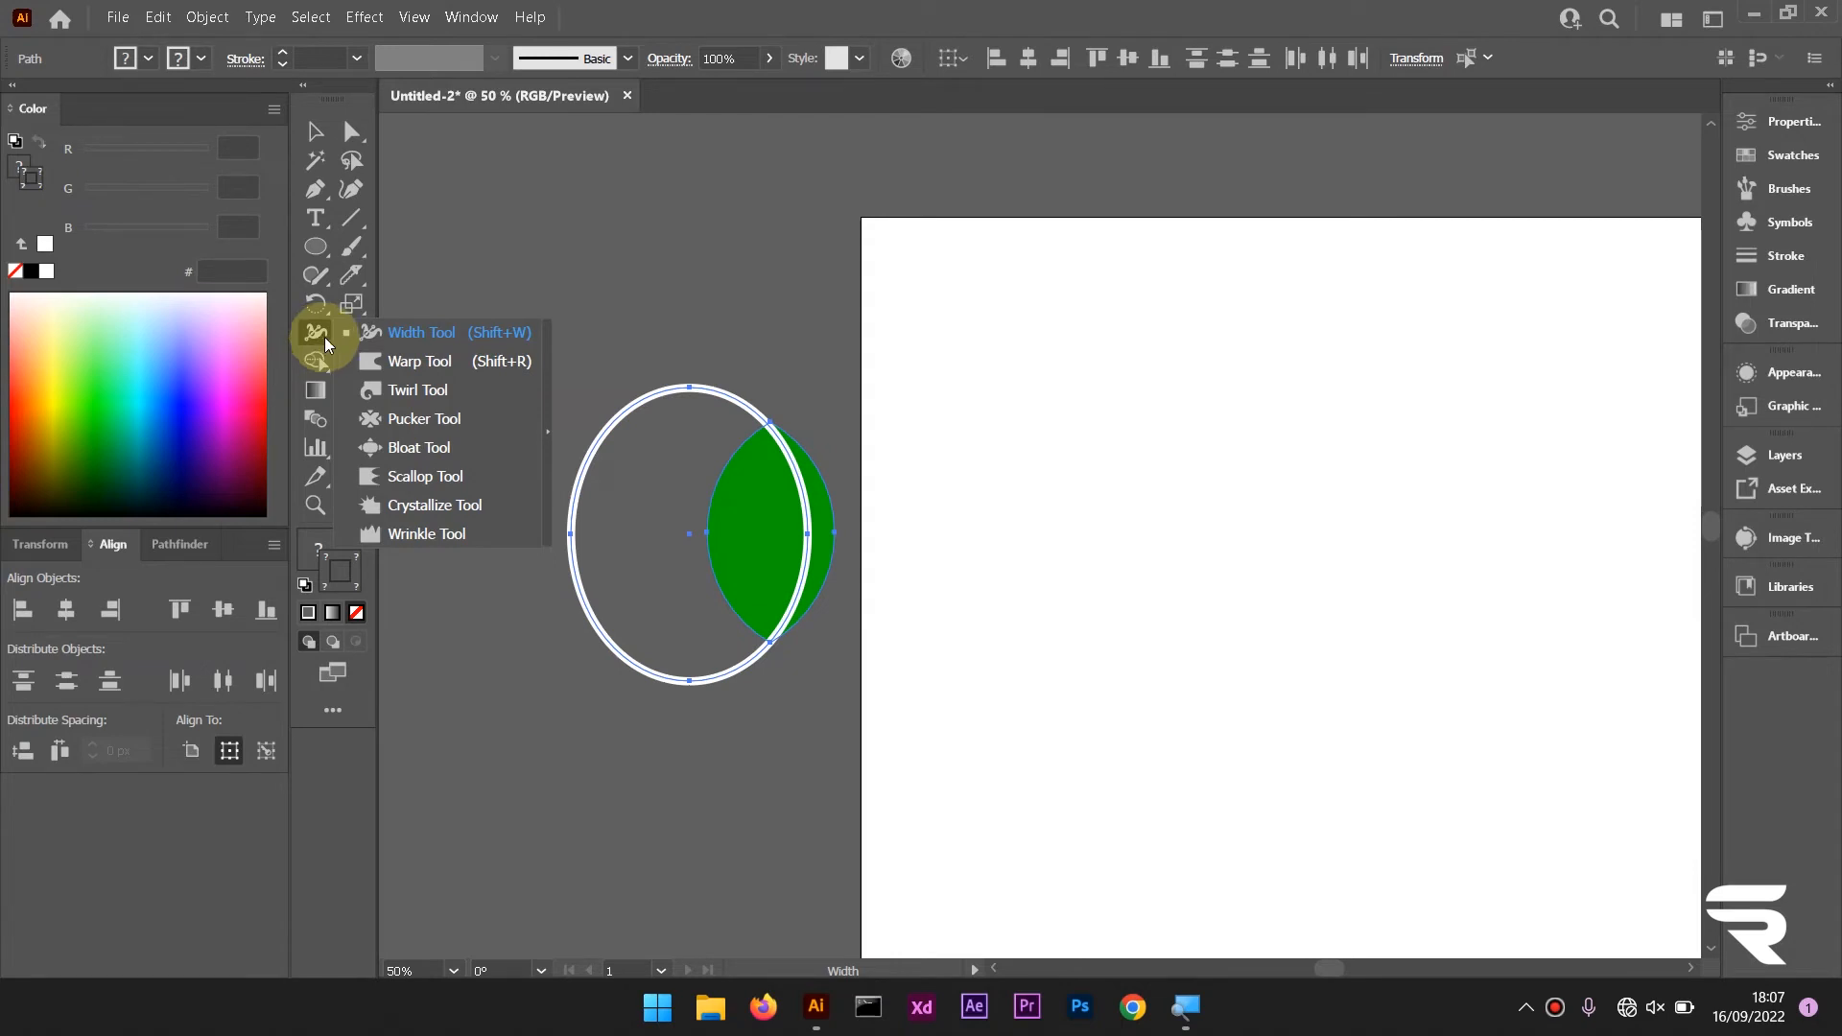
click(533, 332)
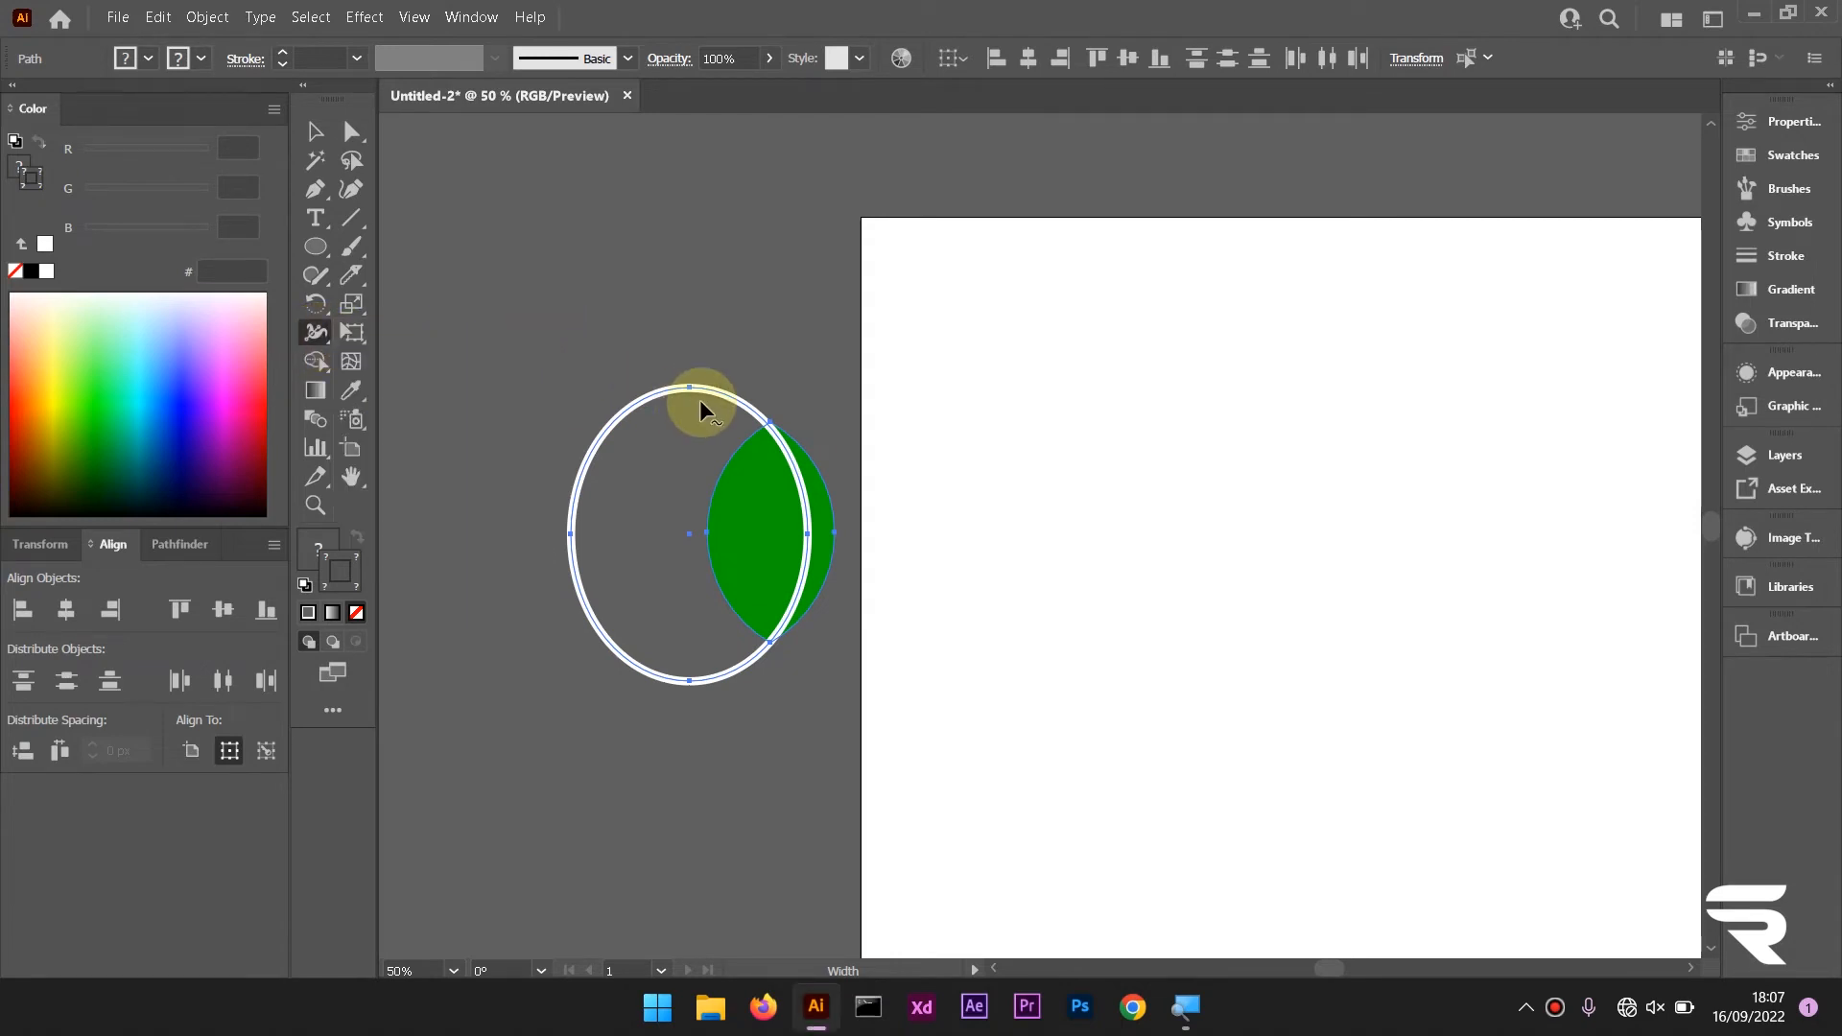
scroll(709, 407, up, 3)
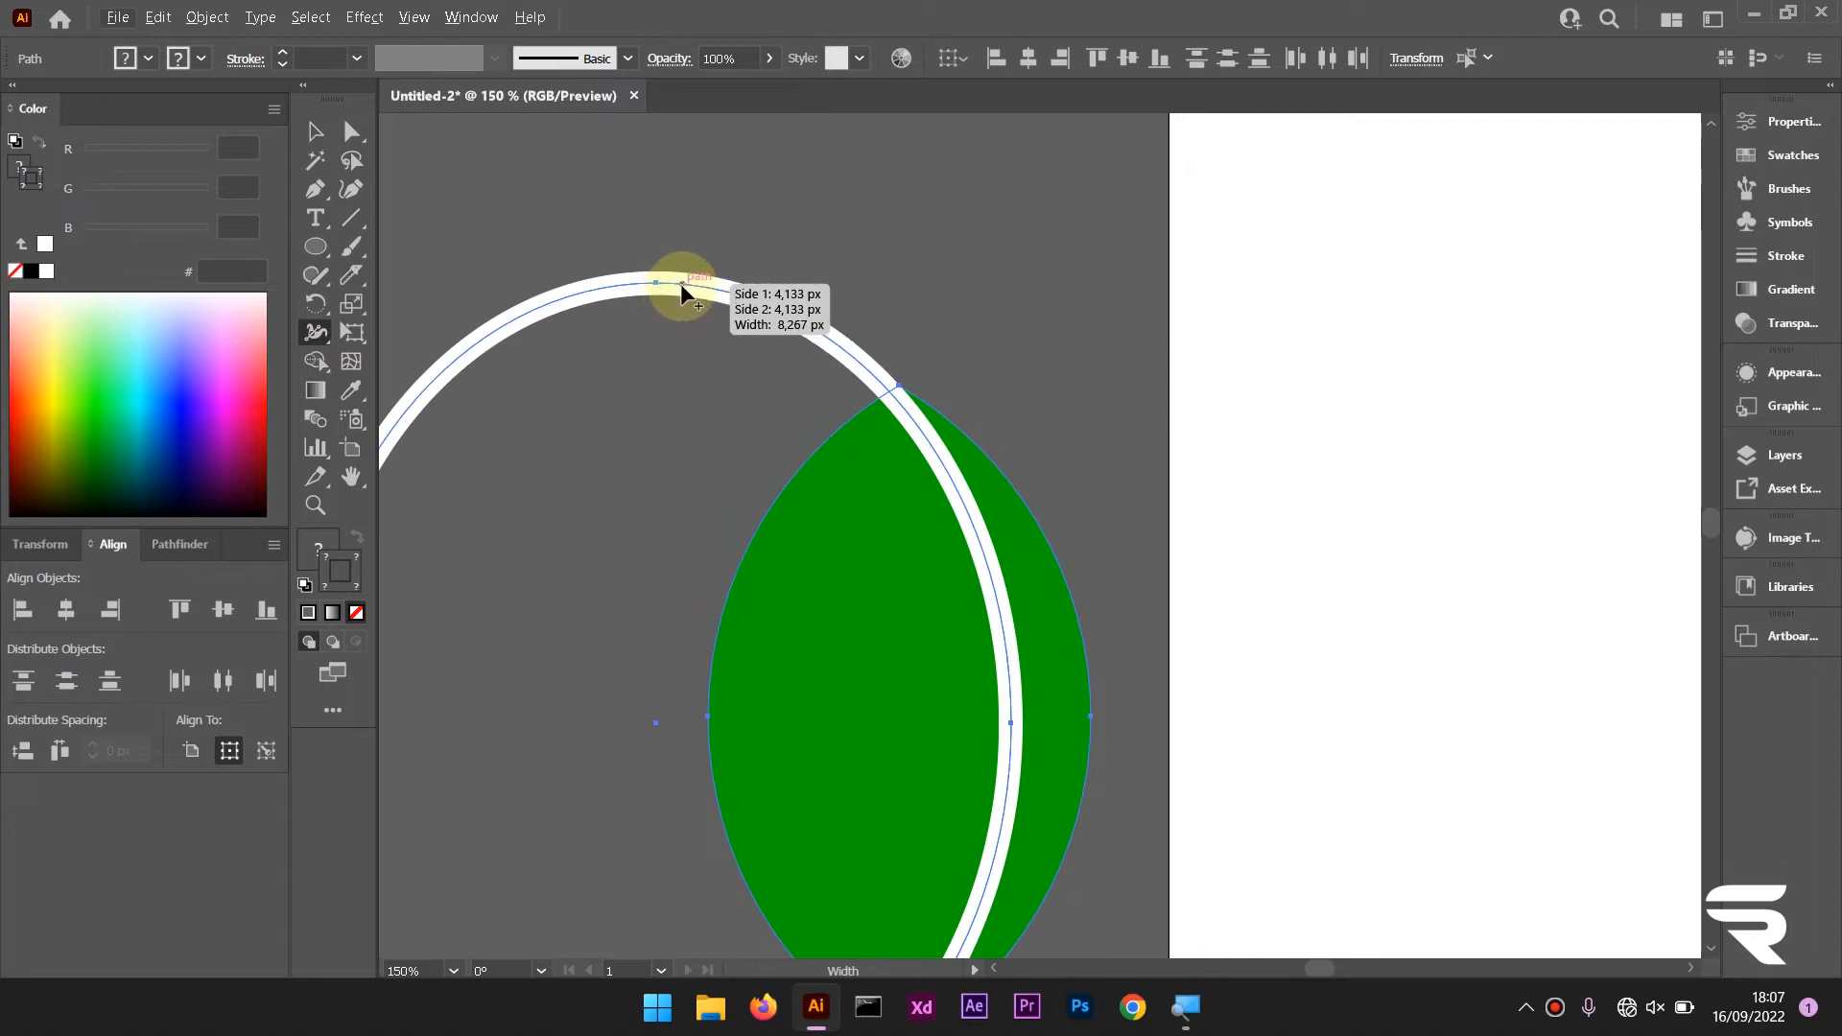
mouse_move(682, 282)
mouse_down()
mouse_move(695, 272)
mouse_move(687, 342)
mouse_up()
scroll(699, 293, up, 1)
scroll(686, 342, down, 2)
scroll(711, 614, down, 5)
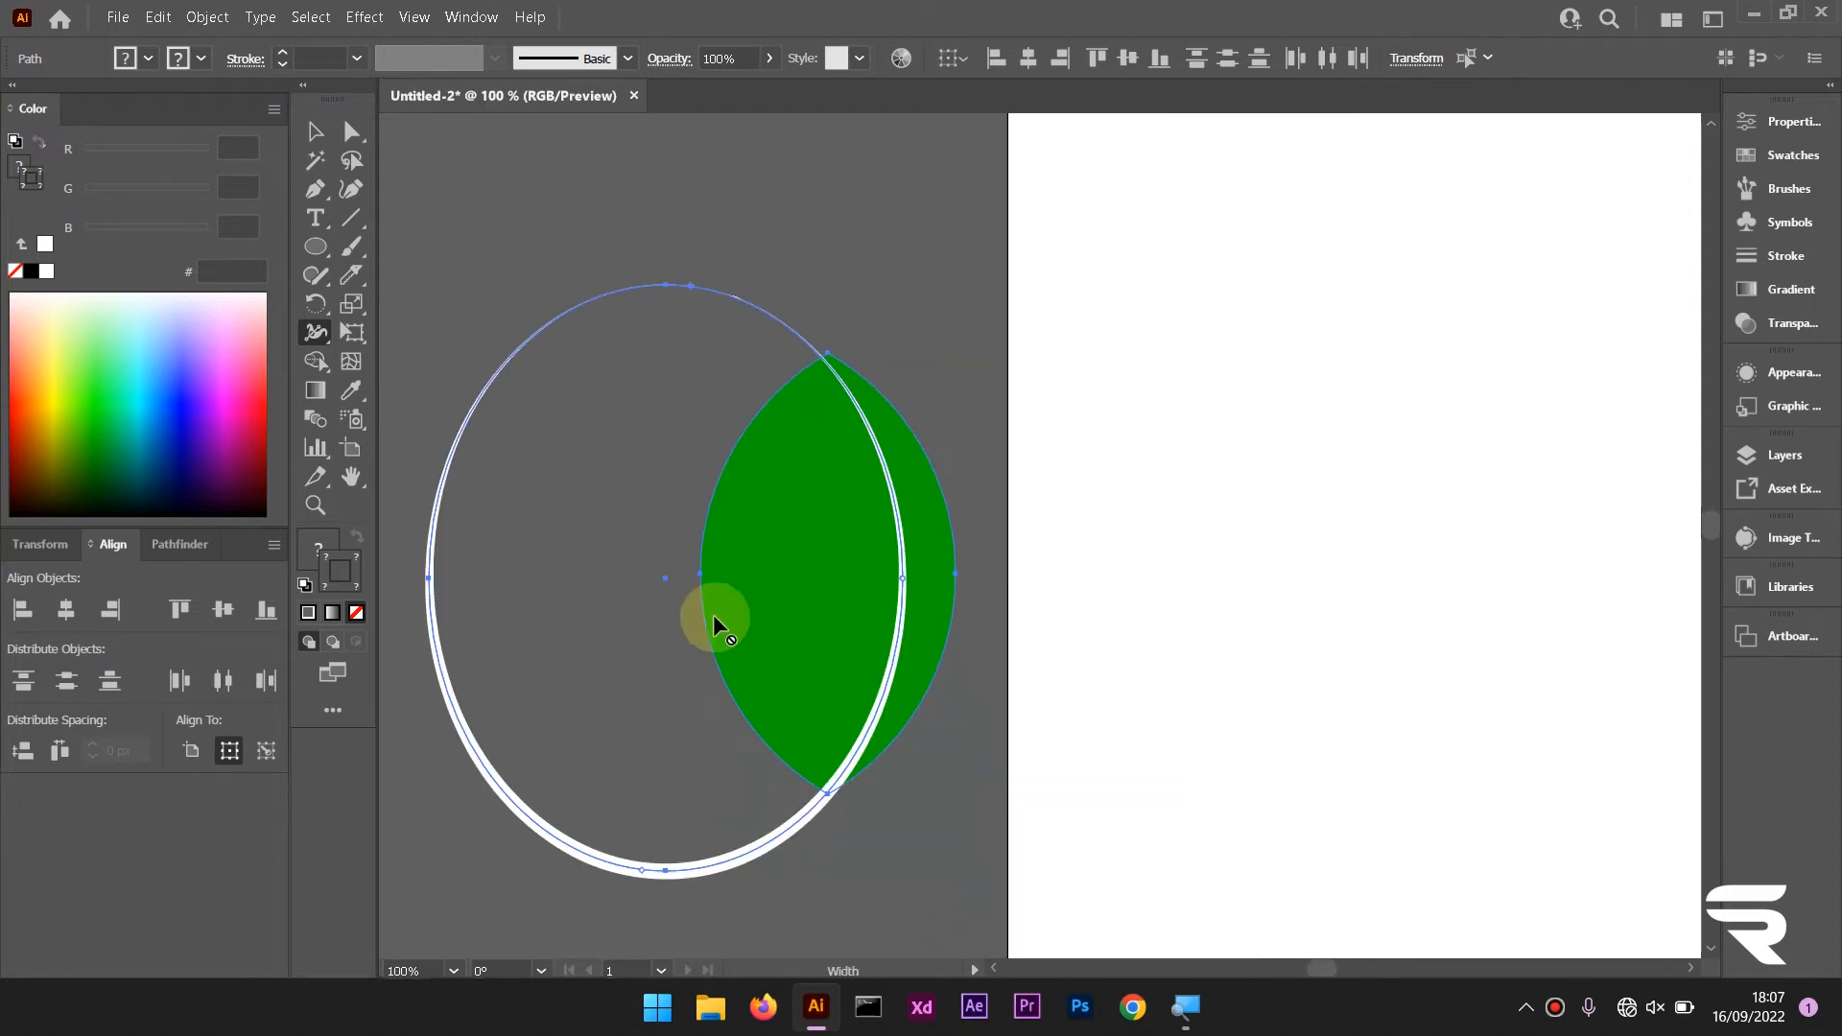
Widen the white ellipse's stroke at its bottom with the Width tool, forming a thick stem below the leaf
scroll(728, 837, up, 2)
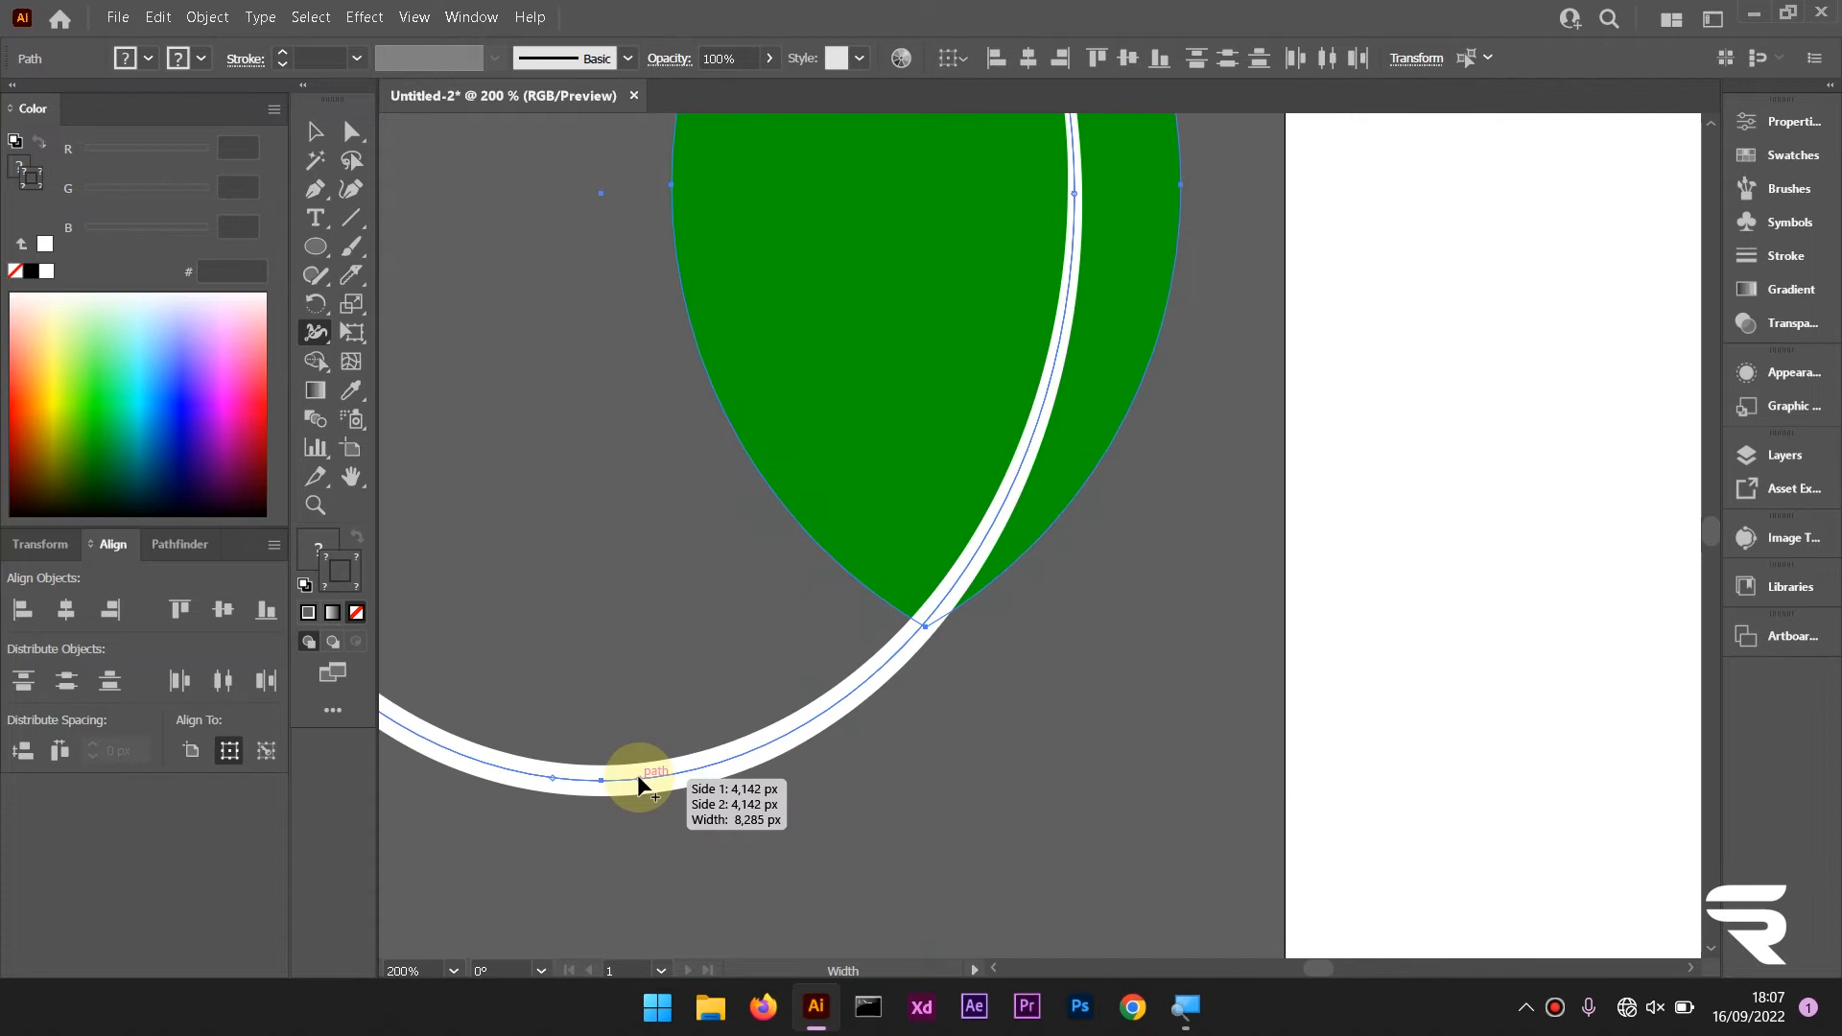
drag(637, 774, 647, 825)
scroll(647, 825, down, 2)
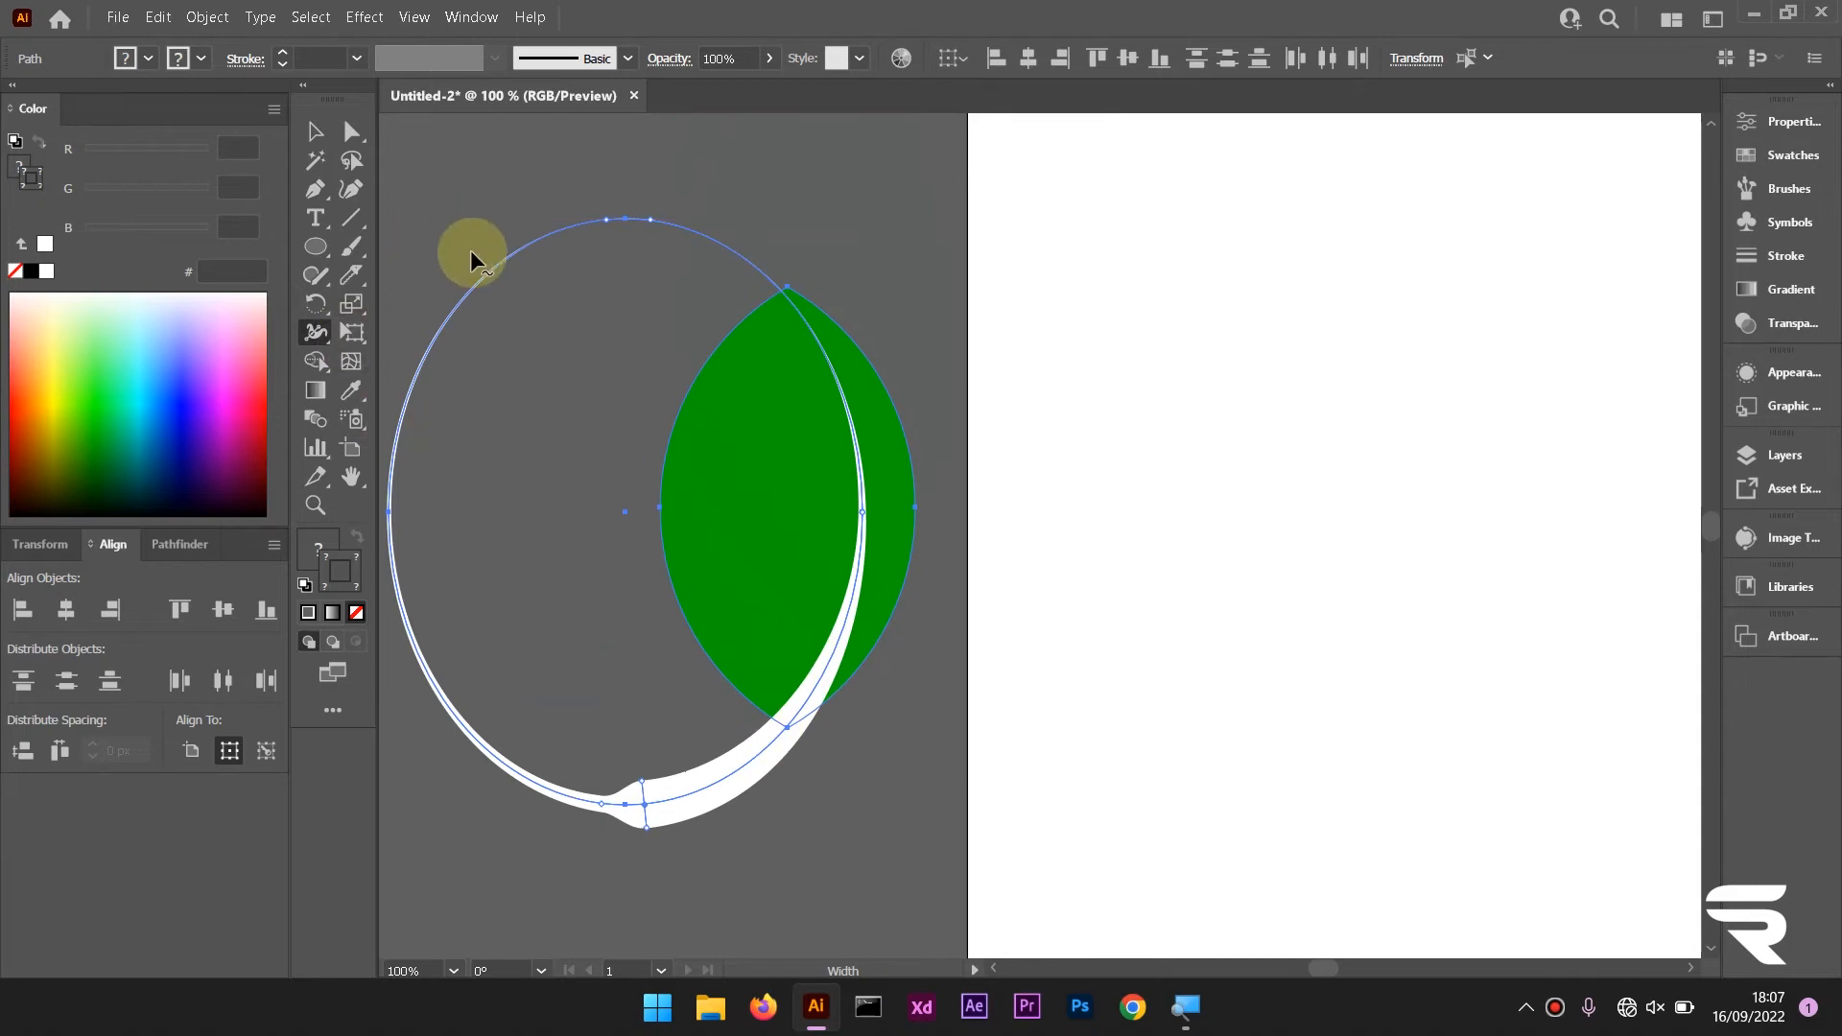
Select only the white ellipse and expand its appearance into a filled shape
click(318, 140)
drag(568, 342, 568, 336)
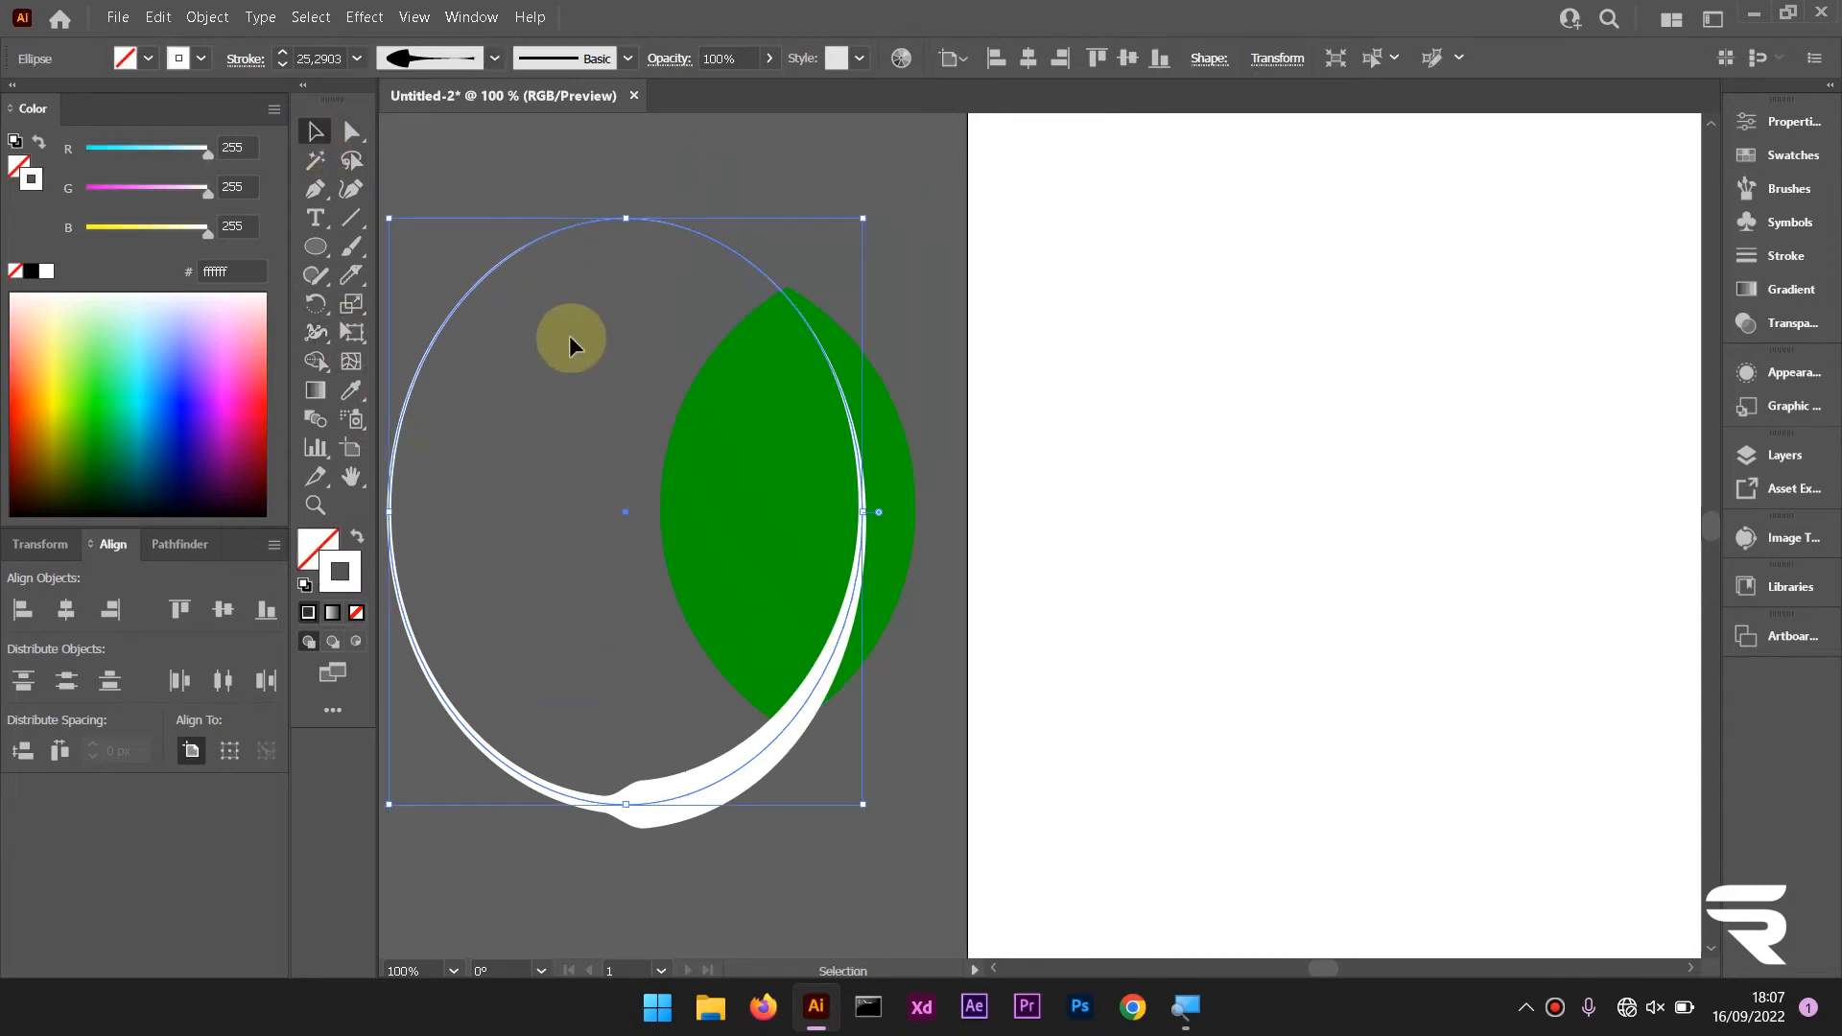
click(207, 17)
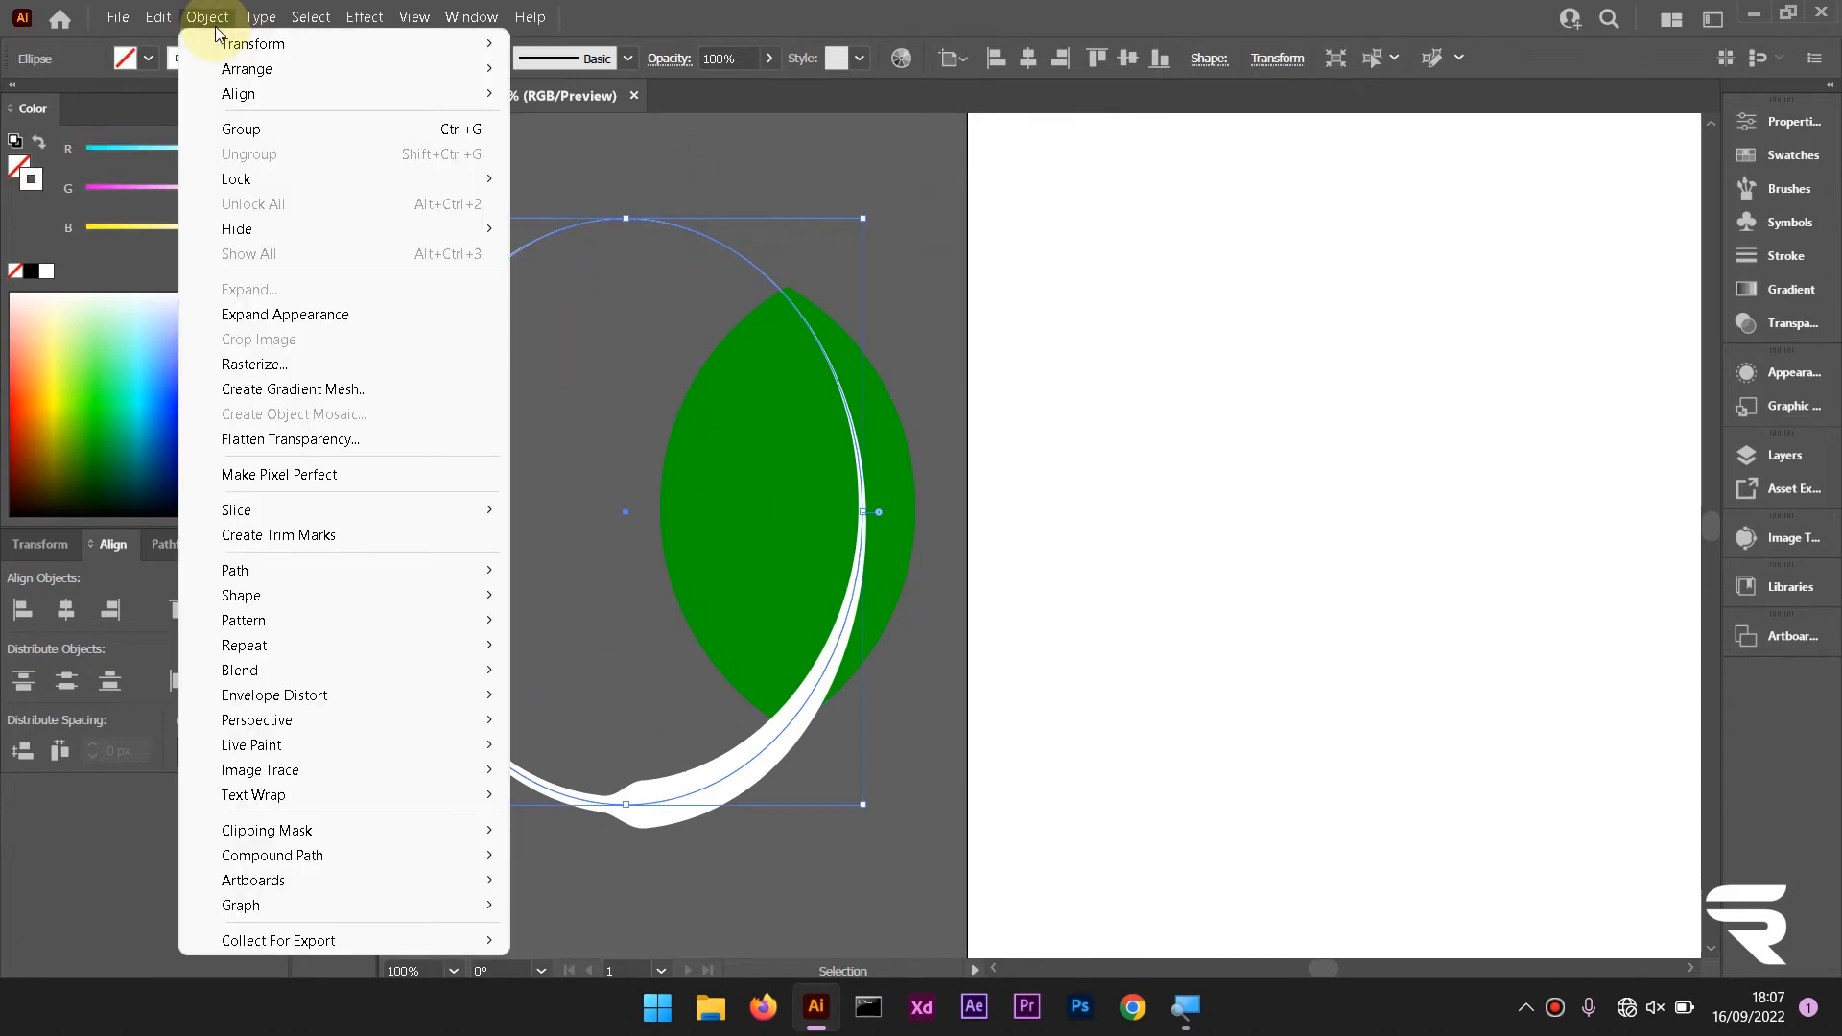
click(288, 312)
Cut diagonally with the Knife across the thick bottom of the white ring, just beside its bulge
scroll(707, 715, down, 3)
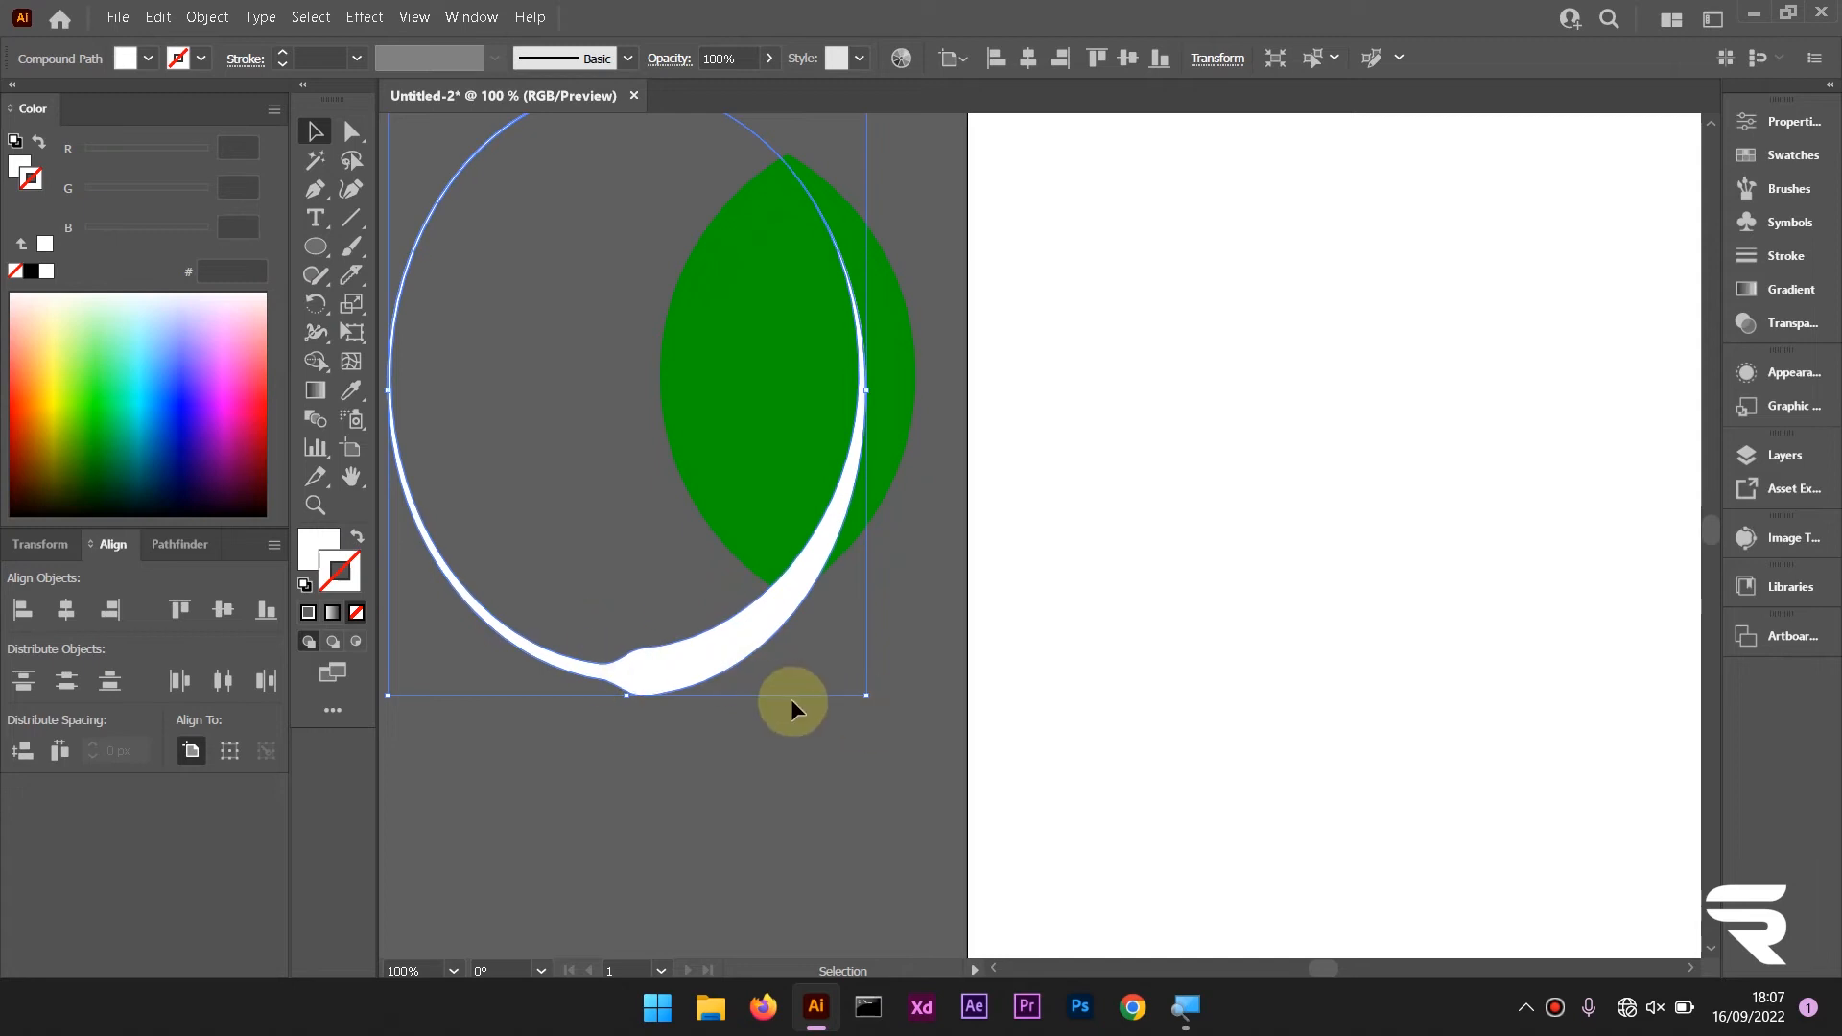
drag(357, 283, 452, 341)
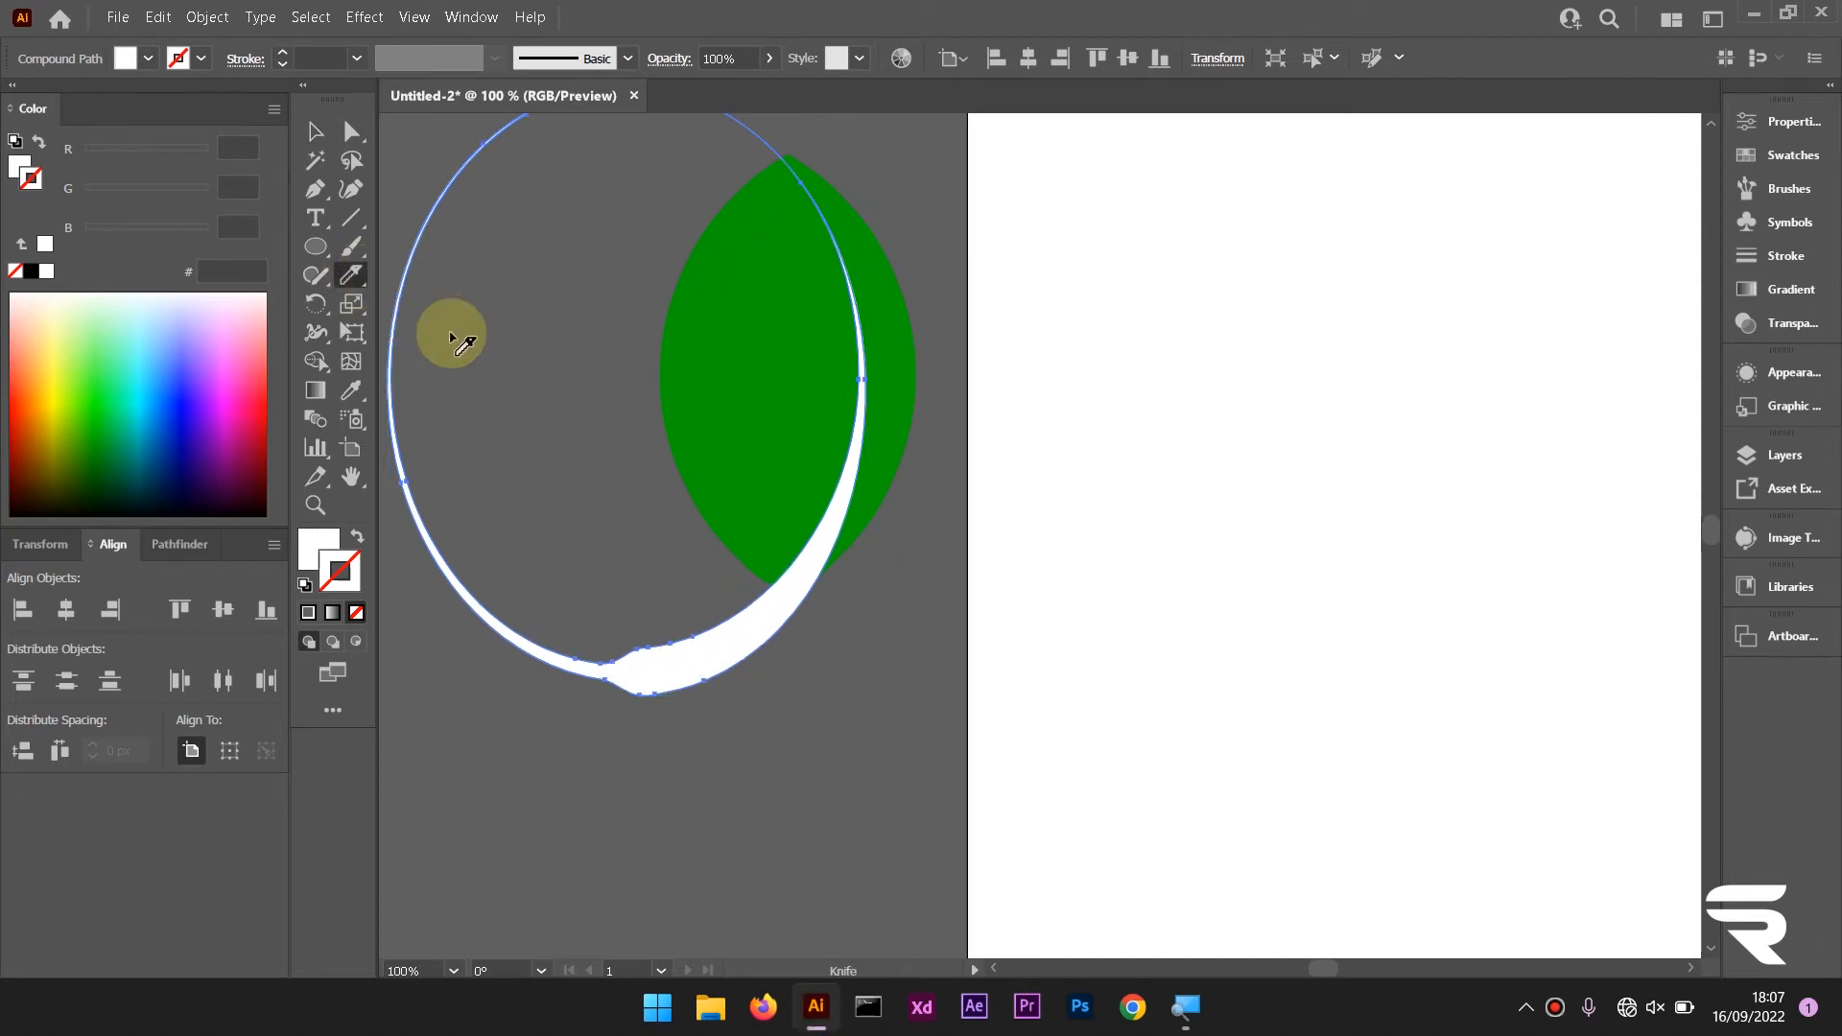
scroll(653, 635, up, 2)
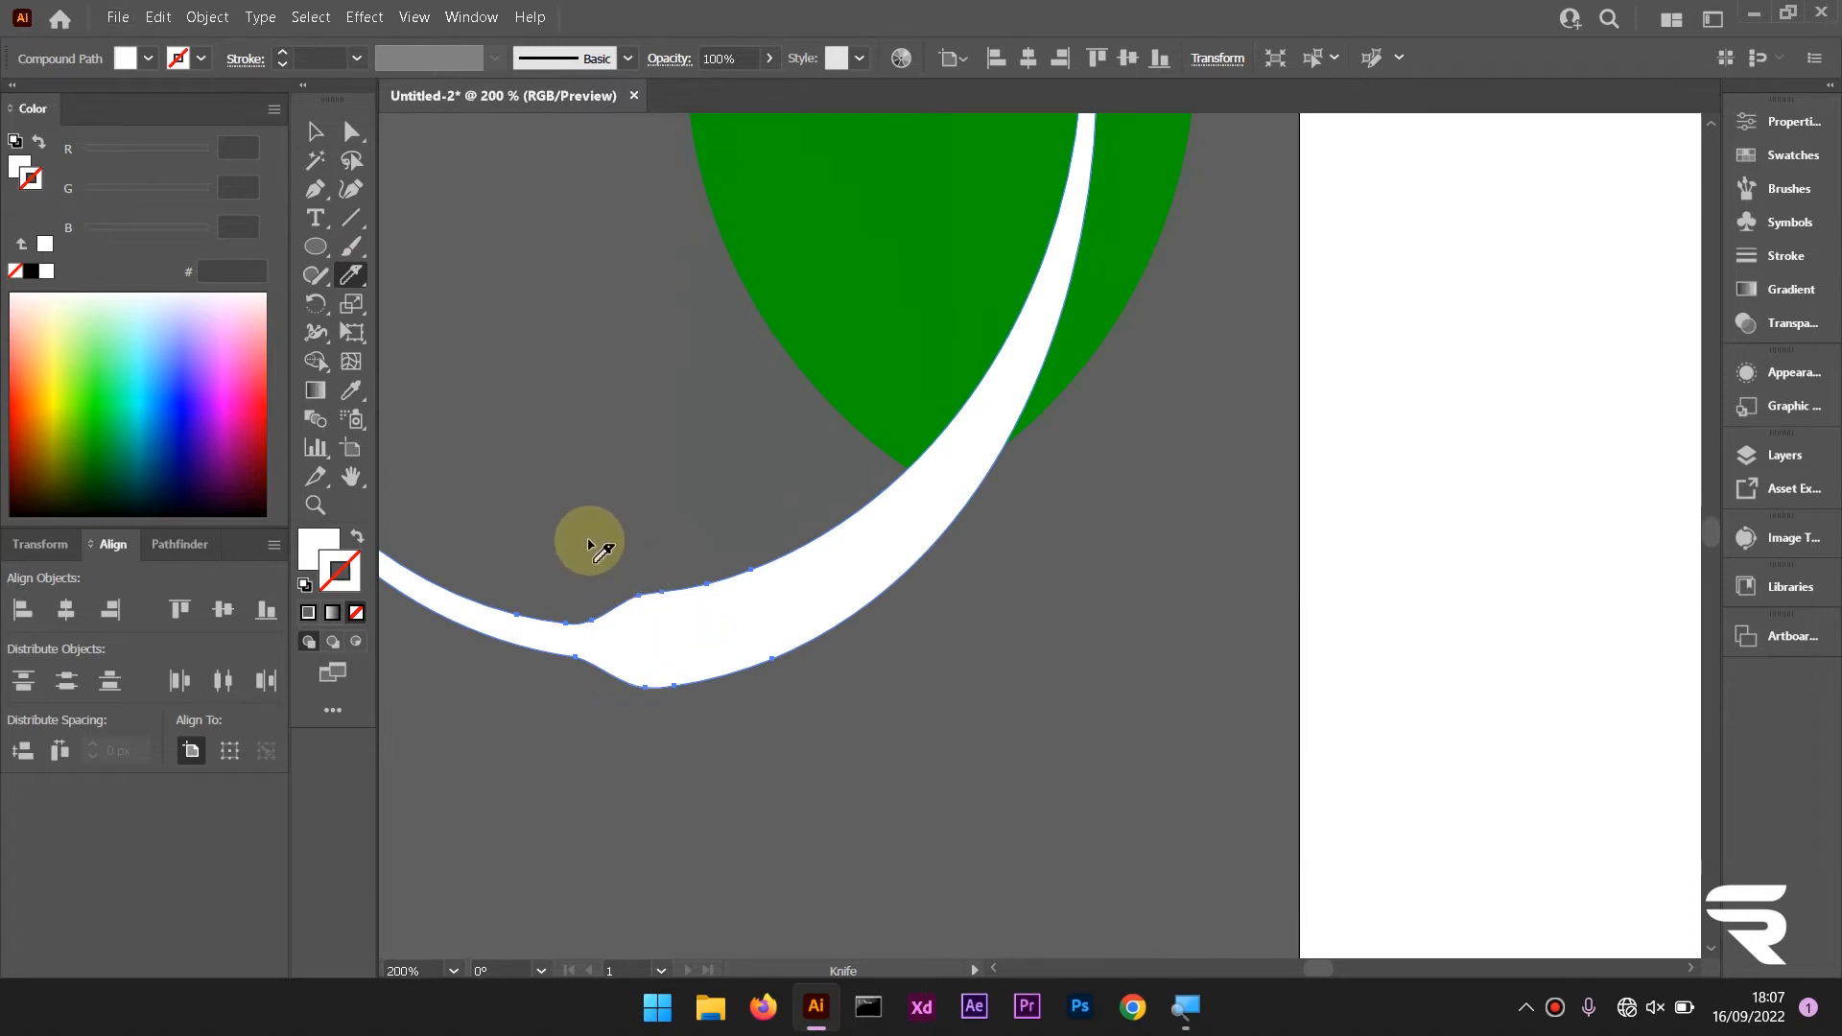
drag(604, 551, 850, 729)
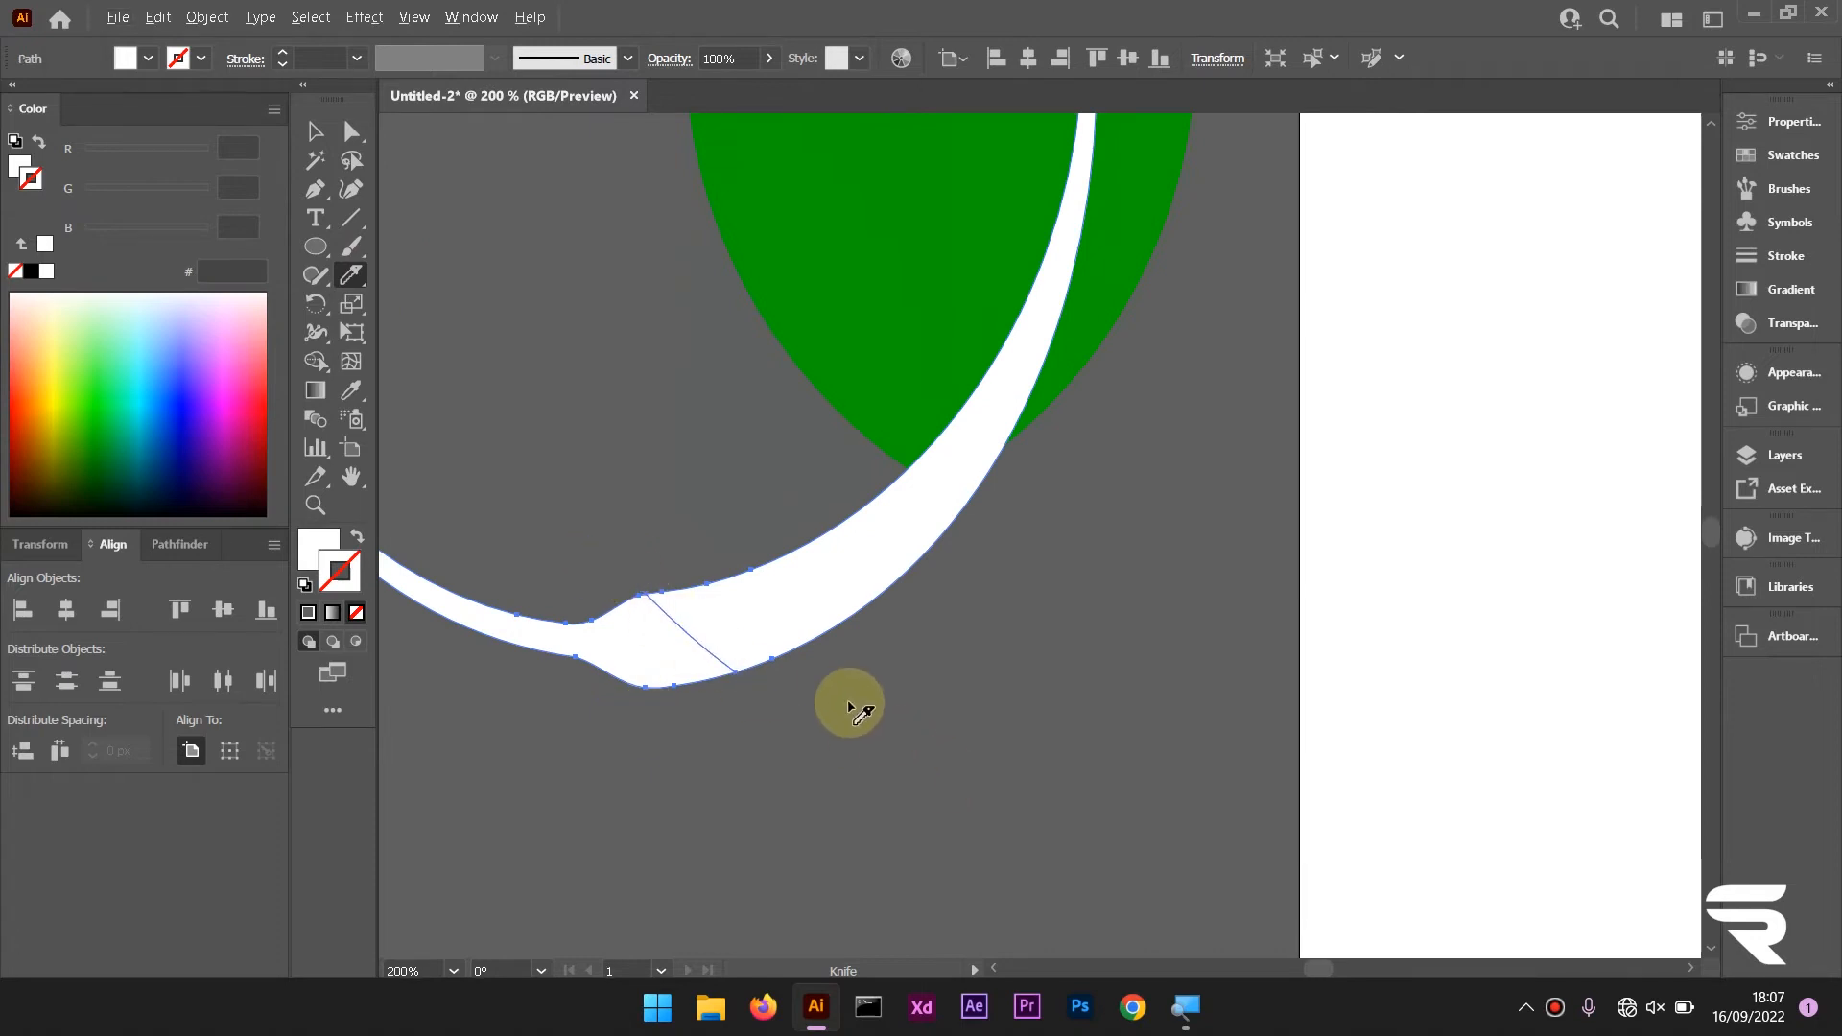
scroll(852, 707, down, 3)
scroll(854, 707, up, 2)
scroll(844, 697, down, 3)
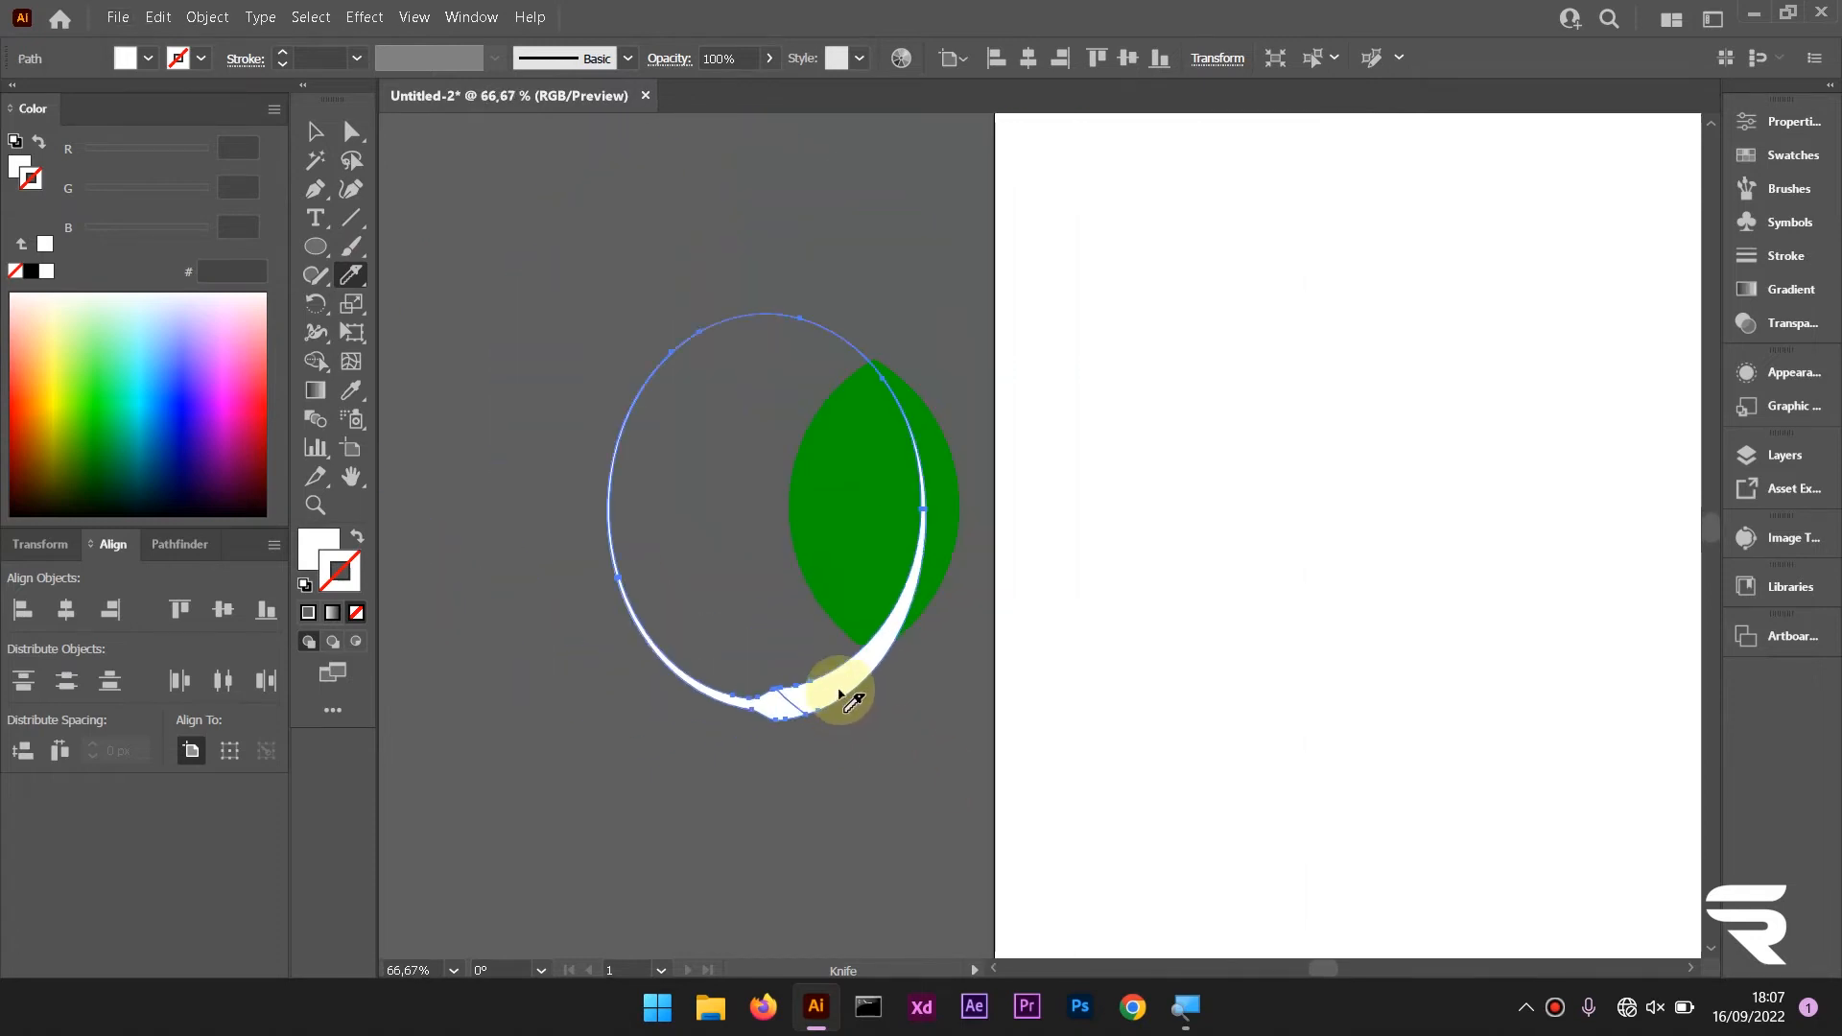
scroll(843, 691, up, 2)
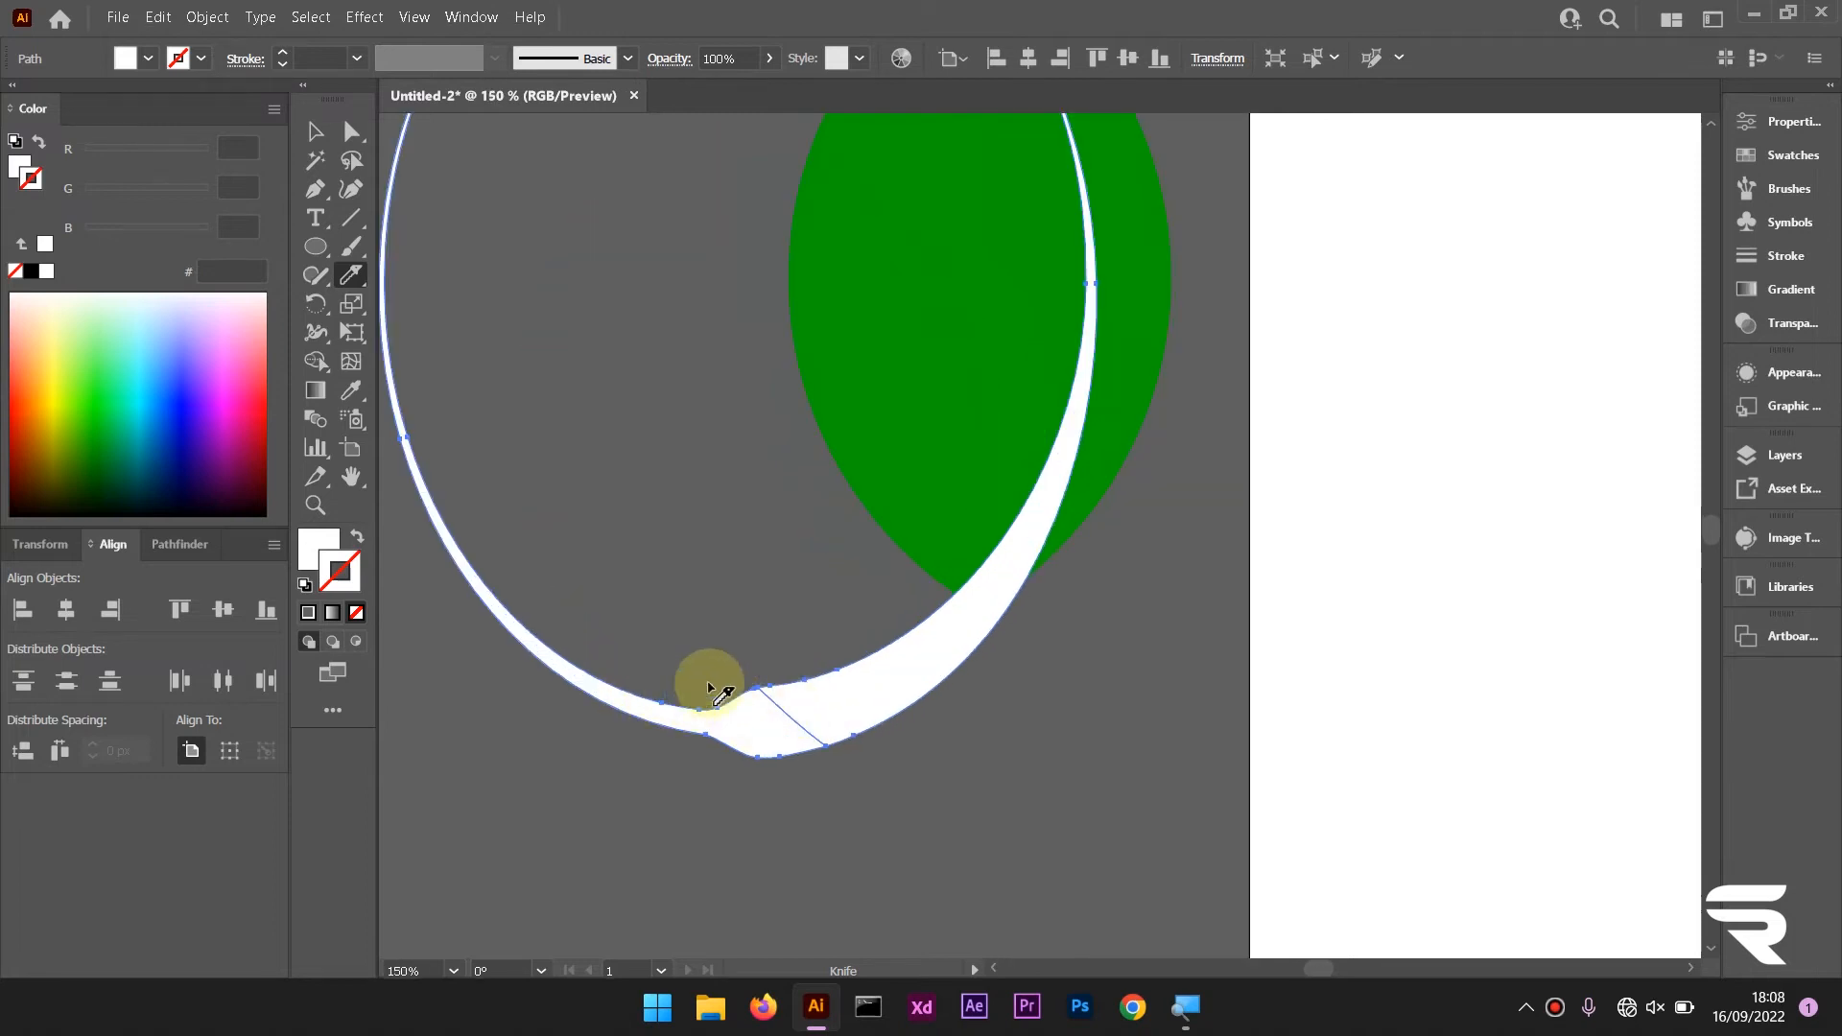
scroll(705, 693, down, 1)
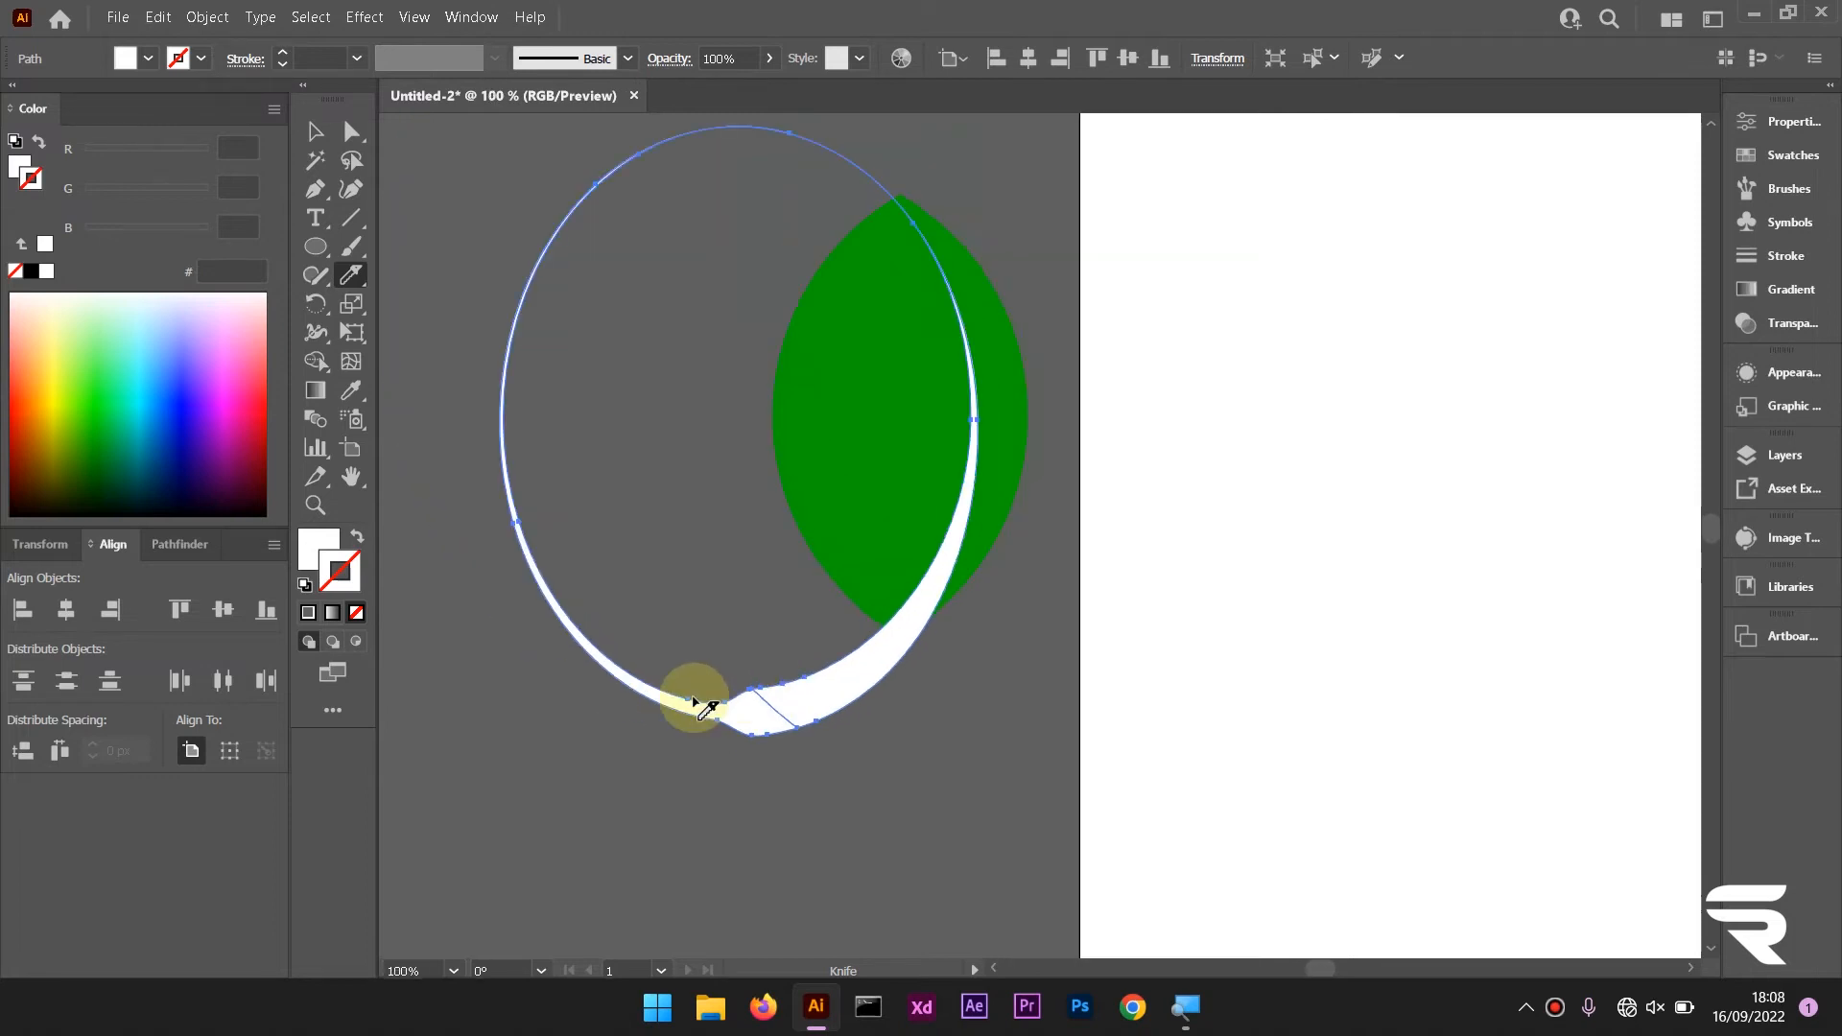
click(310, 365)
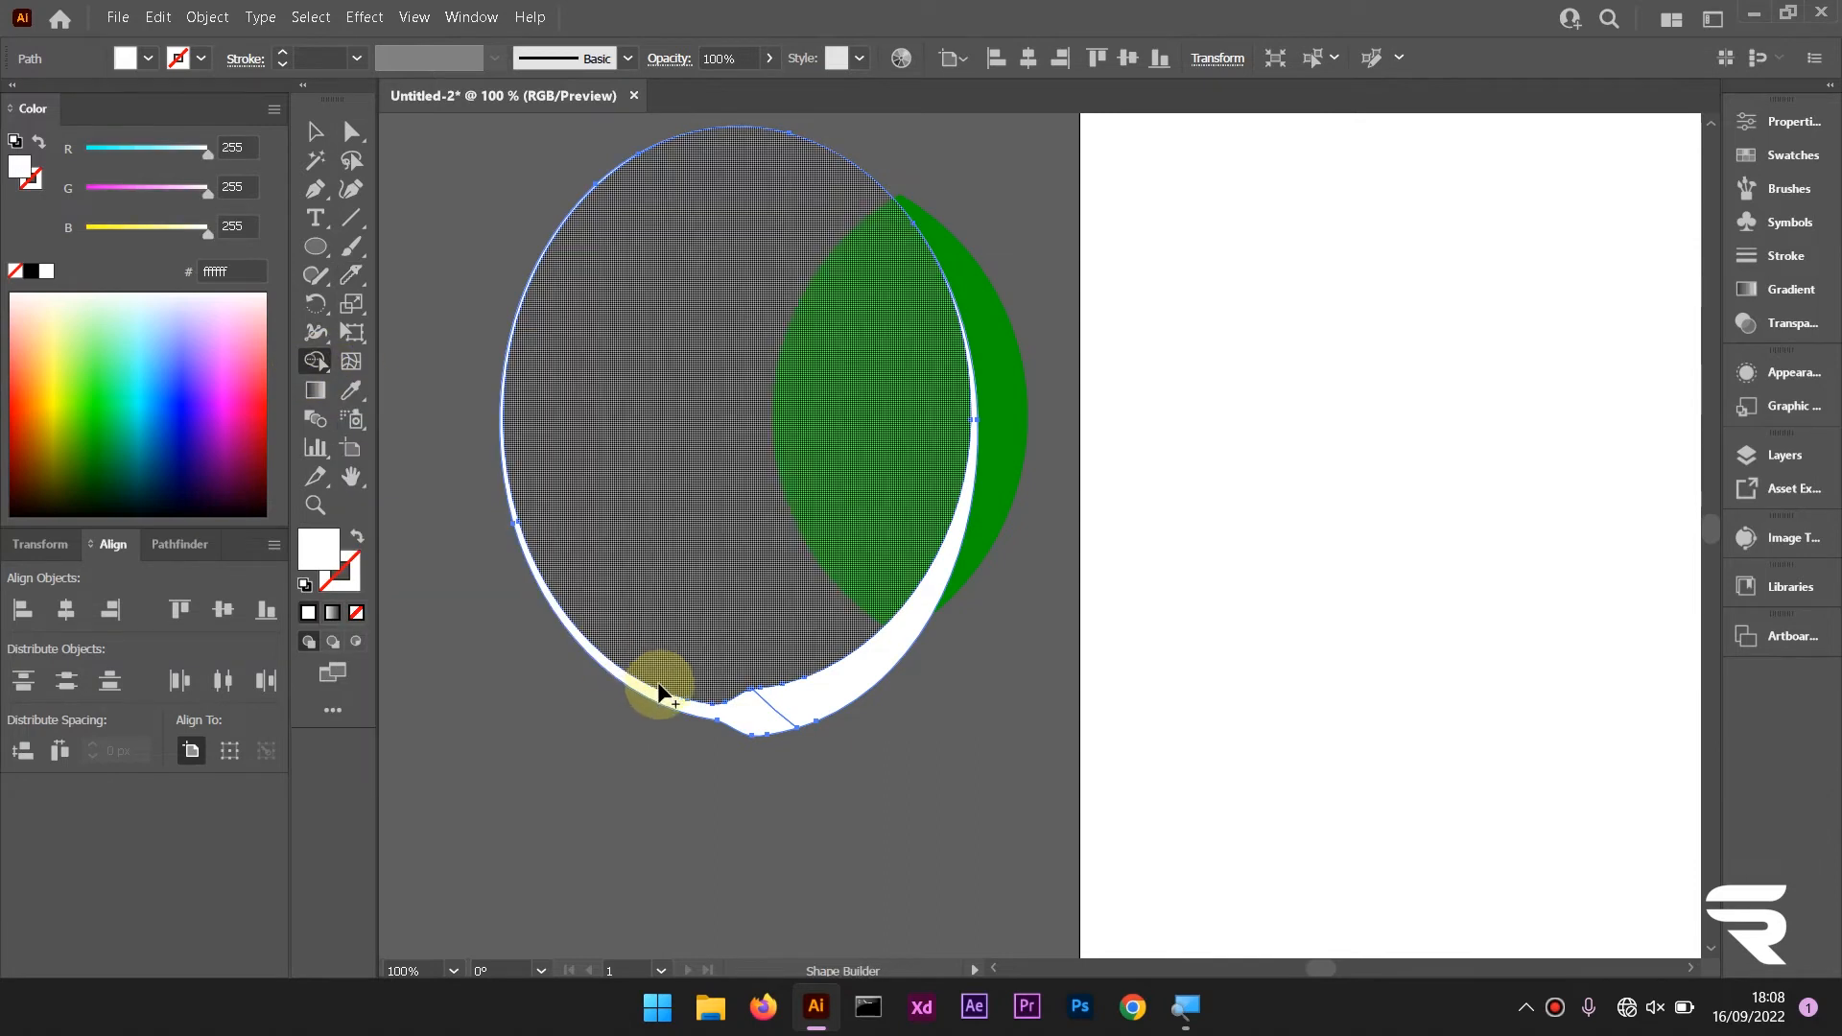
scroll(655, 672, up, 3)
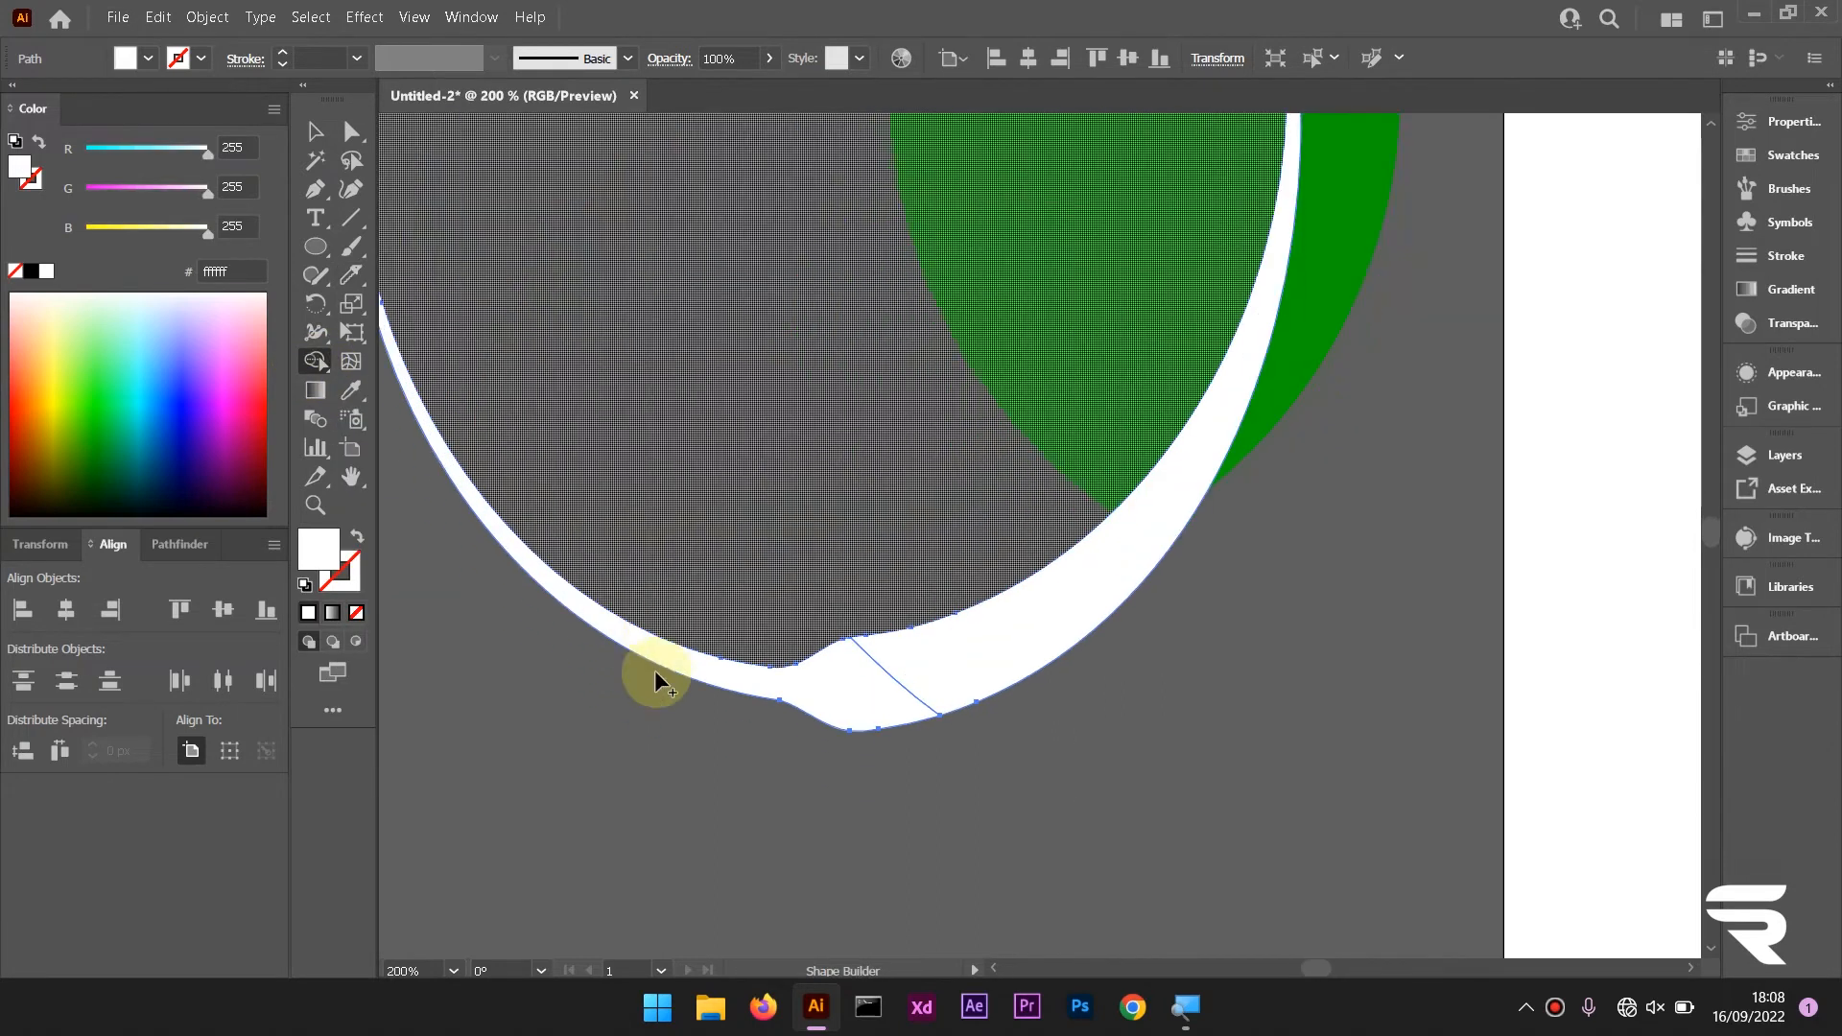
scroll(648, 653, down, 1)
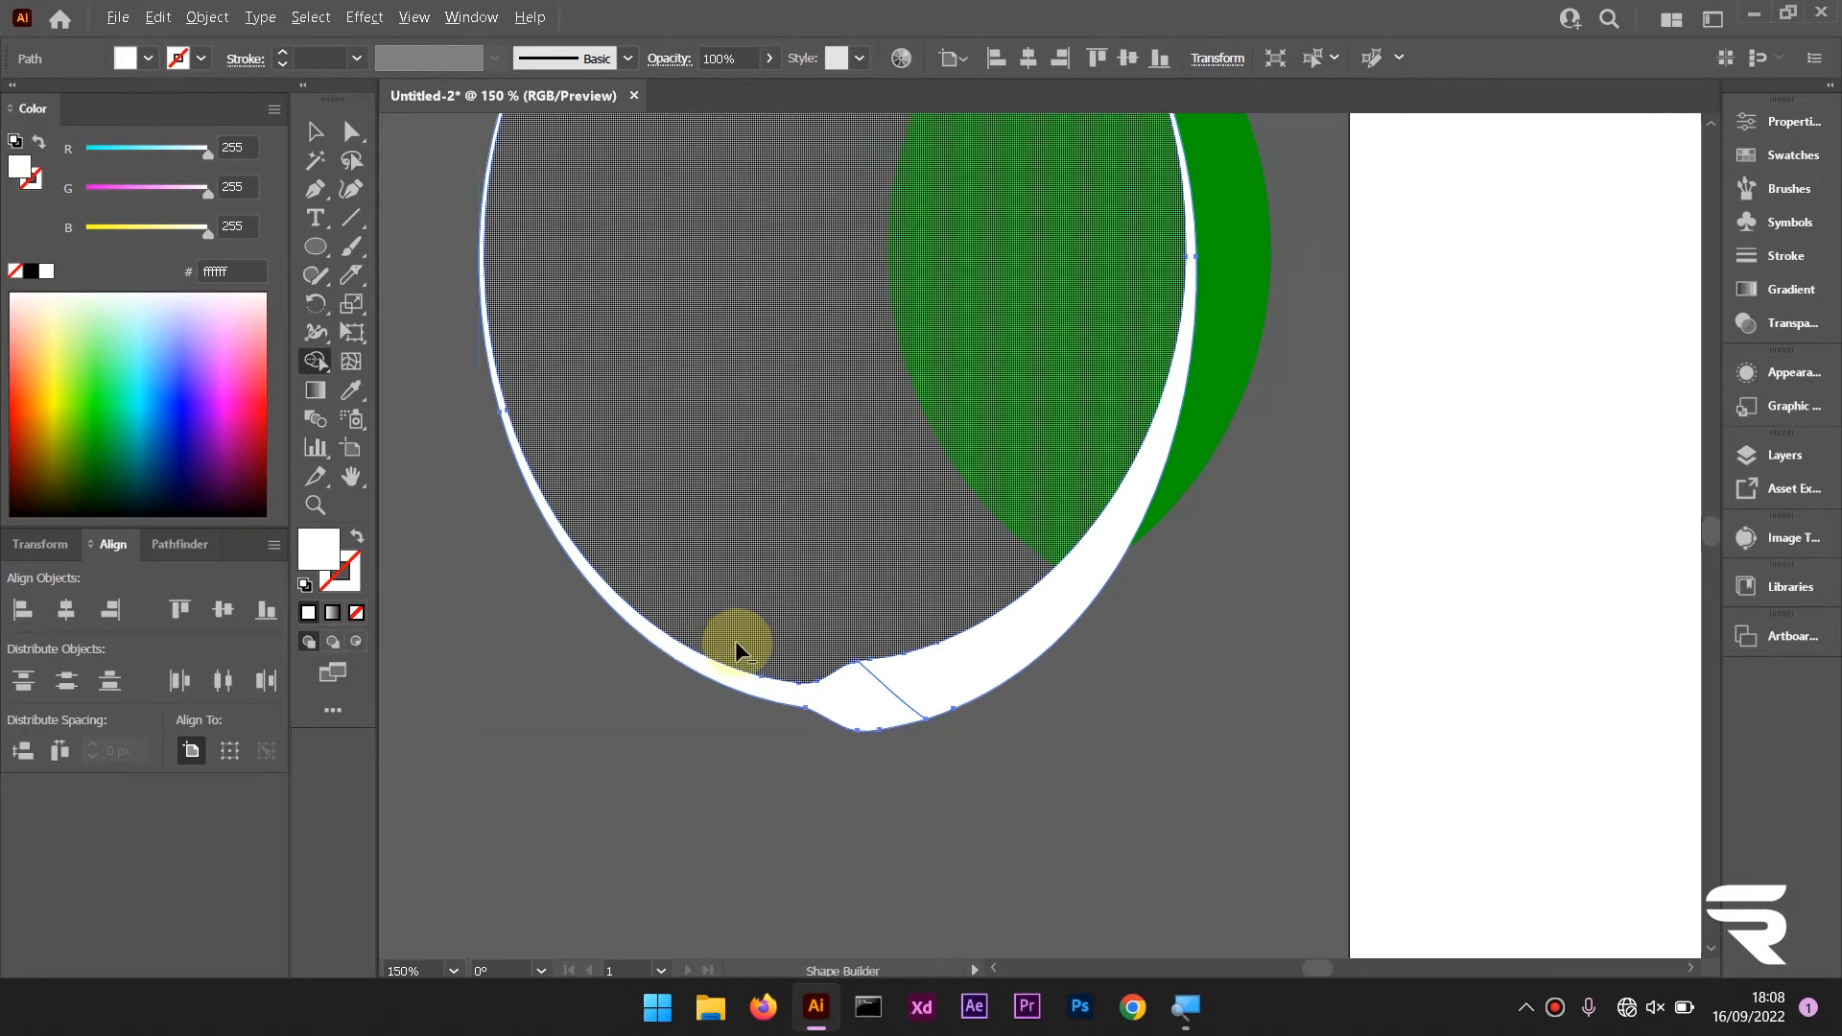
drag(736, 642, 706, 744)
key(ctrl+z)
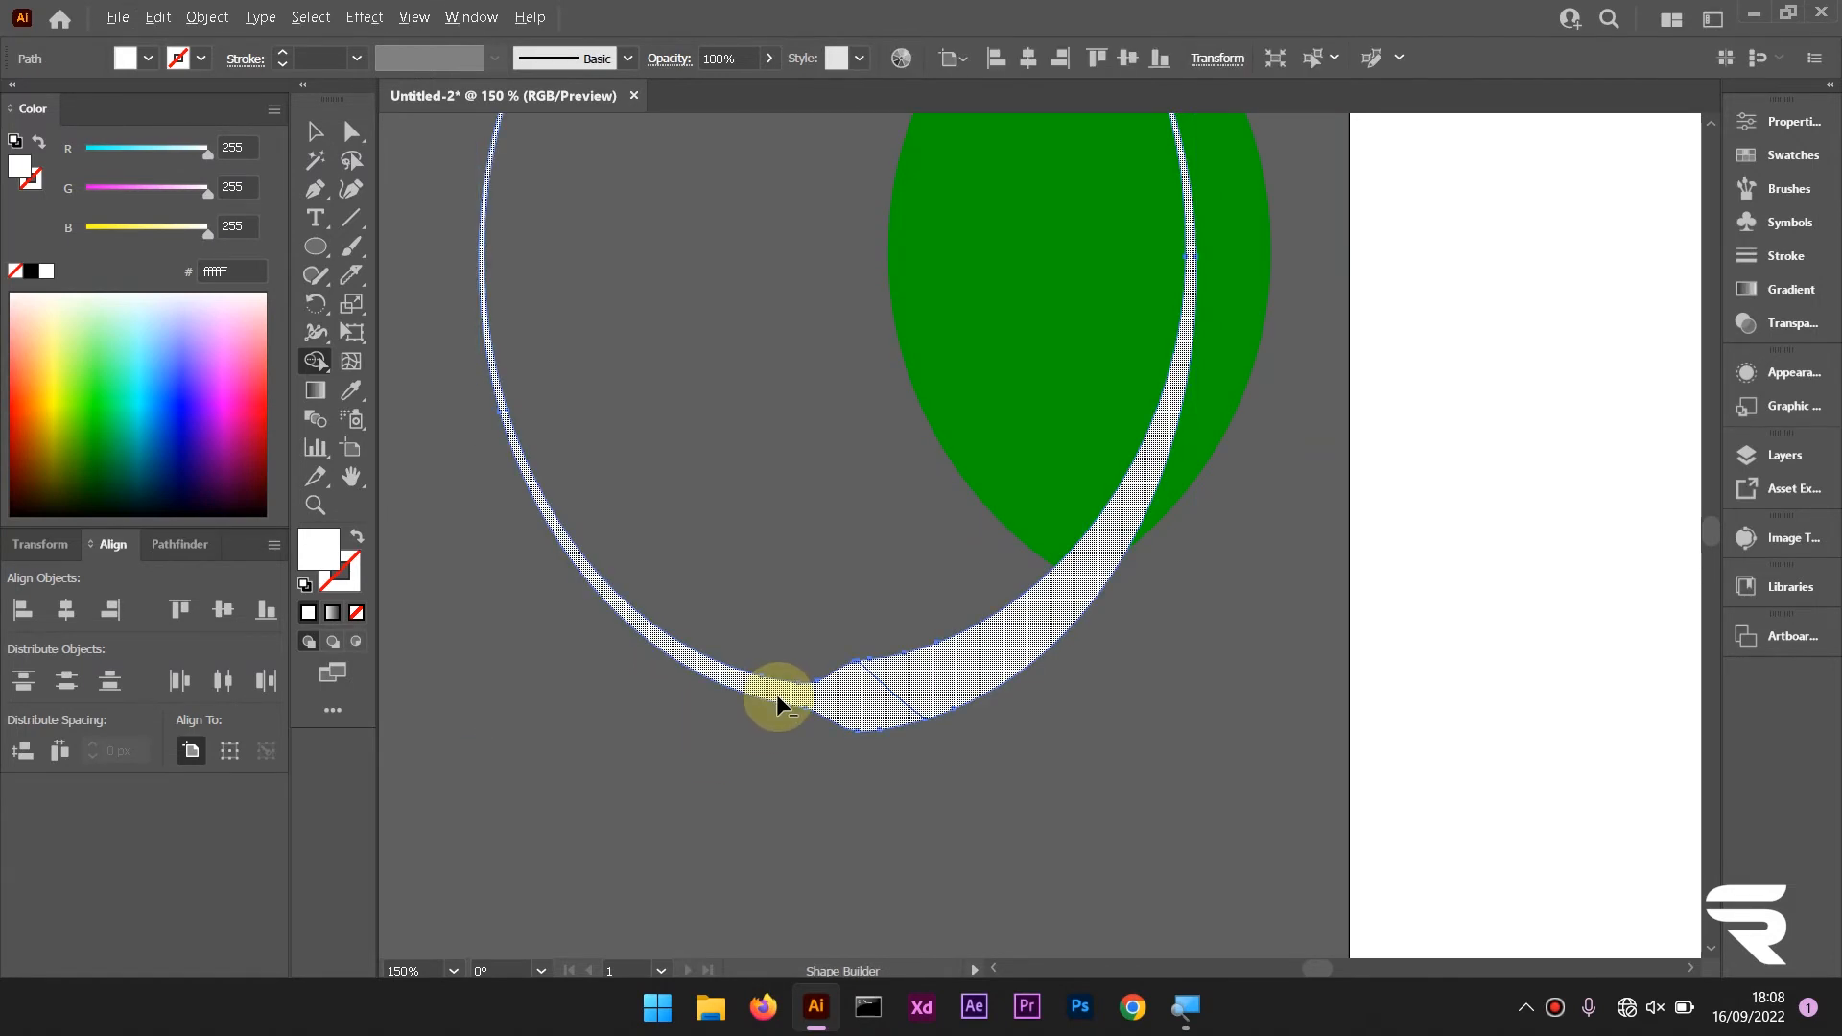
scroll(775, 693, down, 1)
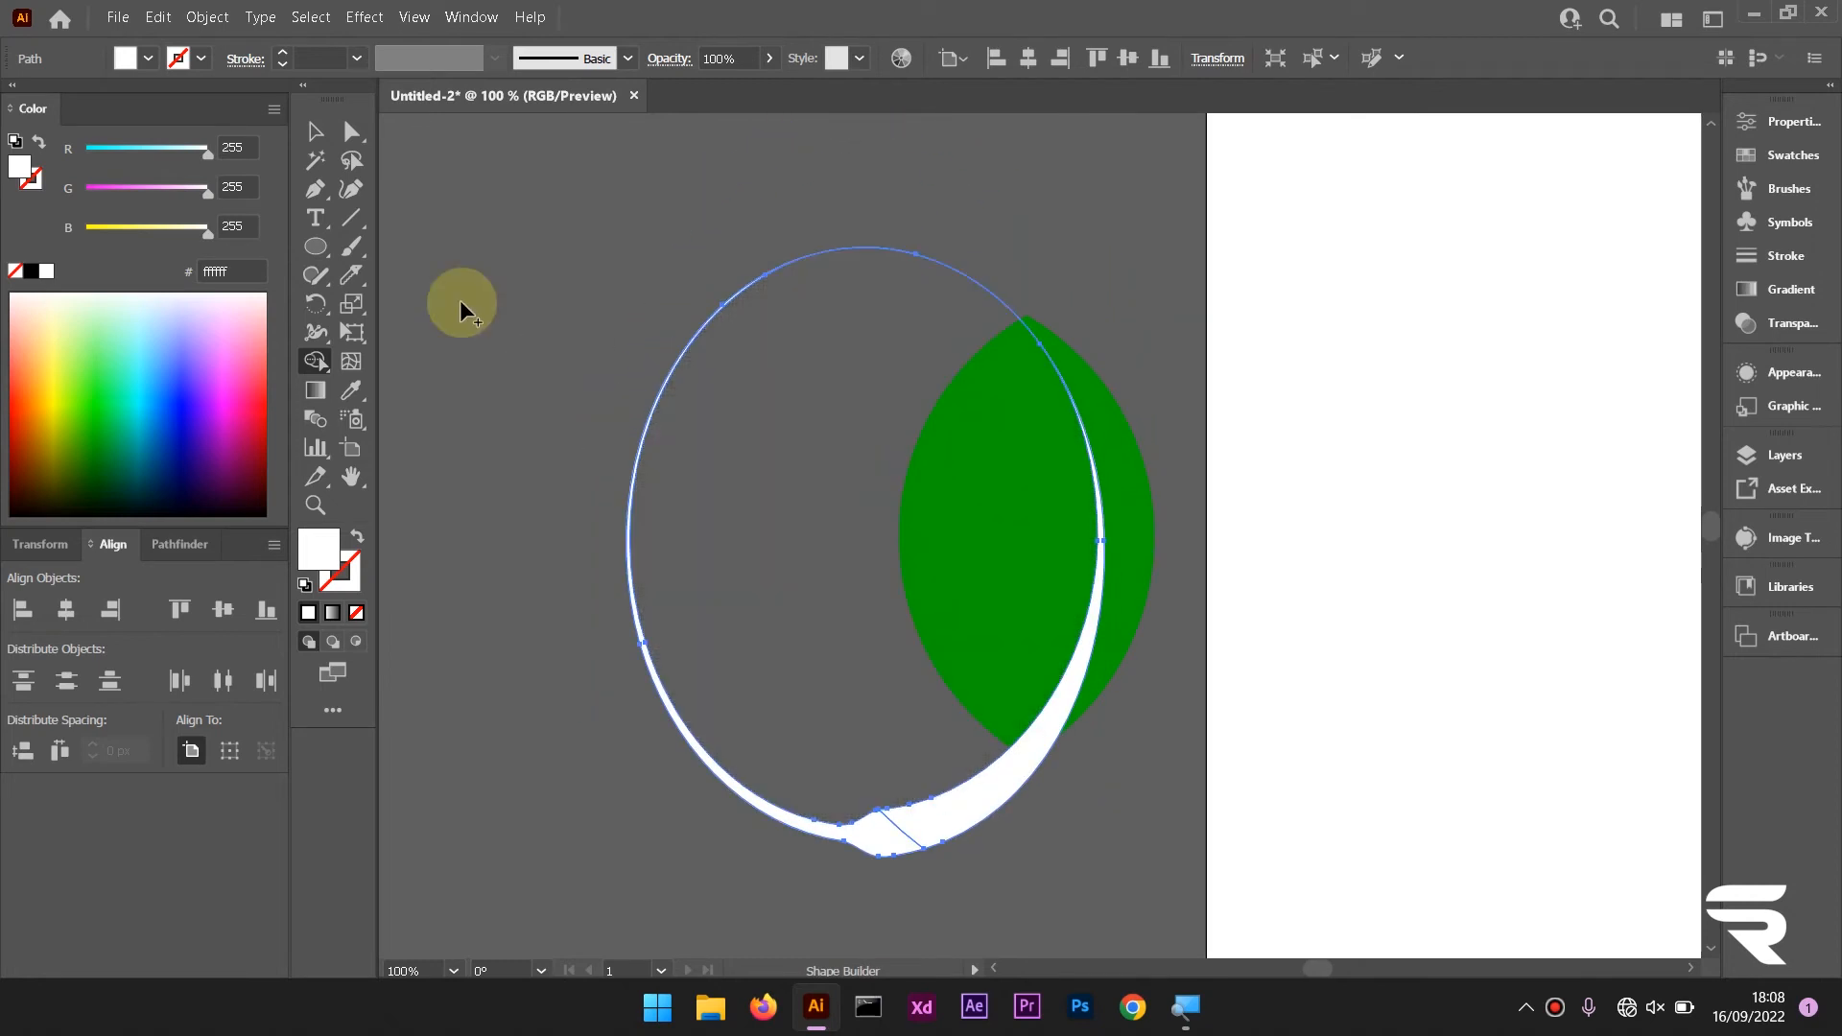
Select the ring pieces with the leaf and remove the surplus ring outside the leaf with Shape Builder, keeping the lower stem
click(316, 132)
drag(850, 182, 1286, 917)
scroll(1062, 798, down, 1)
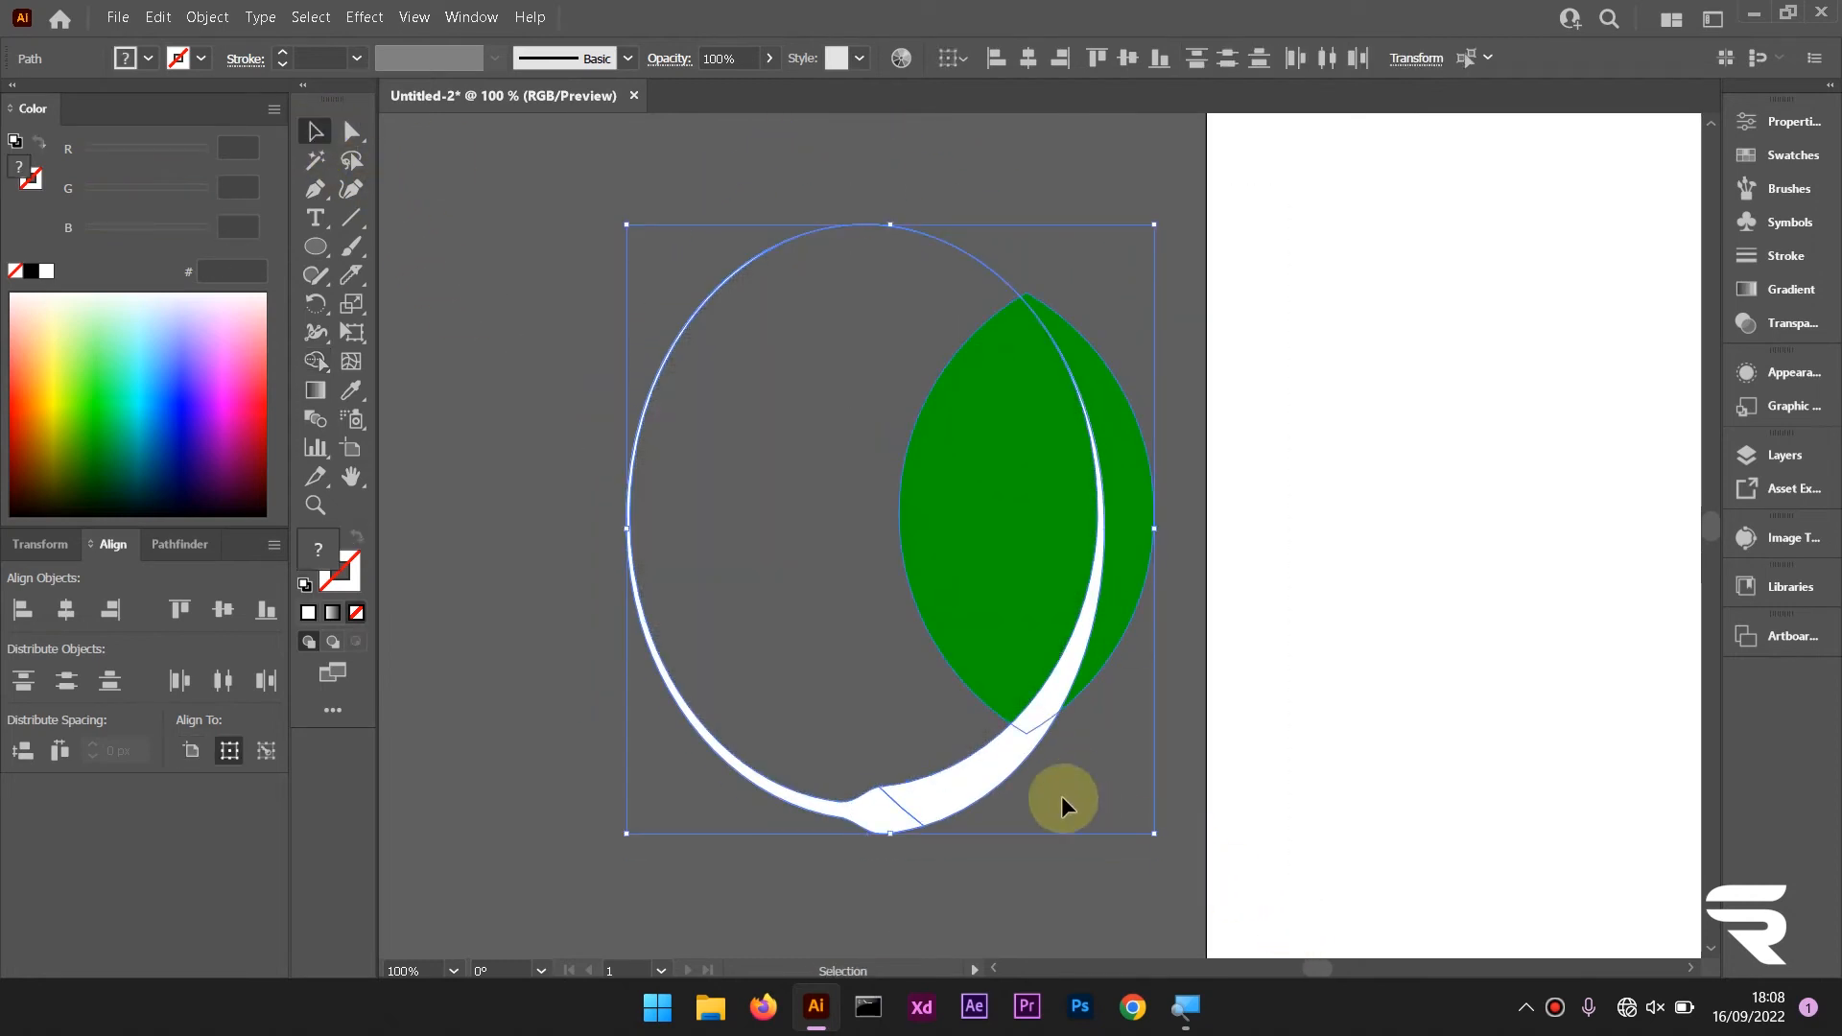
scroll(1061, 804, down, 3)
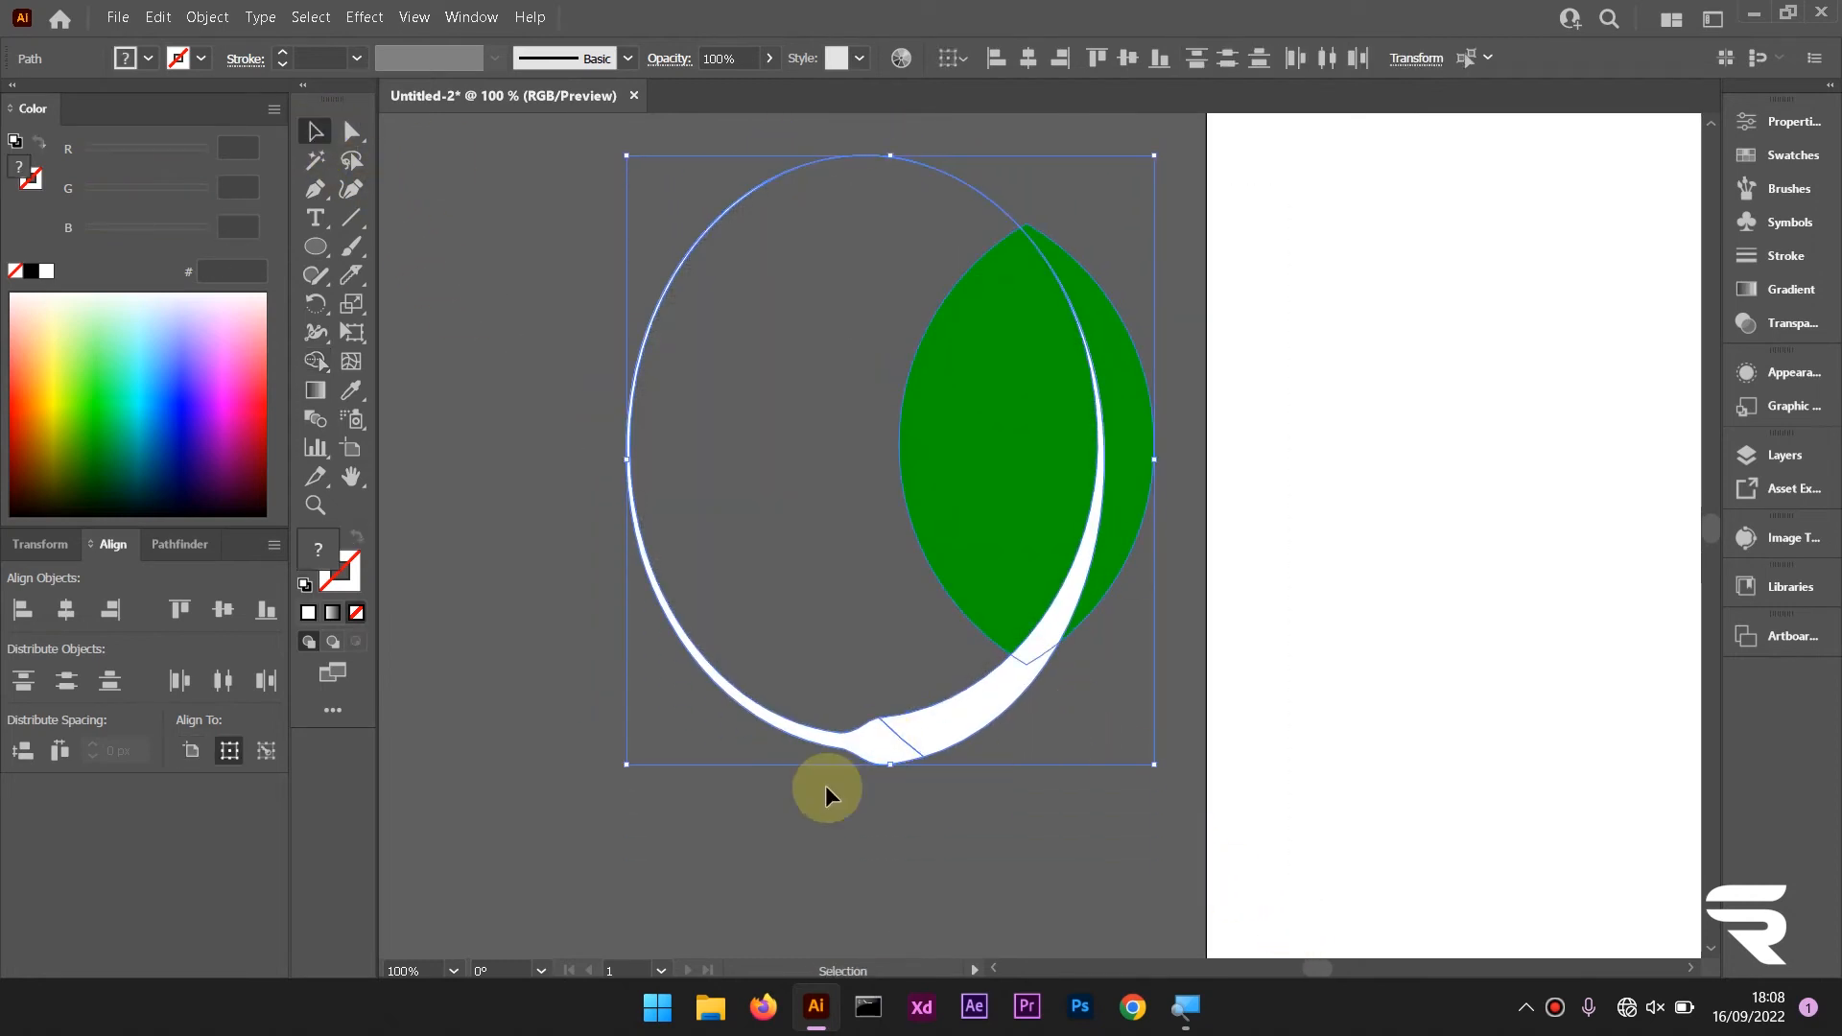
click(315, 363)
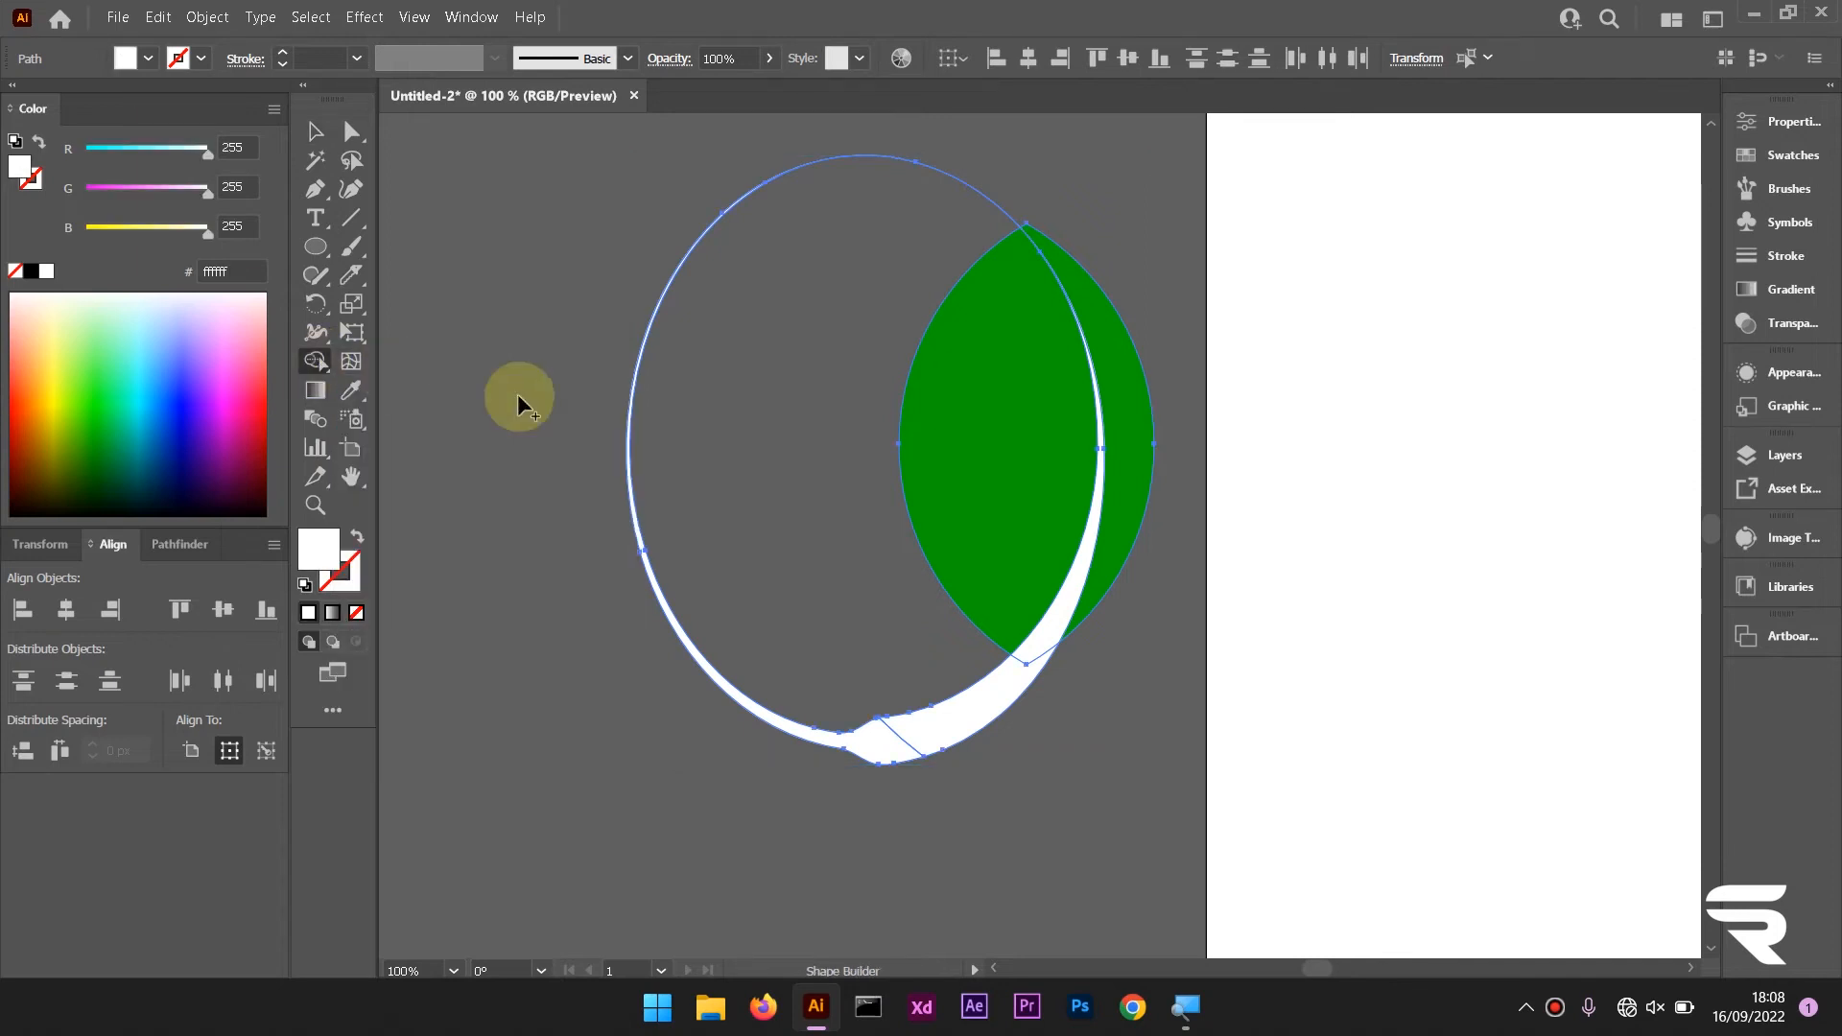
alt+click(861, 740)
click(1122, 57)
scroll(1028, 187, up, 3)
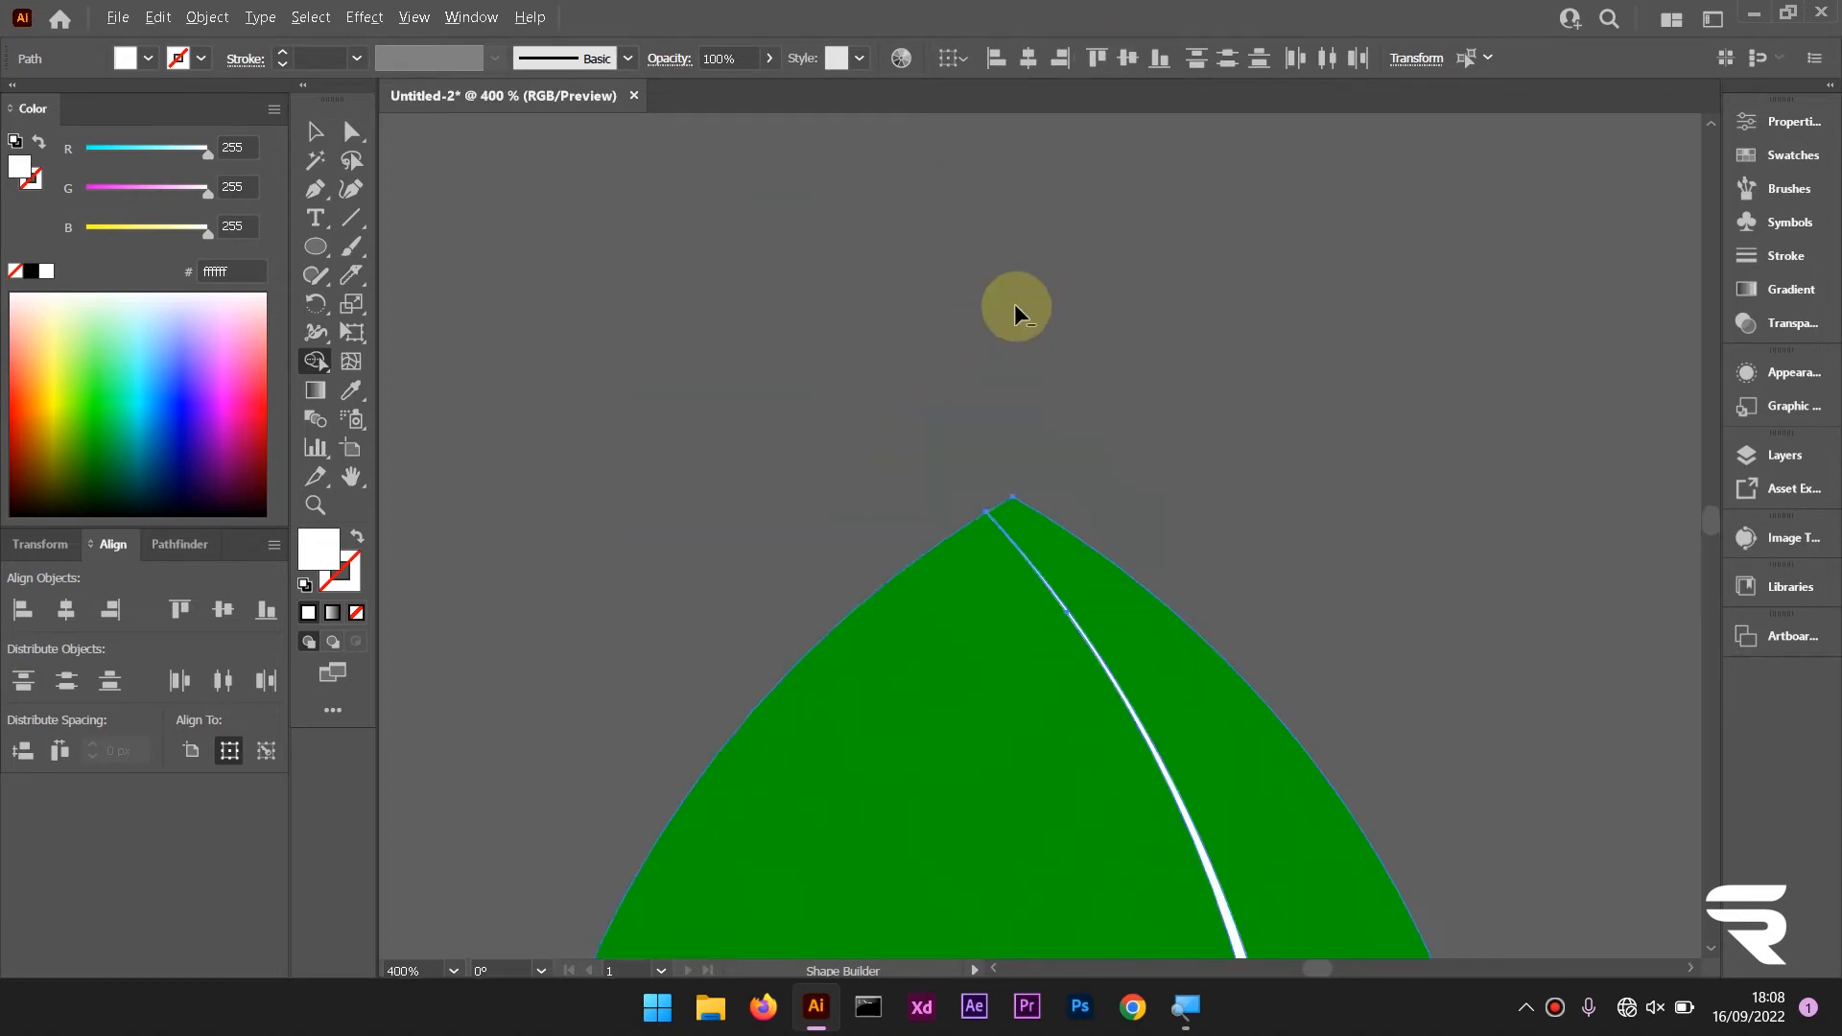
scroll(1002, 489, down, 3)
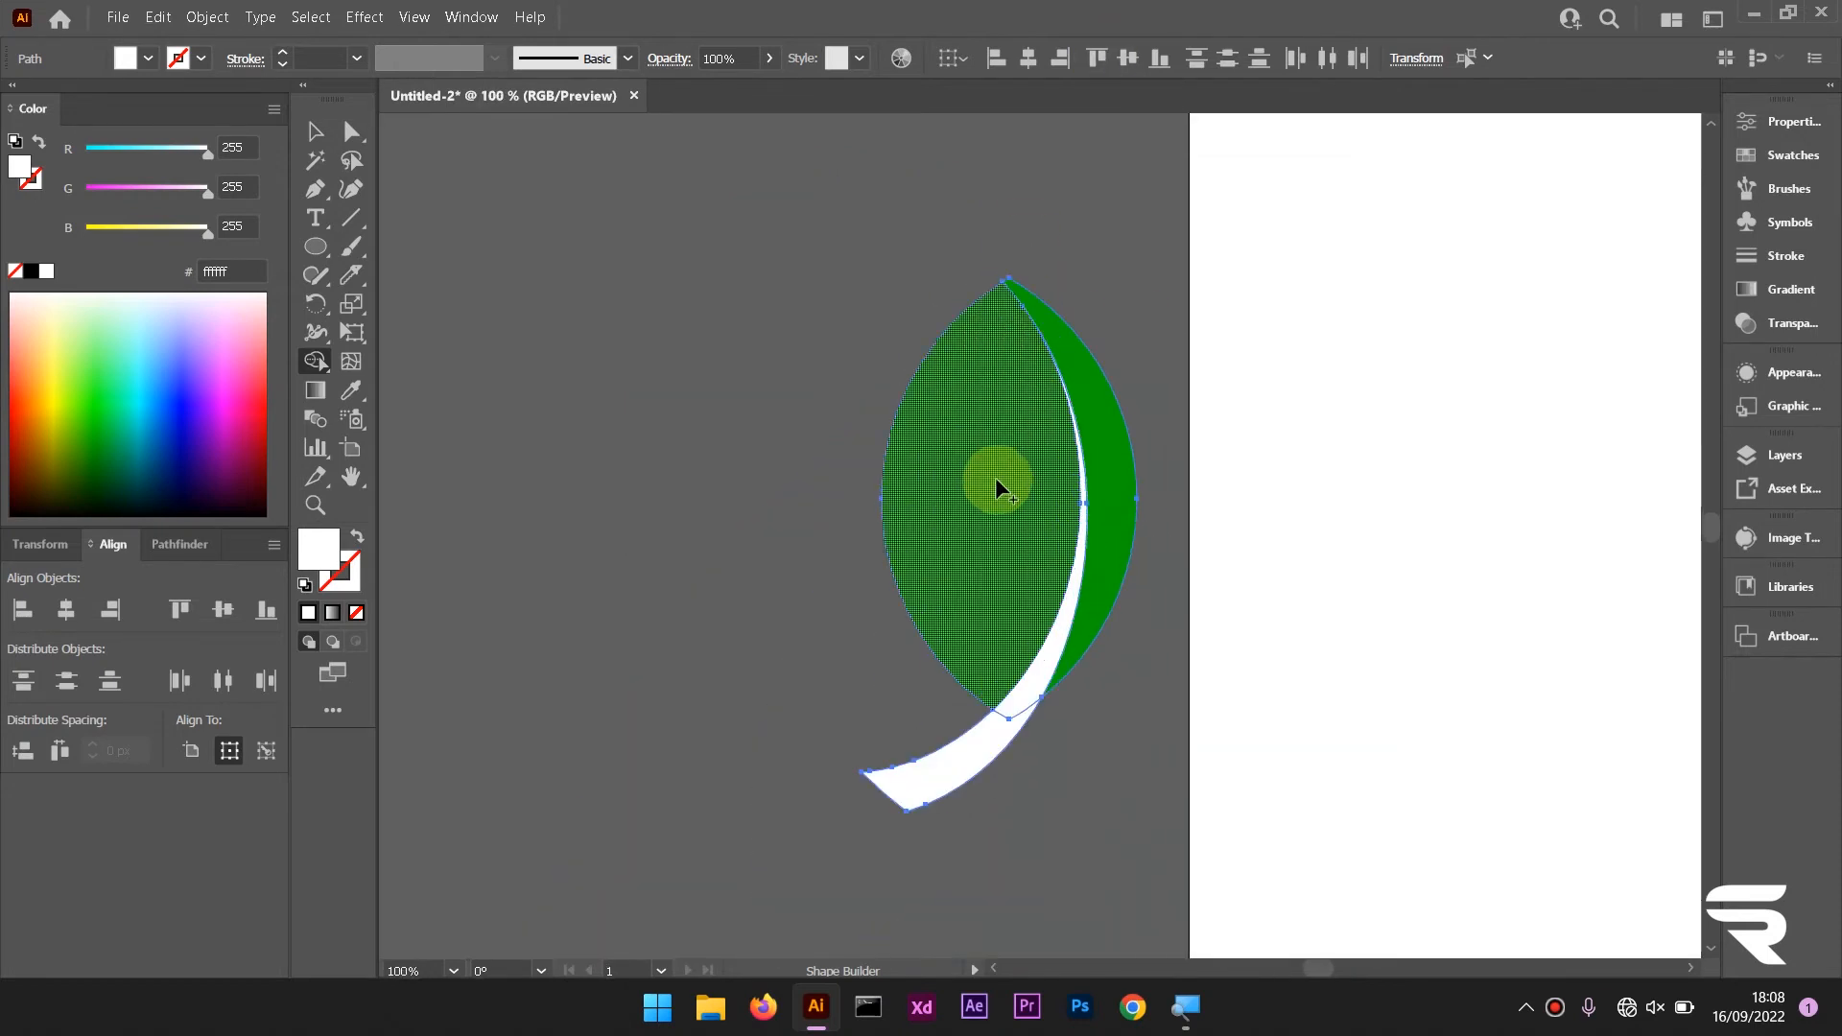
Make the leaf areas on both sides of the curved vein separate white shapes with Shape Builder
click(998, 489)
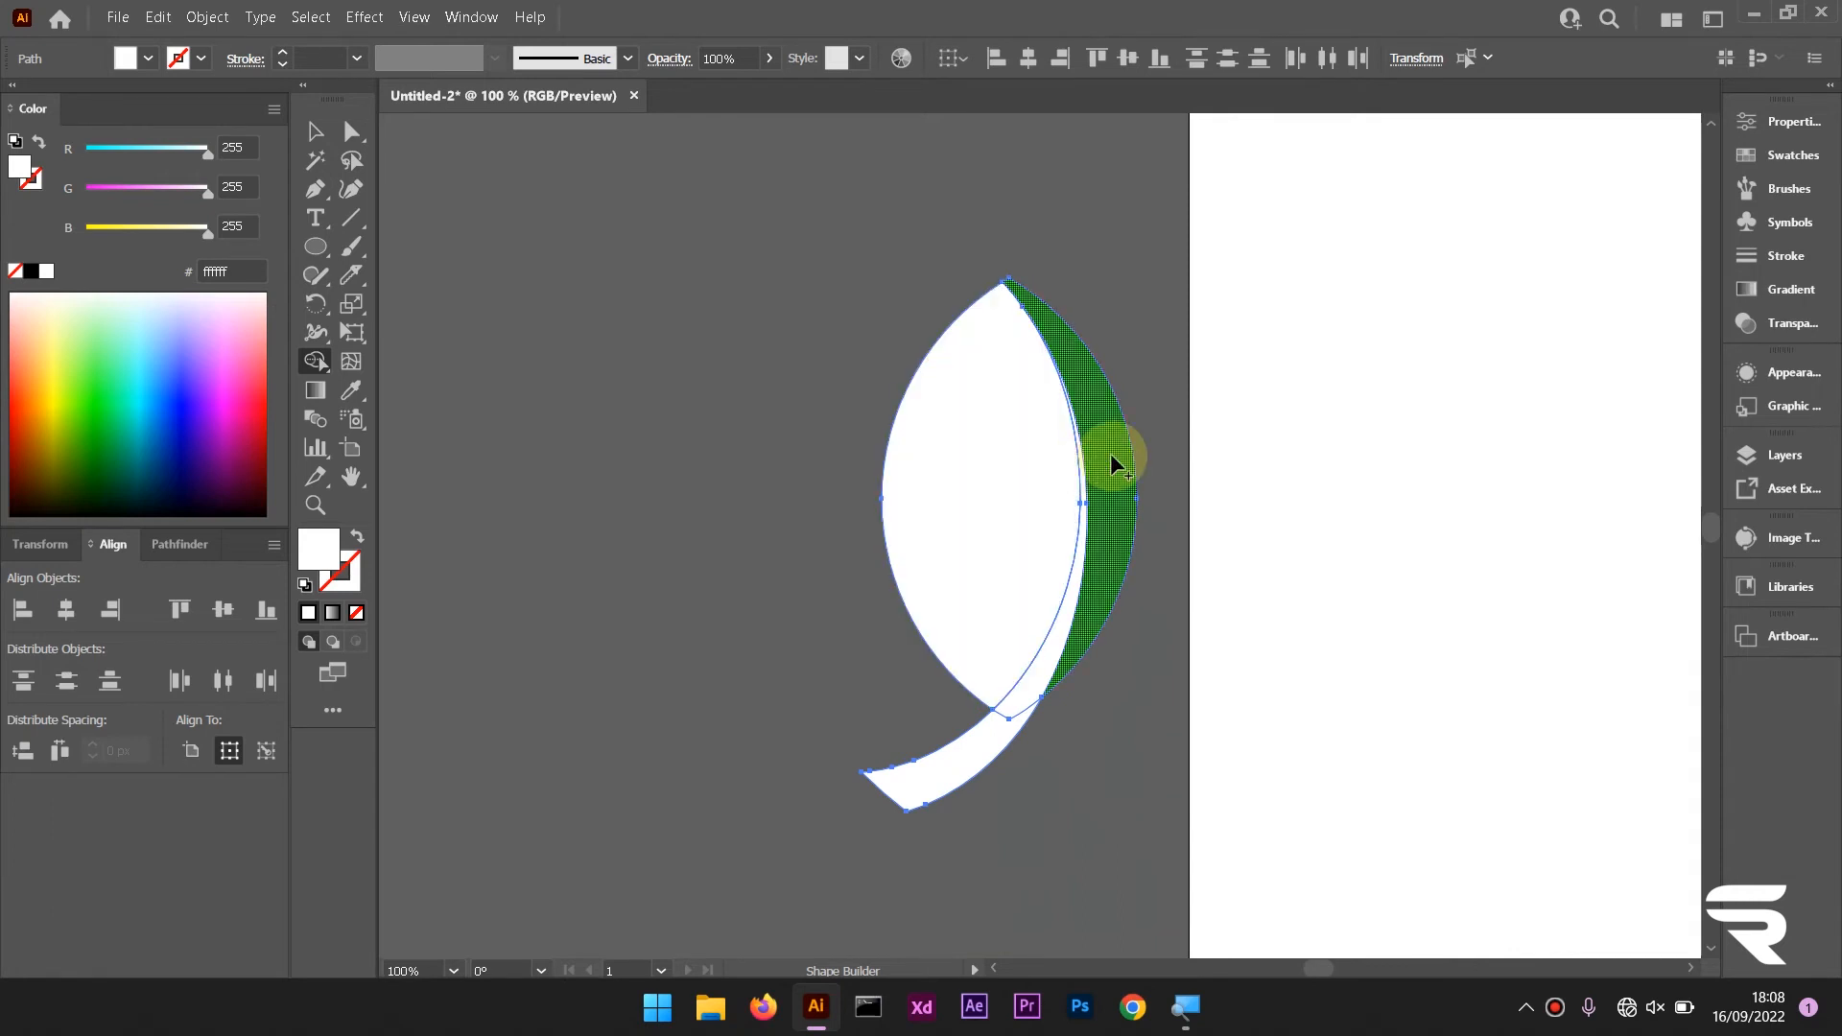
click(1113, 465)
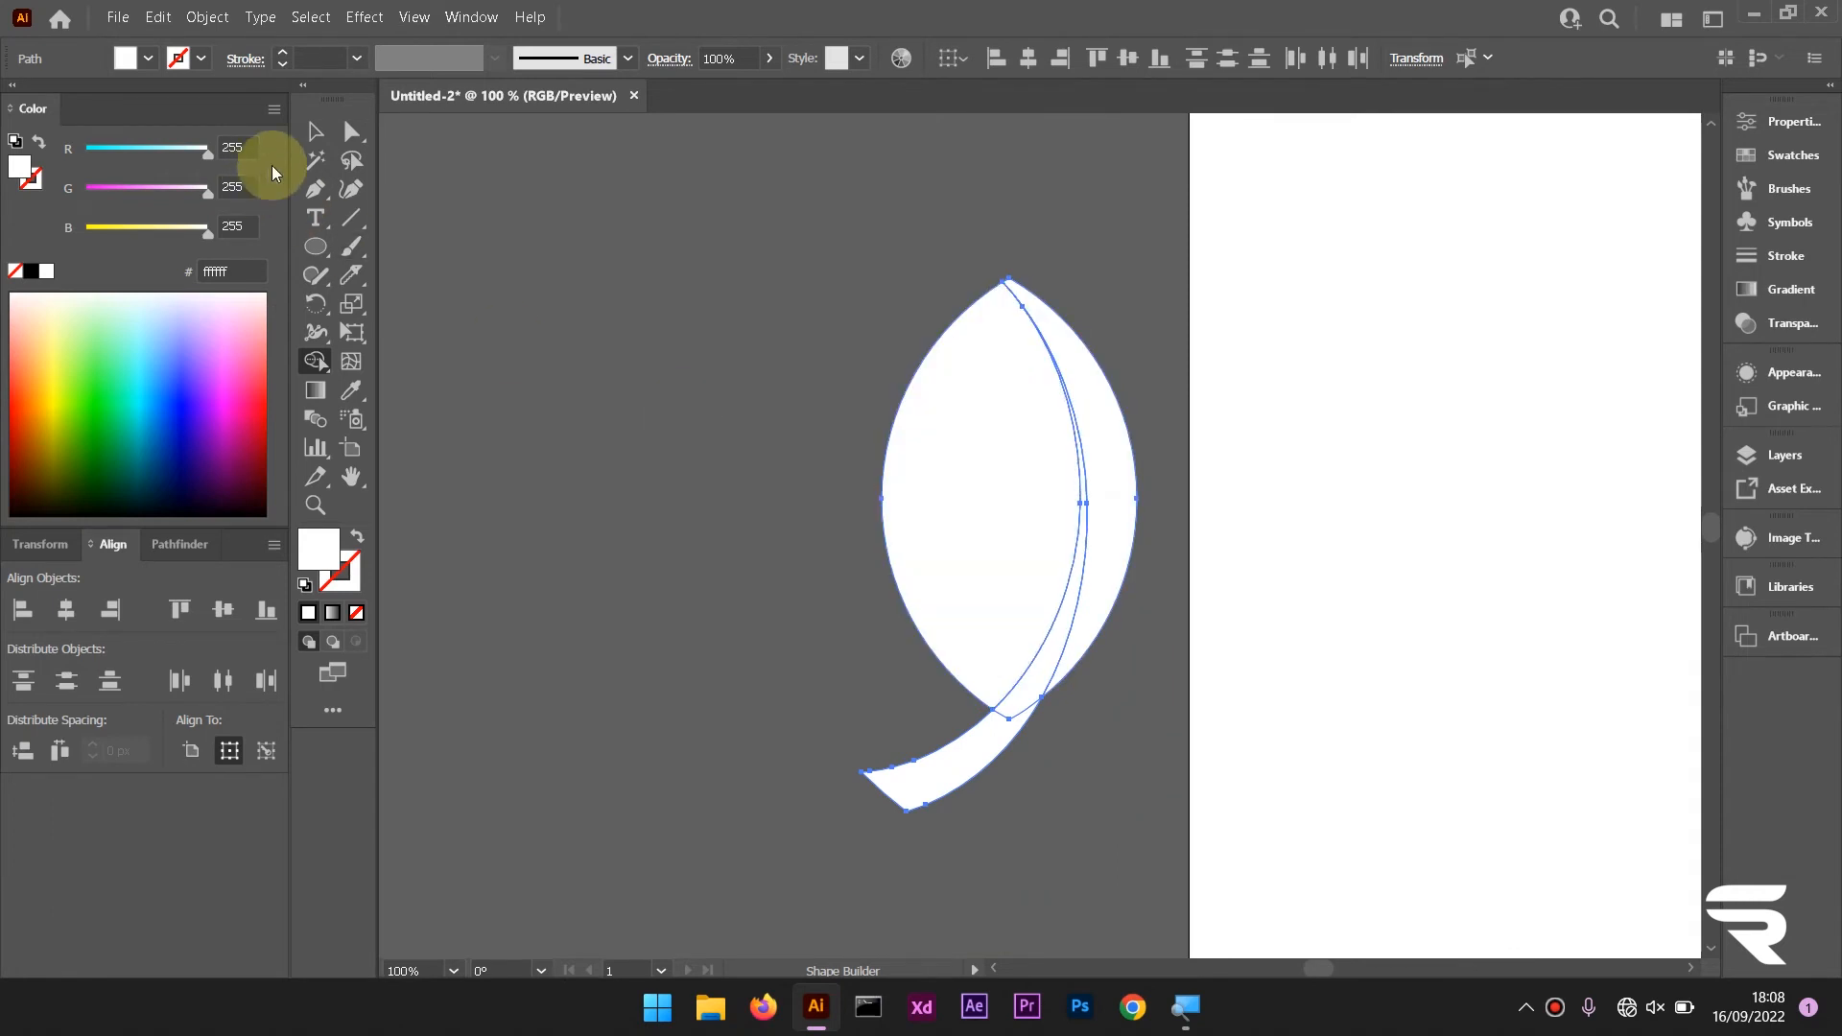
scroll(1078, 655, right, 1)
scroll(1075, 654, down, 1)
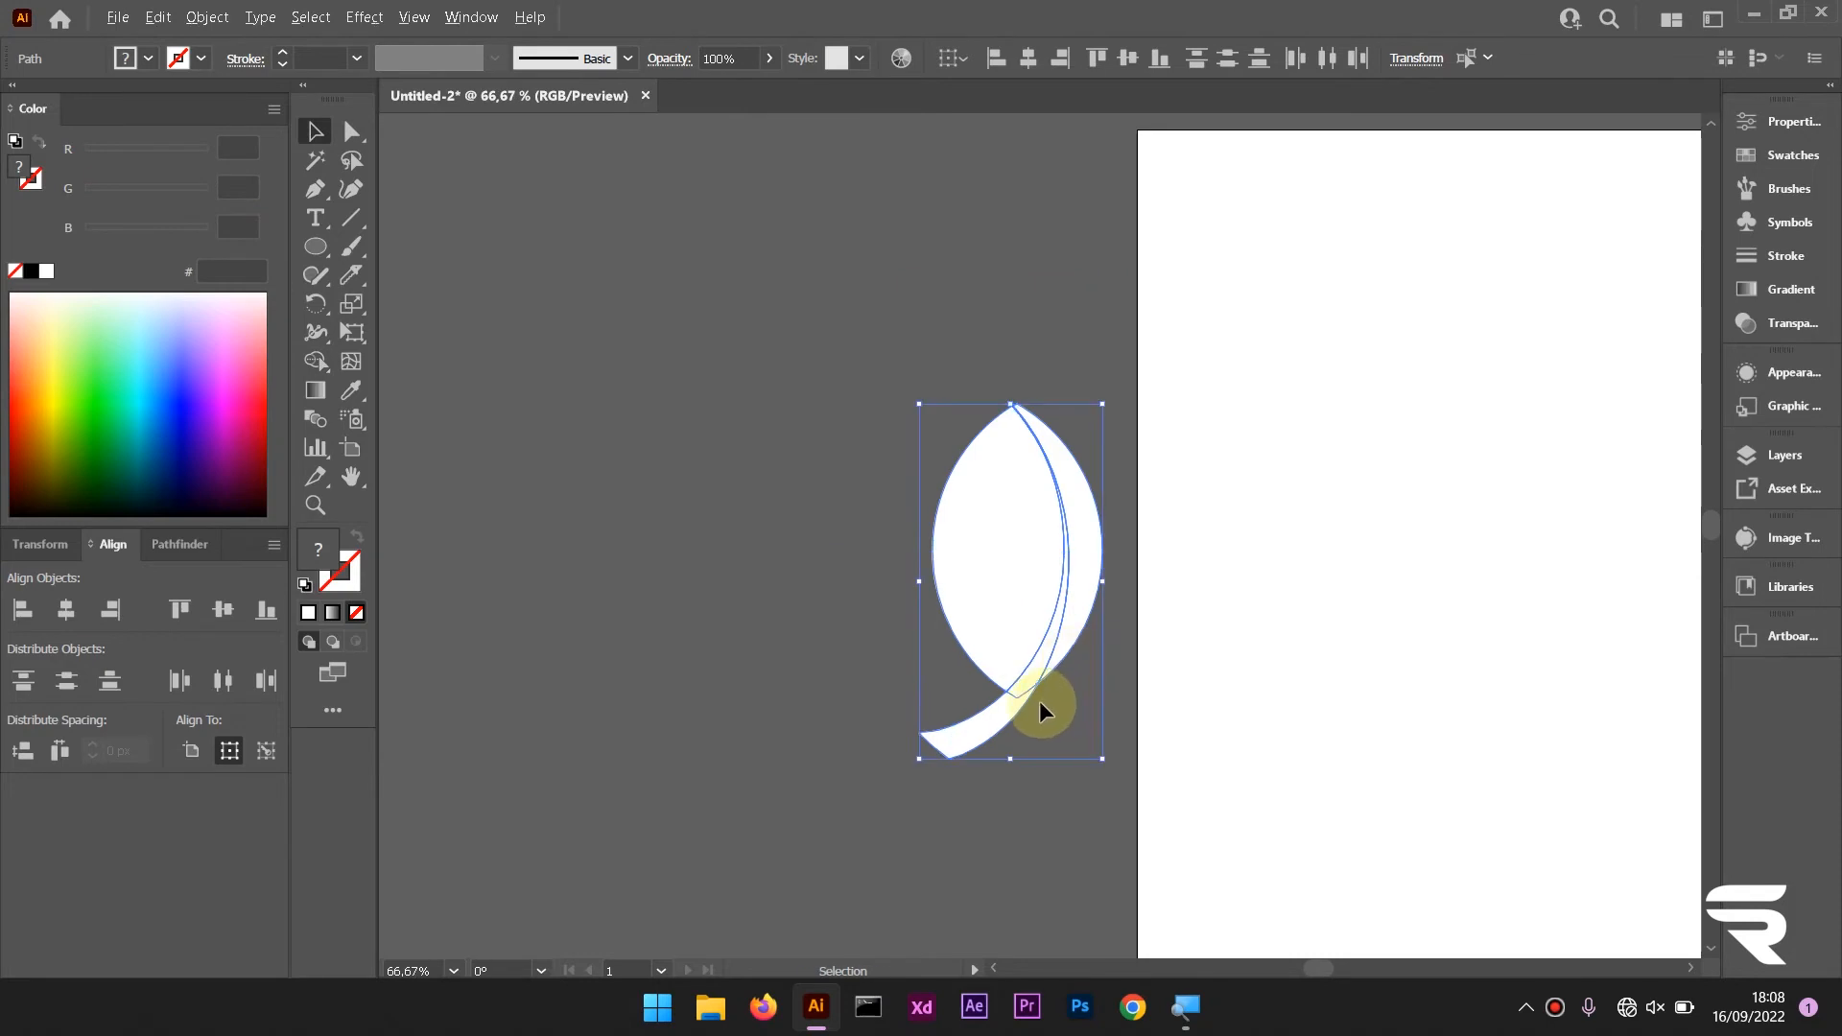
Merge the curved vein inside the leaf with the stem below it using Shape Builder, and deselect the artwork
scroll(1039, 700, up, 1)
click(316, 361)
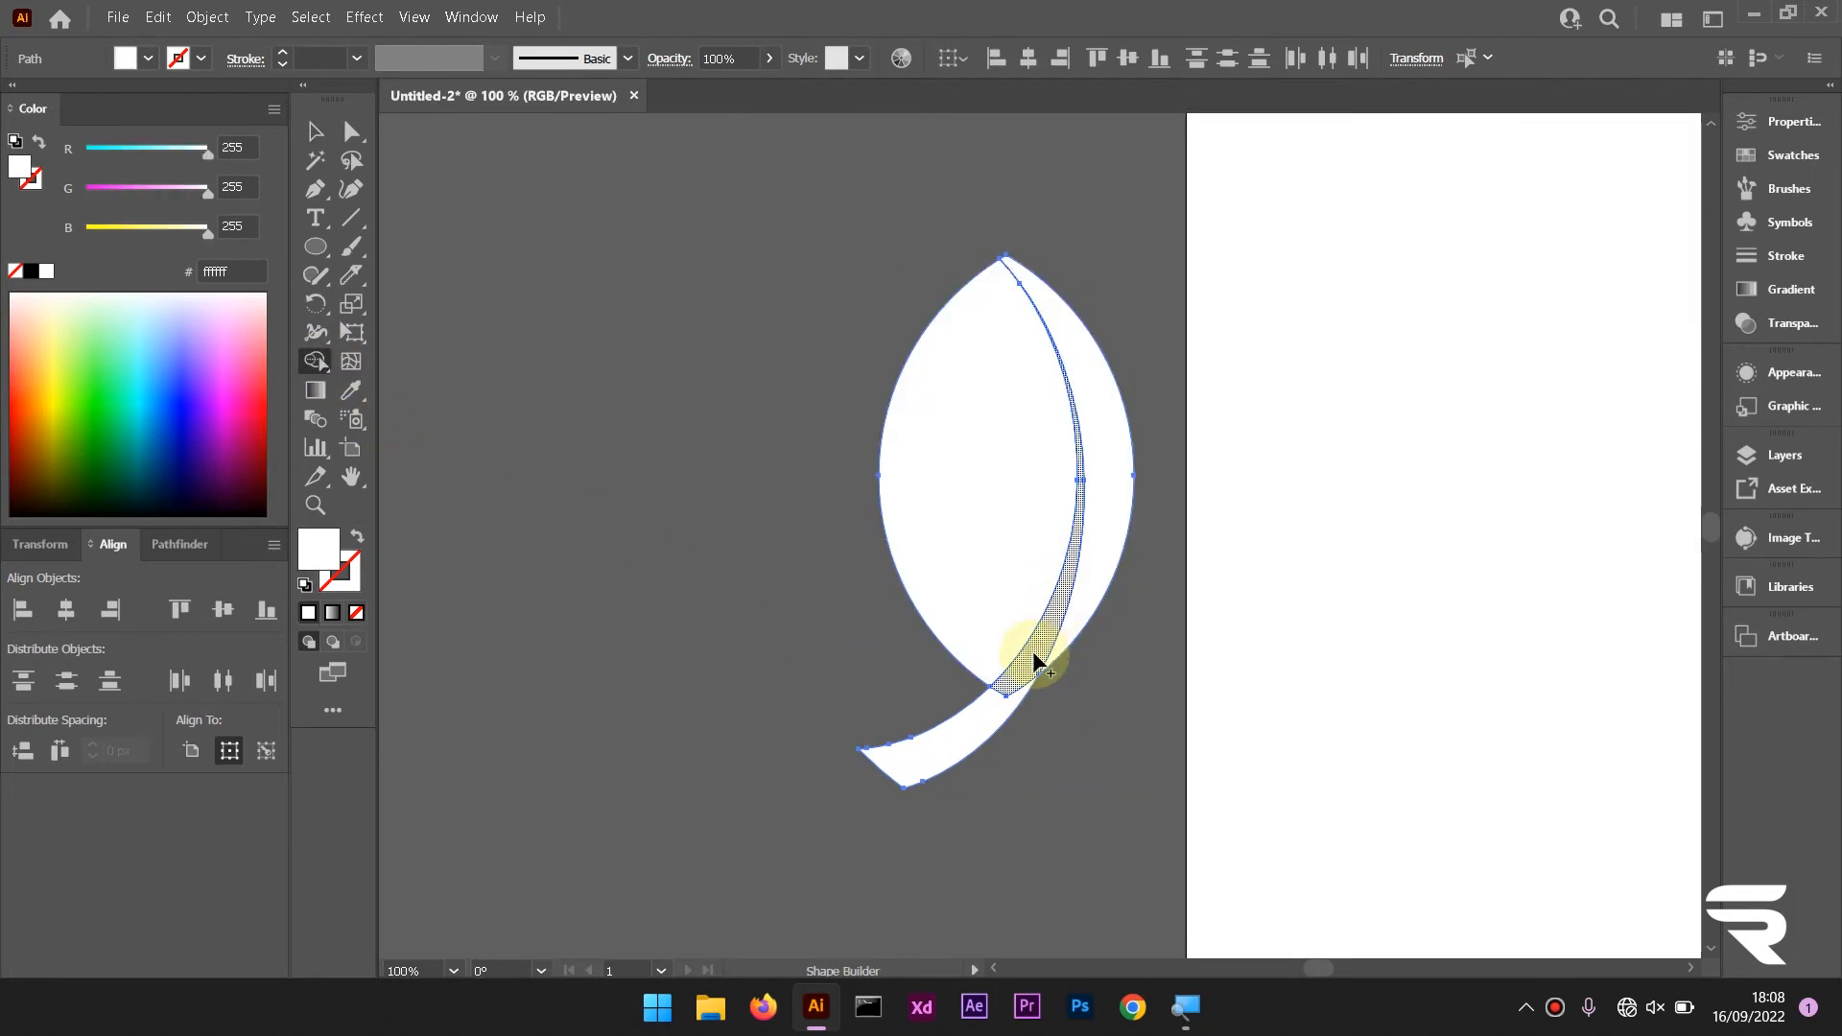
drag(1034, 664, 999, 710)
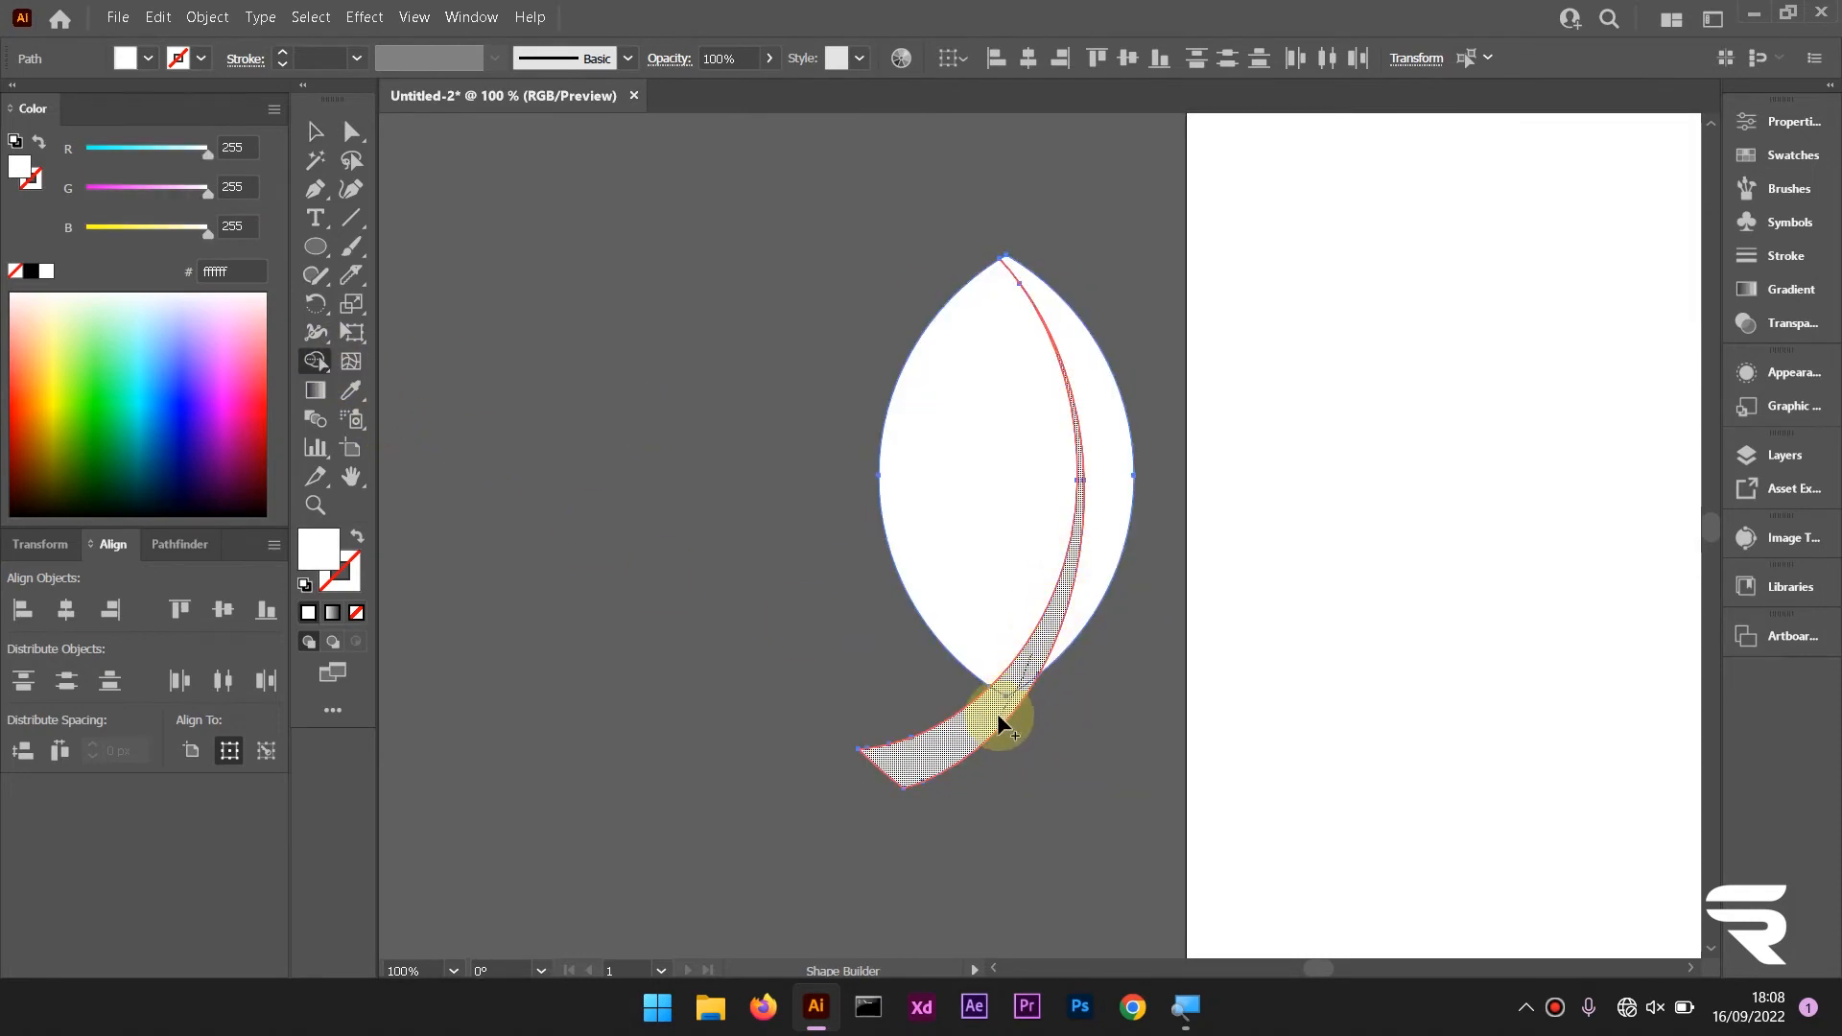
click(314, 128)
click(987, 378)
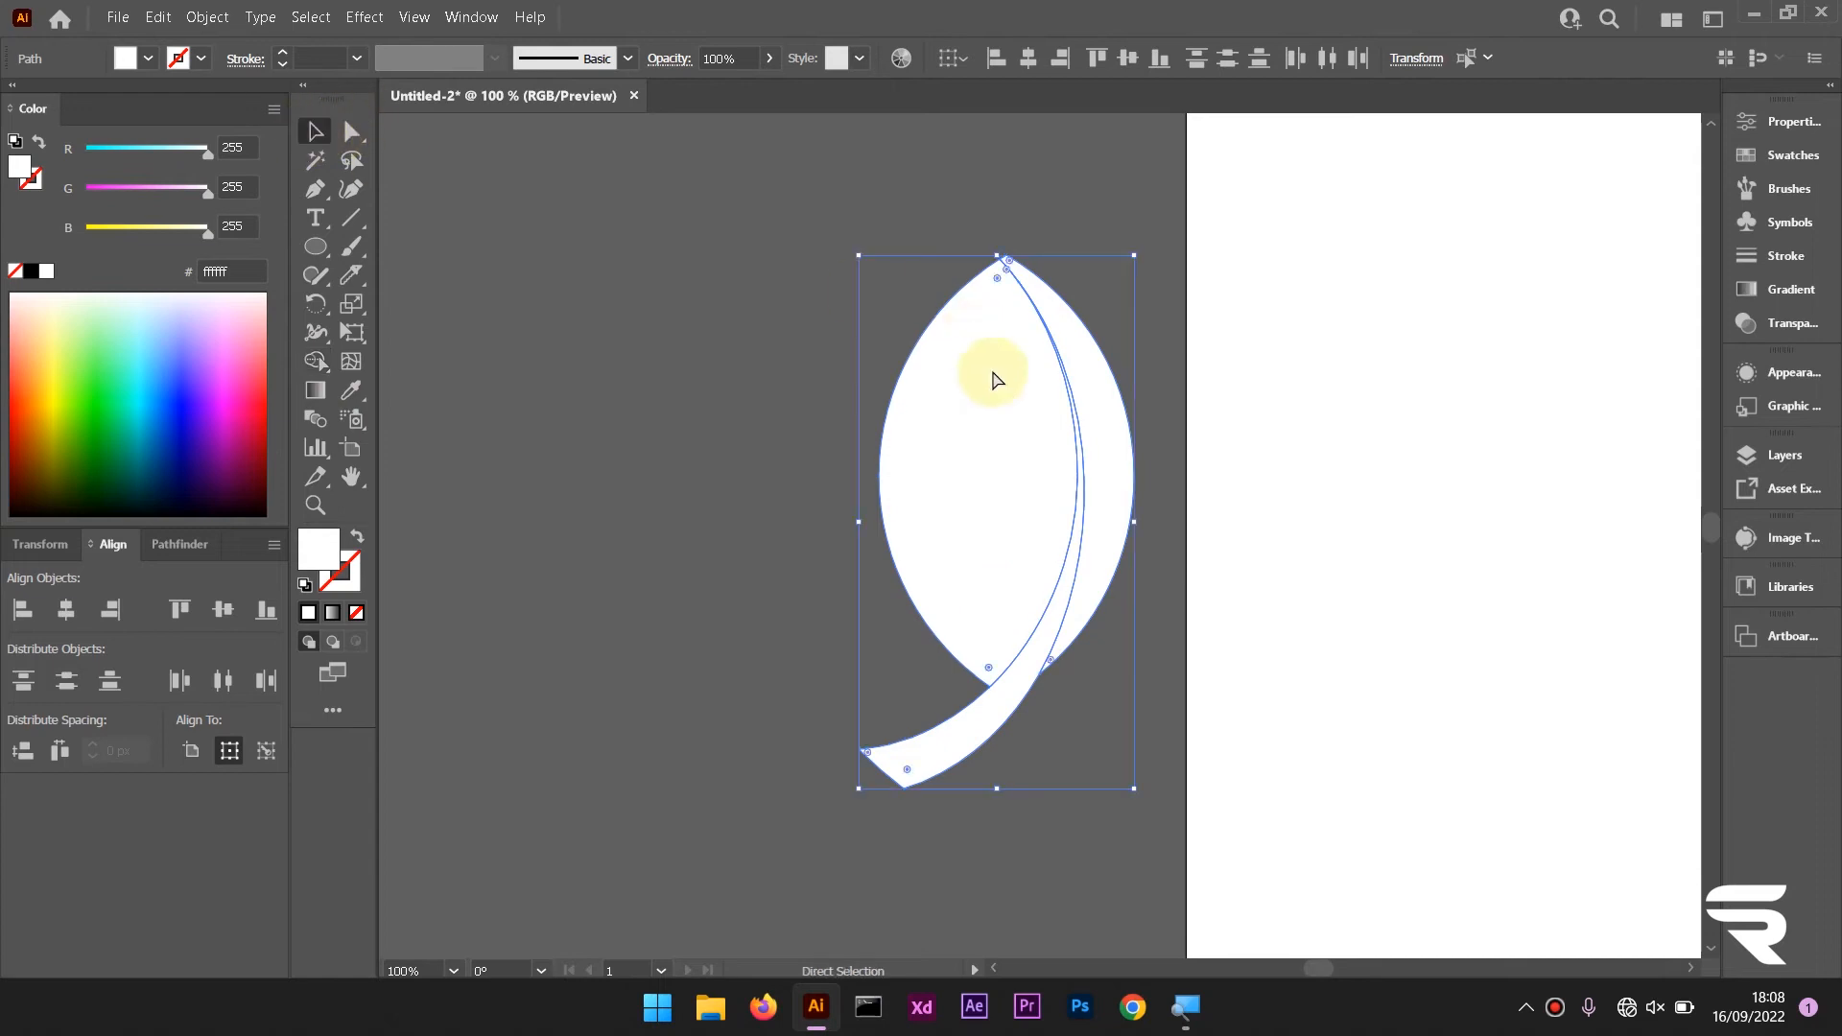
scroll(1055, 403, right, 1)
scroll(912, 474, down, 1)
click(718, 459)
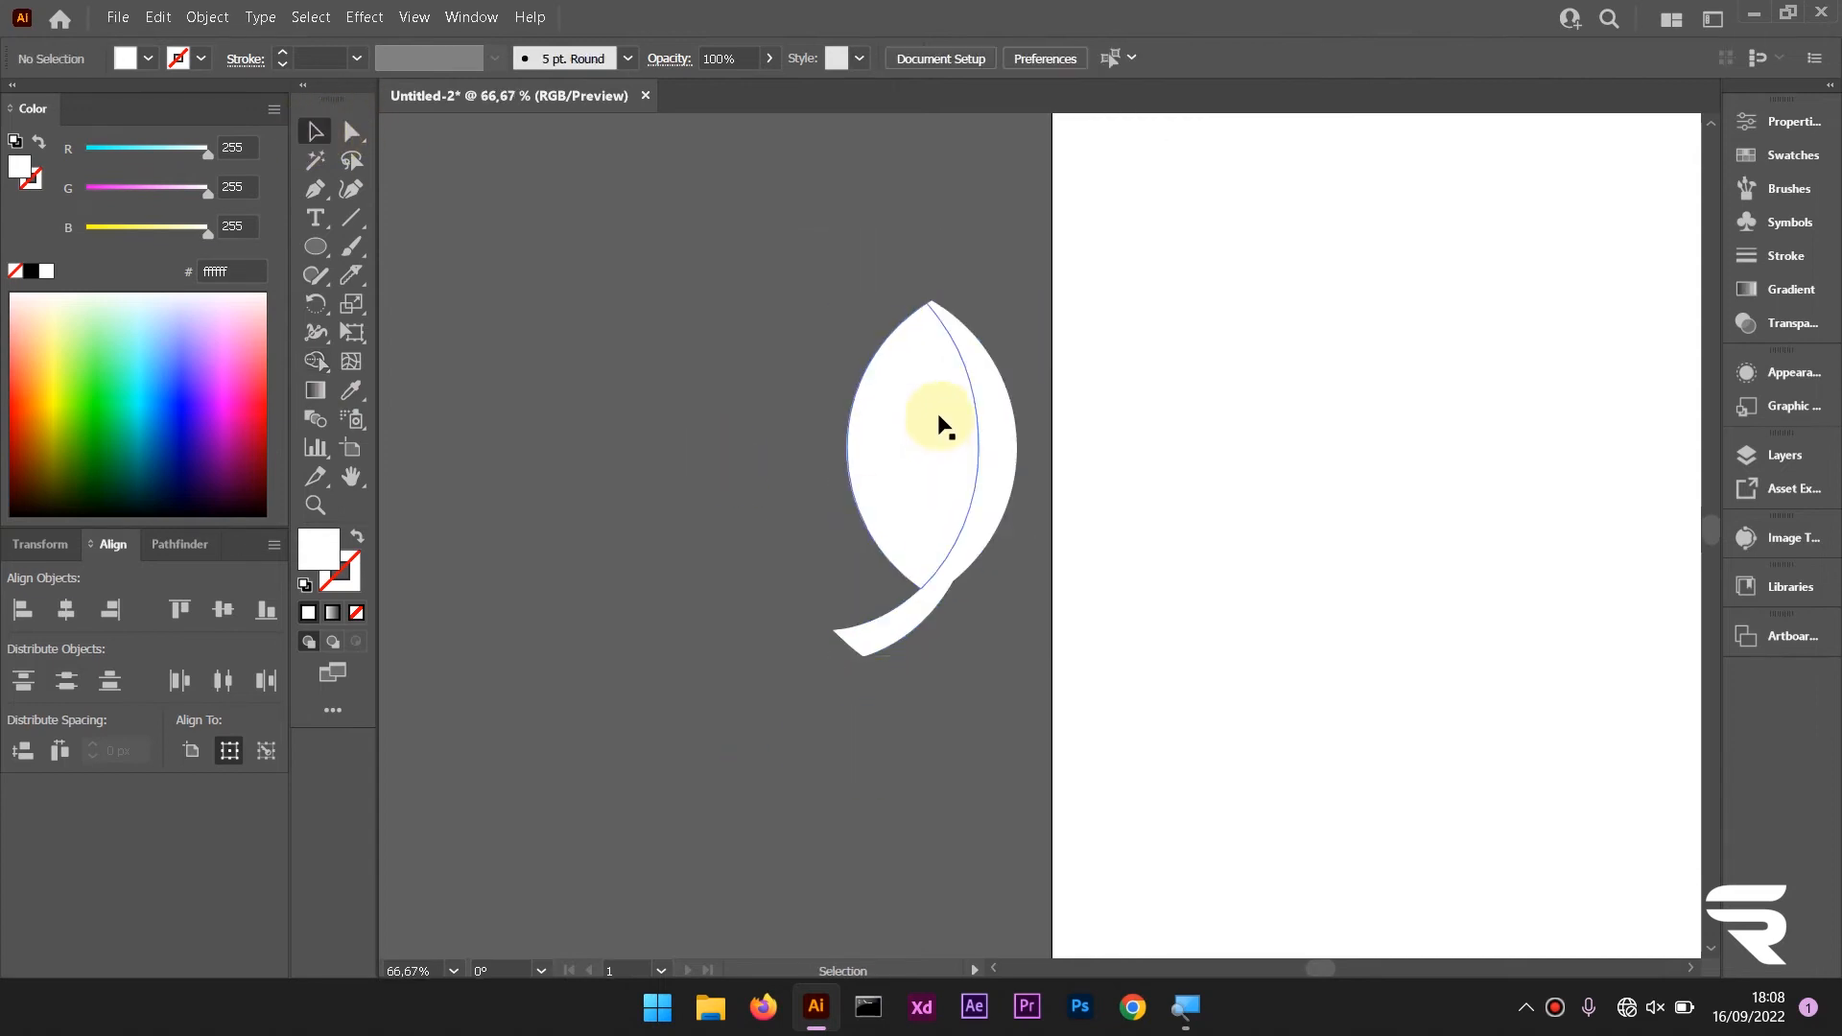
scroll(925, 566, up, 1)
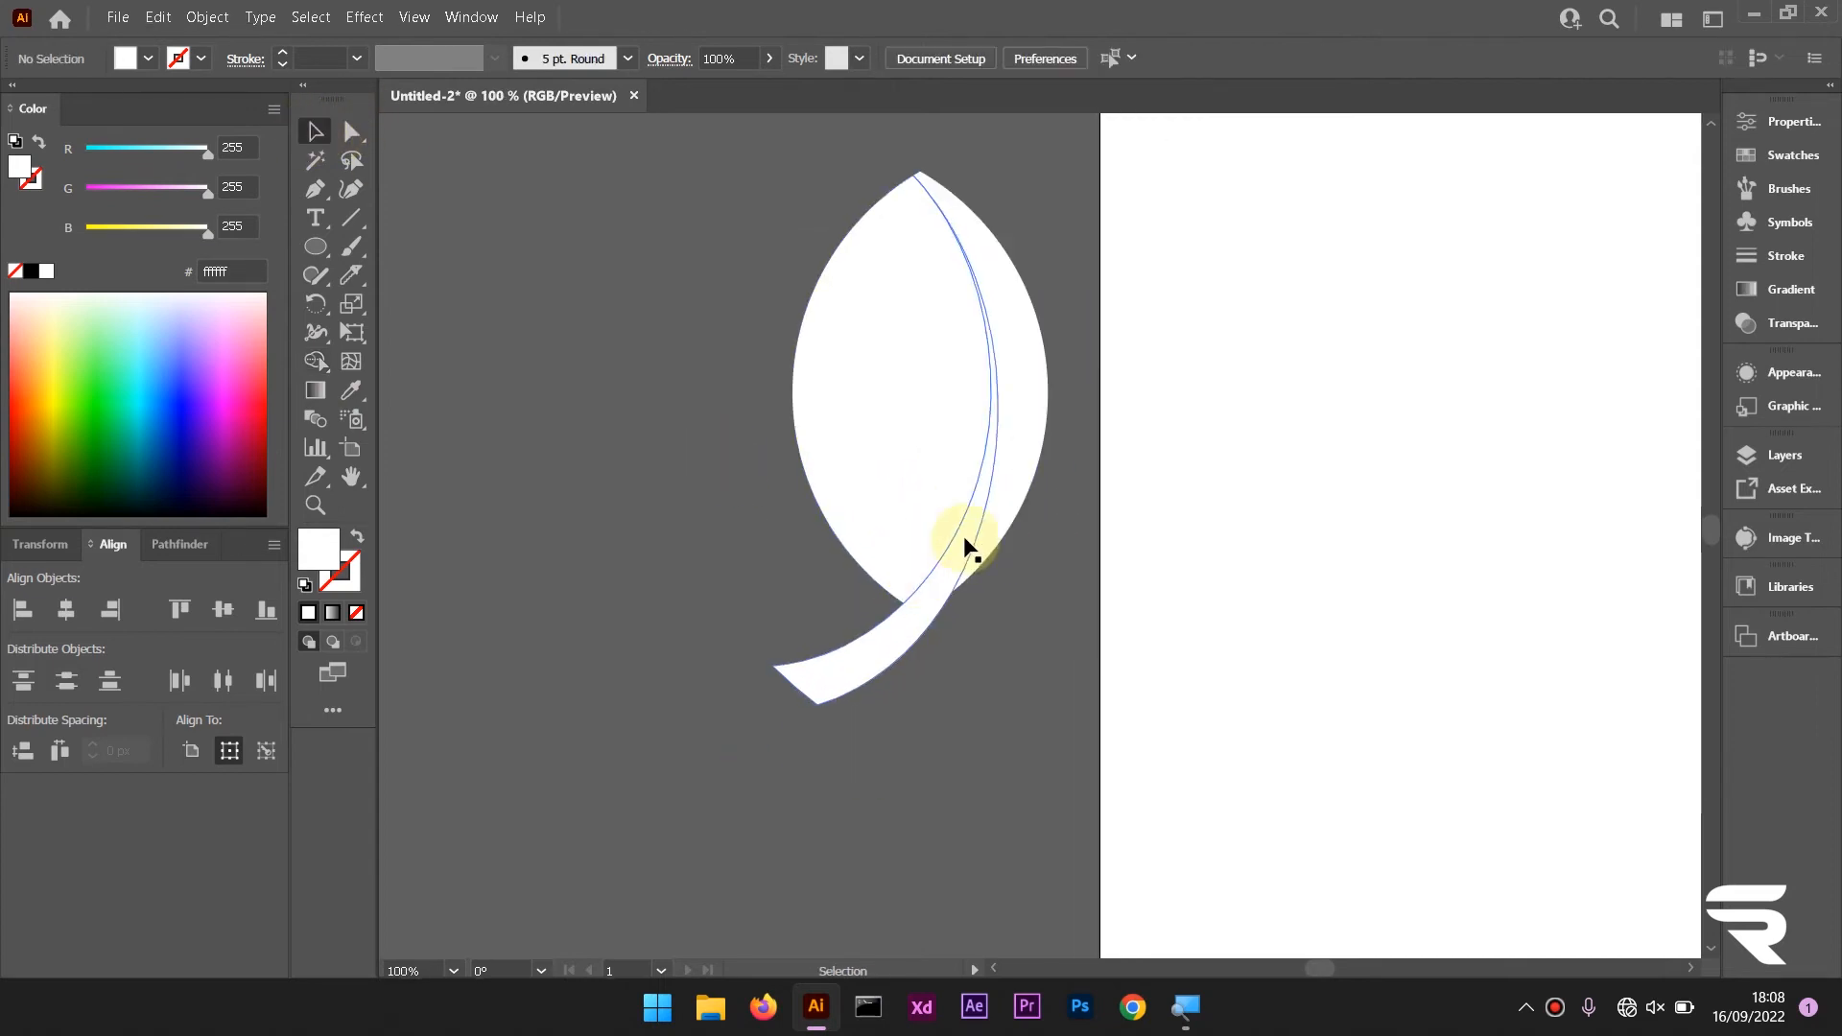
scroll(921, 590, up, 1)
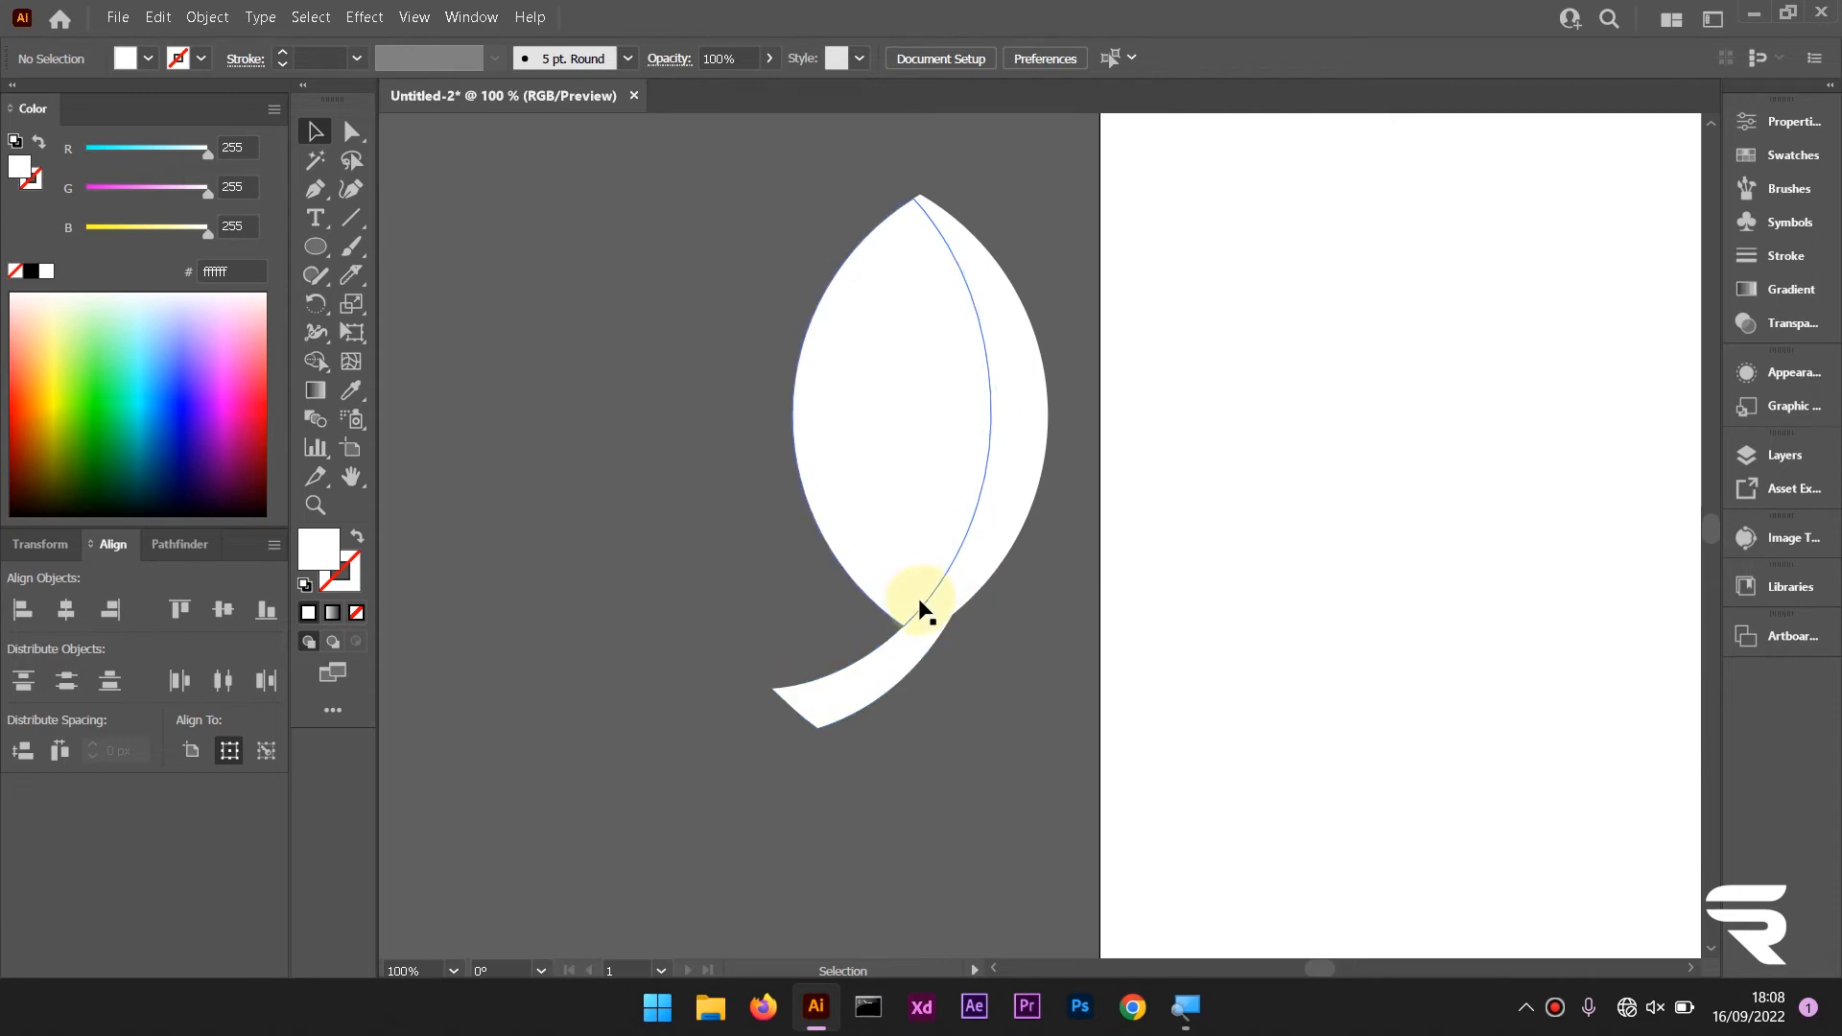
Select all the white leaf pieces, fill them with dark green 367f00, and deselect the artwork
scroll(925, 614, up, 1)
scroll(930, 616, up, 1)
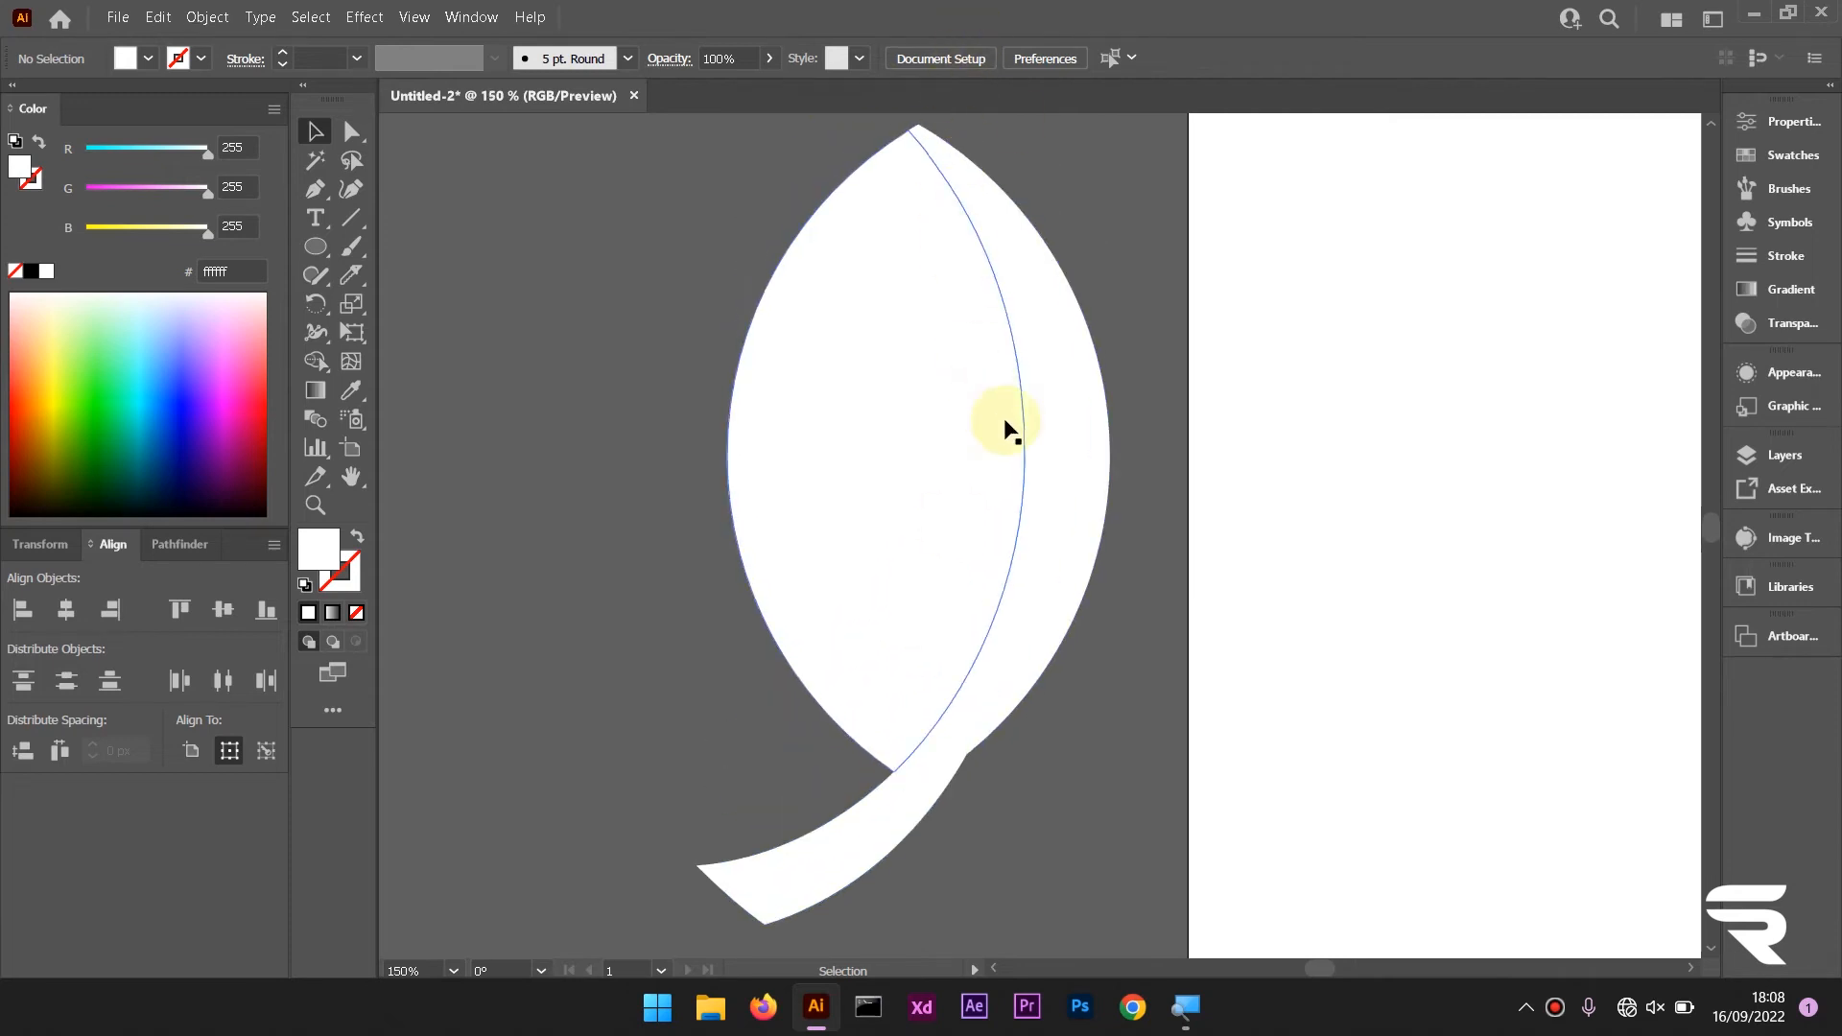
scroll(998, 575, down, 2)
scroll(969, 662, down, 1)
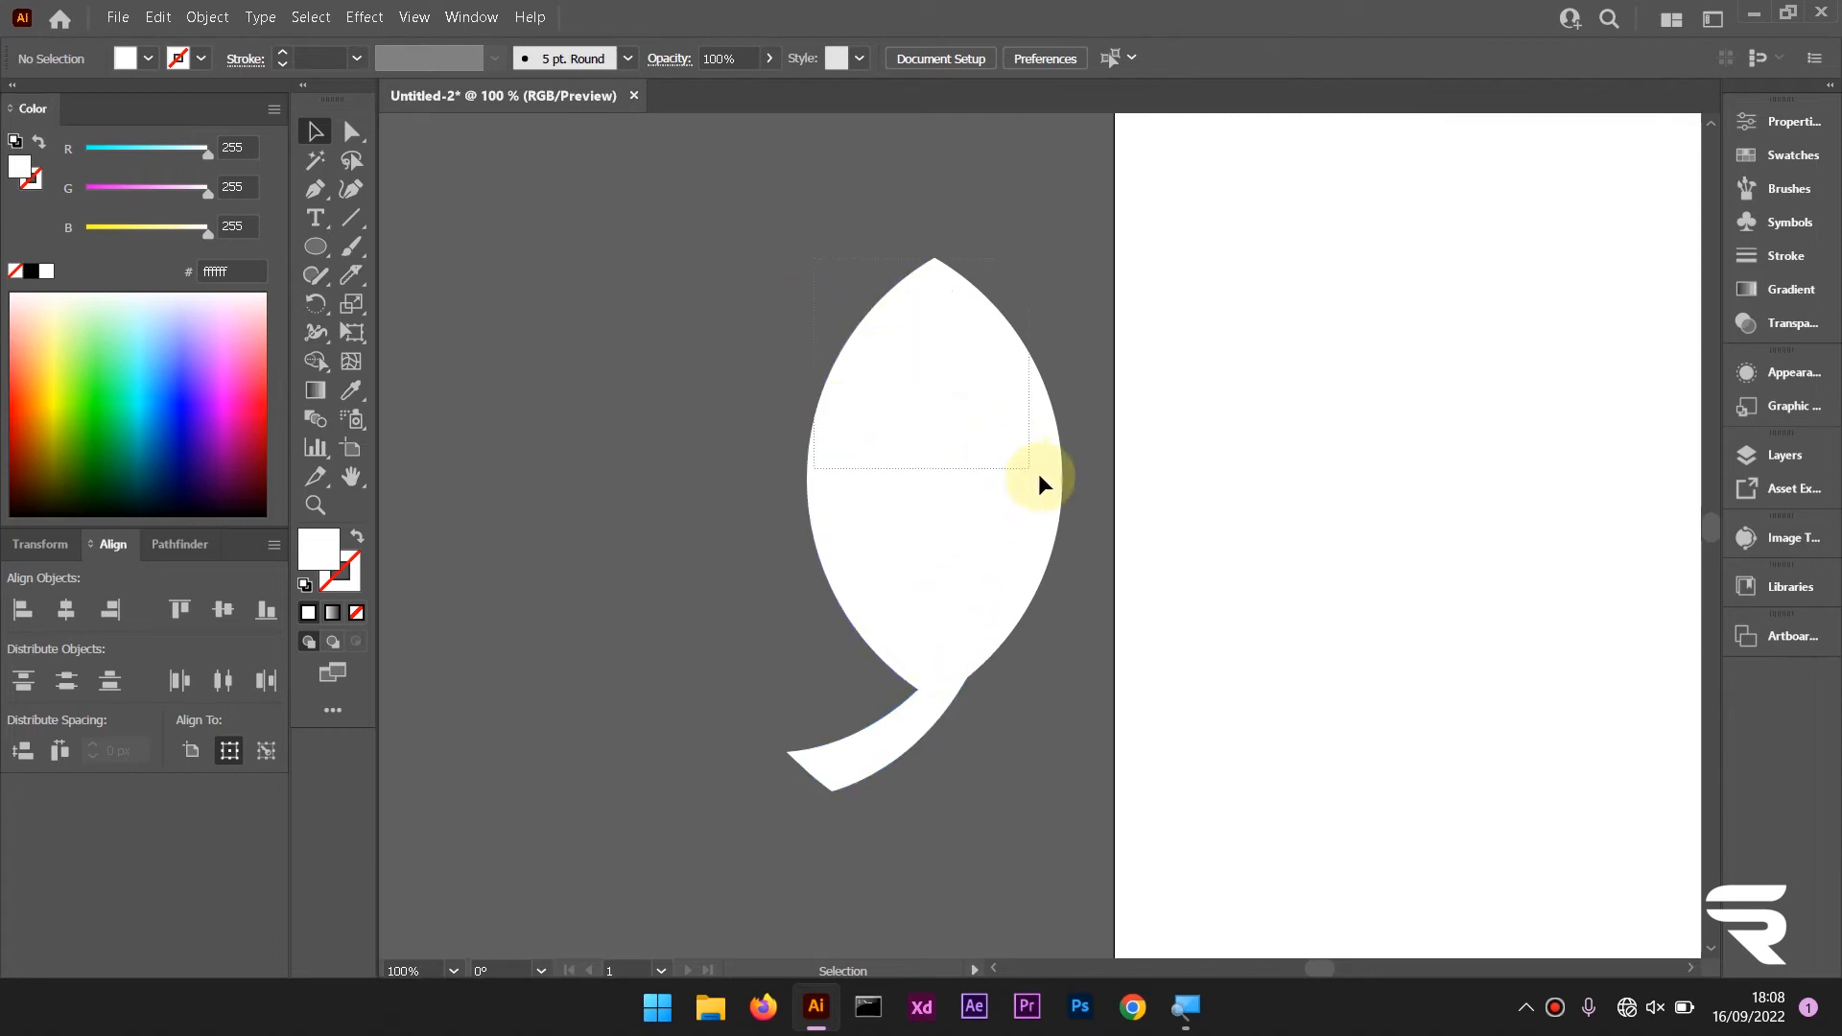
drag(1038, 474, 1040, 476)
click(89, 431)
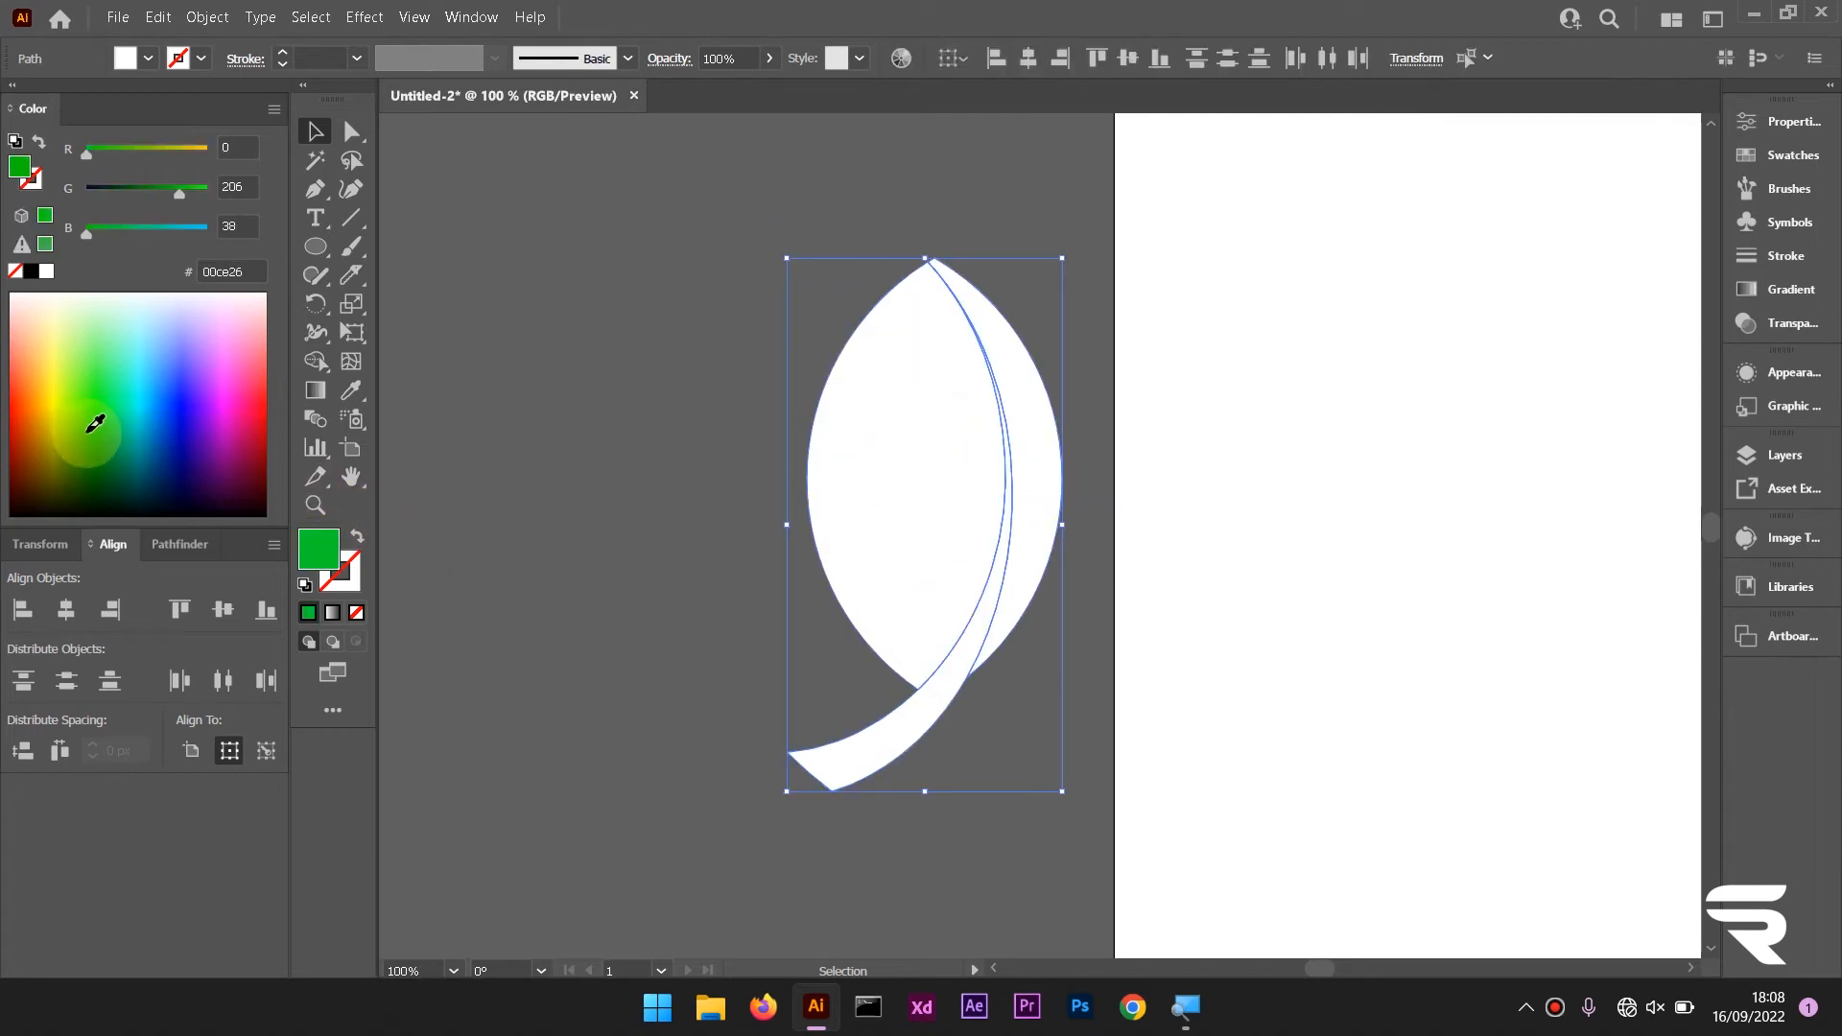
click(82, 440)
click(95, 442)
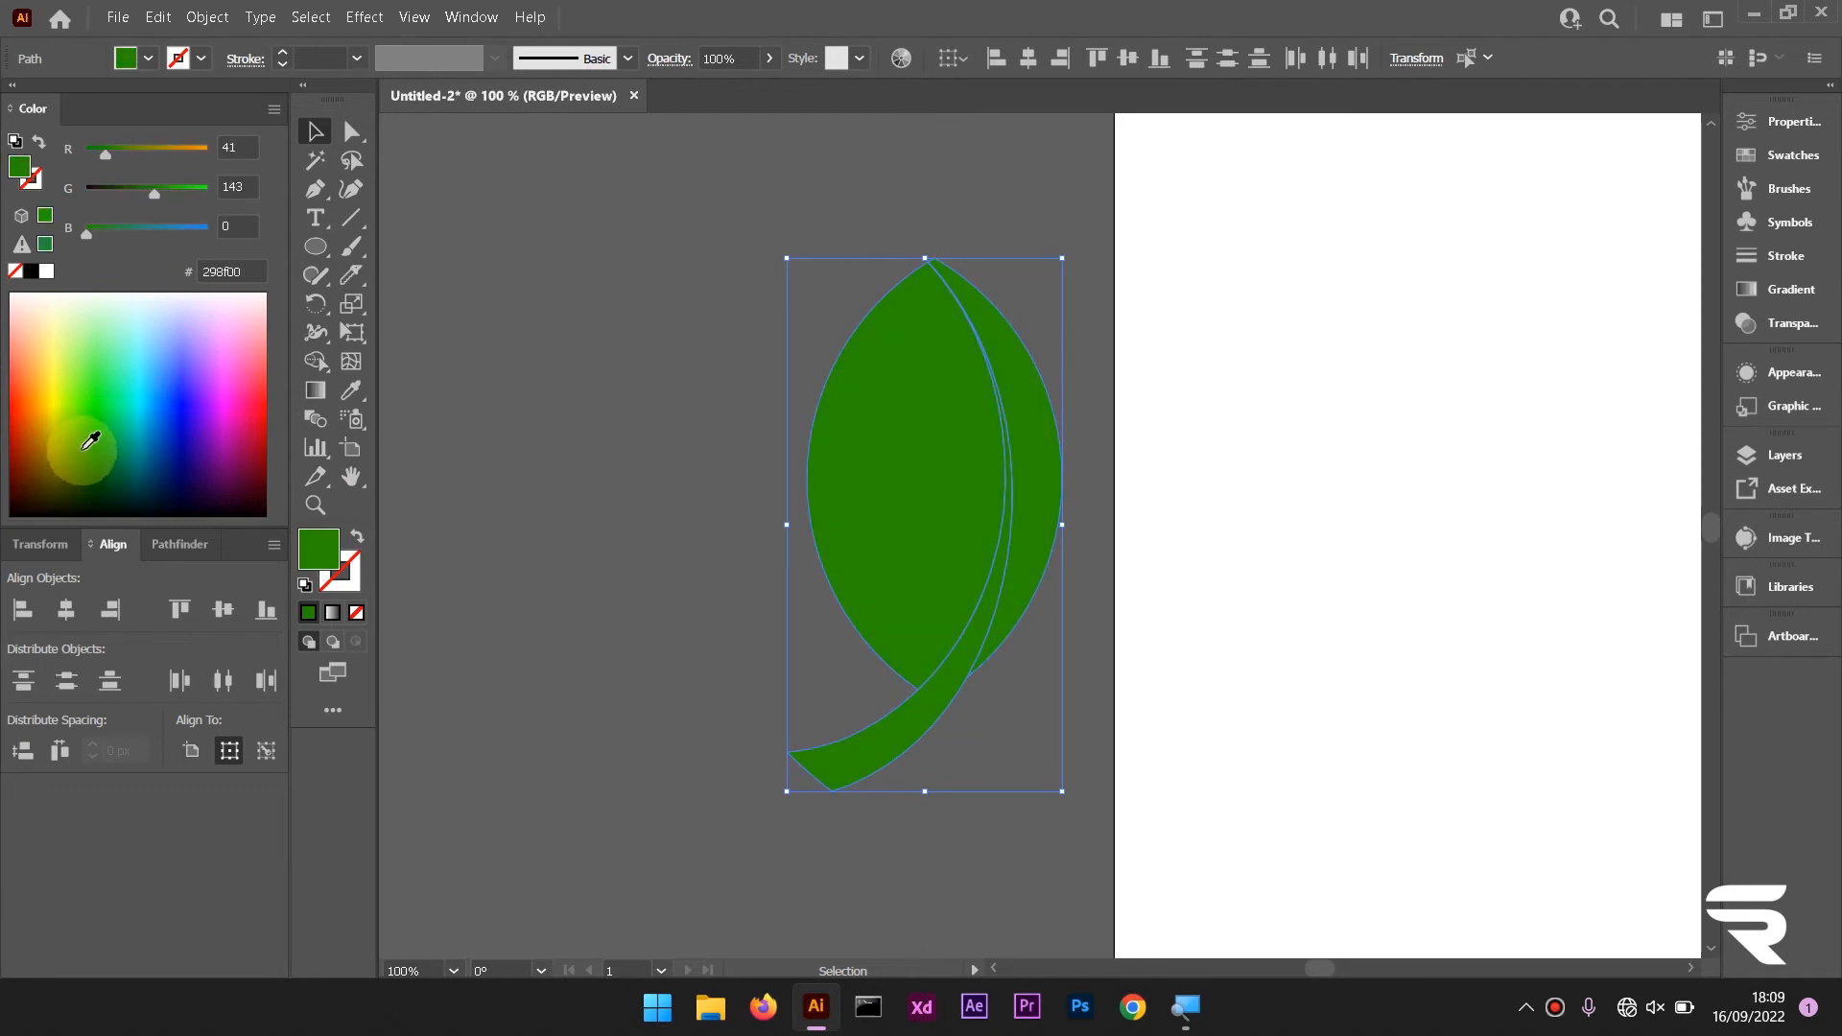
click(98, 448)
mouse_move(98, 448)
mouse_down()
mouse_move(58, 444)
mouse_move(81, 455)
mouse_move(78, 437)
mouse_up()
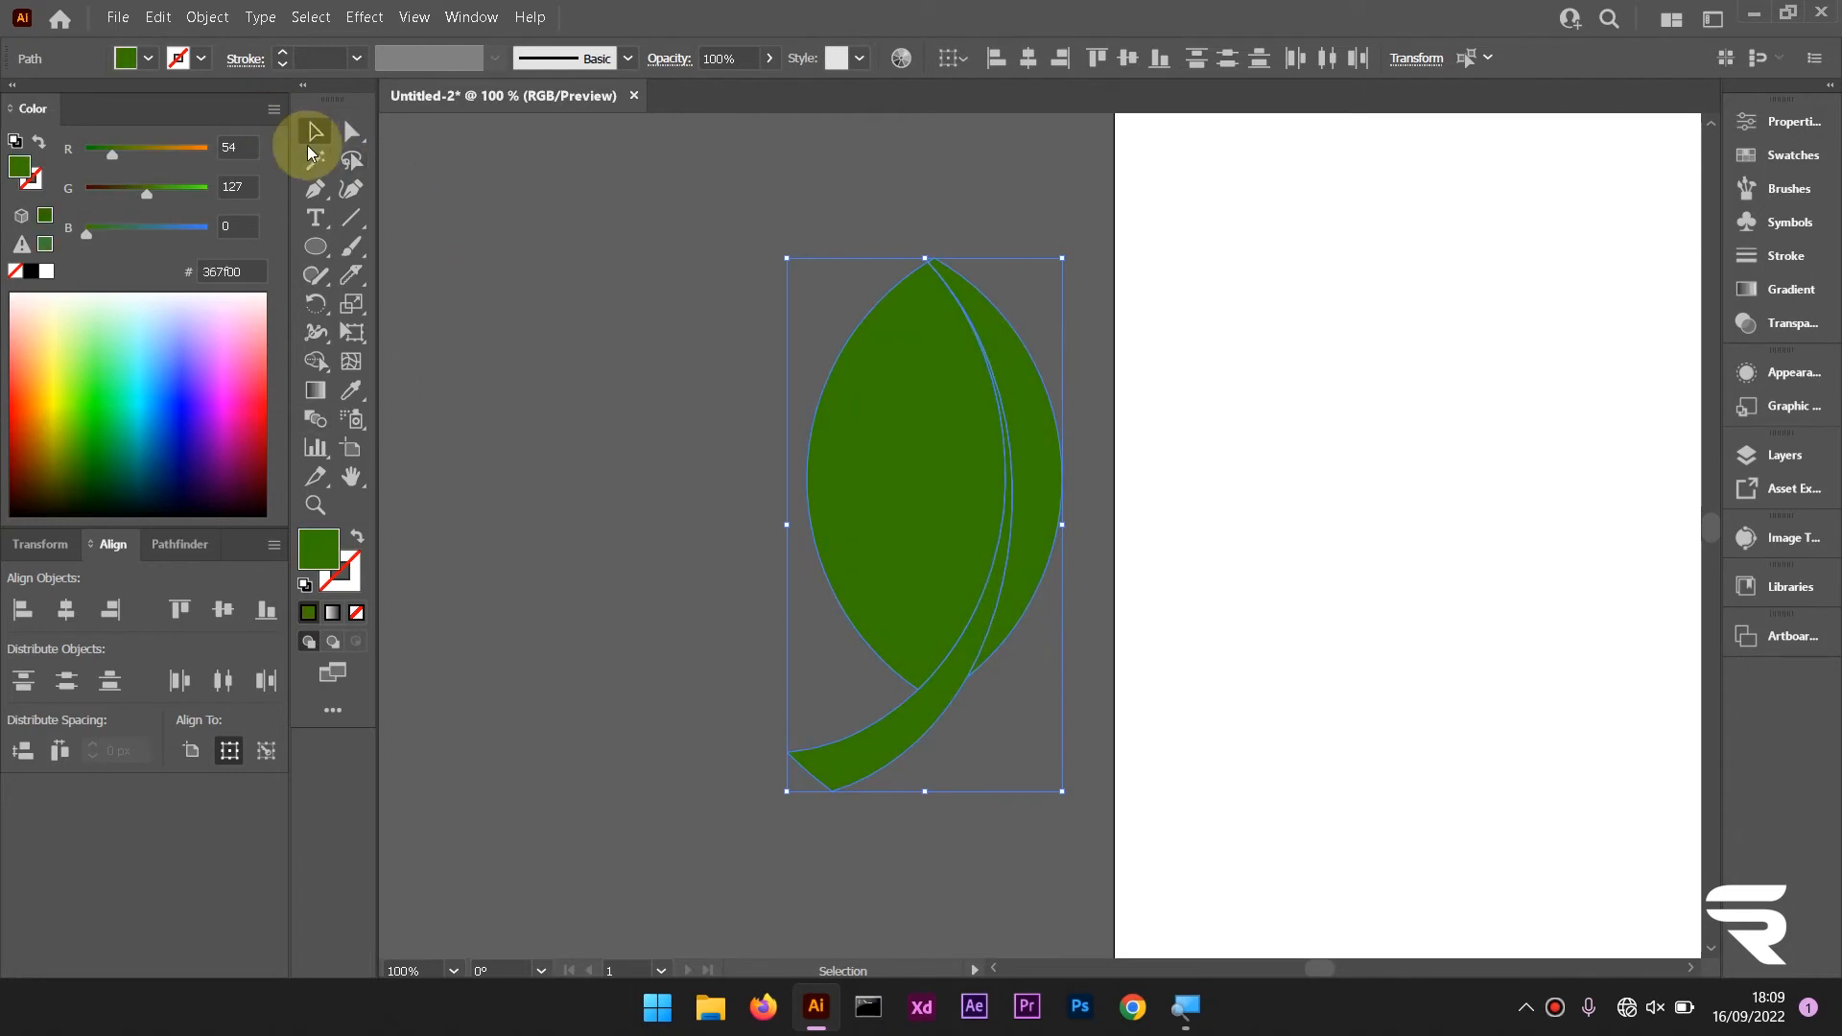
click(781, 382)
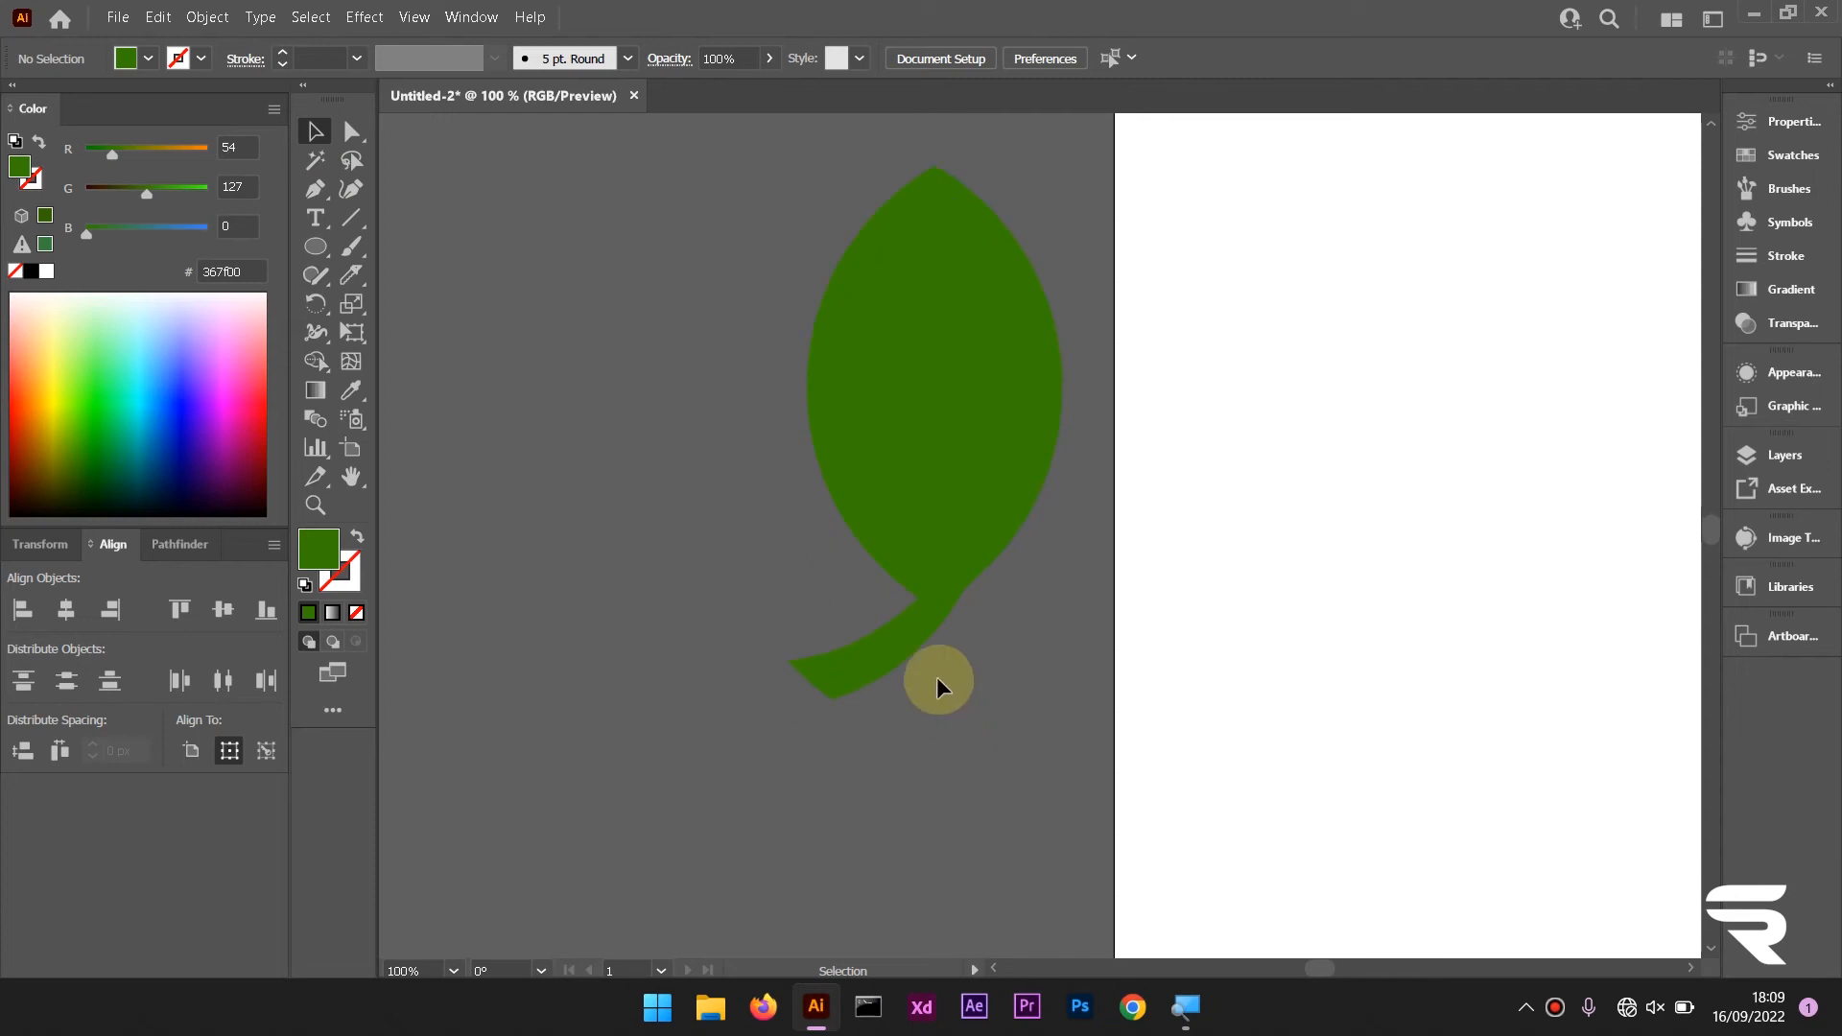
Copy the curved vein-and-stem shape in place and rotate the copy slightly counterclockwise with Free Transform
click(913, 639)
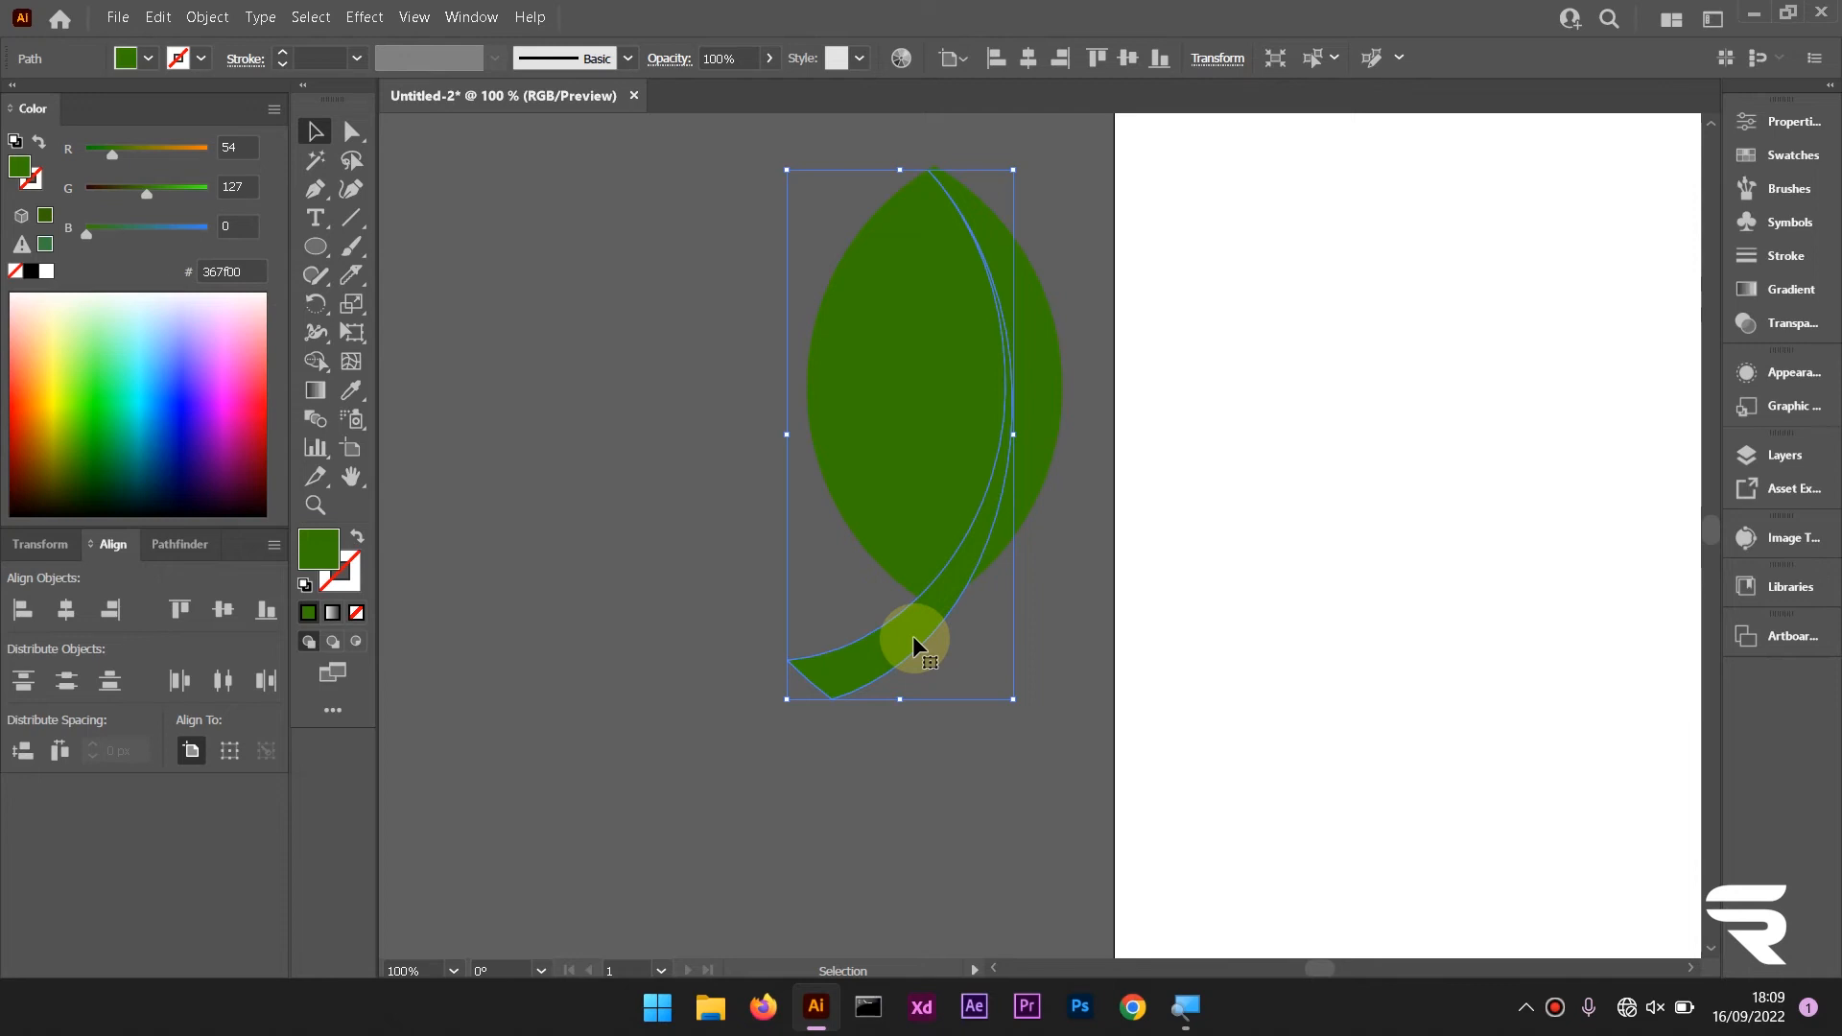
key(a)
key(v)
key(a)
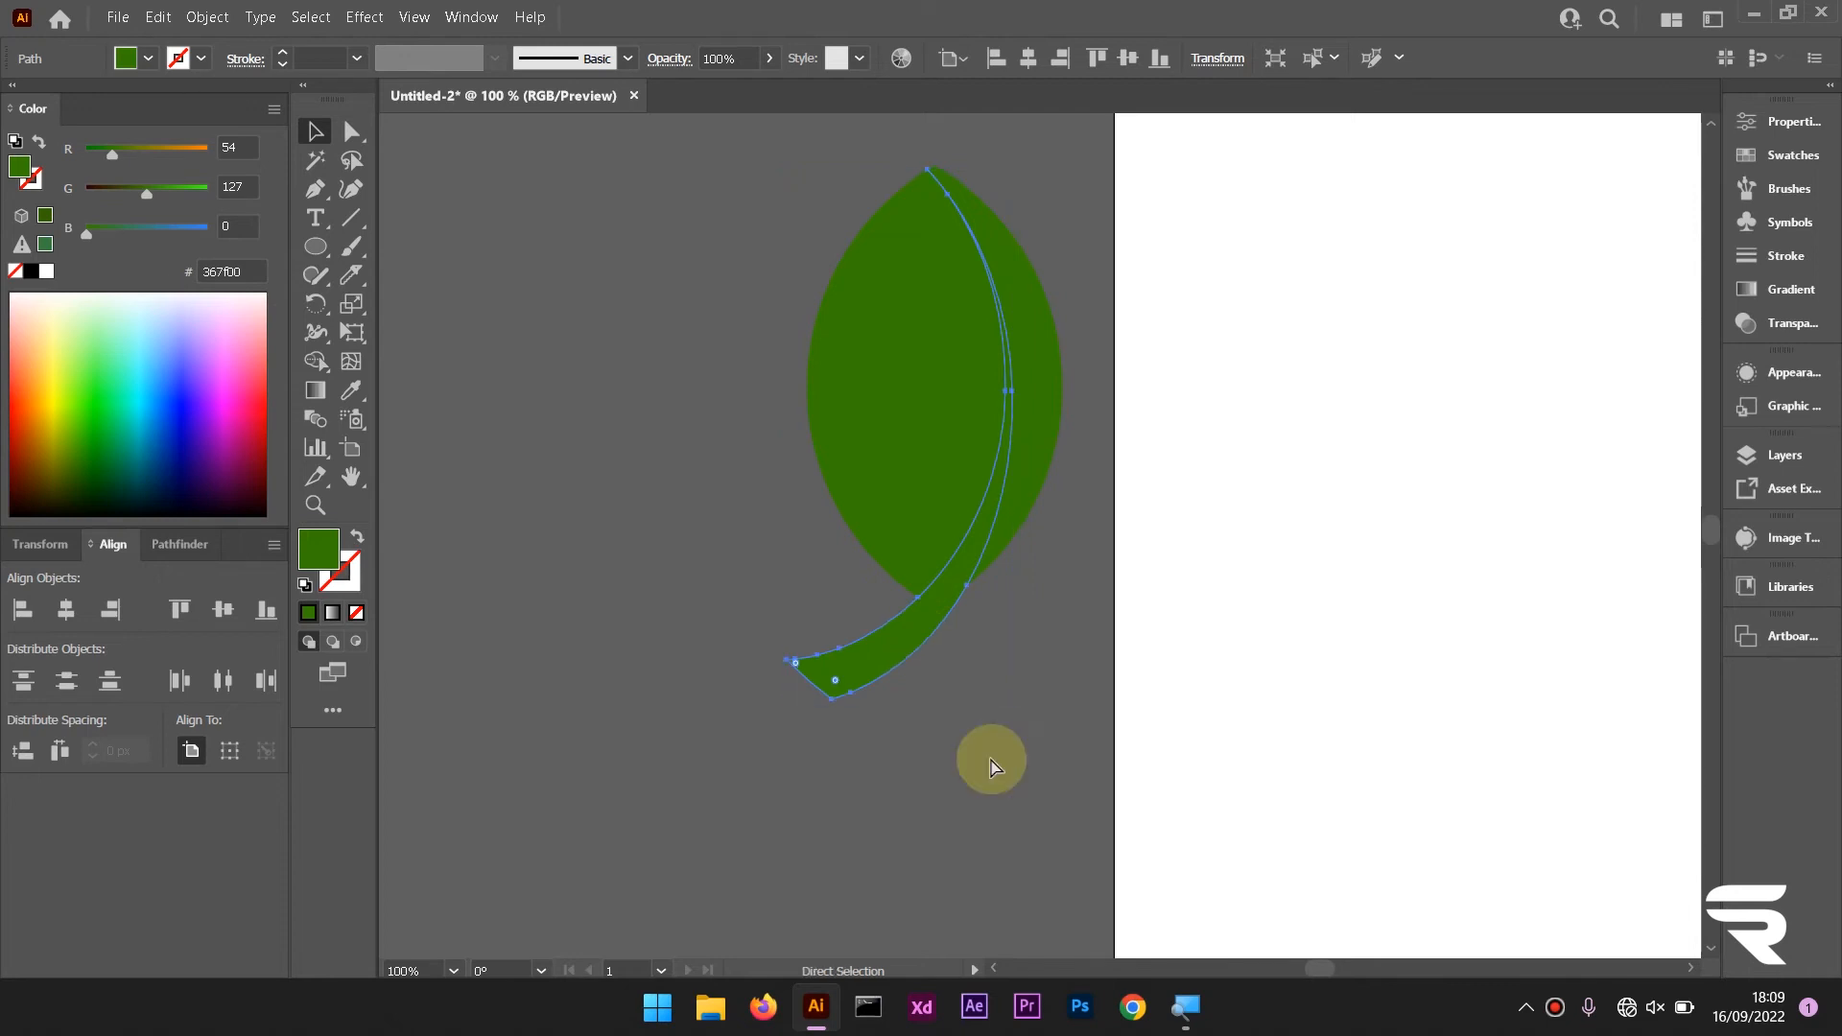
key(v)
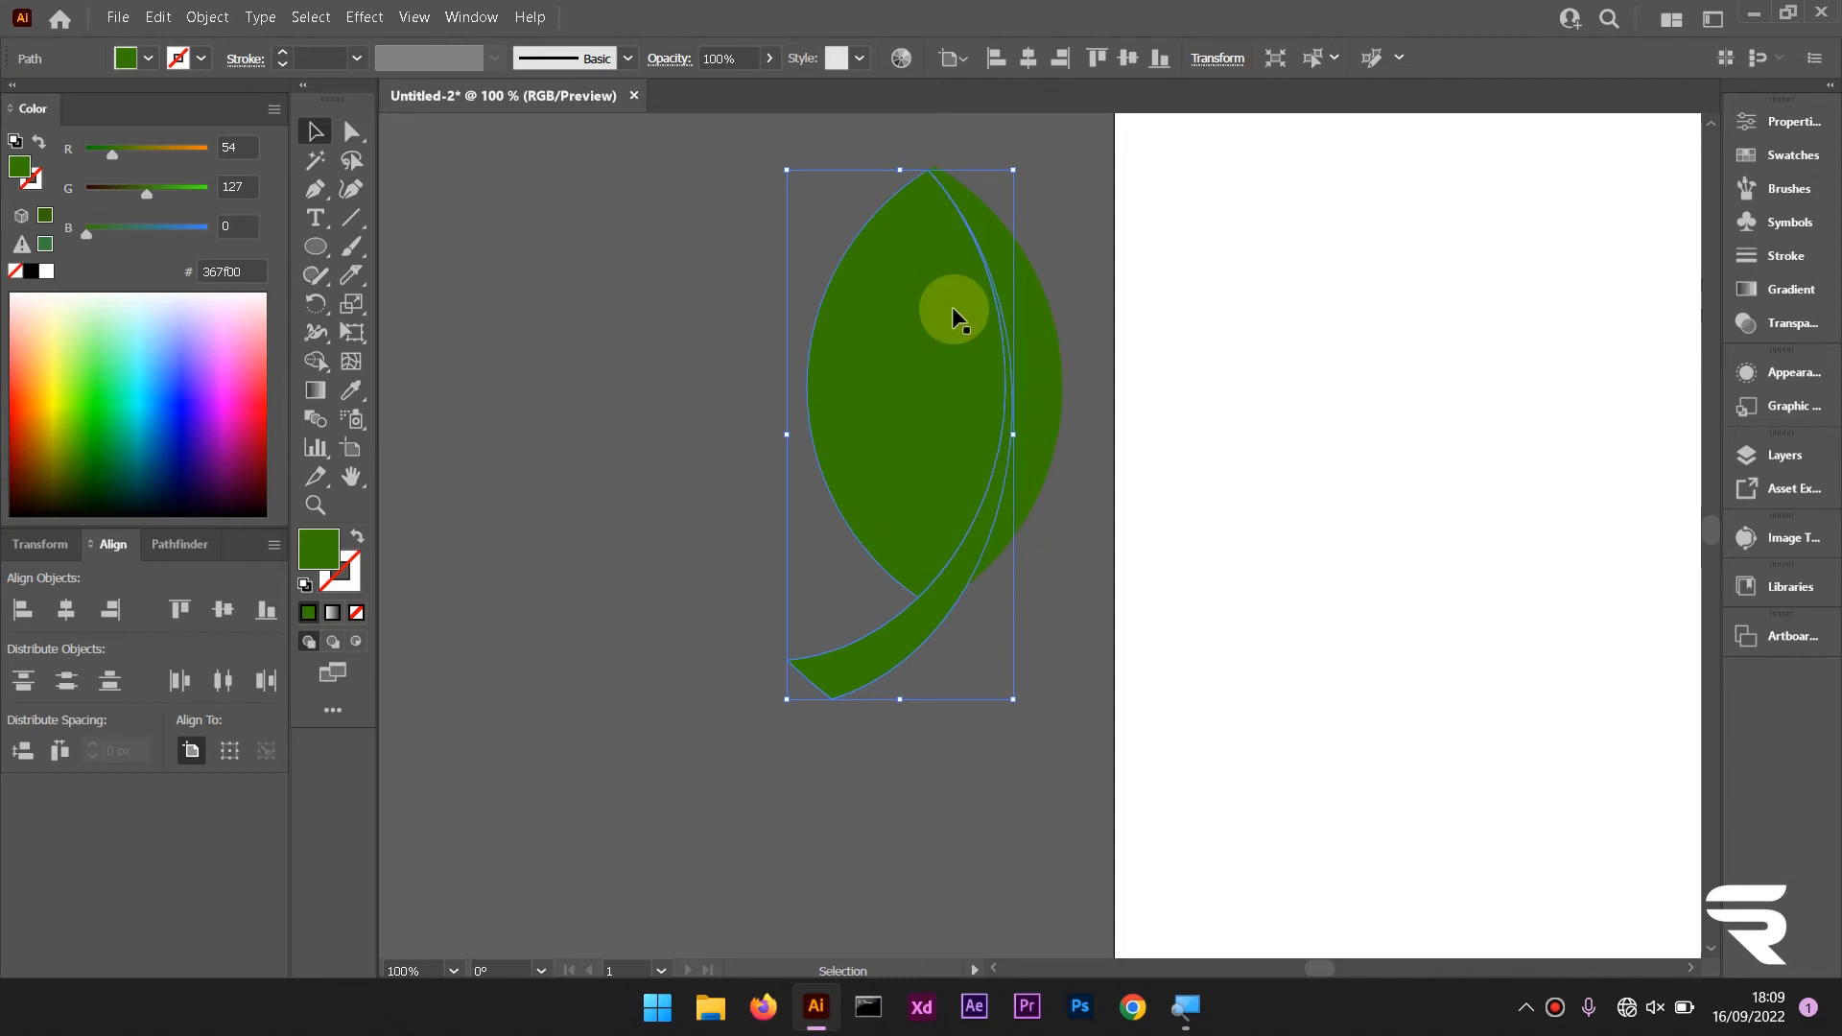
key(e)
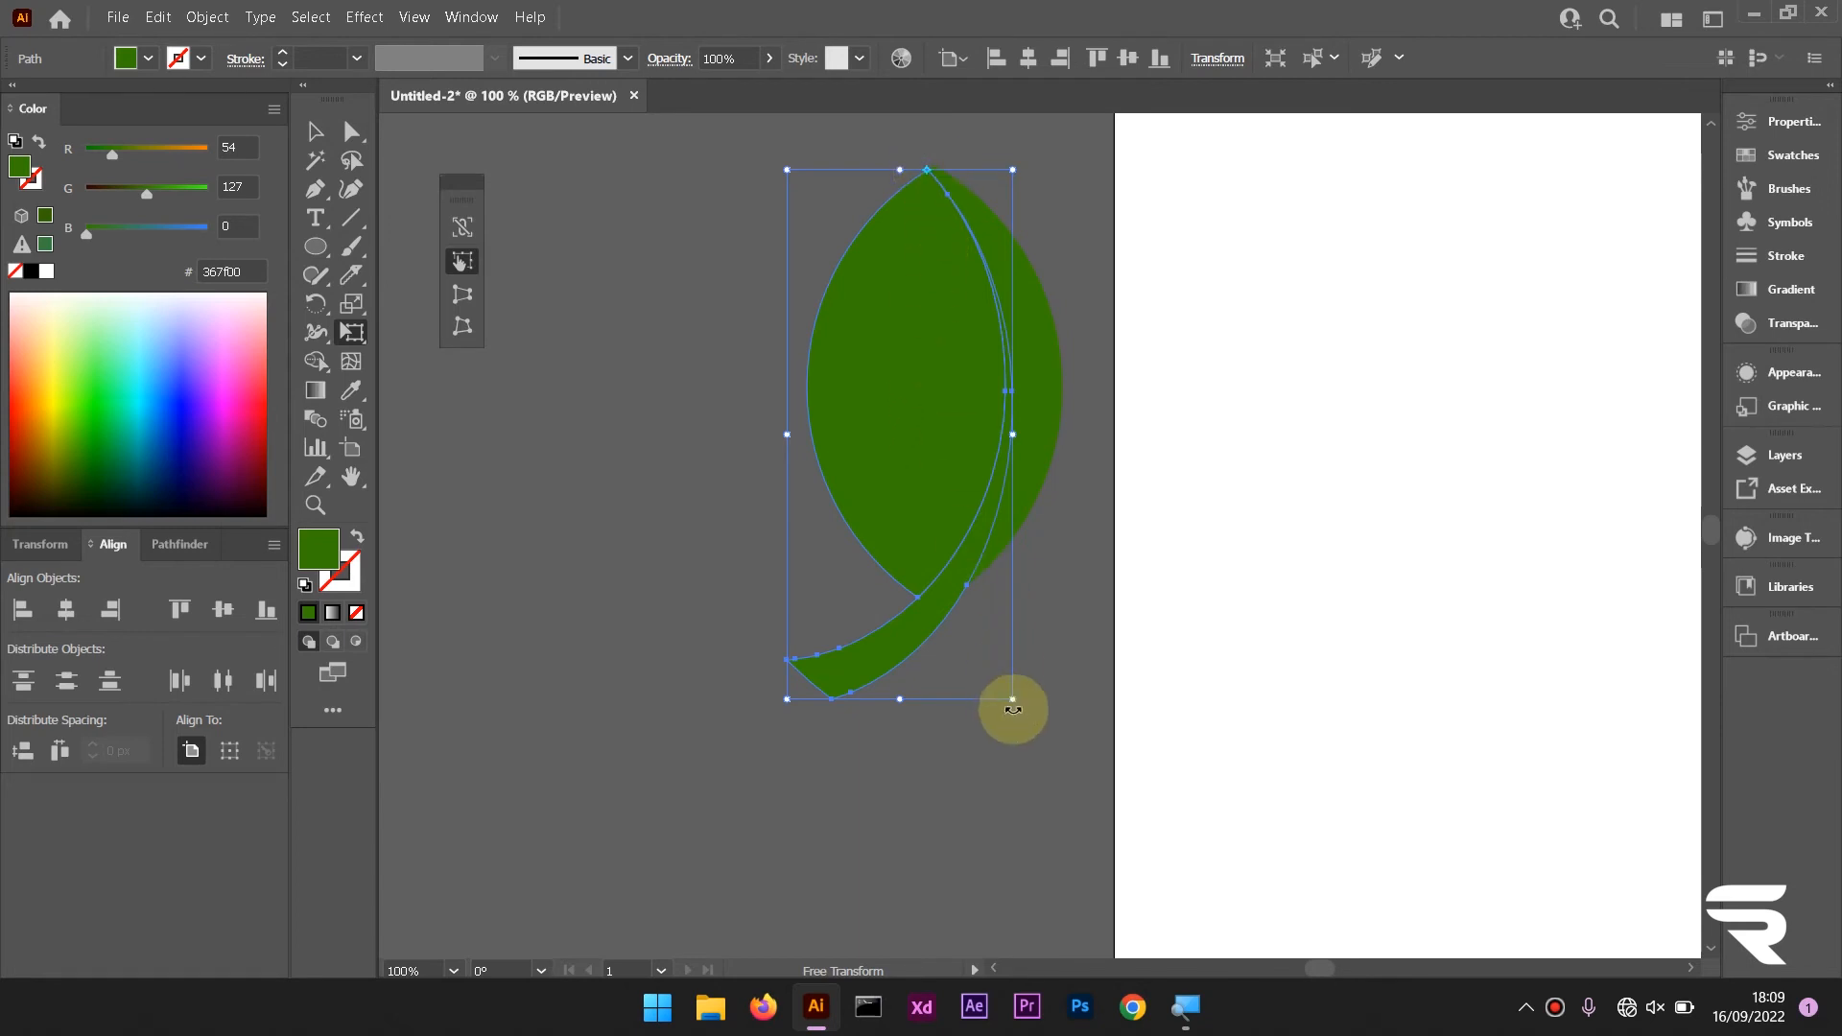
drag(1023, 710, 1054, 713)
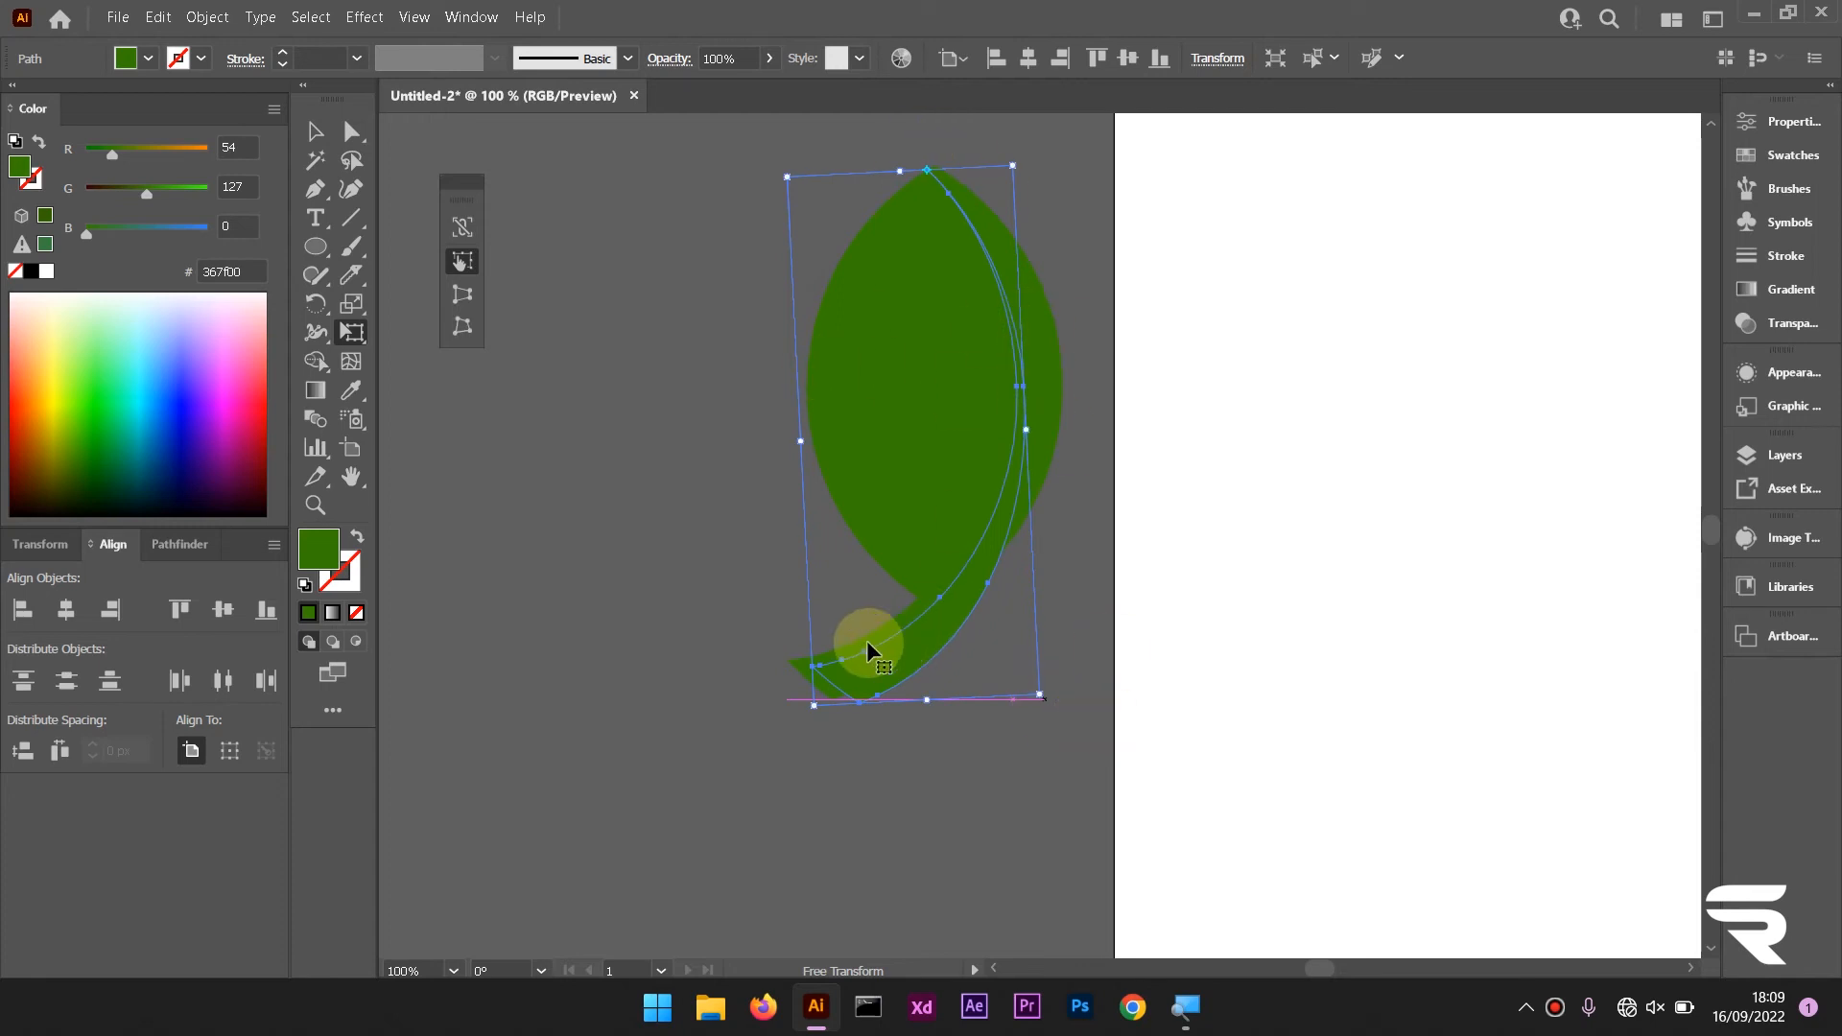
Select all leaf pieces and remove the rotated copy's protruding outer strip with Shape Builder, opening a tapered gap beside the vein
click(315, 133)
drag(1188, 551, 1189, 559)
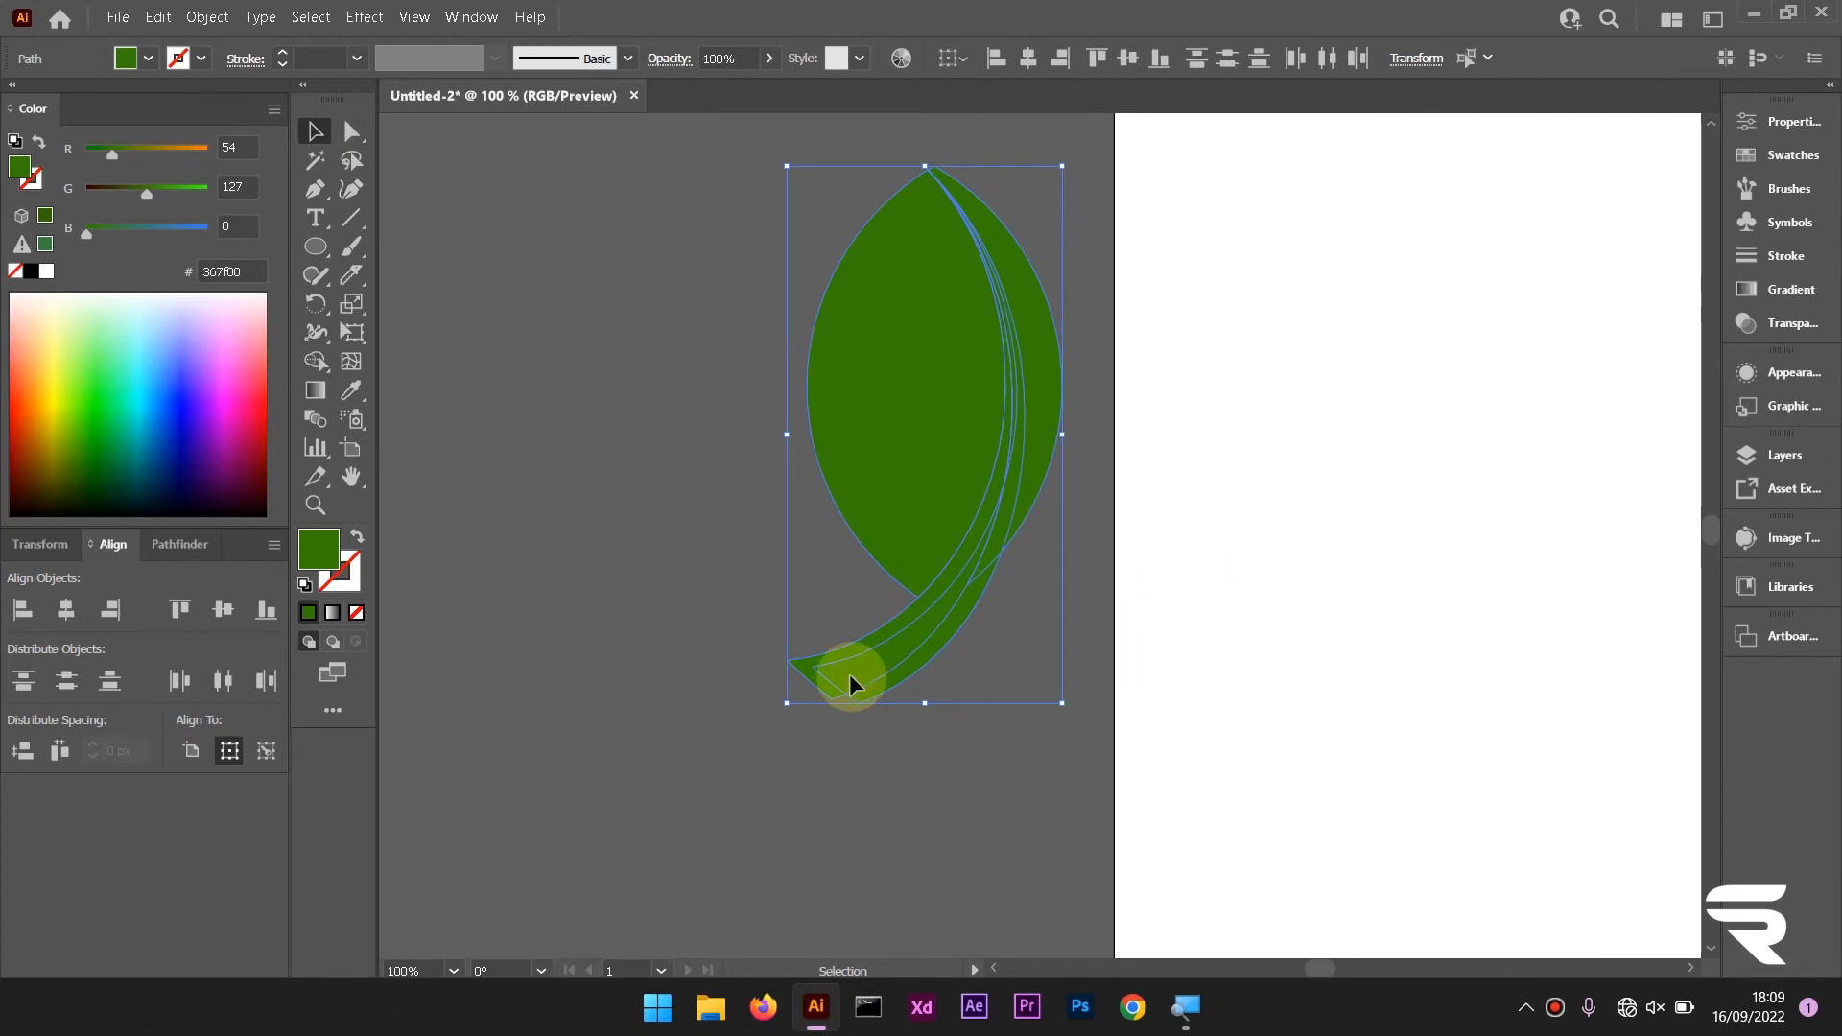
click(316, 361)
scroll(1027, 550, up, 2)
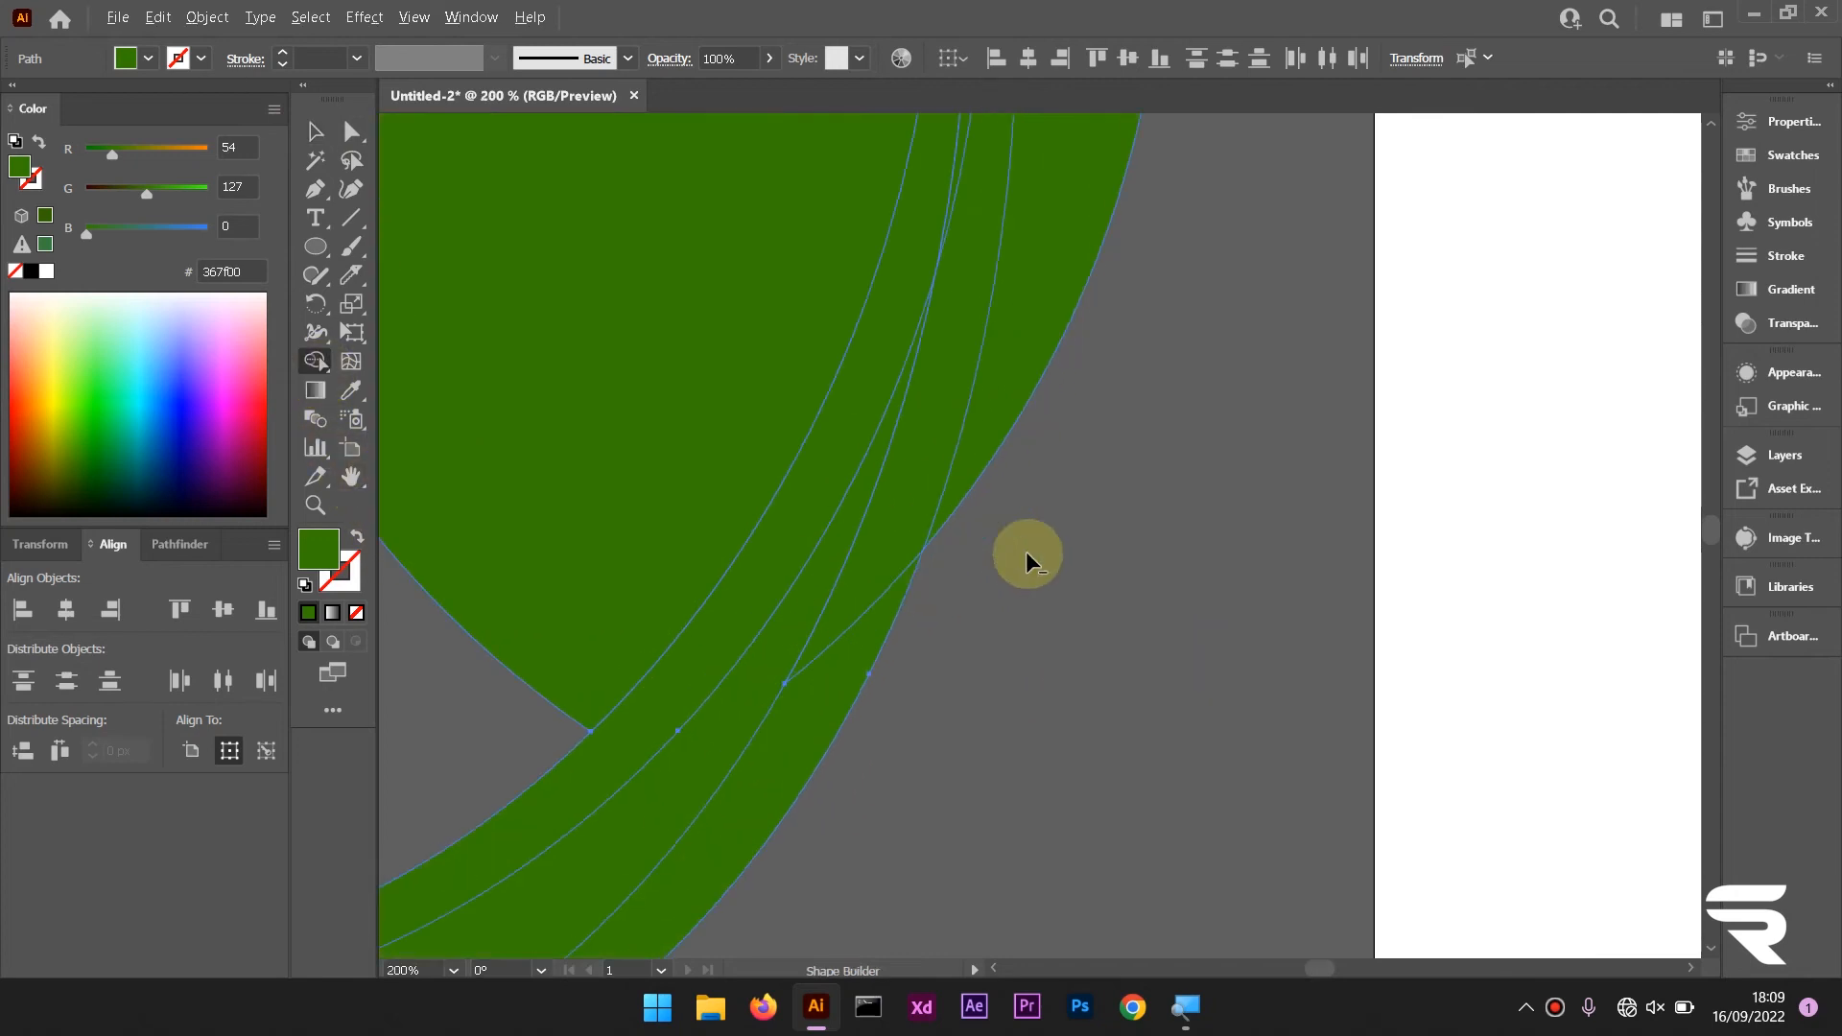
scroll(827, 620, down, 2)
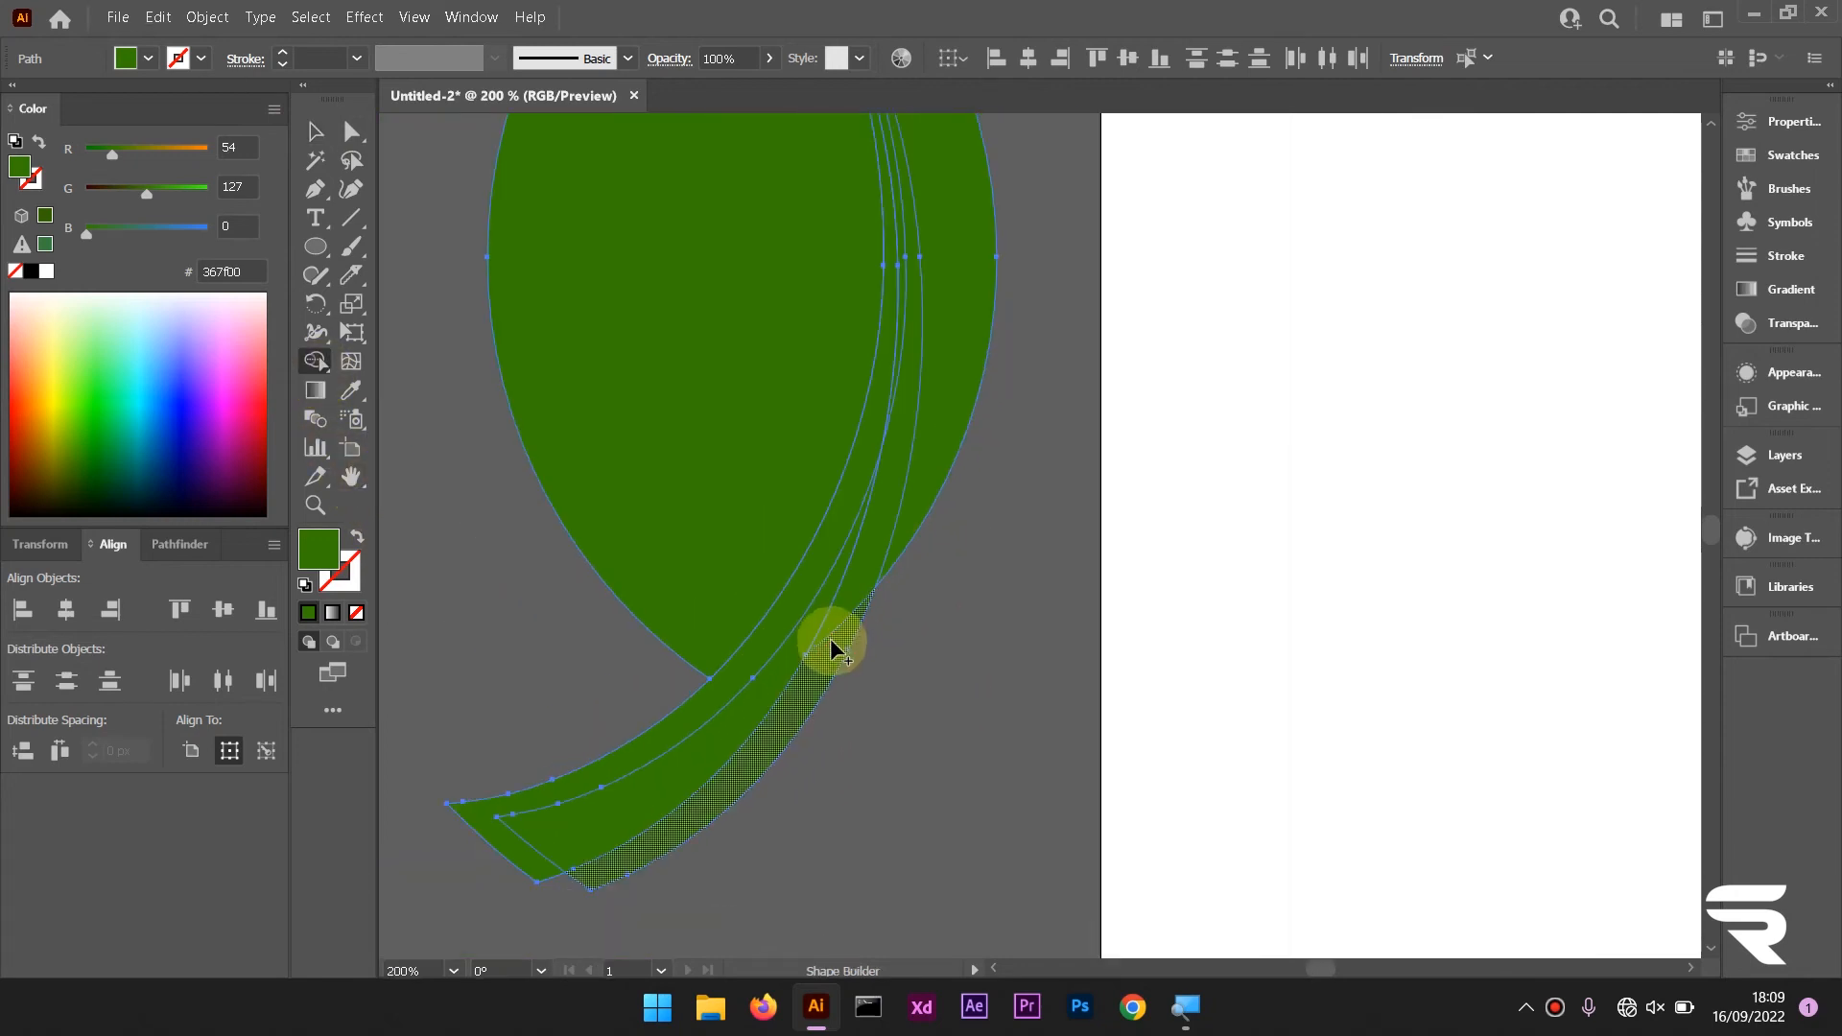
alt+click(831, 637)
scroll(830, 637, up, 1)
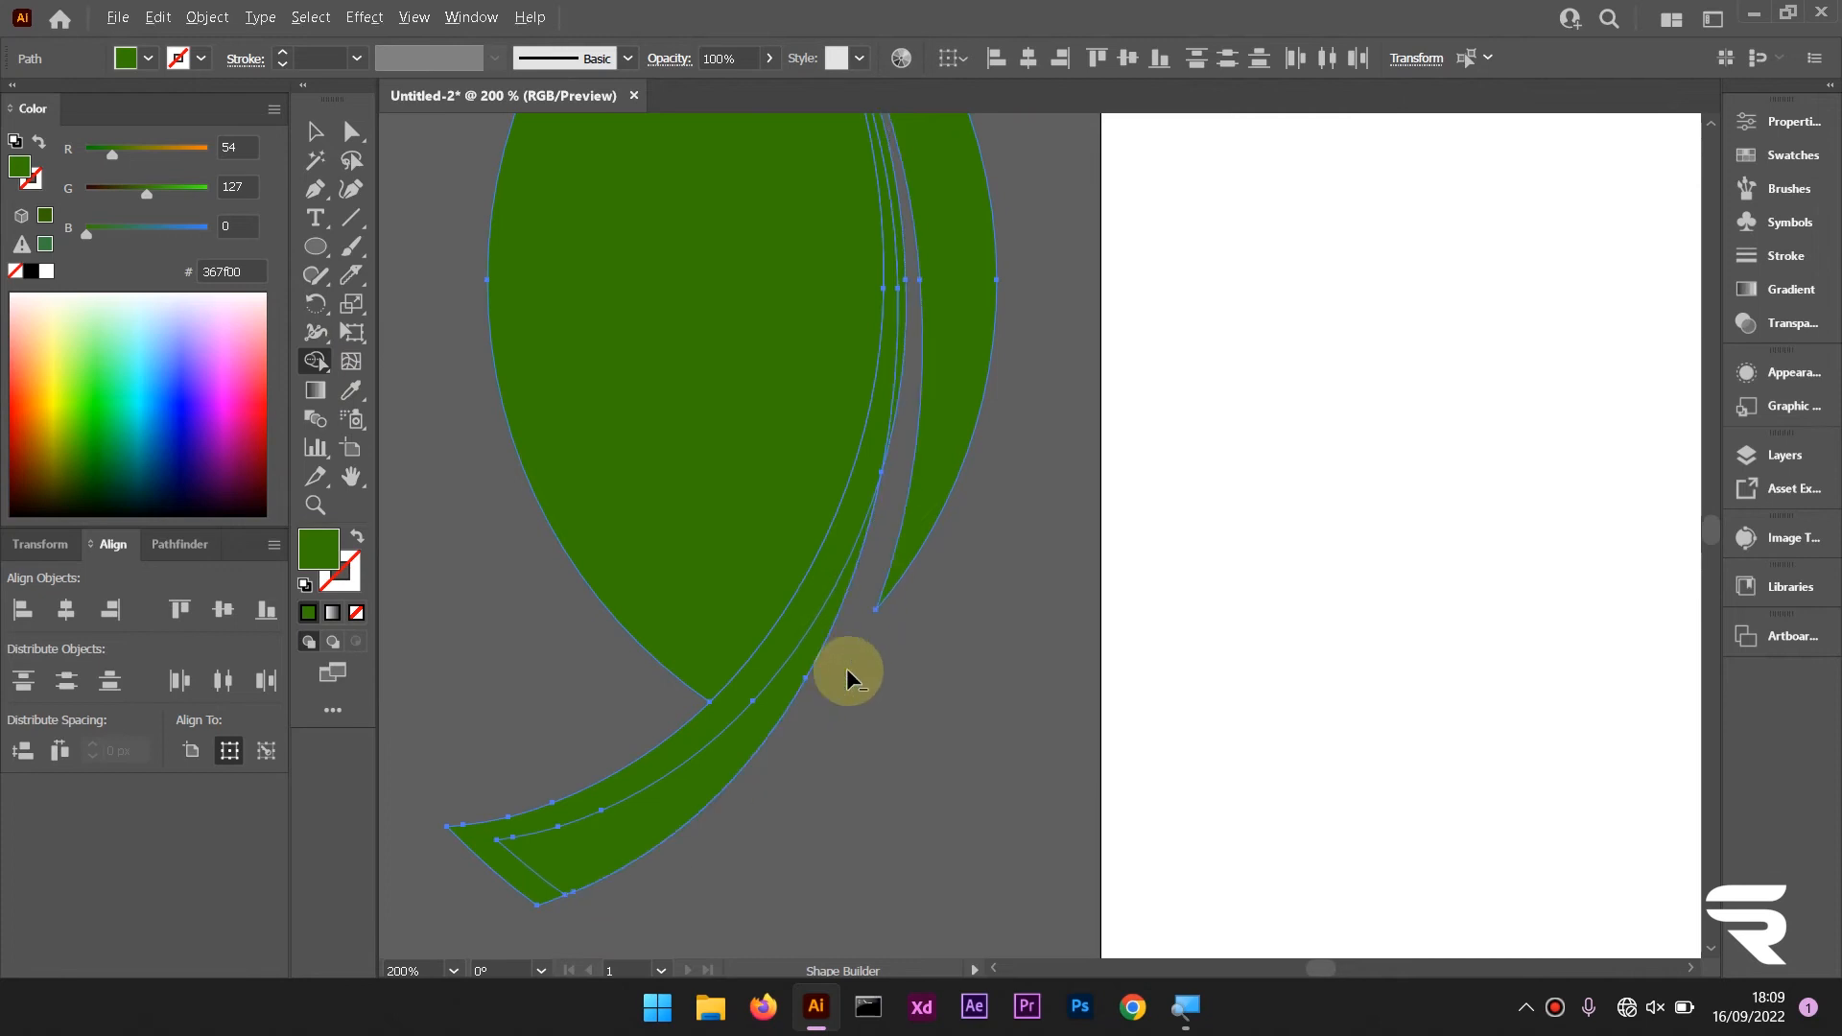
scroll(846, 669, down, 2)
scroll(815, 315, up, 3)
scroll(882, 287, down, 4)
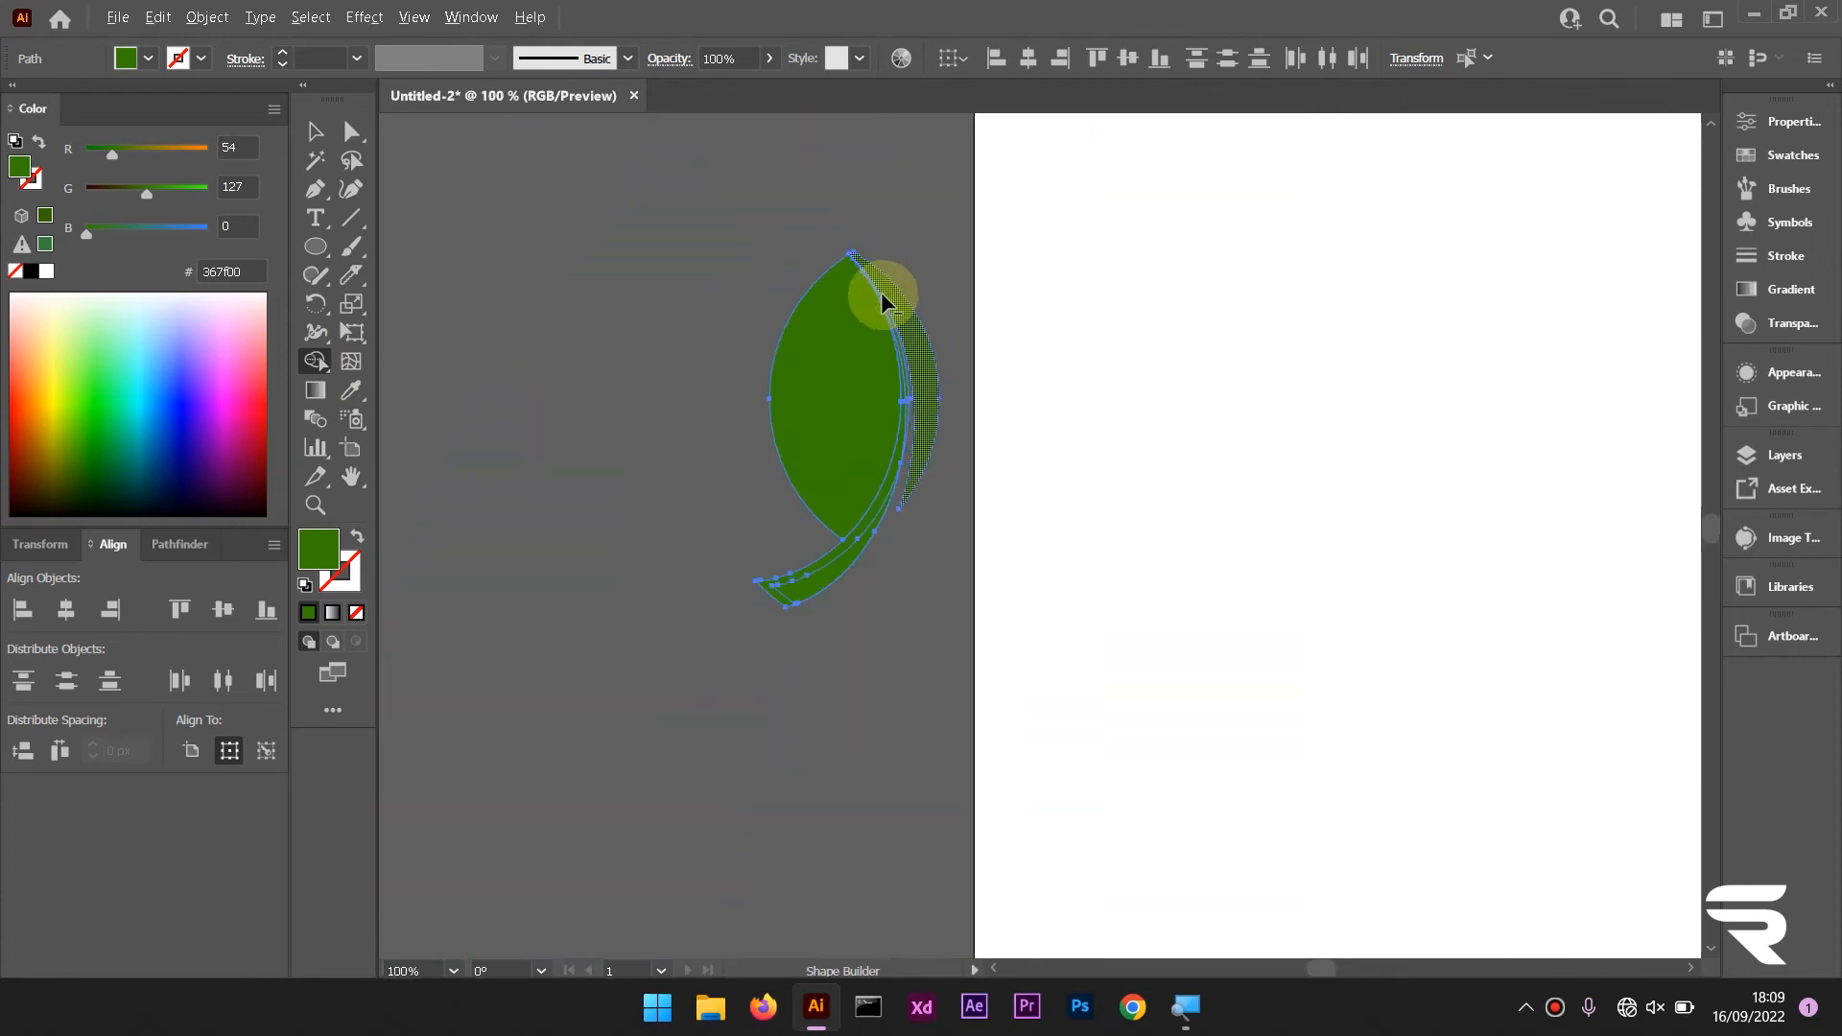
Move the whole green leaf onto the white artboard and deselect it
click(315, 131)
click(672, 284)
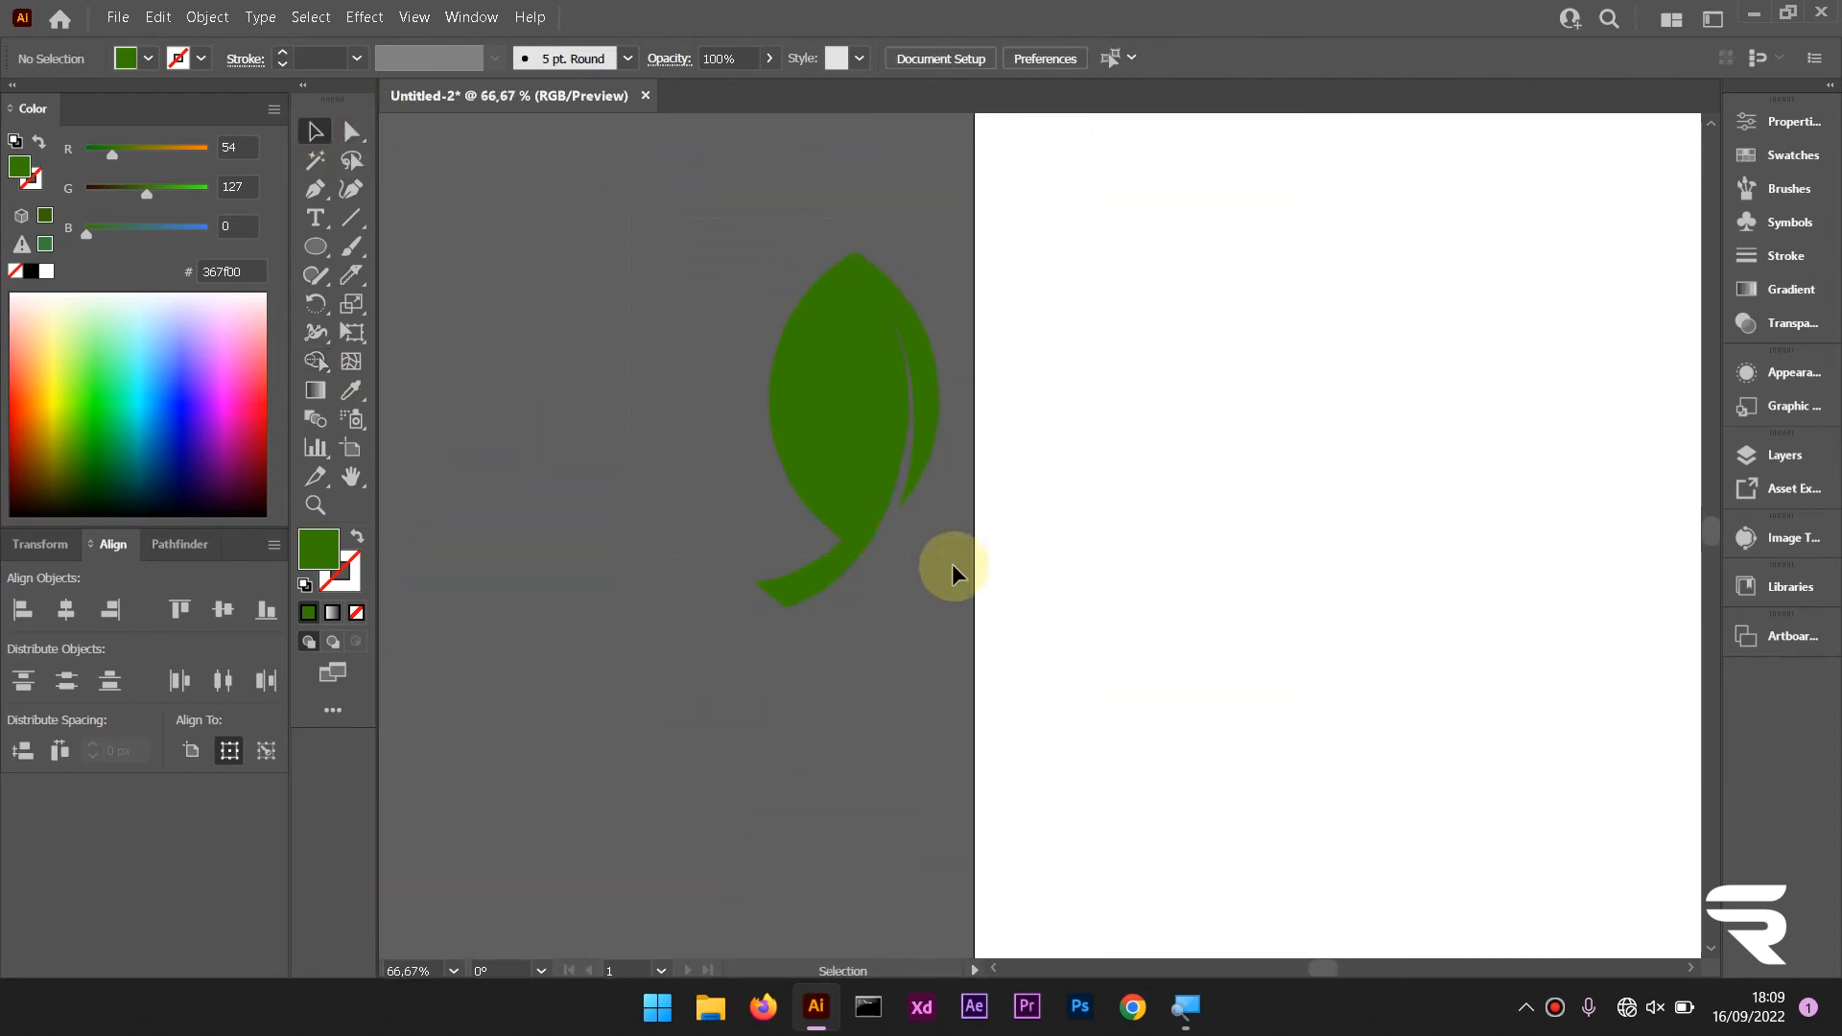
drag(937, 423, 1180, 461)
click(1321, 652)
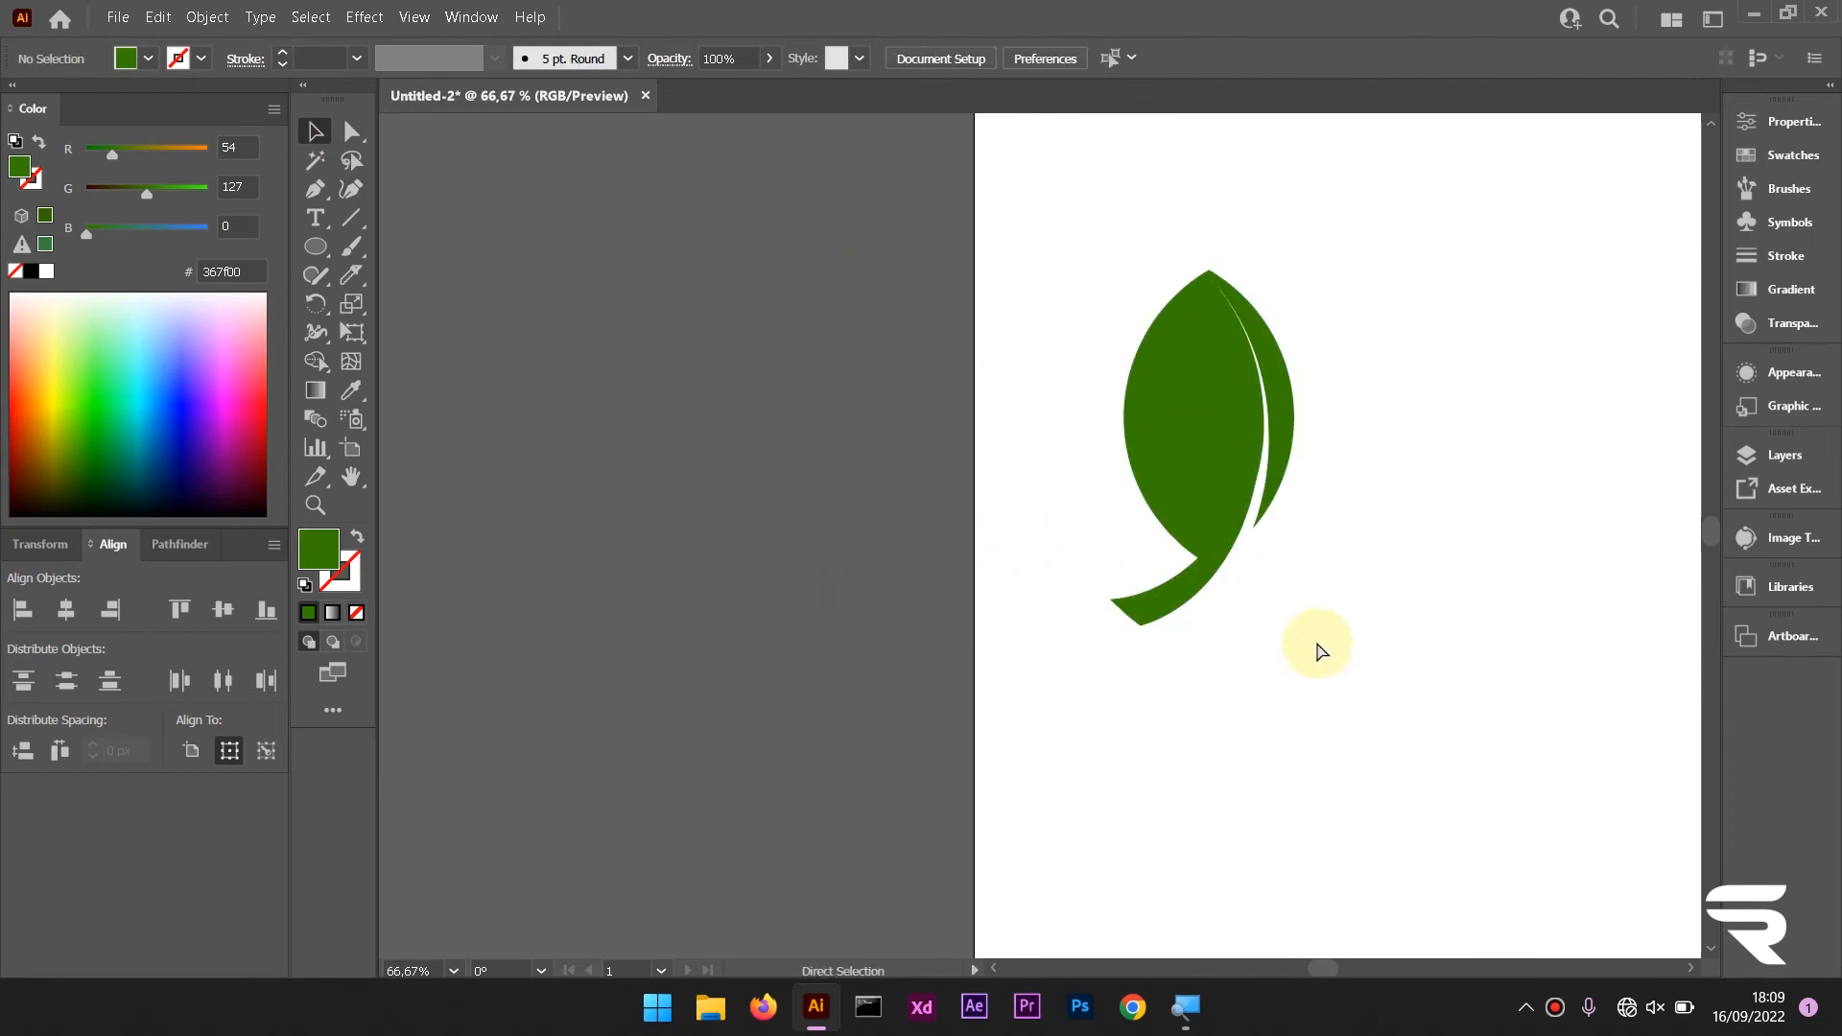
Examine the leaf and its curved gap against the white artboard
scroll(1309, 640, right, 4)
scroll(1164, 461, up, 3)
scroll(1166, 418, right, 4)
scroll(1157, 433, down, 2)
scroll(1142, 488, up, 1)
scroll(1142, 488, left, 1)
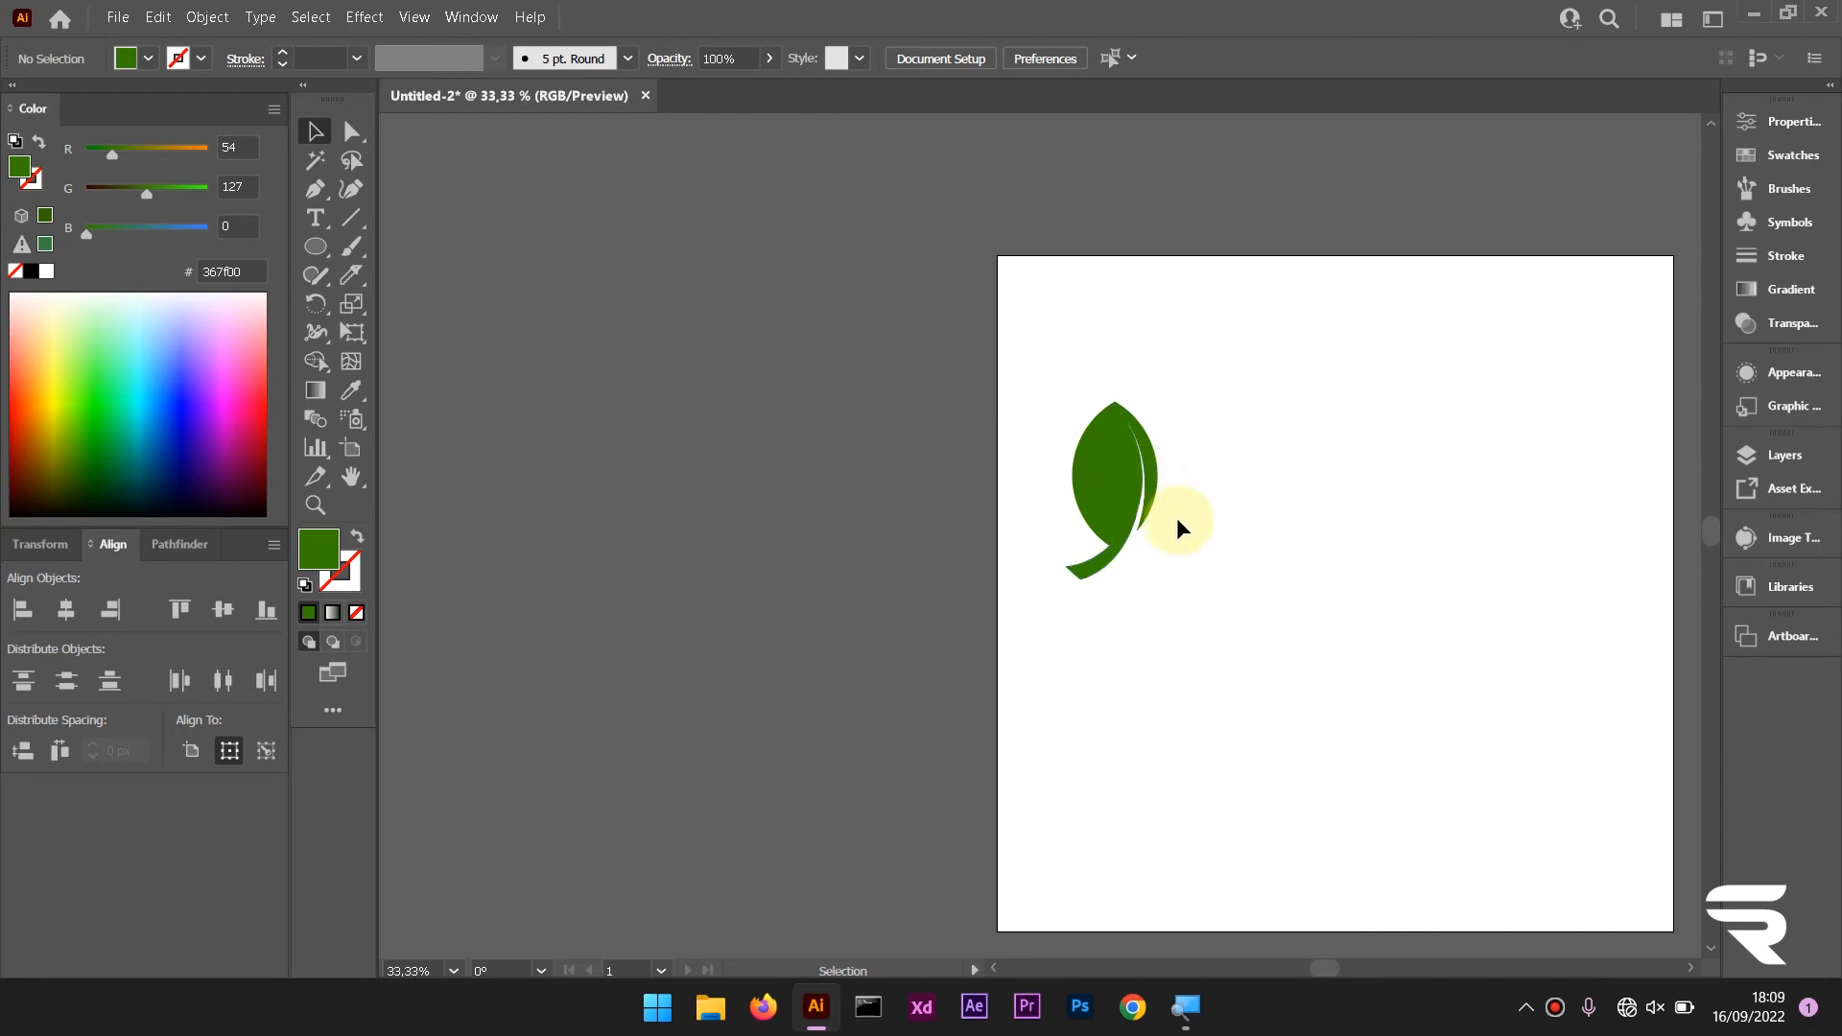
scroll(1176, 517, right, 2)
scroll(1121, 509, up, 1)
scroll(1113, 507, right, 1)
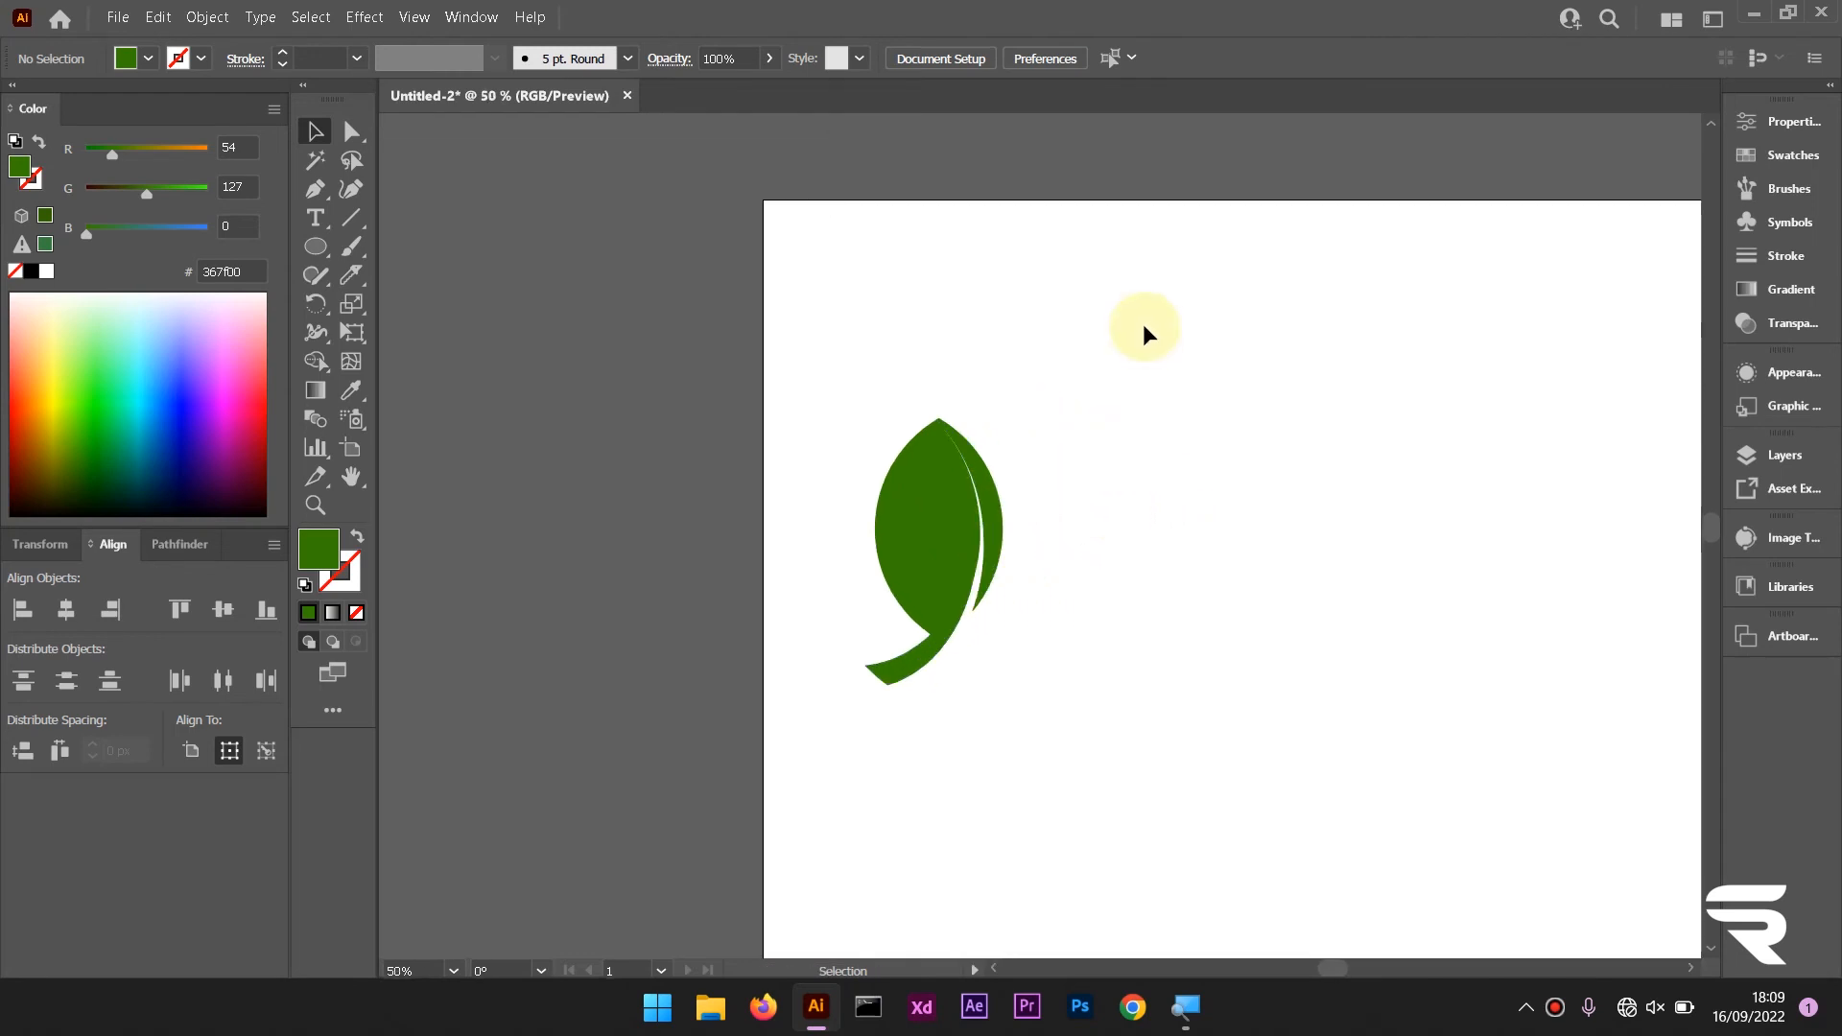
scroll(1142, 324, right, 1)
scroll(1143, 324, up, 1)
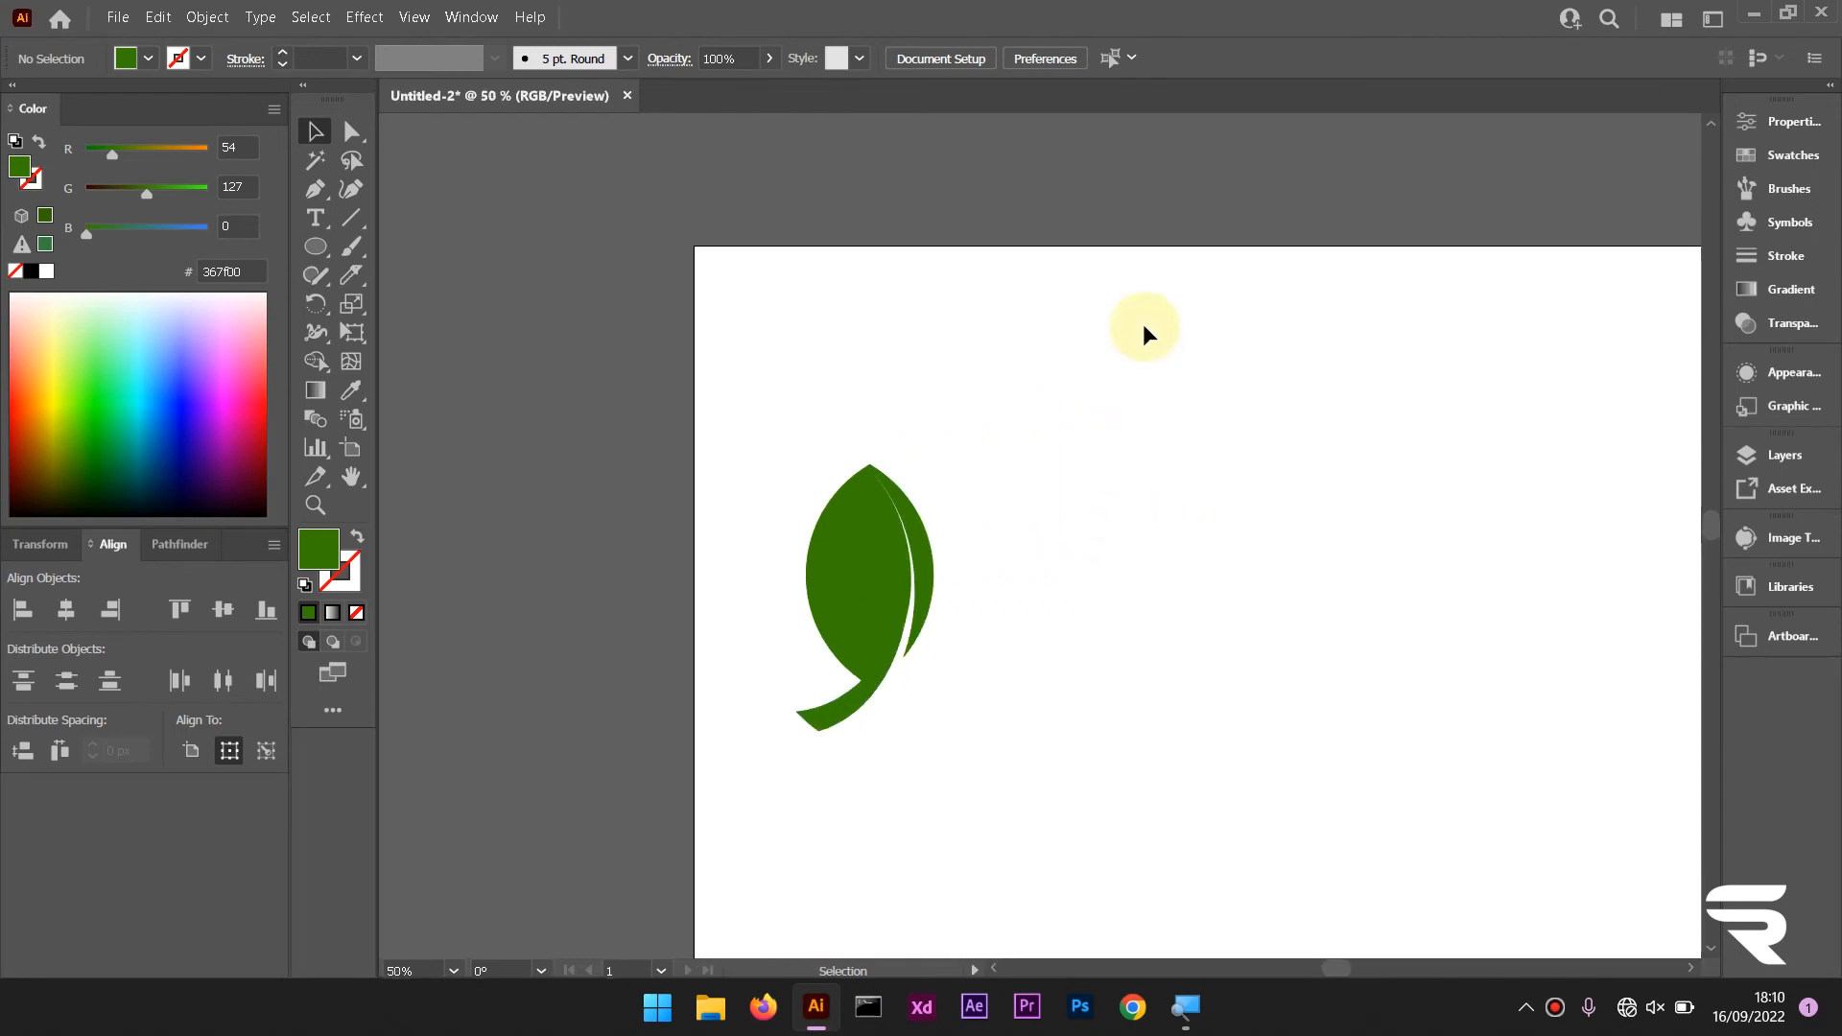
scroll(1142, 324, right, 1)
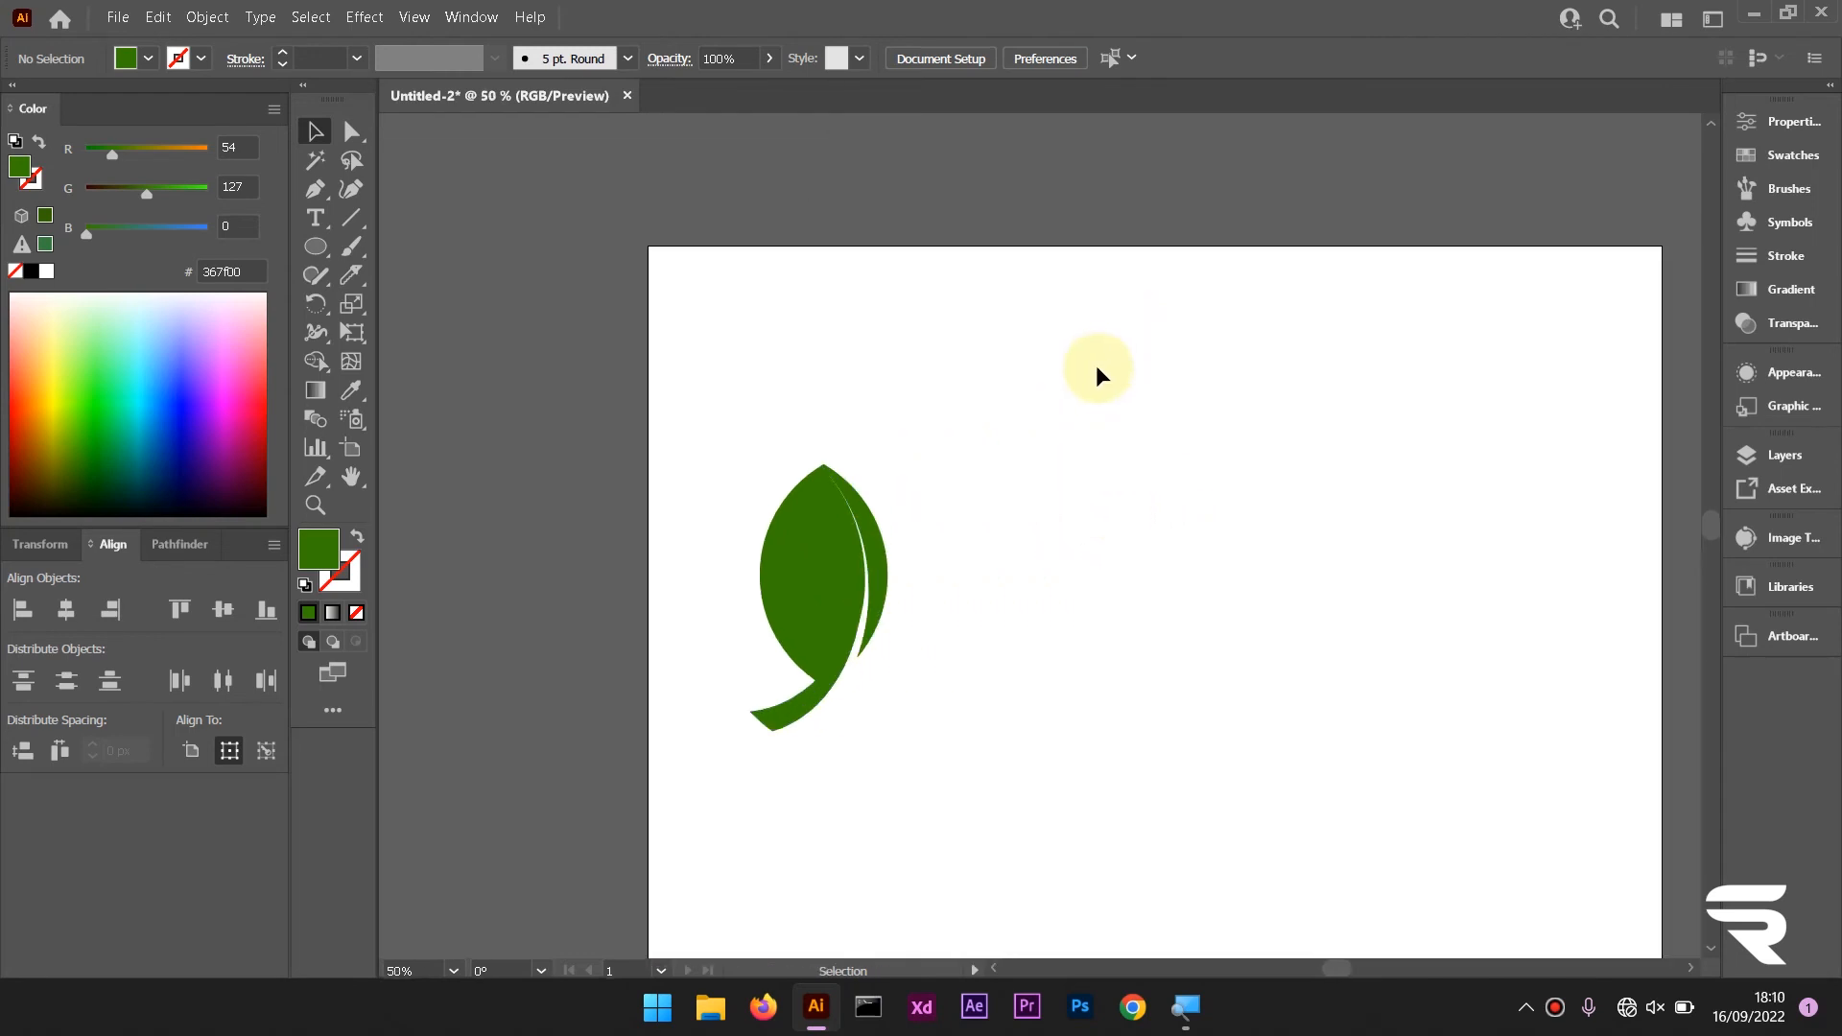
Apply the default white-to-black linear gradient to the leaf's large left section
click(788, 571)
scroll(788, 568, up, 1)
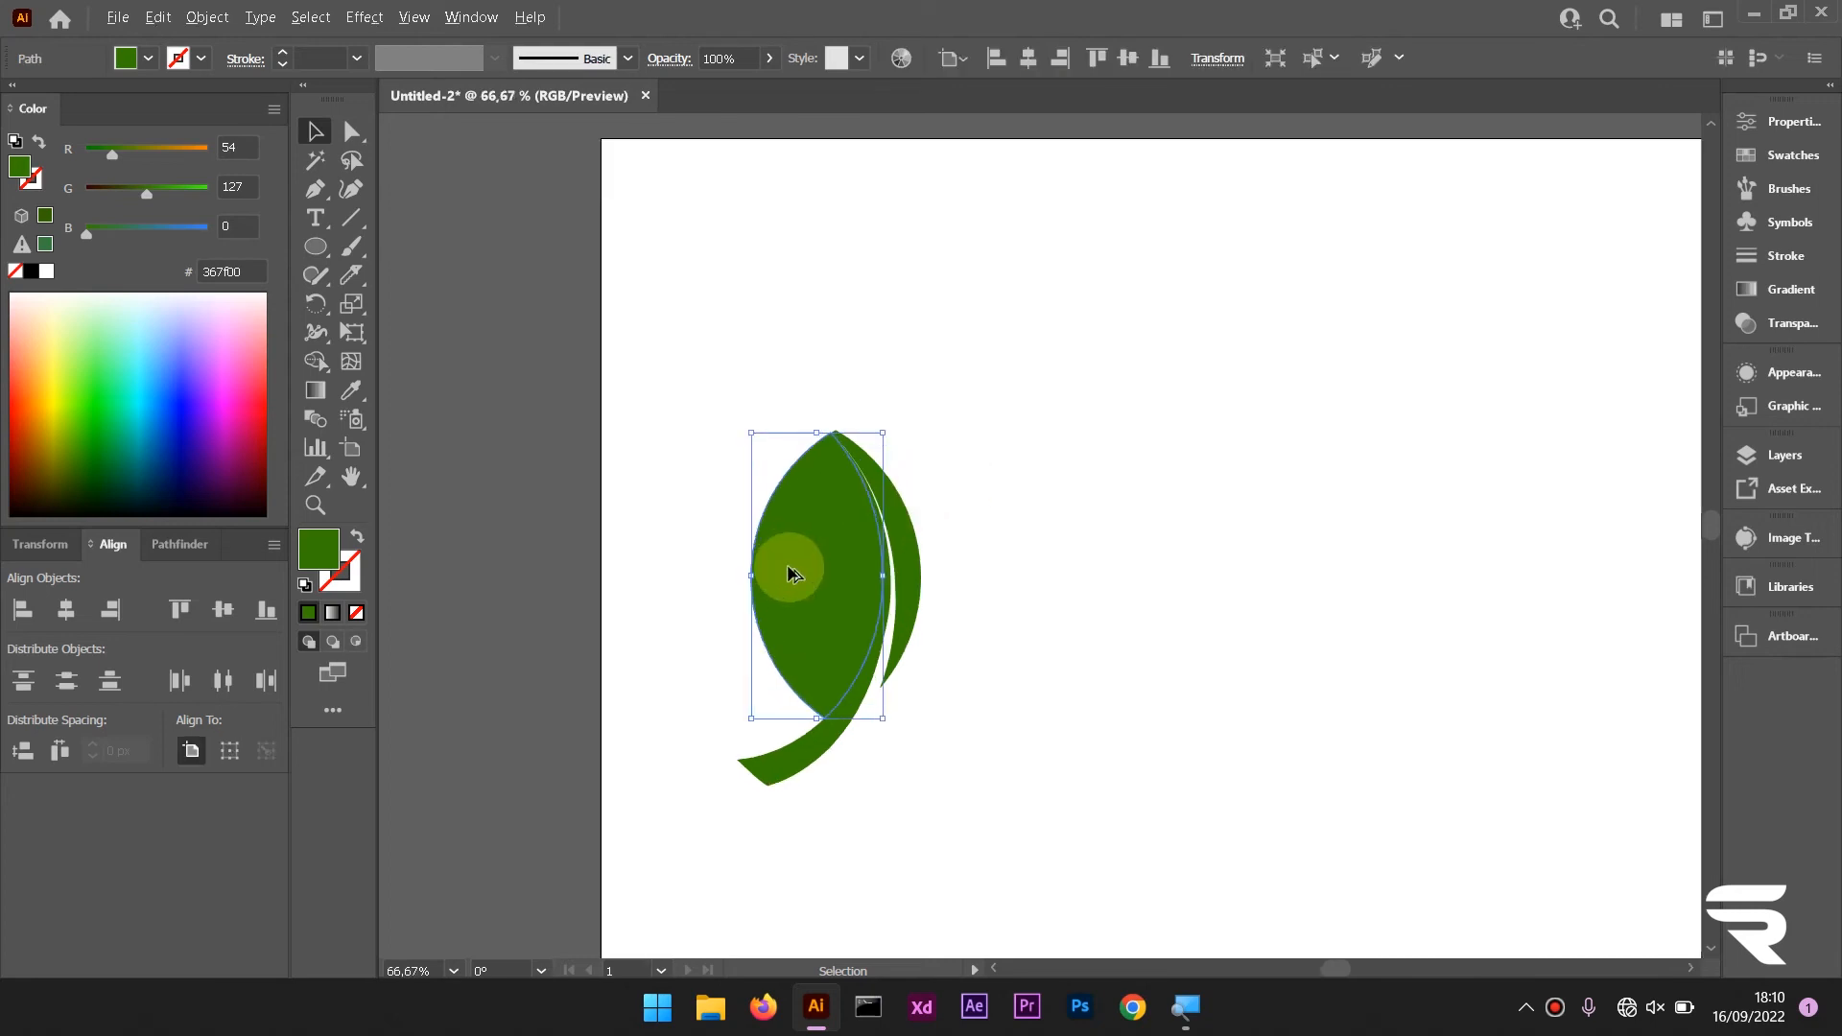
scroll(788, 566, down, 1)
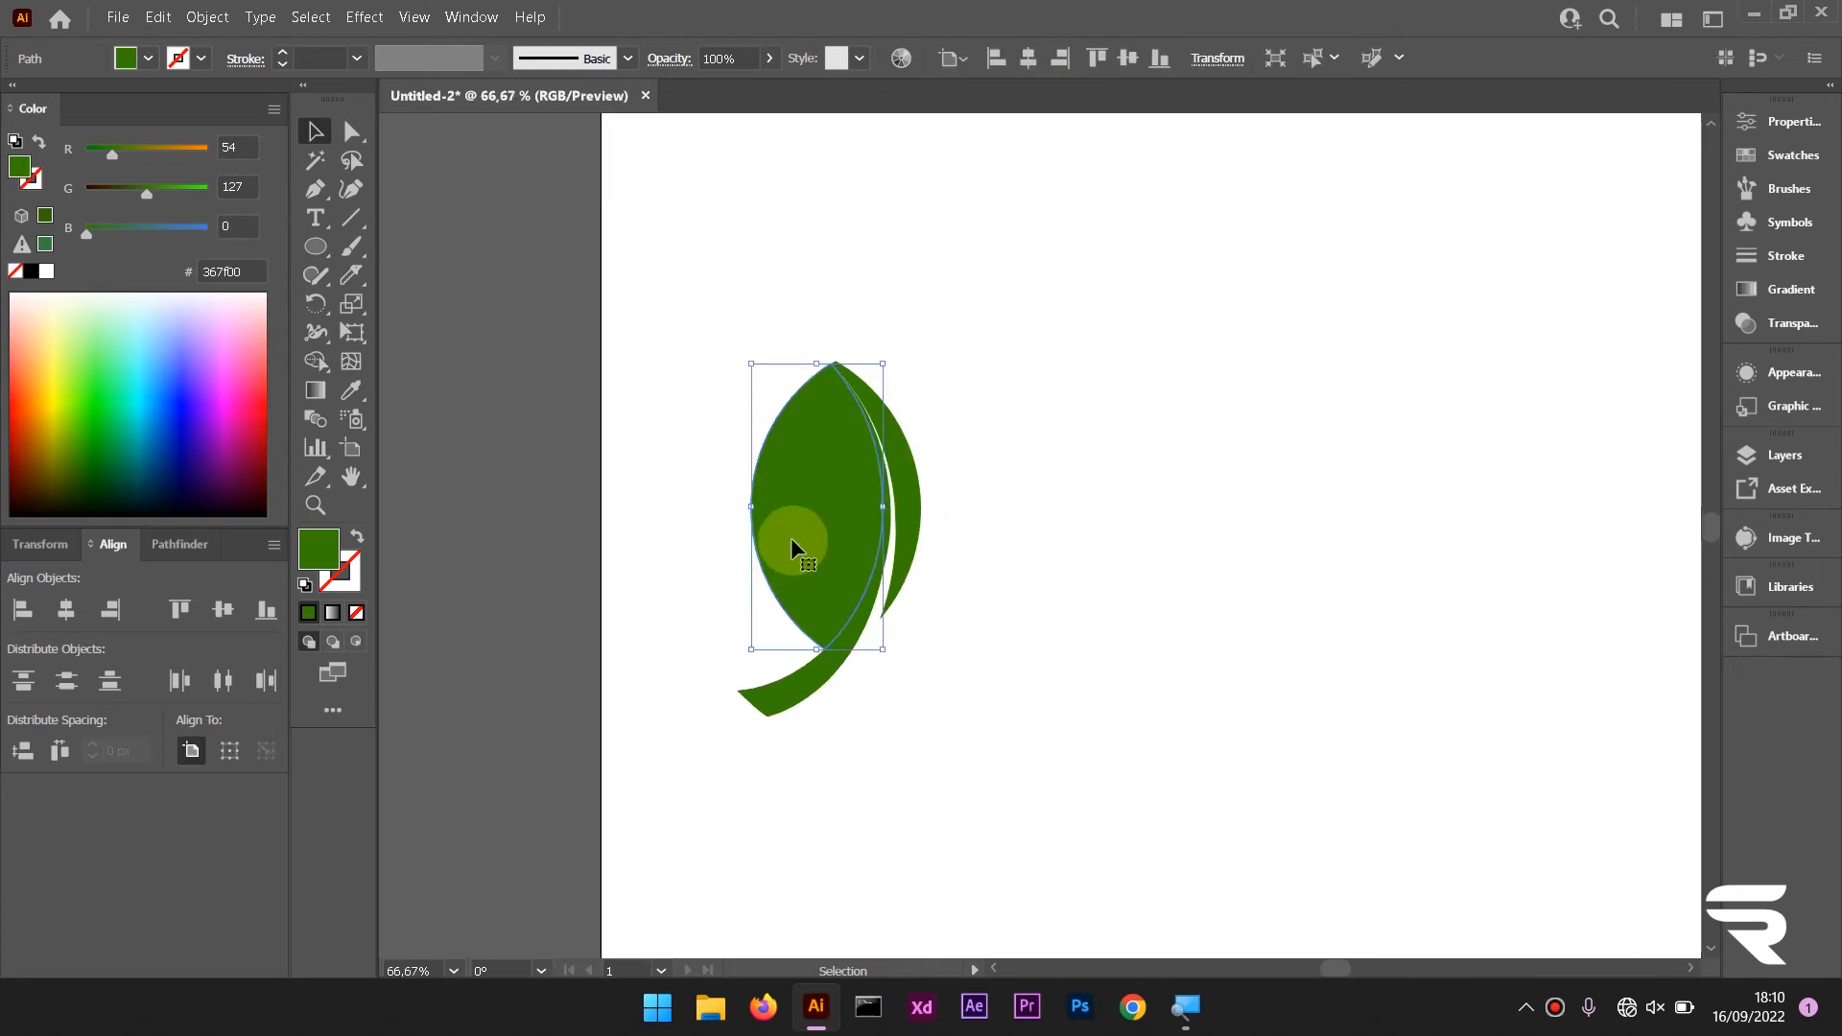
scroll(794, 539, down, 1)
scroll(846, 503, up, 1)
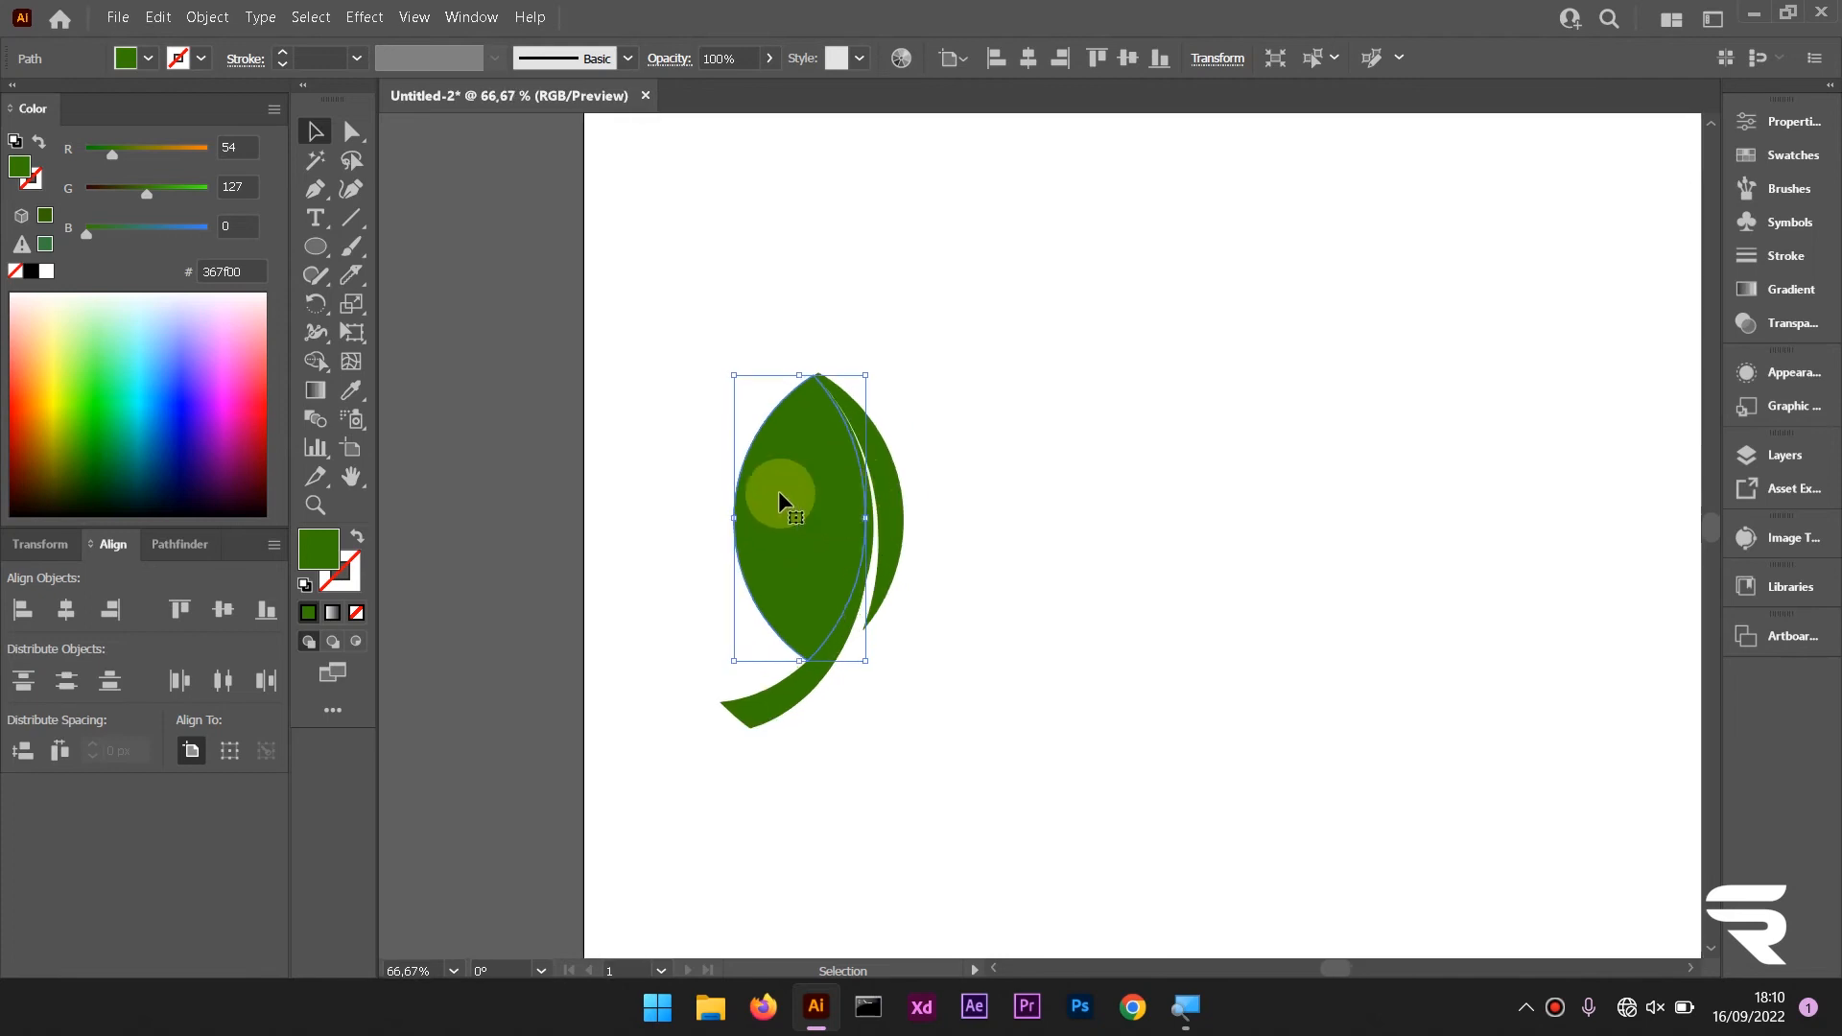
click(1790, 290)
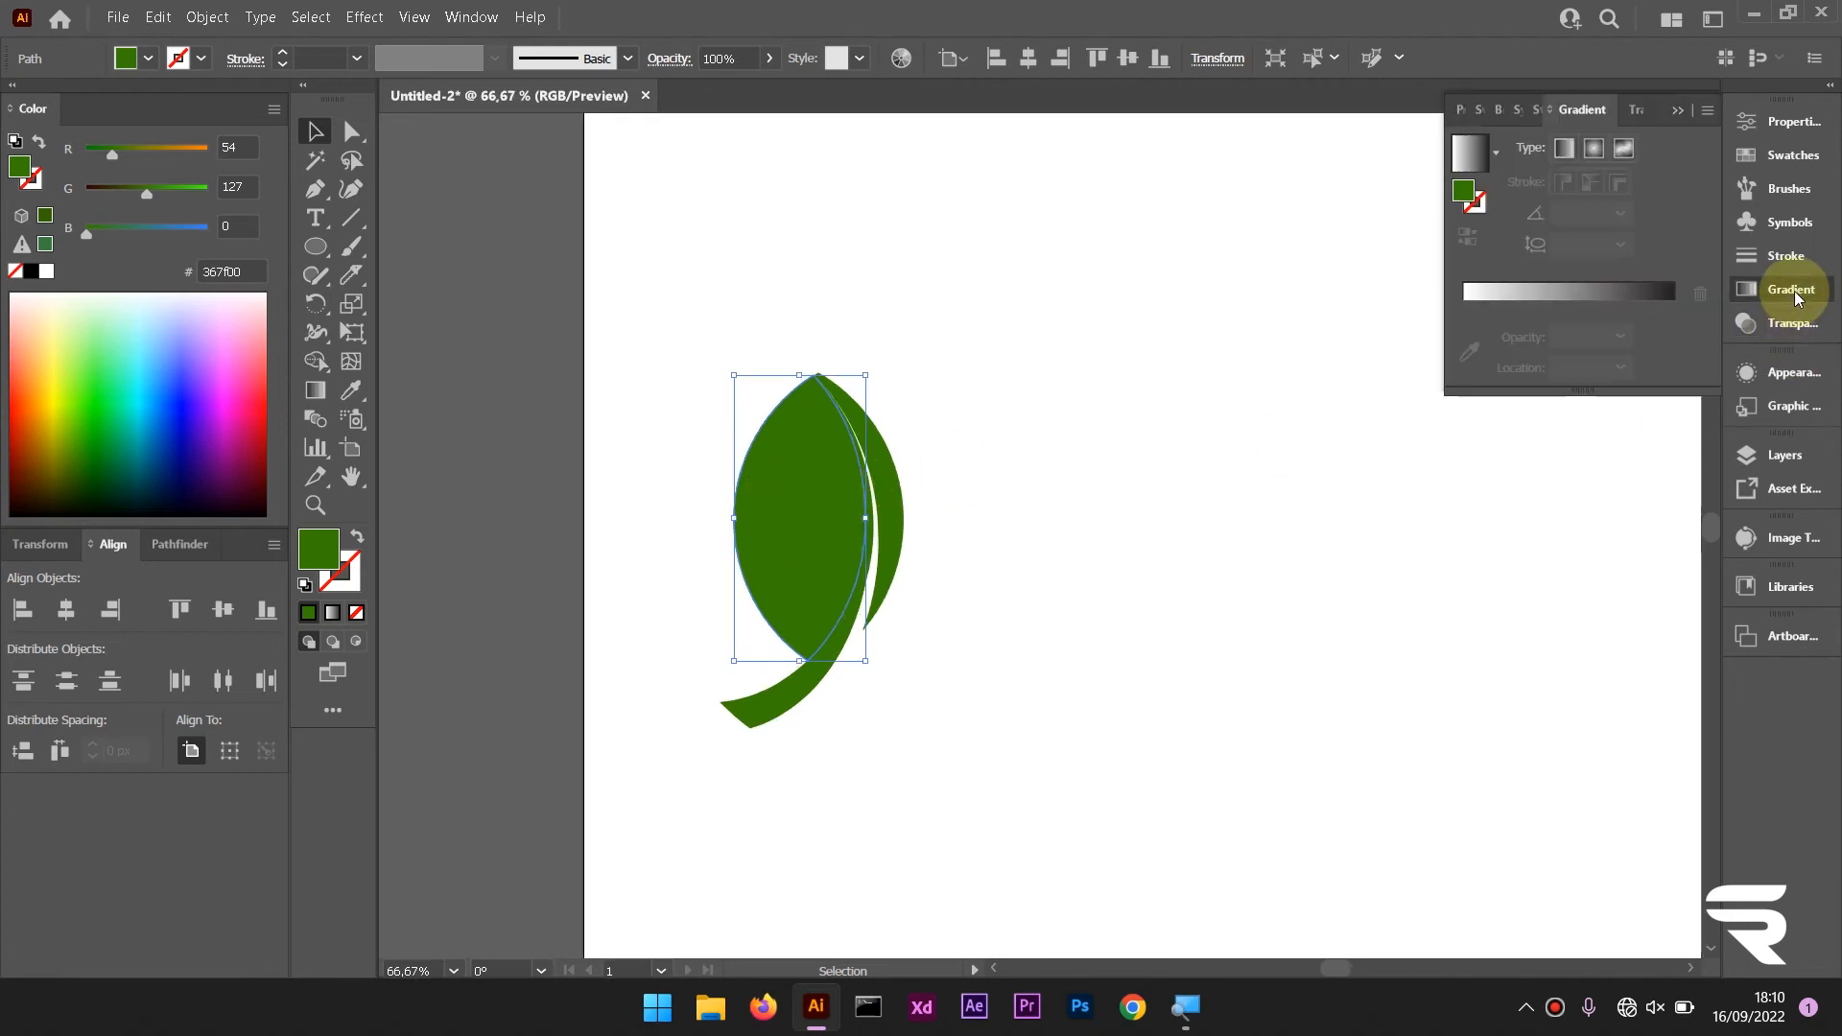
click(1485, 169)
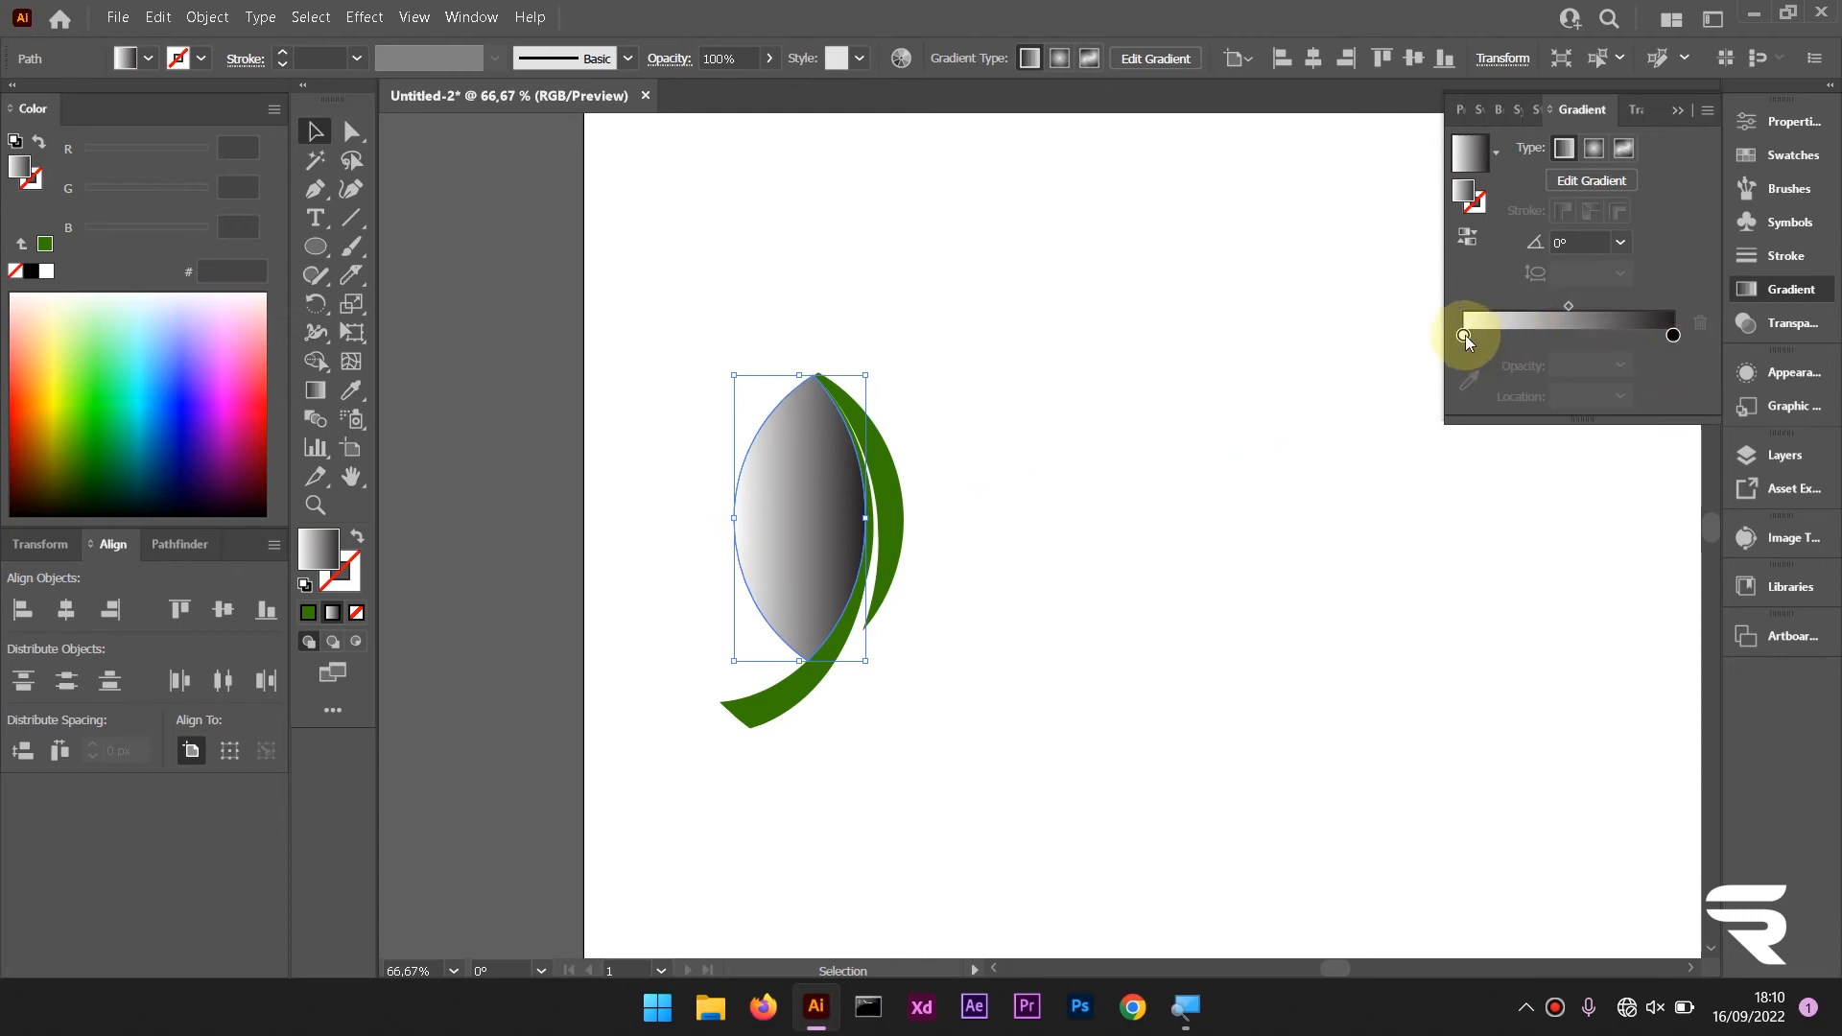
Set the gradient's start to dark green 367f00 sampled from the leaf and its end to brighter green 36c000, then deselect
click(1463, 335)
click(1464, 382)
click(890, 498)
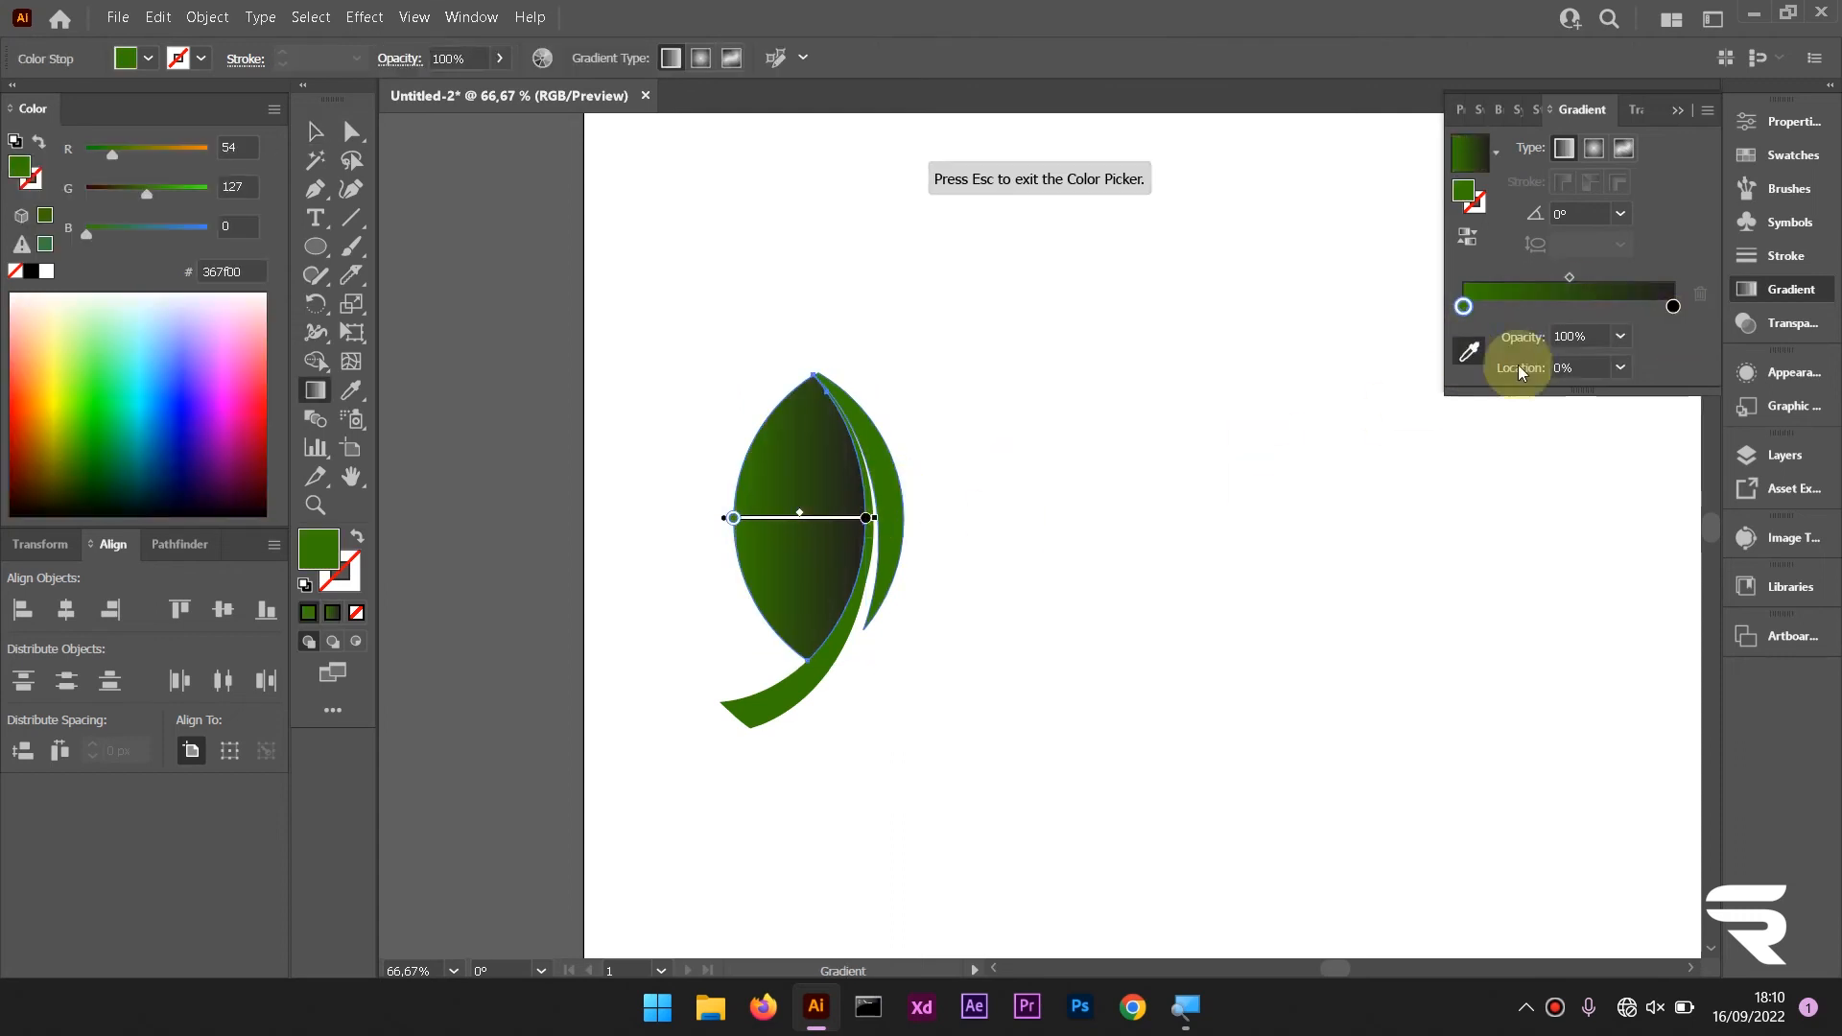
click(1672, 306)
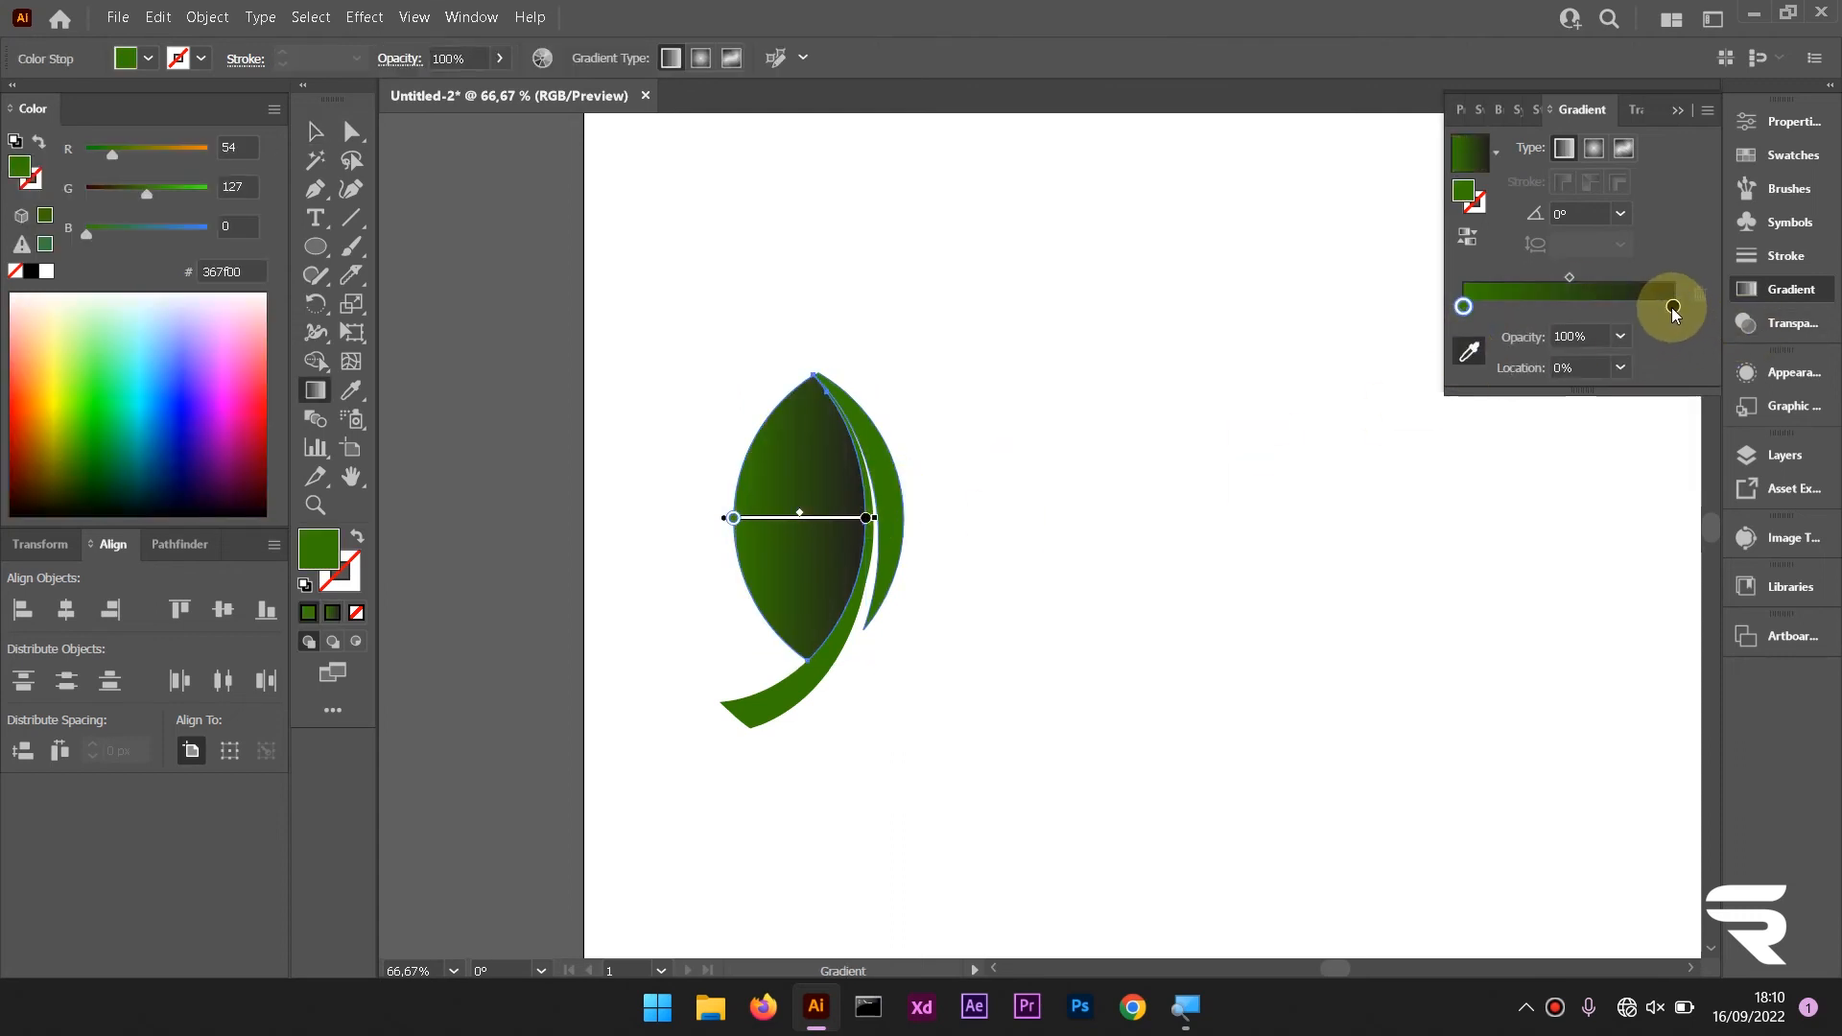
click(890, 466)
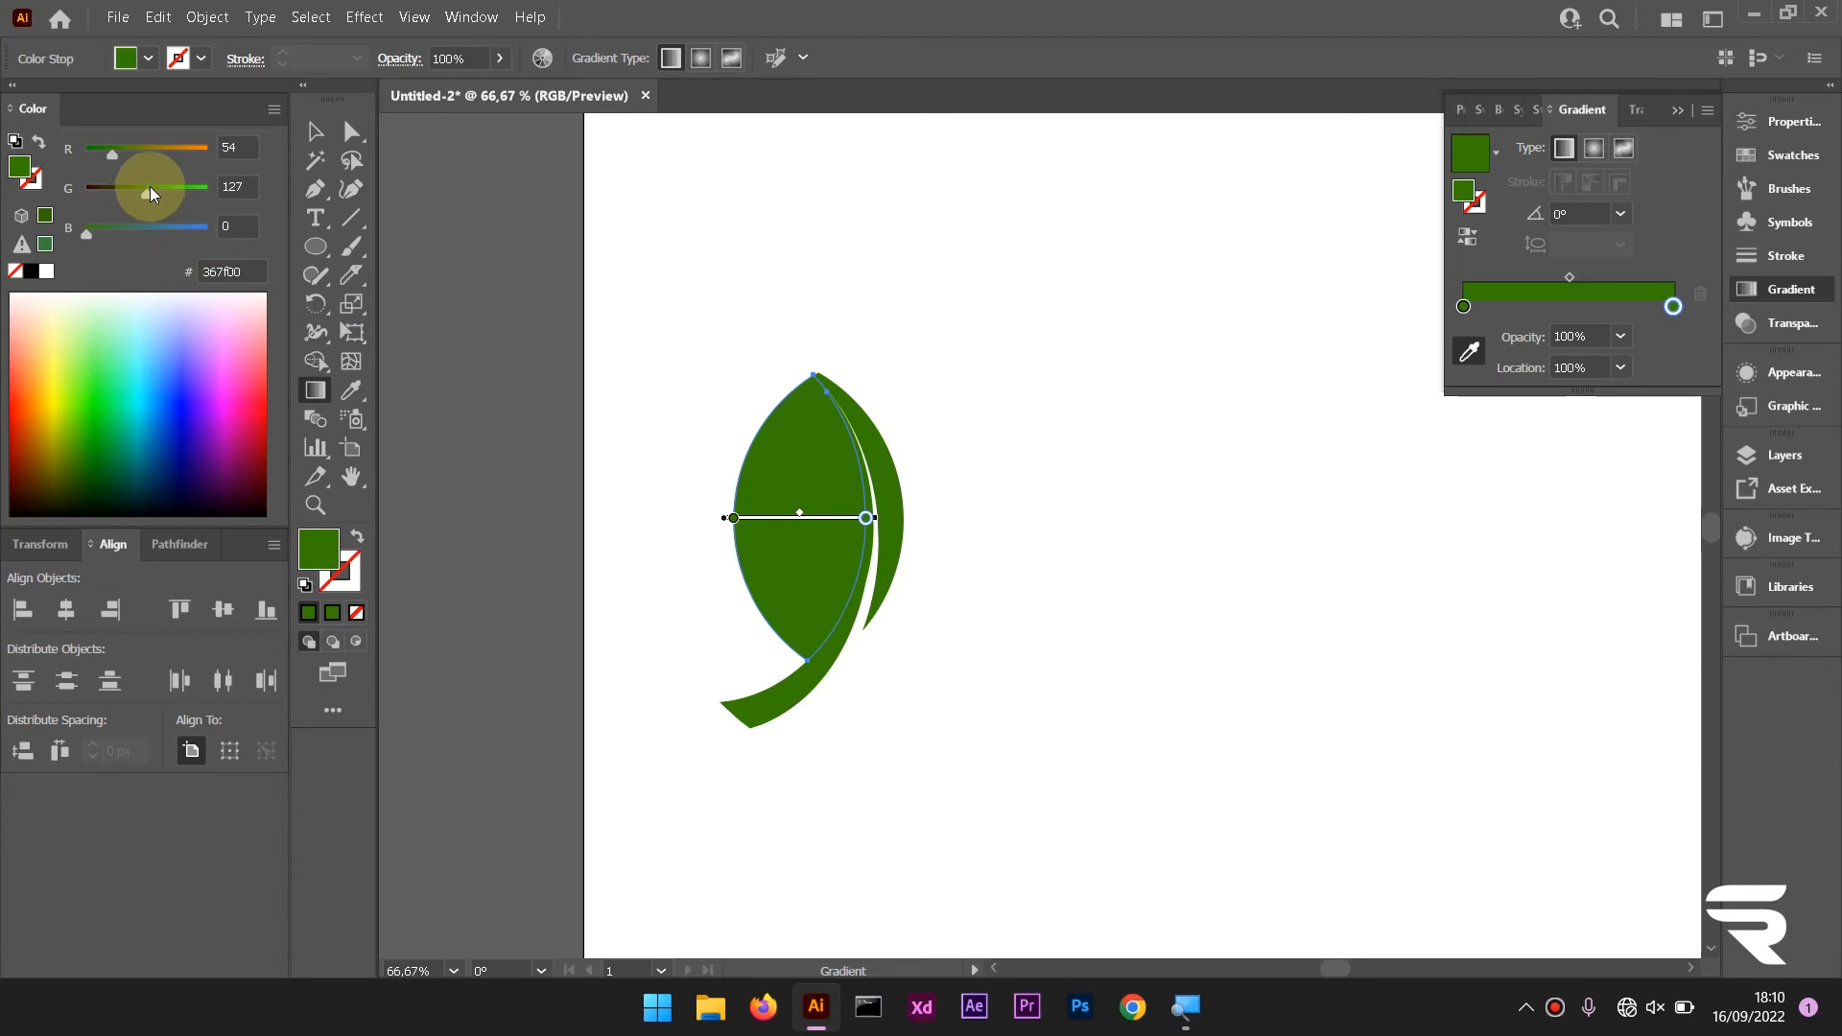
drag(149, 186, 182, 188)
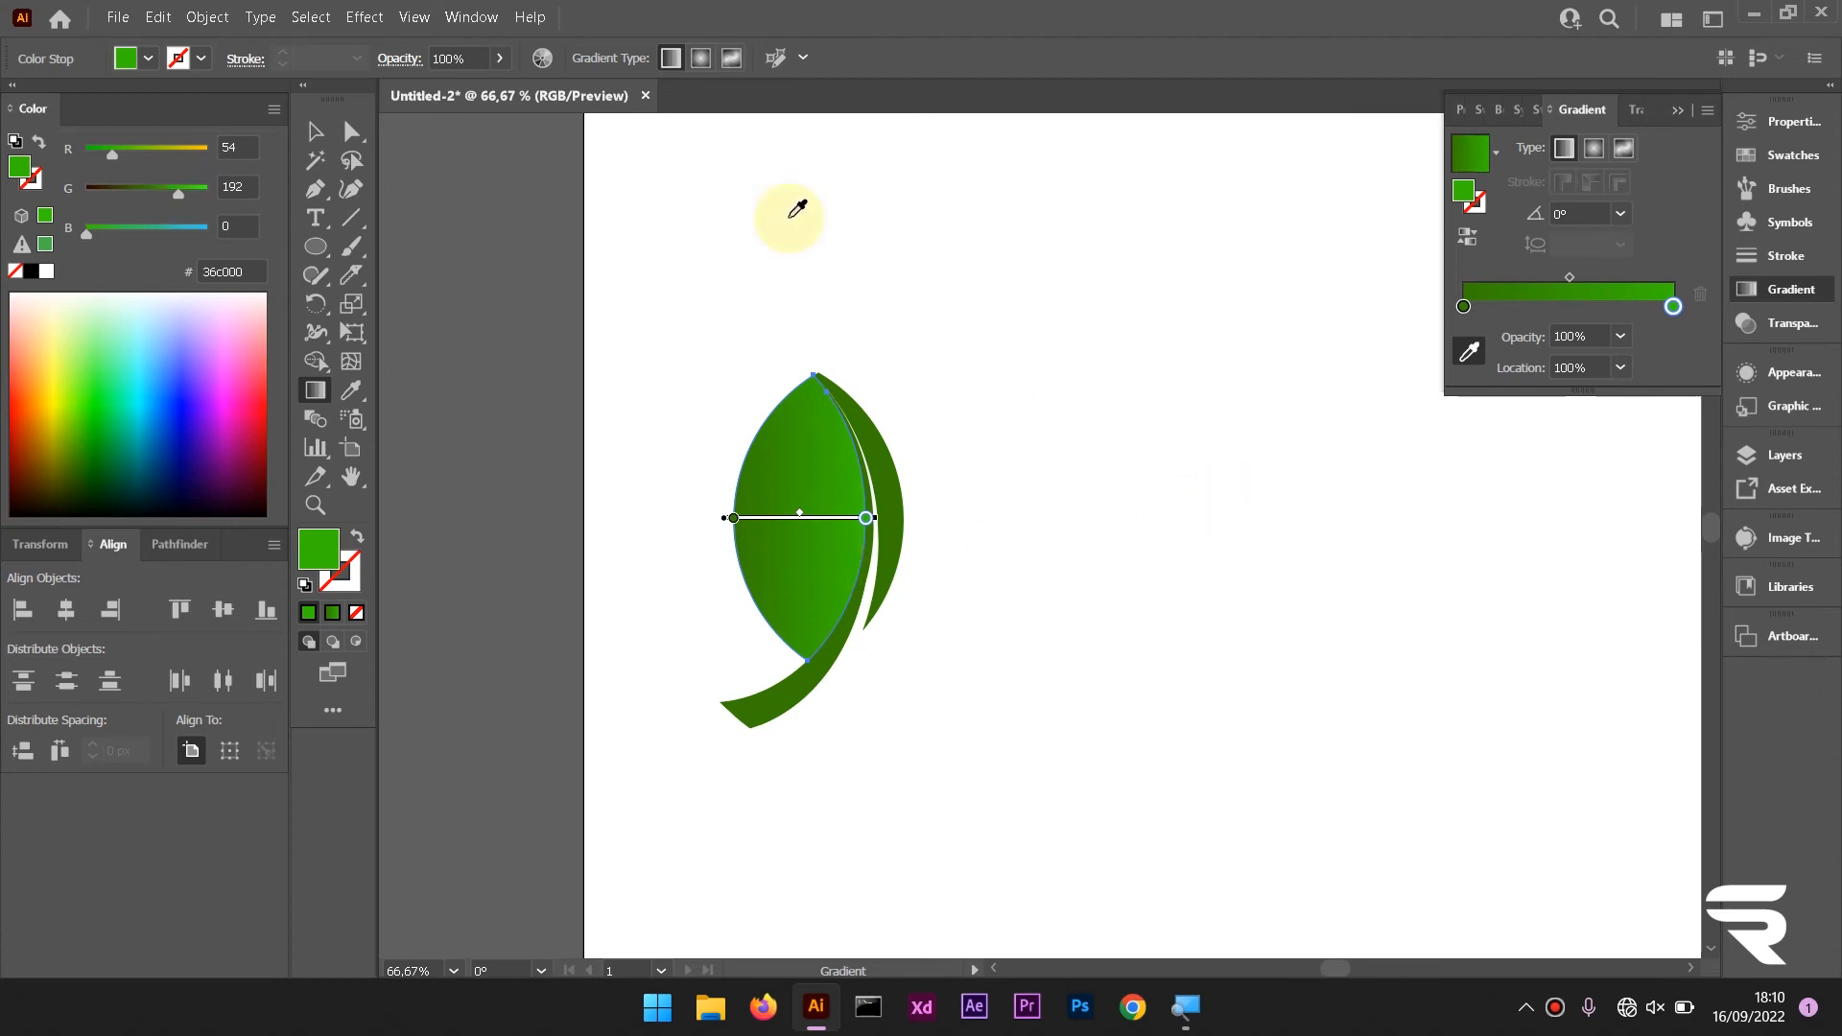
click(312, 144)
click(932, 308)
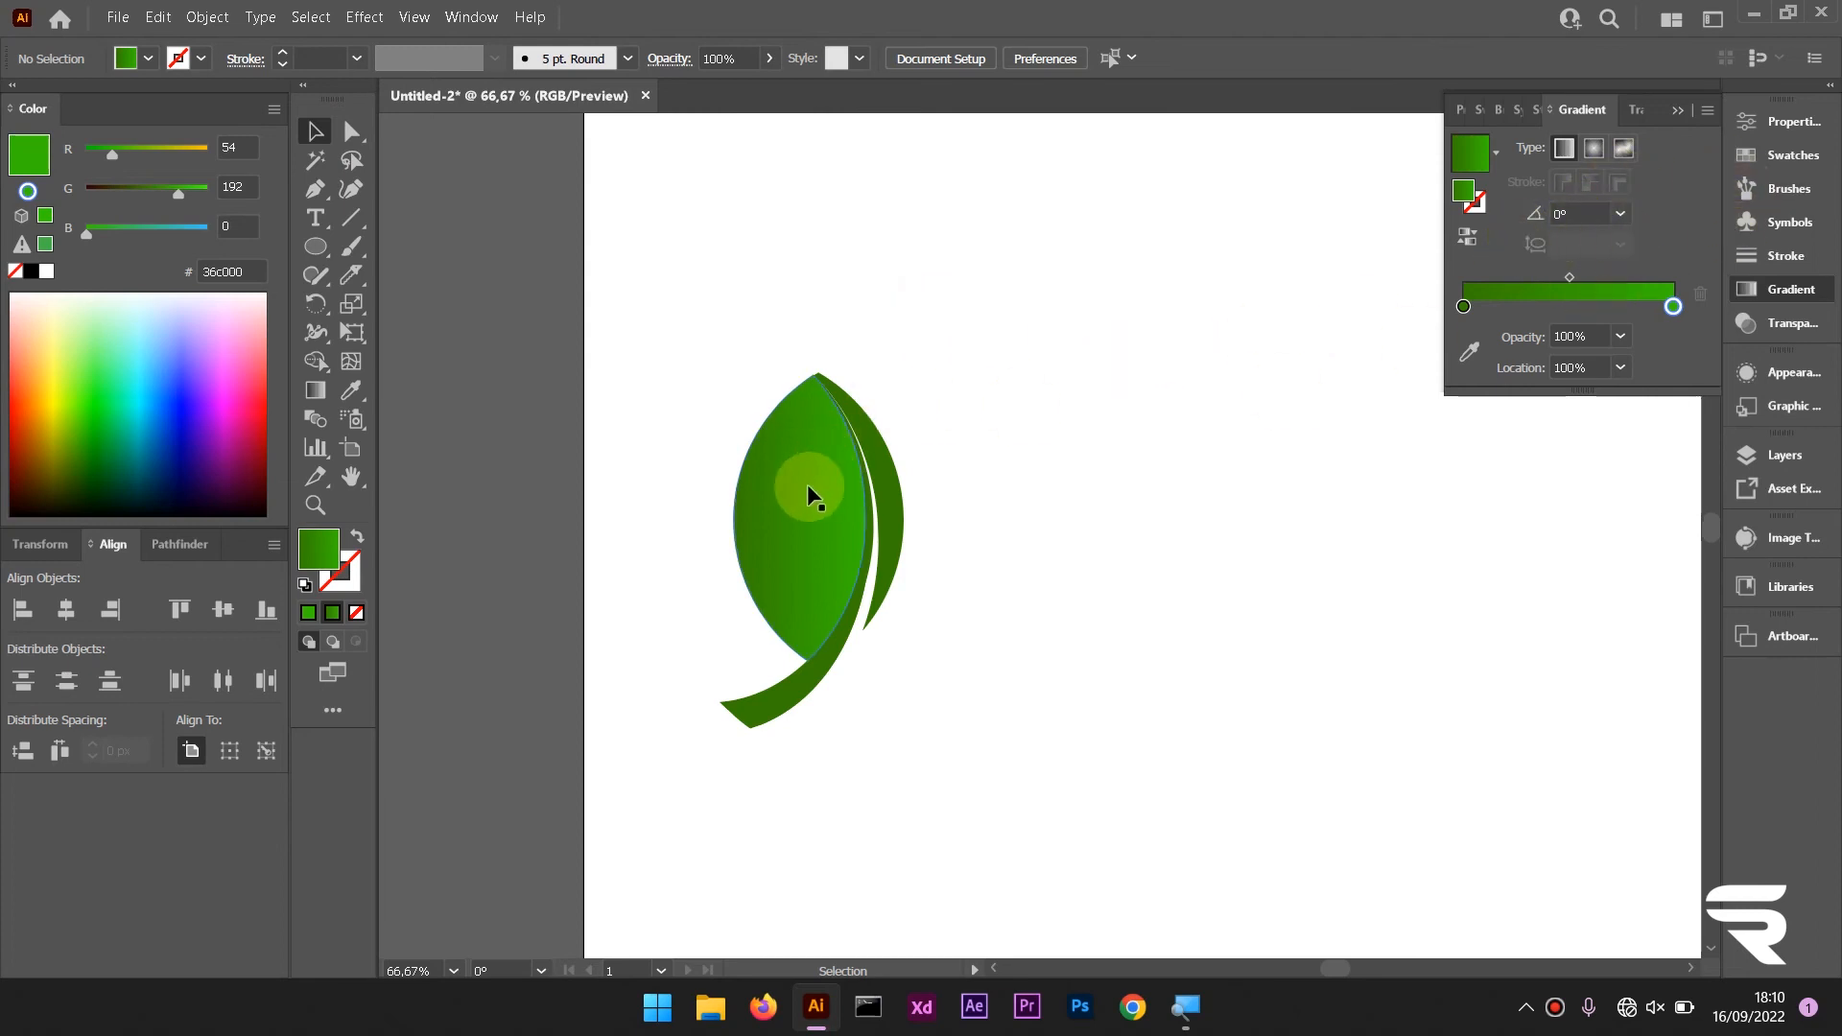
Redraw the gradient direction across the leaf's left section at an angle of about -15.3°
key(g)
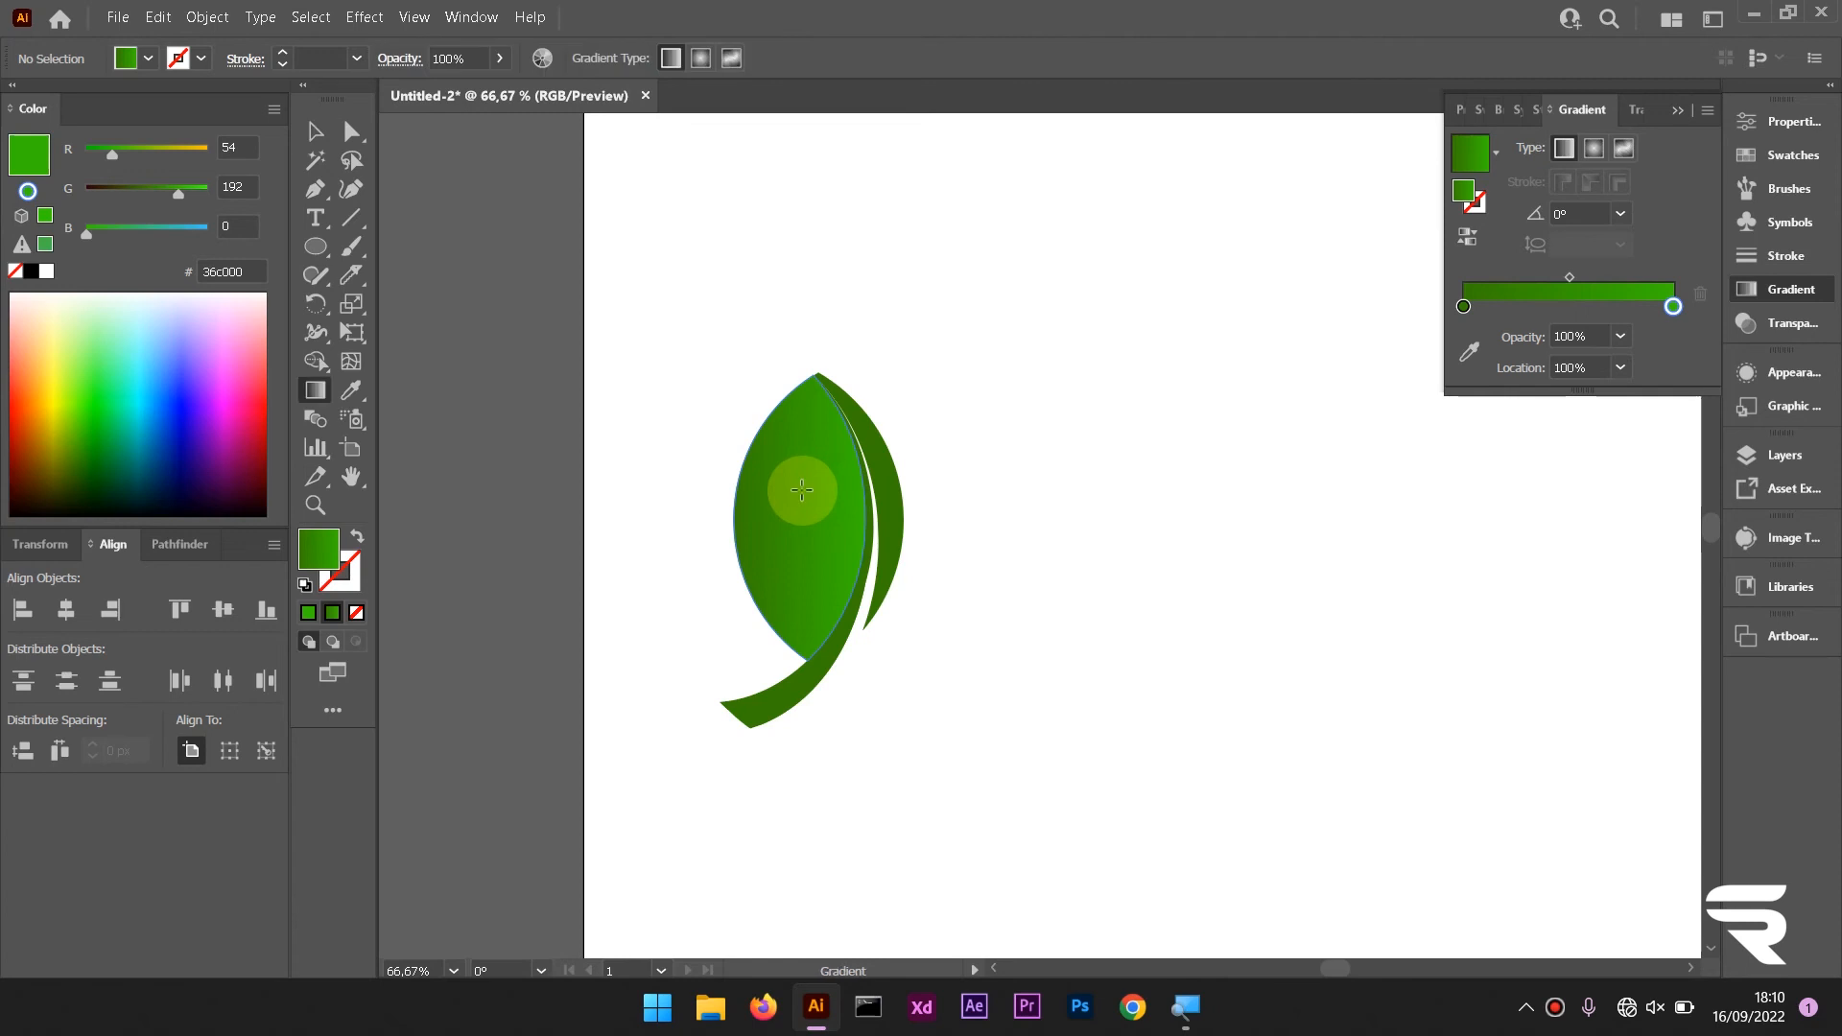
drag(751, 501, 869, 553)
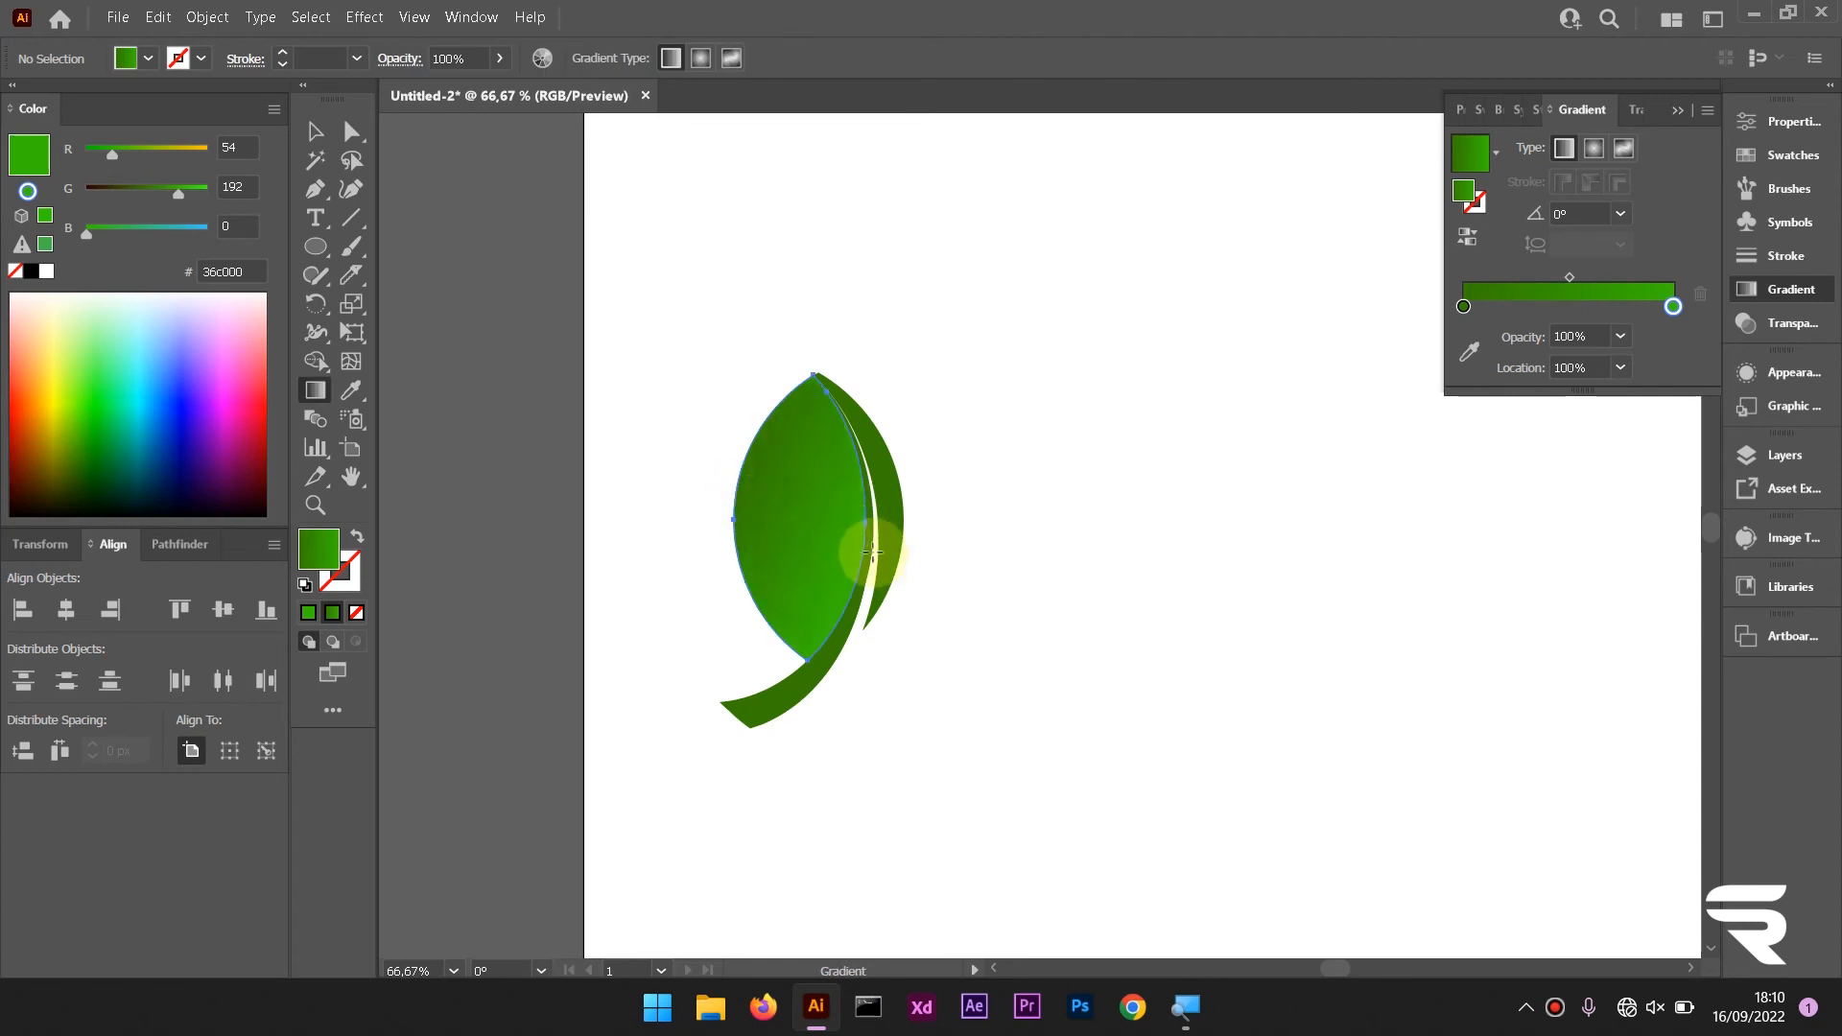
drag(778, 472, 804, 593)
mouse_move(664, 477)
mouse_down()
mouse_move(883, 522)
mouse_move(823, 528)
mouse_move(851, 497)
mouse_move(721, 479)
mouse_move(743, 485)
mouse_move(745, 441)
mouse_move(768, 457)
mouse_up()
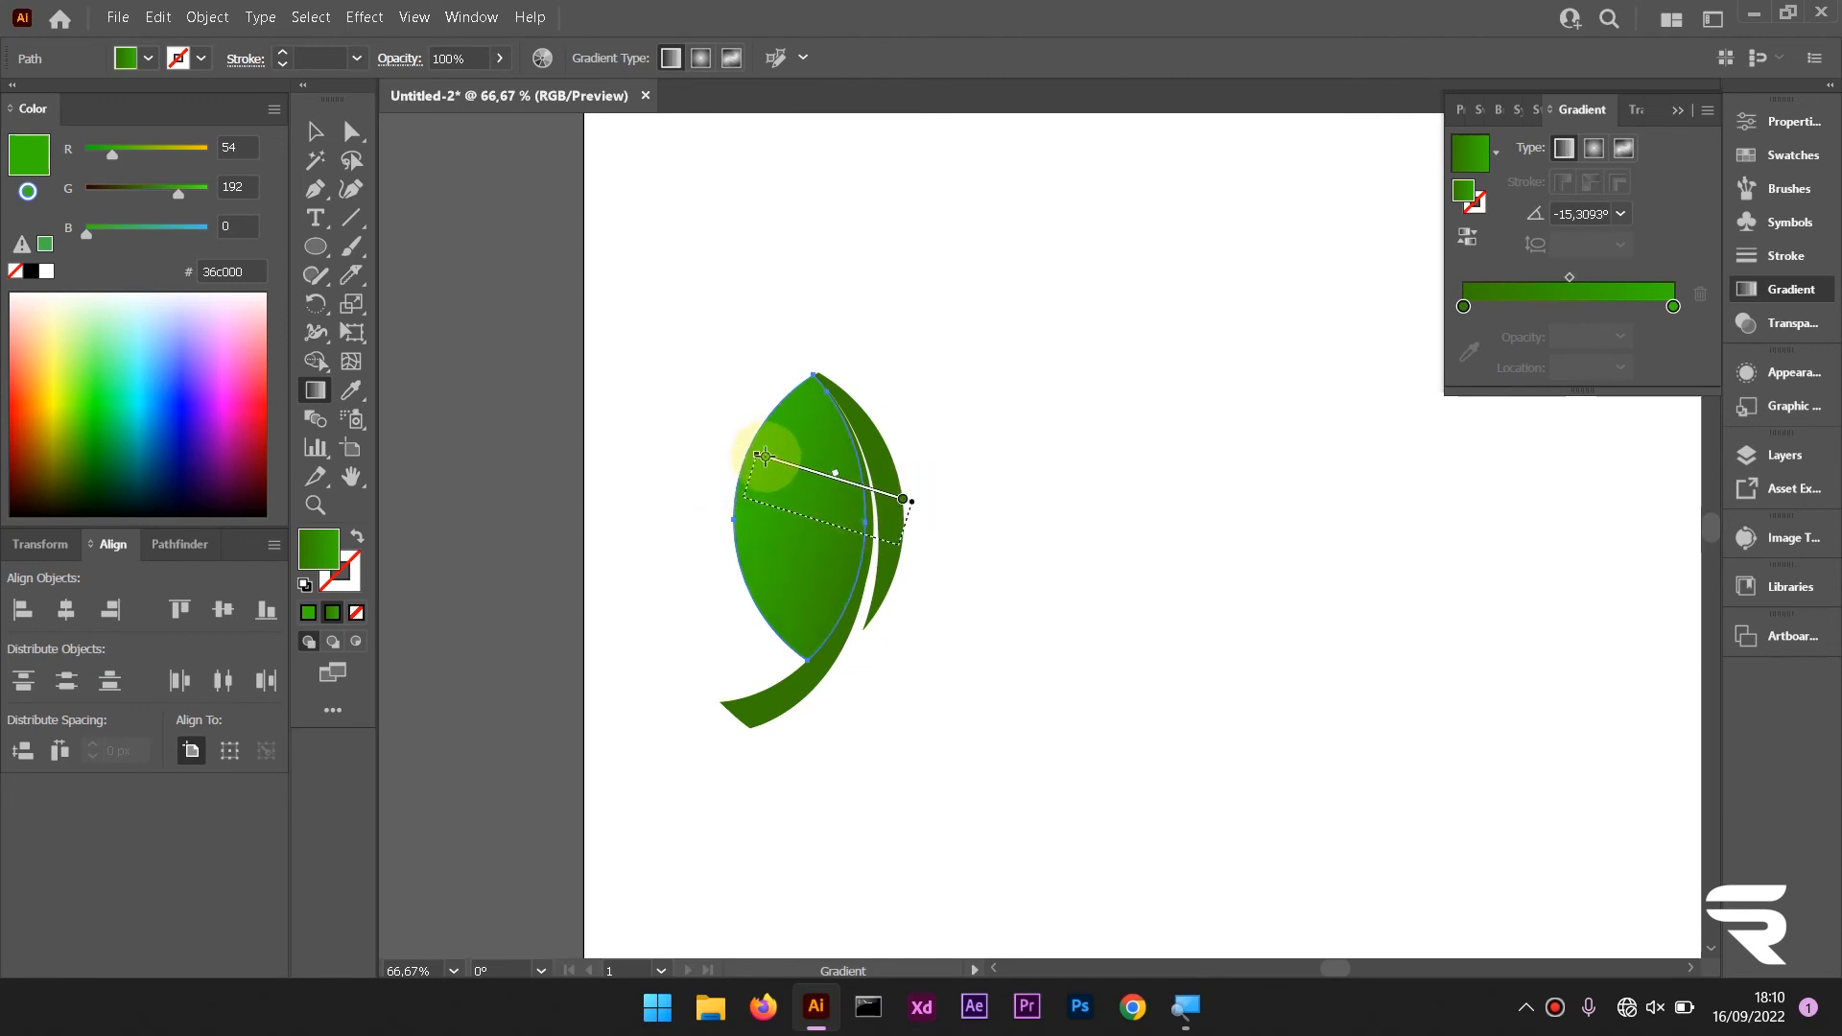
Redraw the gradient direction across the leaf's left section at an angle of about 156.3°, then deselect
drag(936, 567, 765, 498)
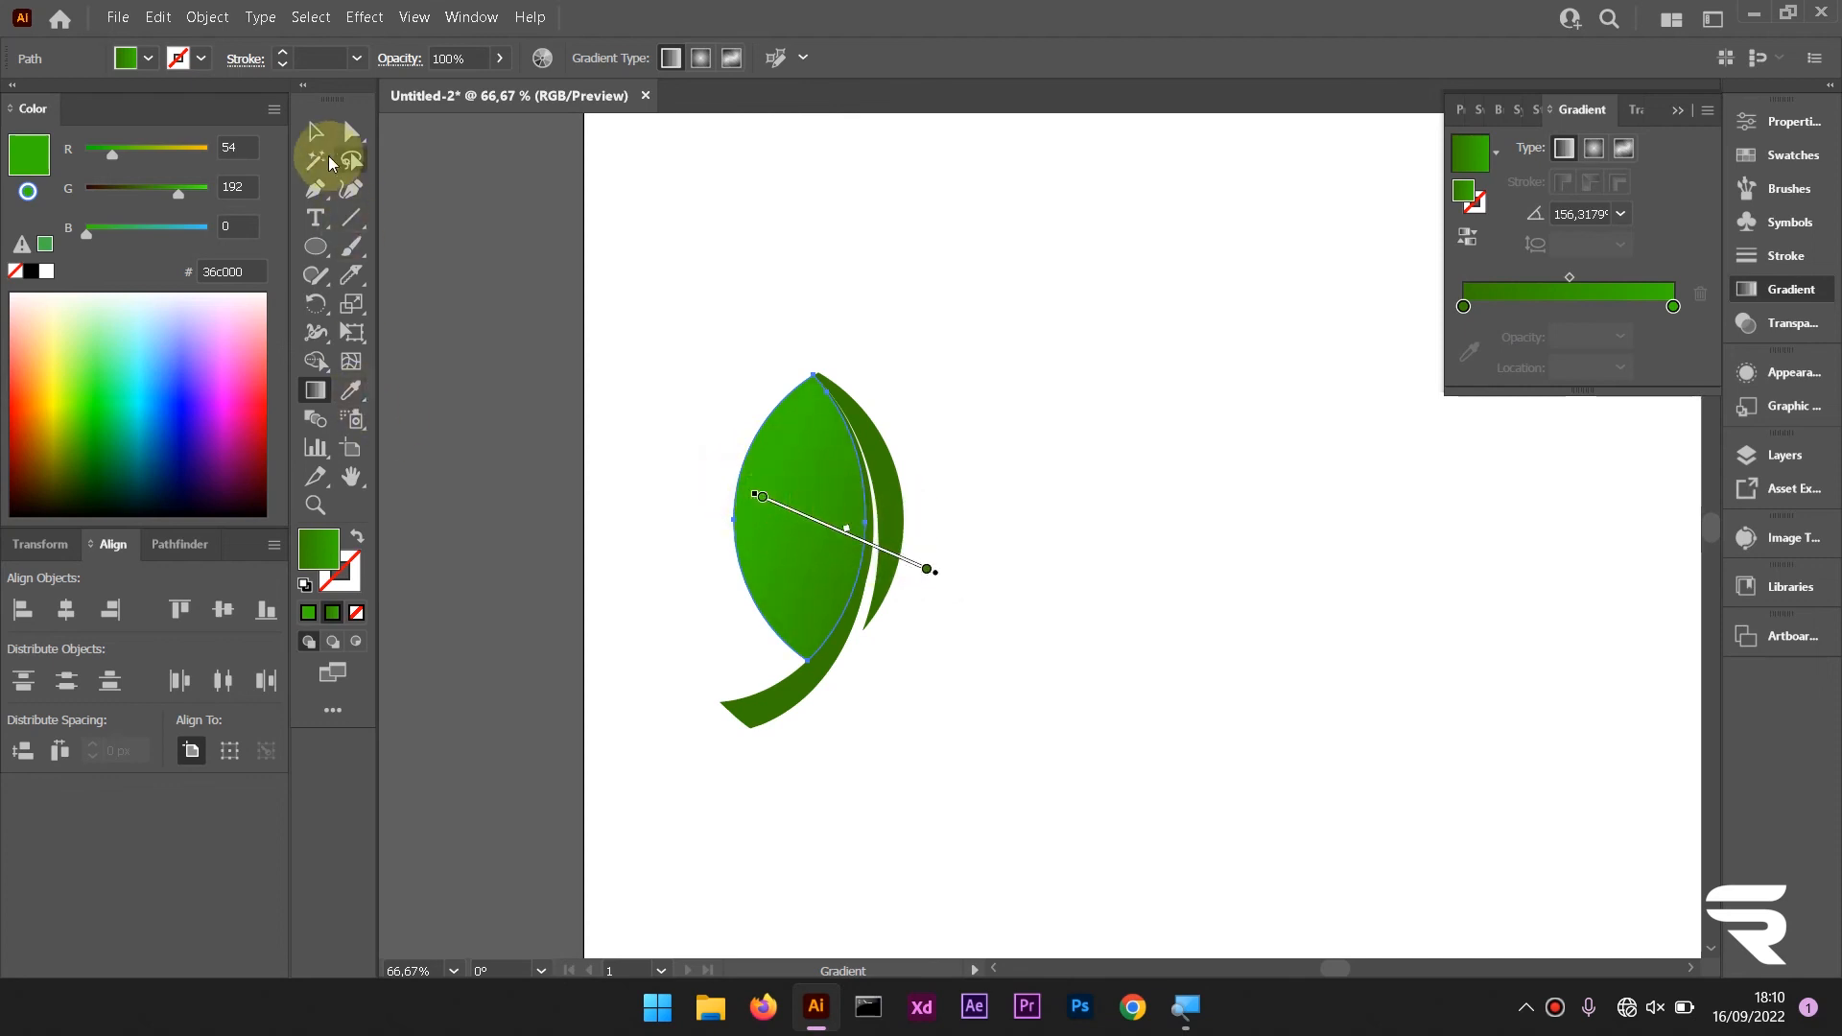
click(314, 130)
click(809, 261)
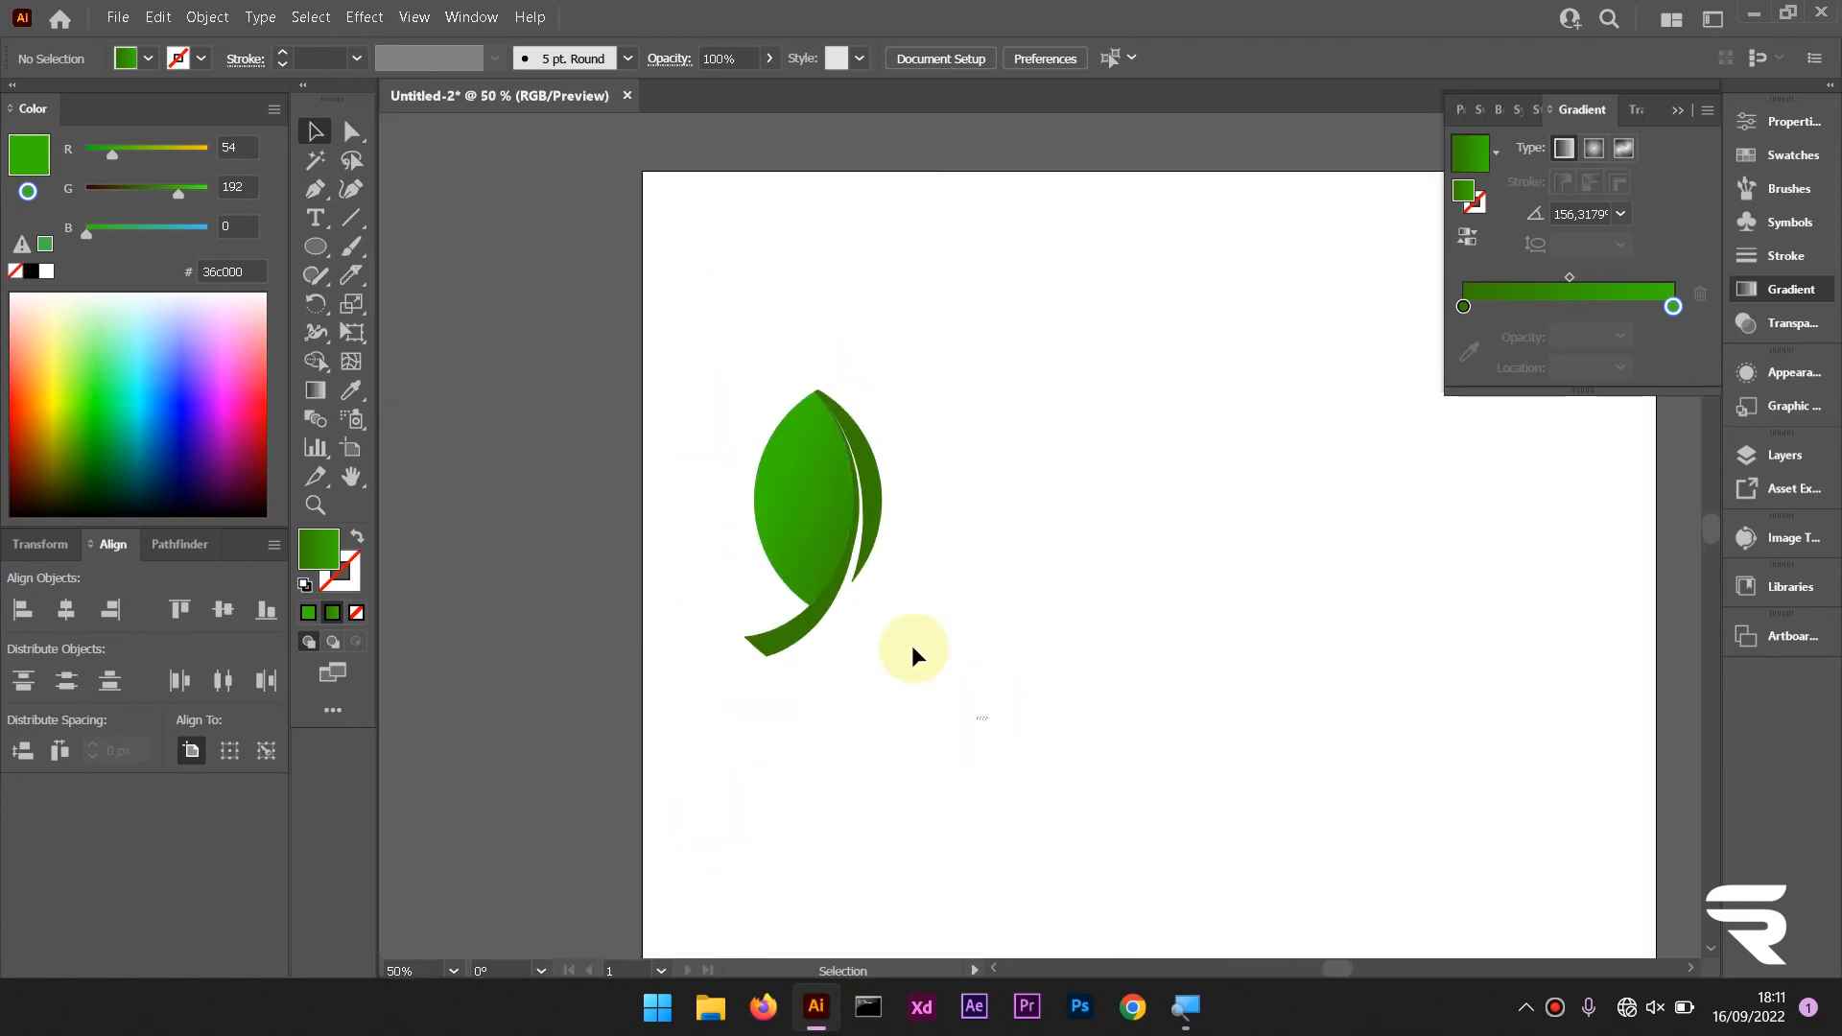
Duplicate the whole leaf, place the copy beside the original on its right, and deselect
click(839, 470)
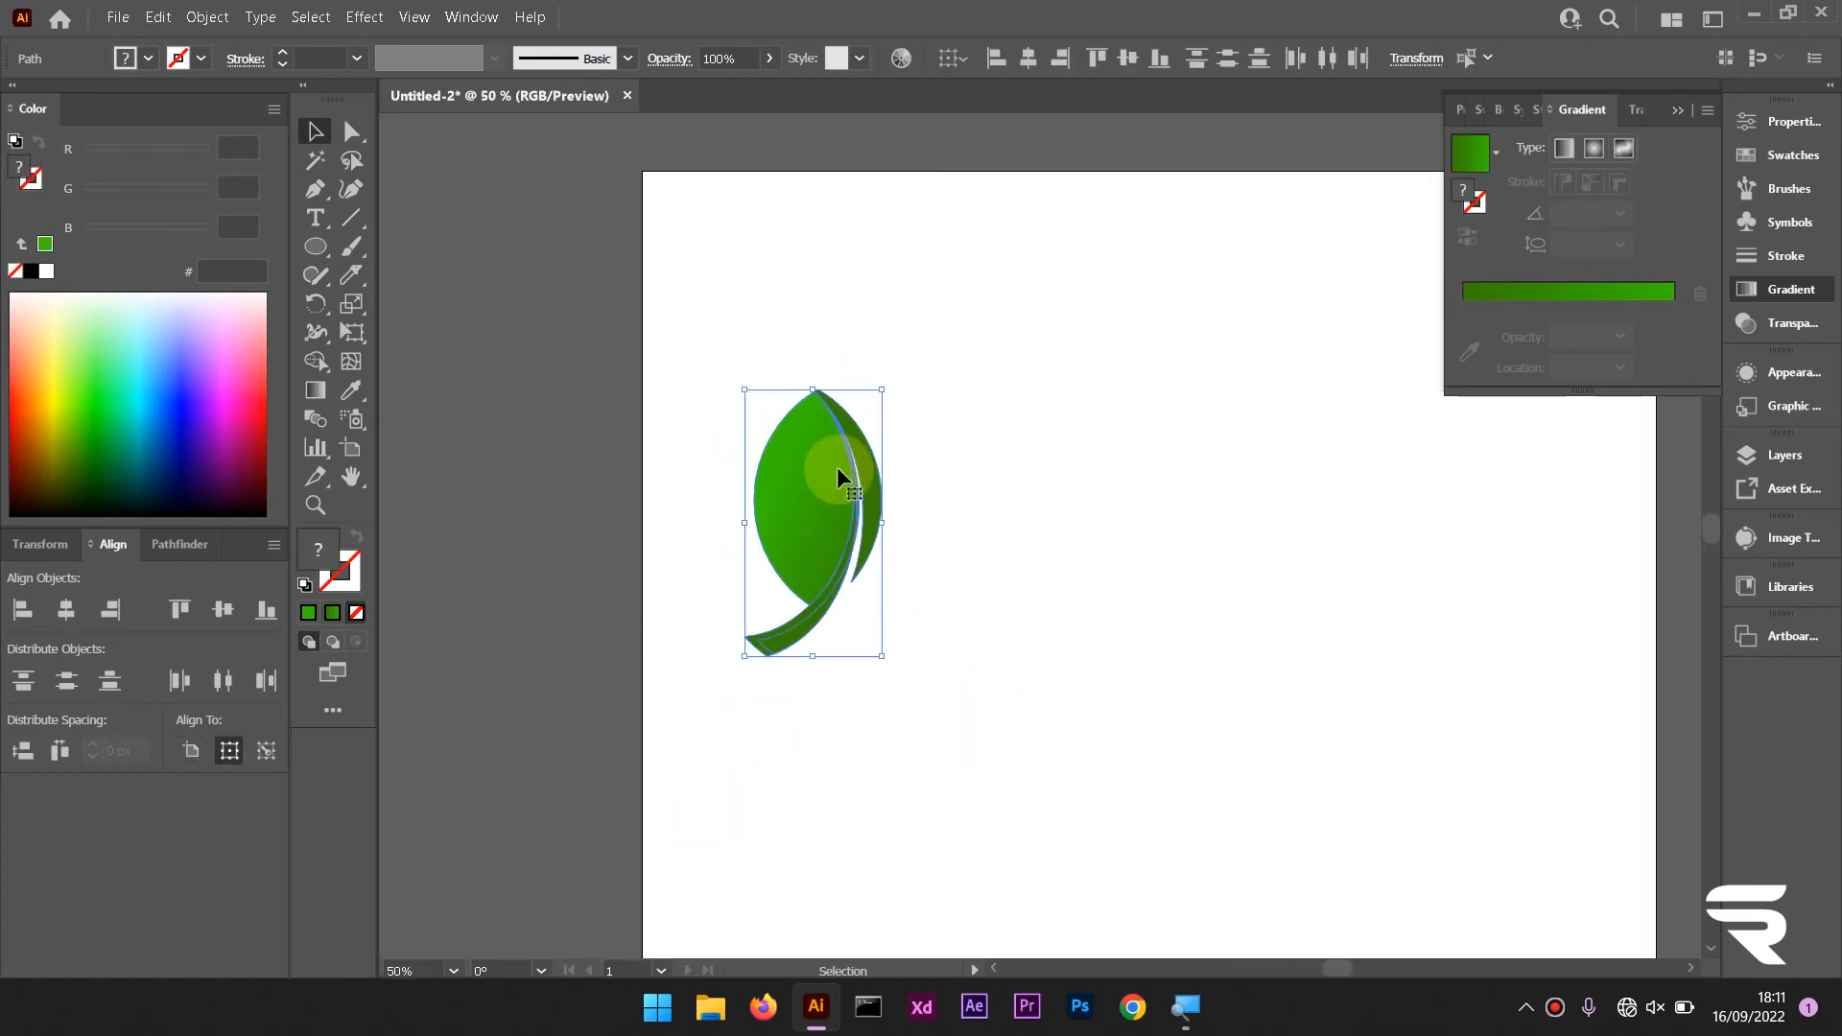
drag(839, 470, 1063, 470)
key(ctrl+1)
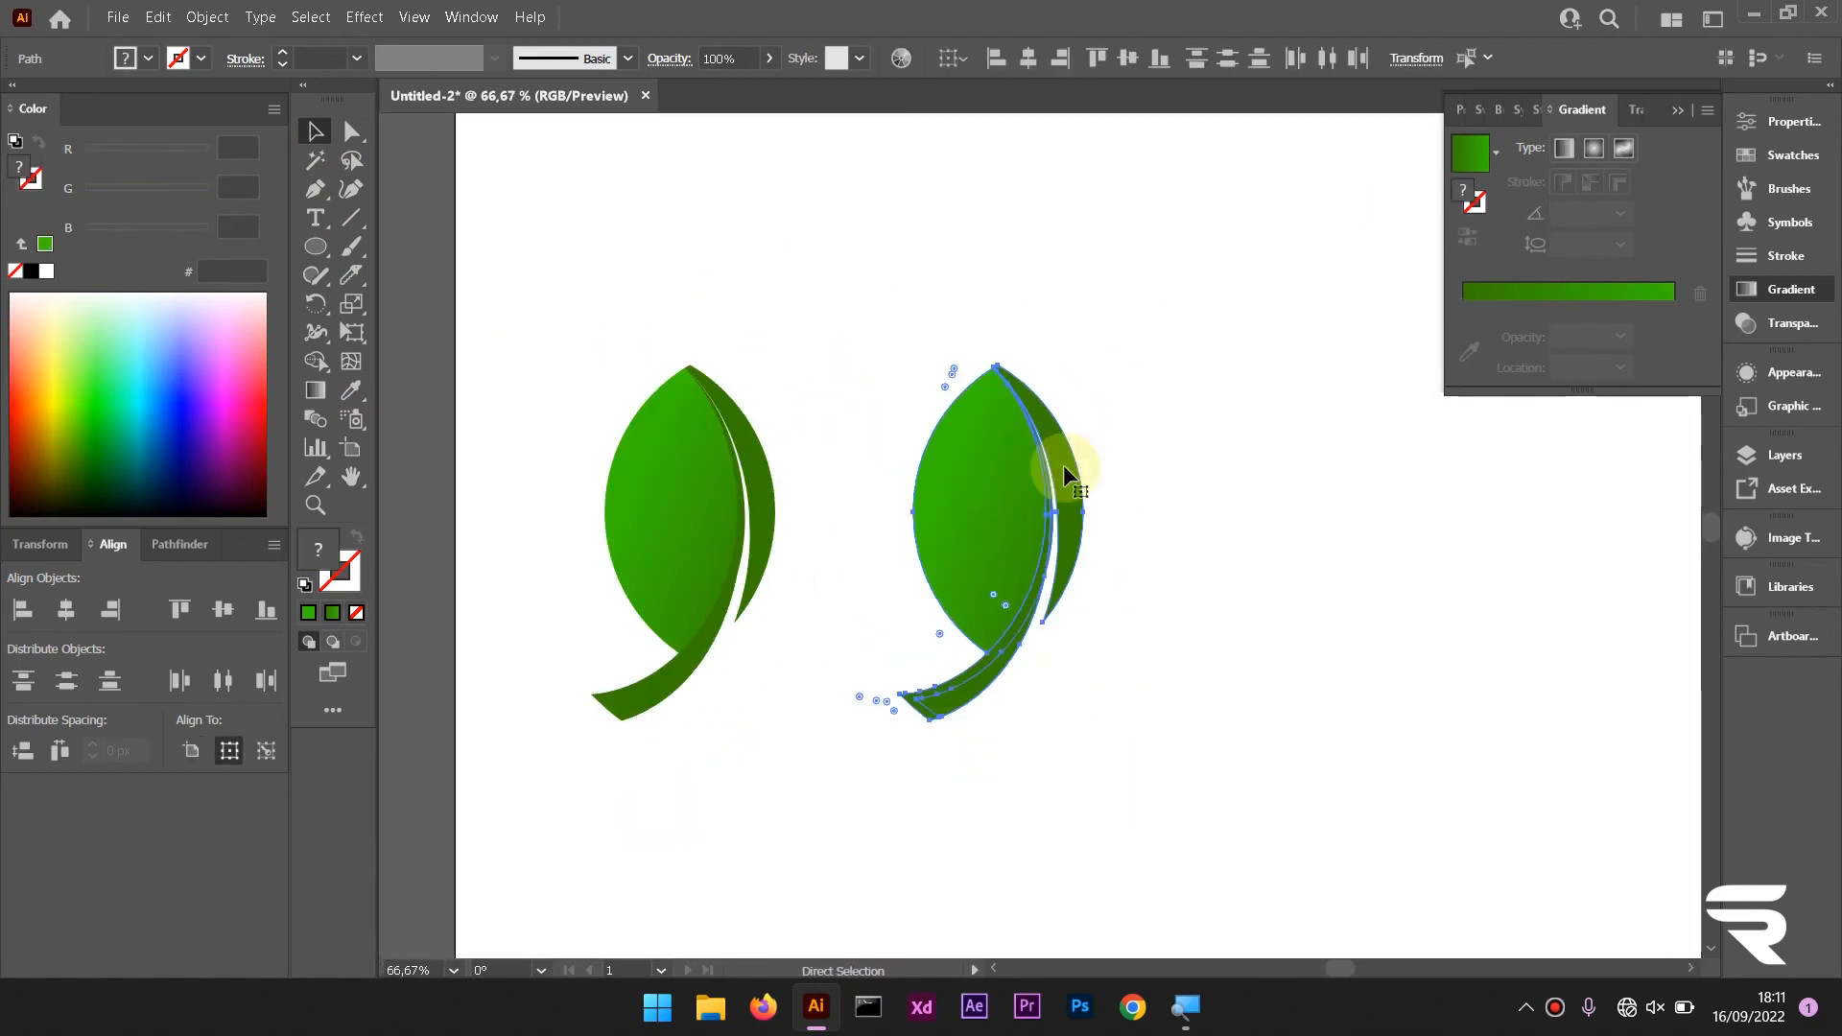
click(1226, 459)
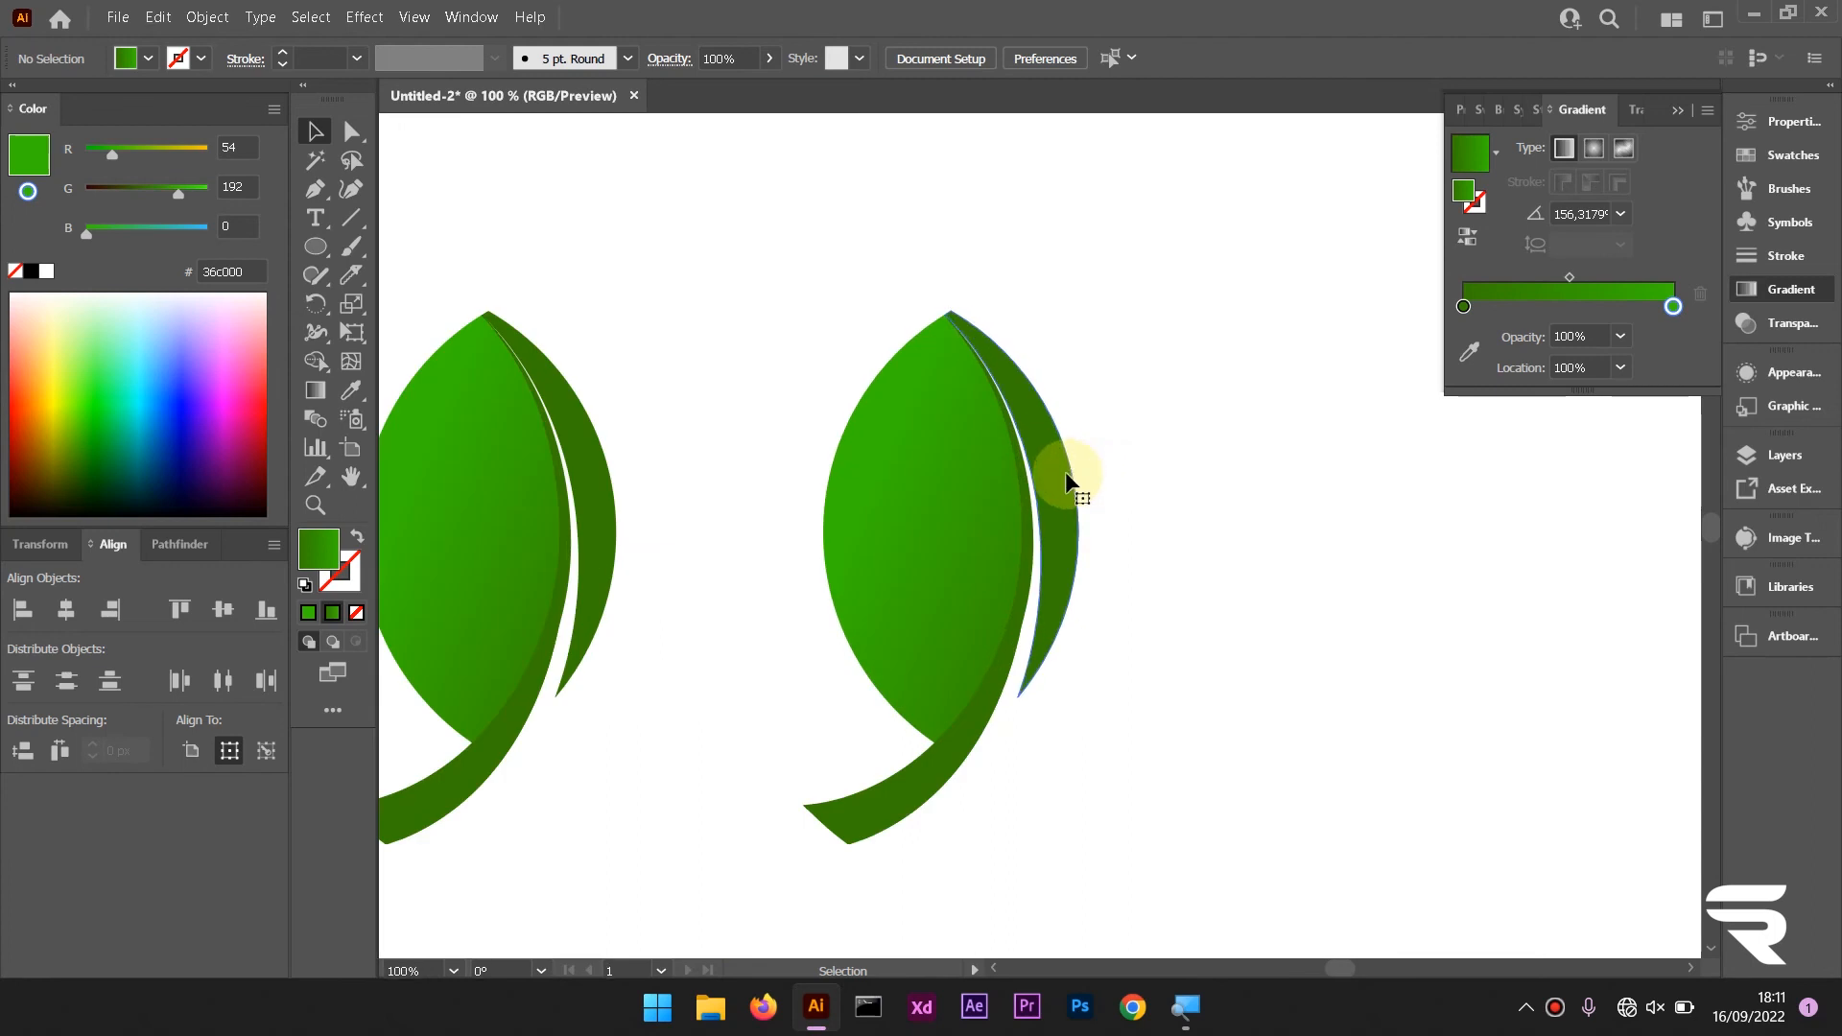
Copy the left section's green gradient onto the copied leaf's right sliver and lower stem piece with the Eyedropper, then deselect
click(1065, 475)
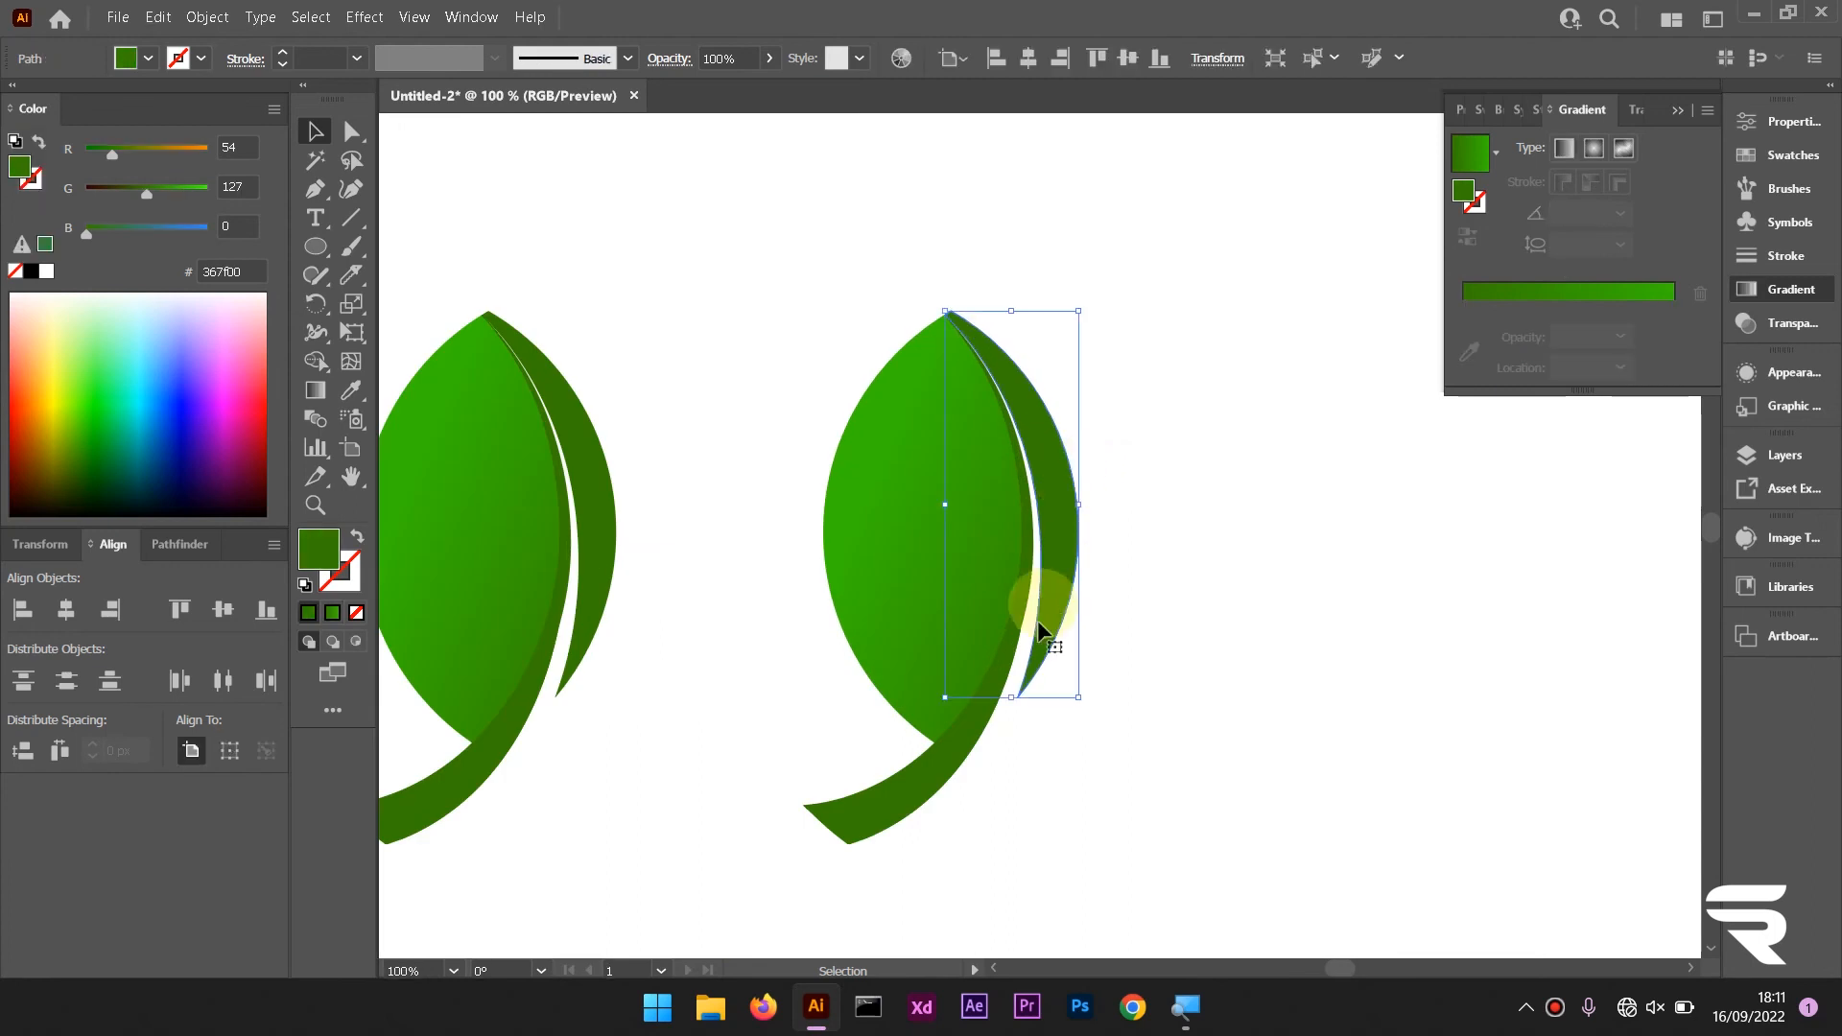
shift+click(941, 777)
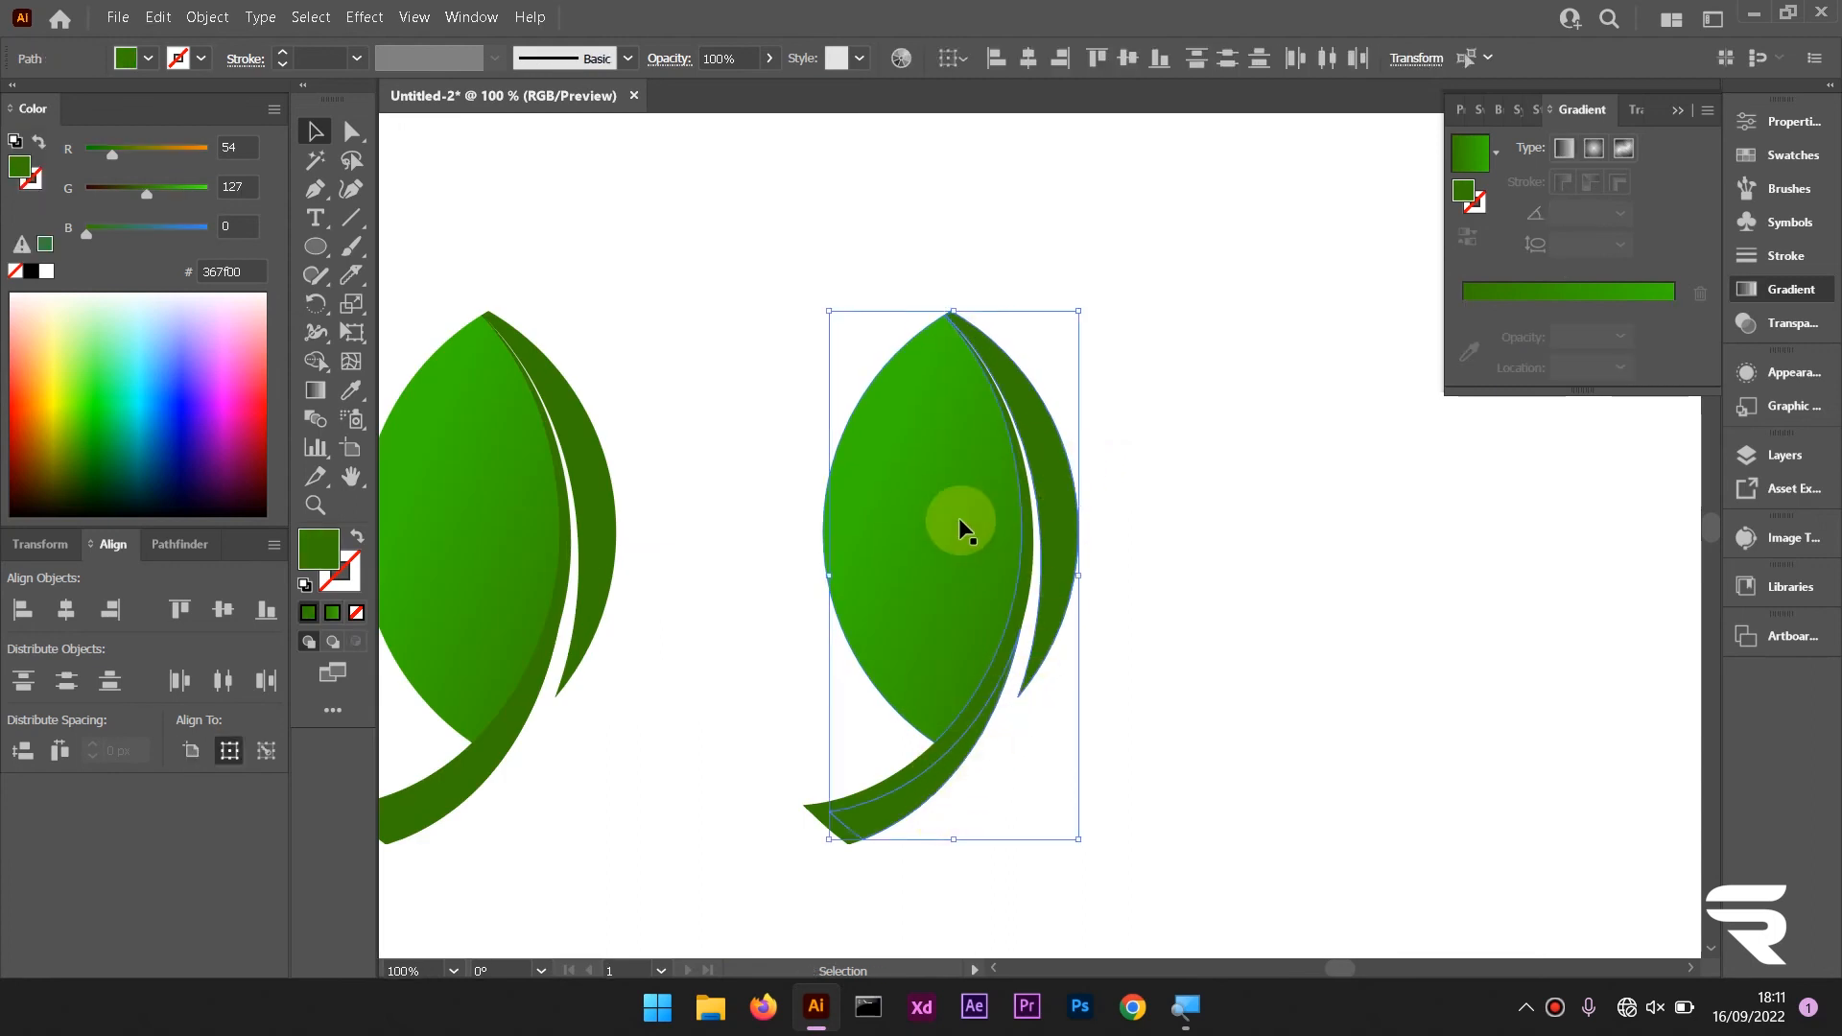
scroll(958, 523, up, 1)
key(i)
click(964, 518)
scroll(964, 517, down, 2)
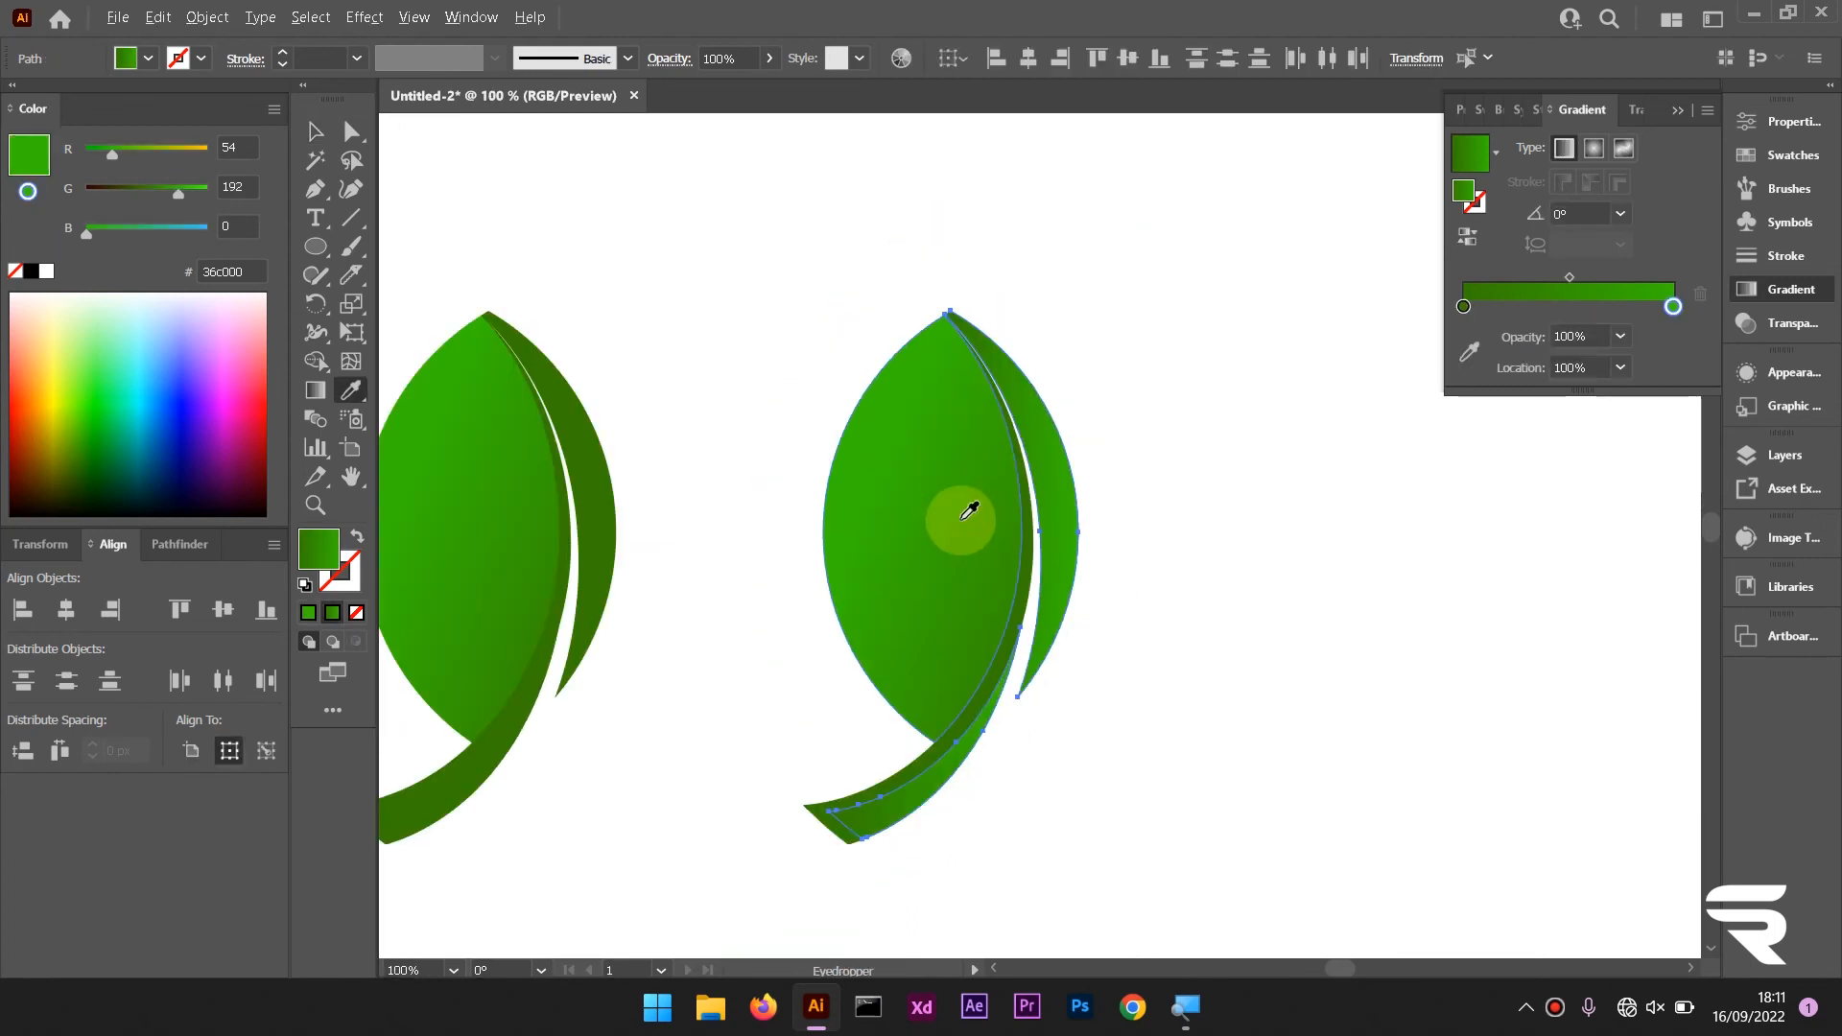
scroll(964, 518, up, 1)
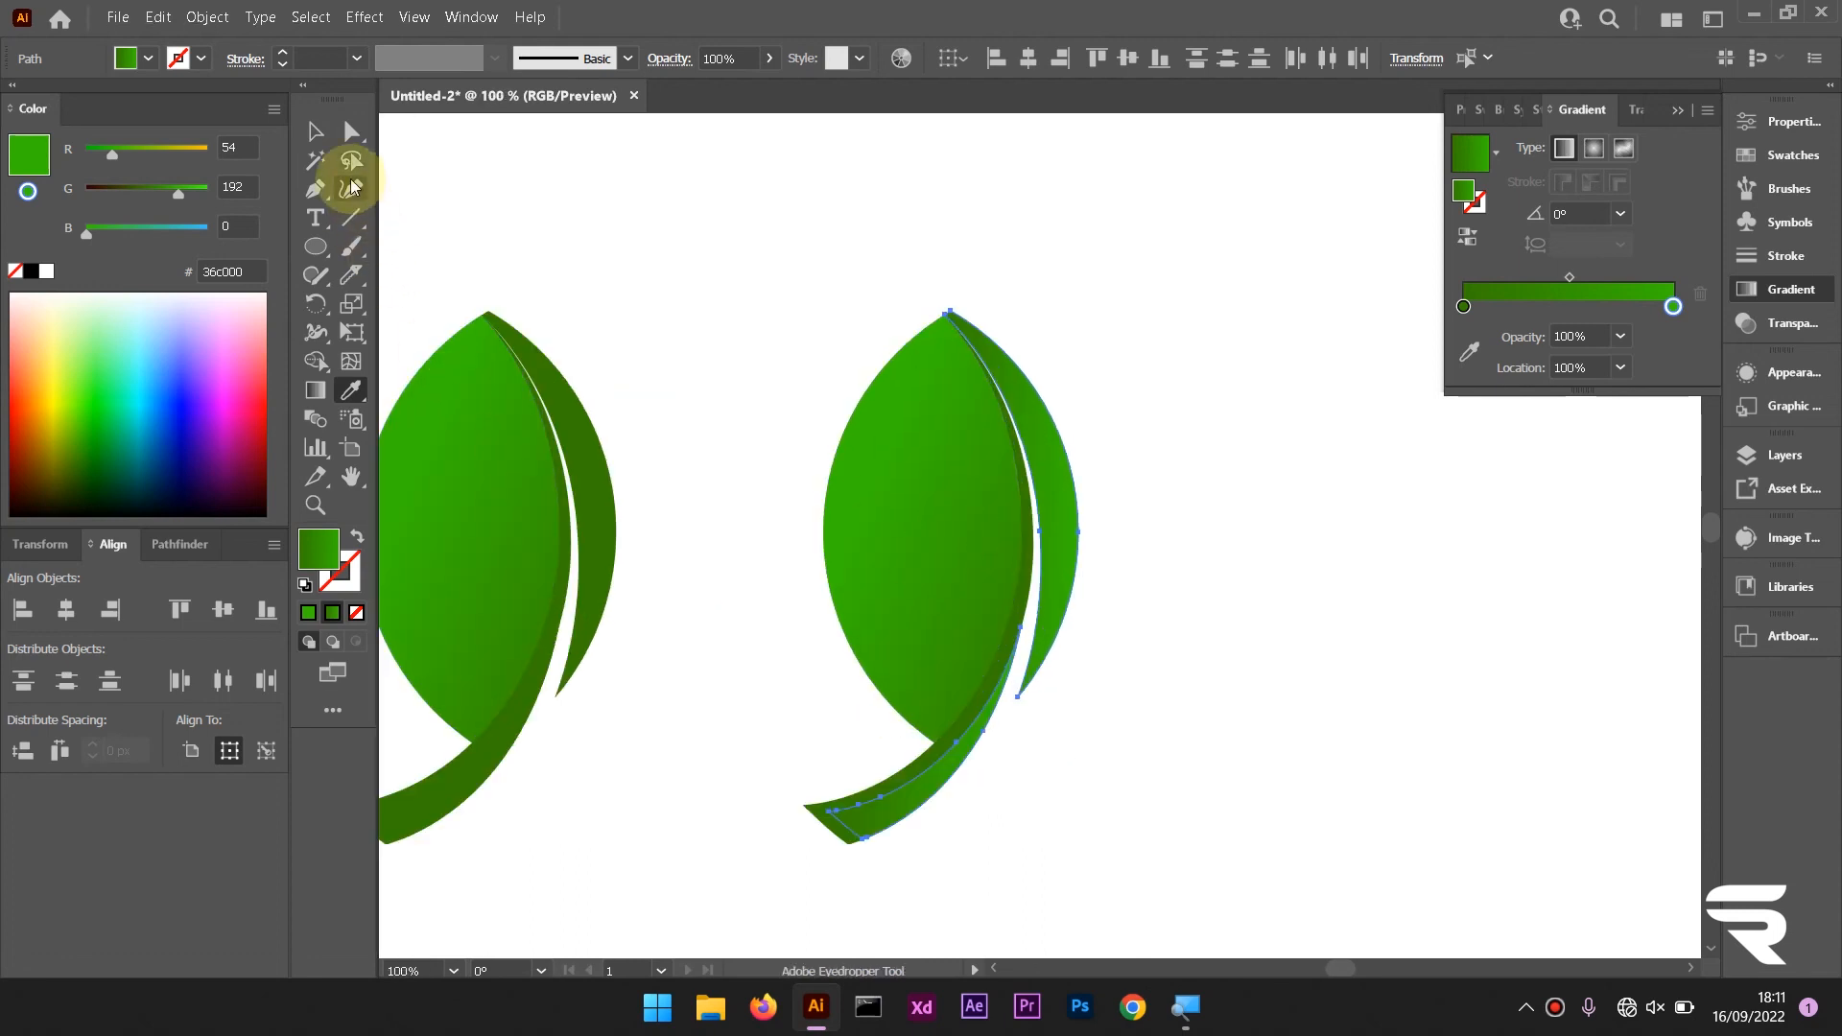
click(316, 131)
click(938, 284)
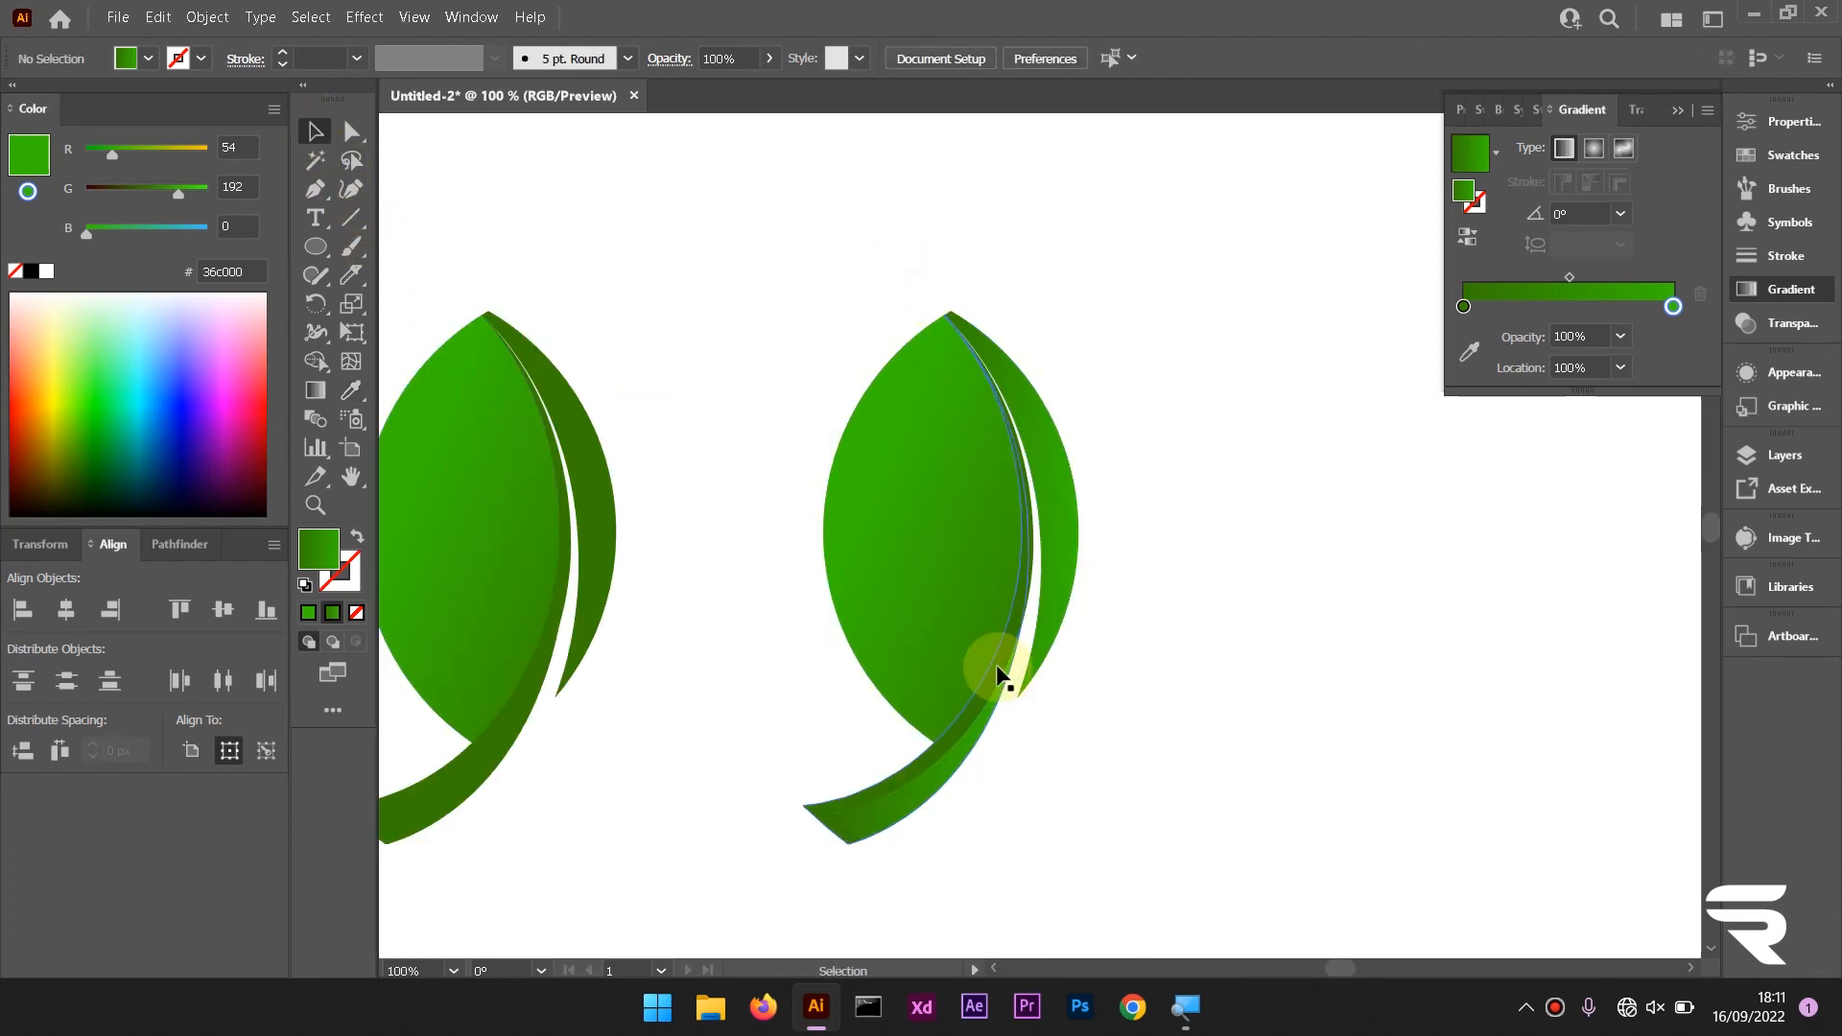
Merge the copied leaf's overlapping stem pieces into one dark green 367f00 shape with Shape Builder, then deselect
click(1000, 681)
key(ctrl+minus)
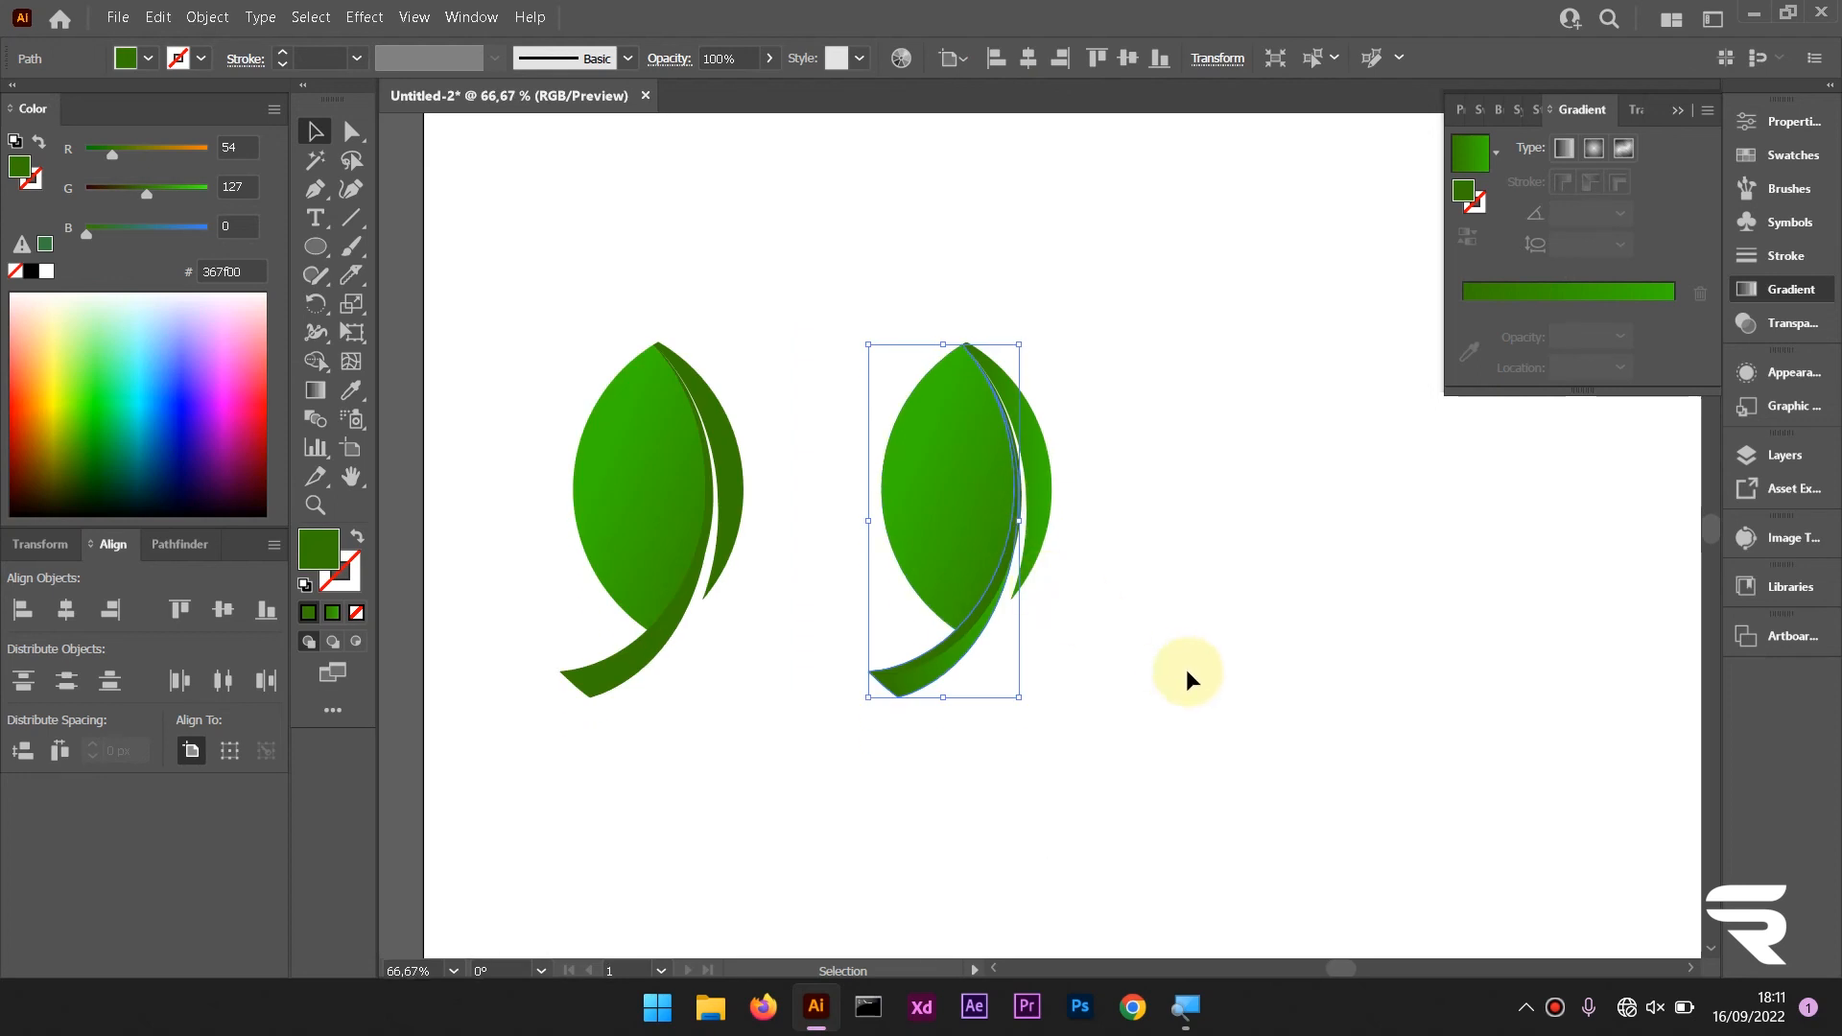
drag(1186, 670, 855, 316)
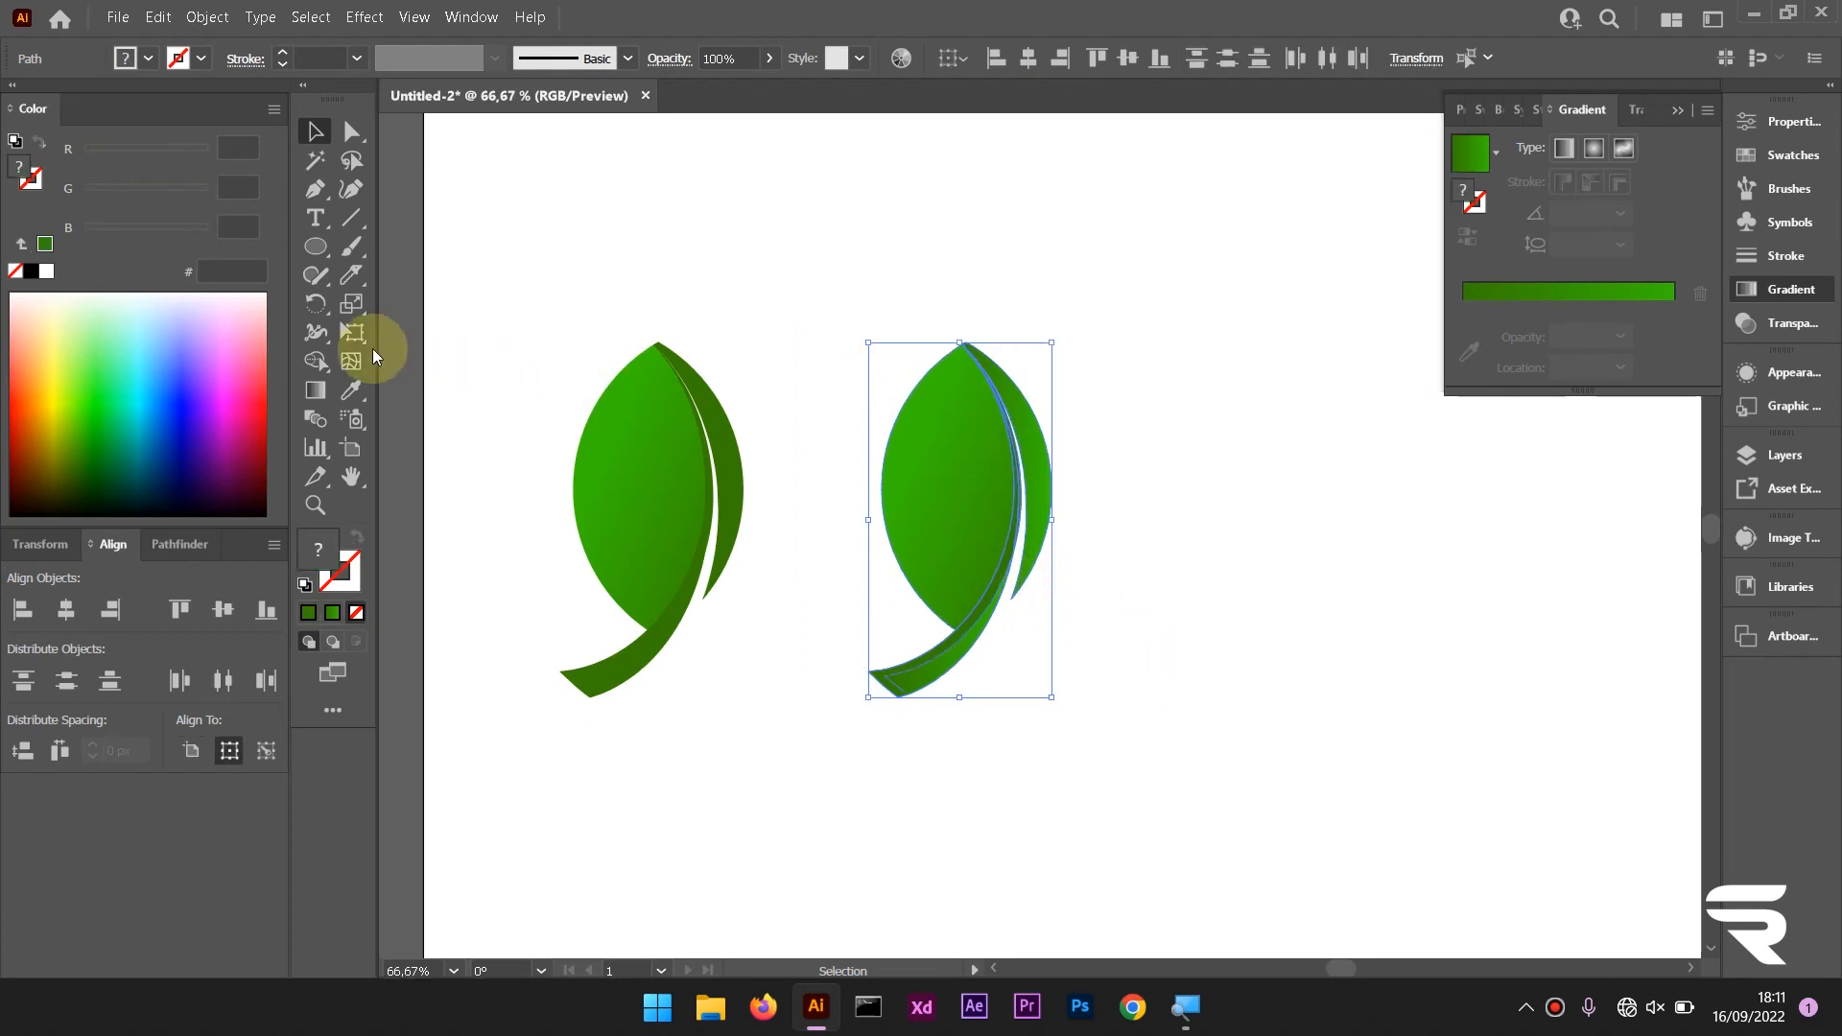
click(325, 359)
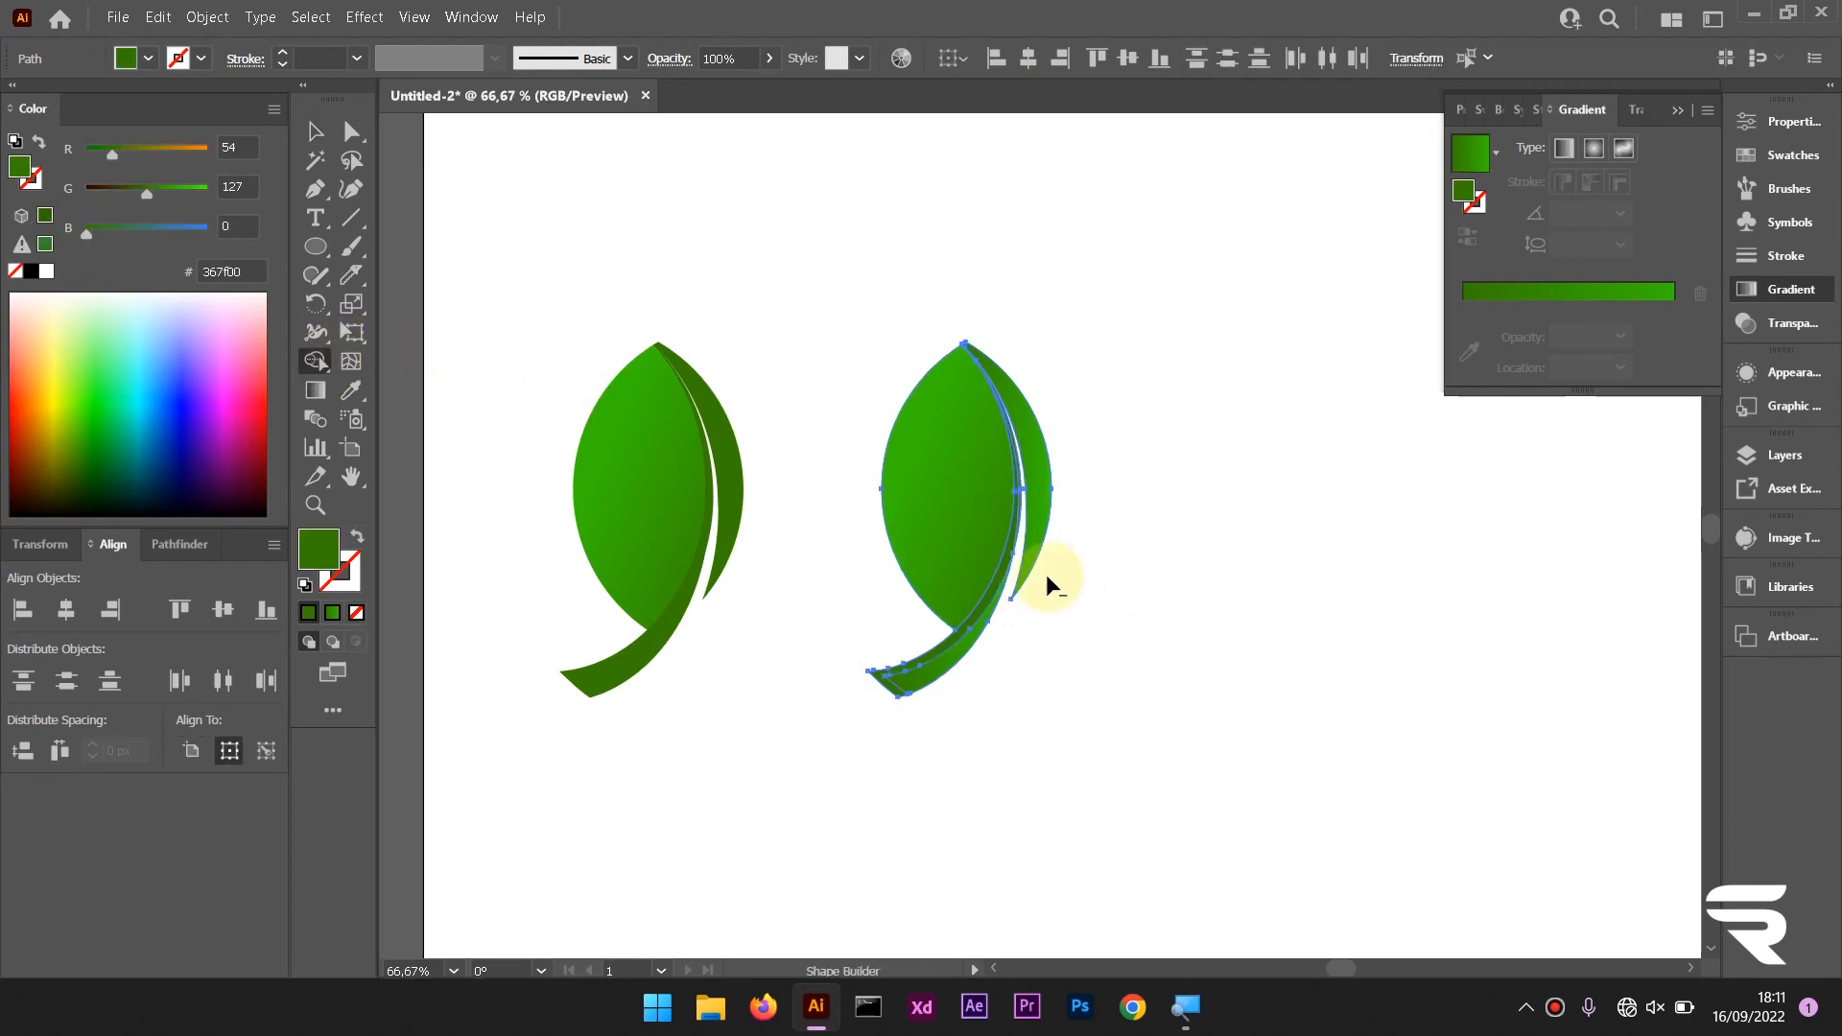
scroll(1045, 574, up, 3)
scroll(952, 481, up, 2)
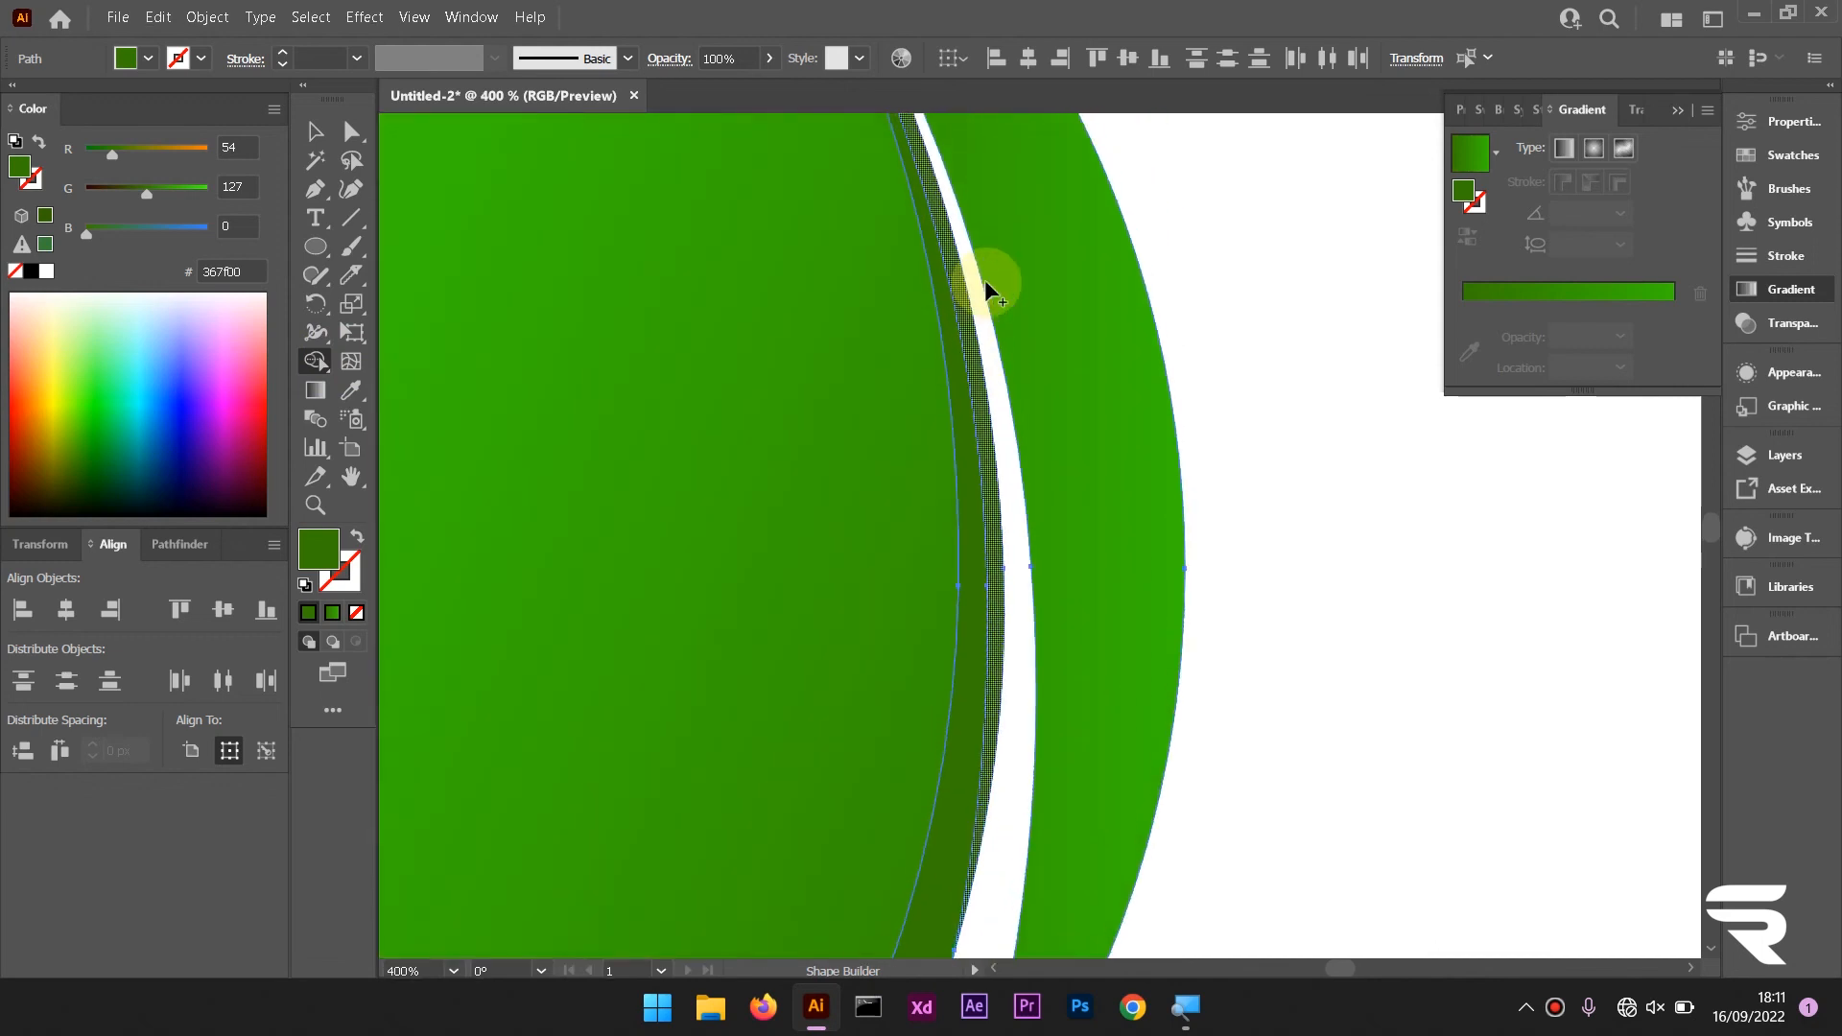
scroll(978, 441, down, 2)
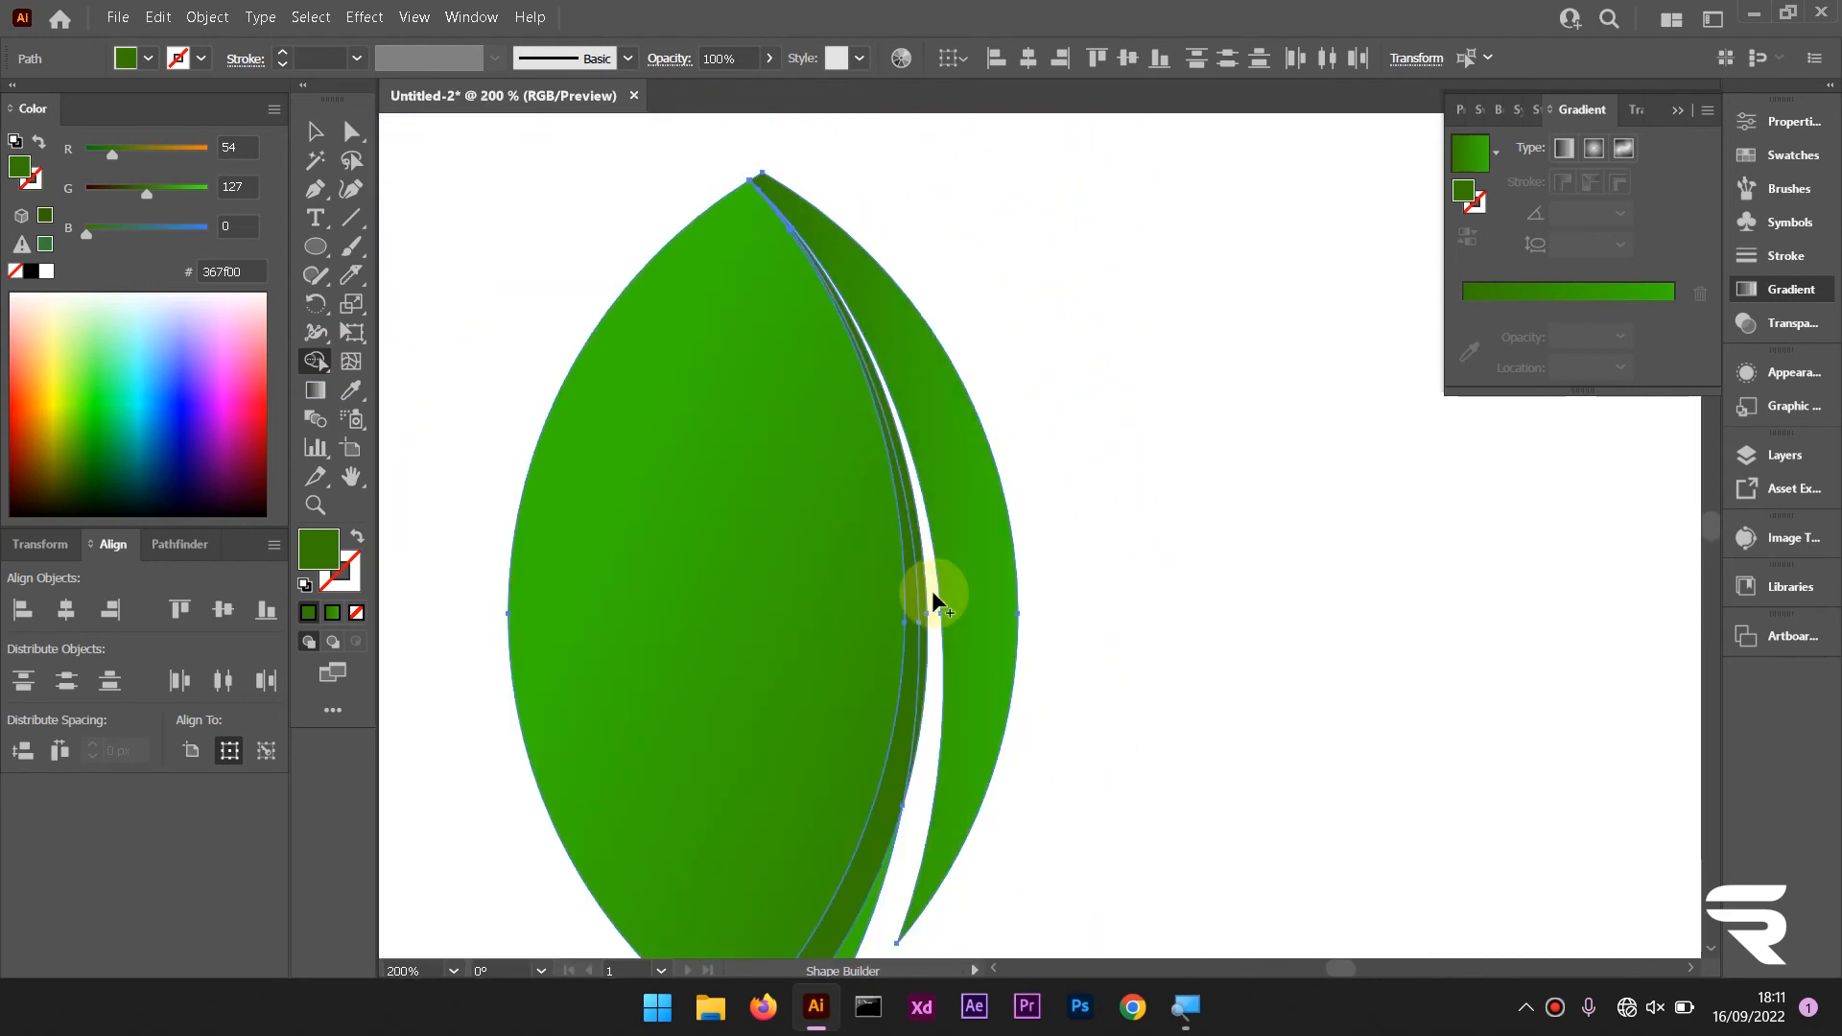
scroll(917, 599, down, 4)
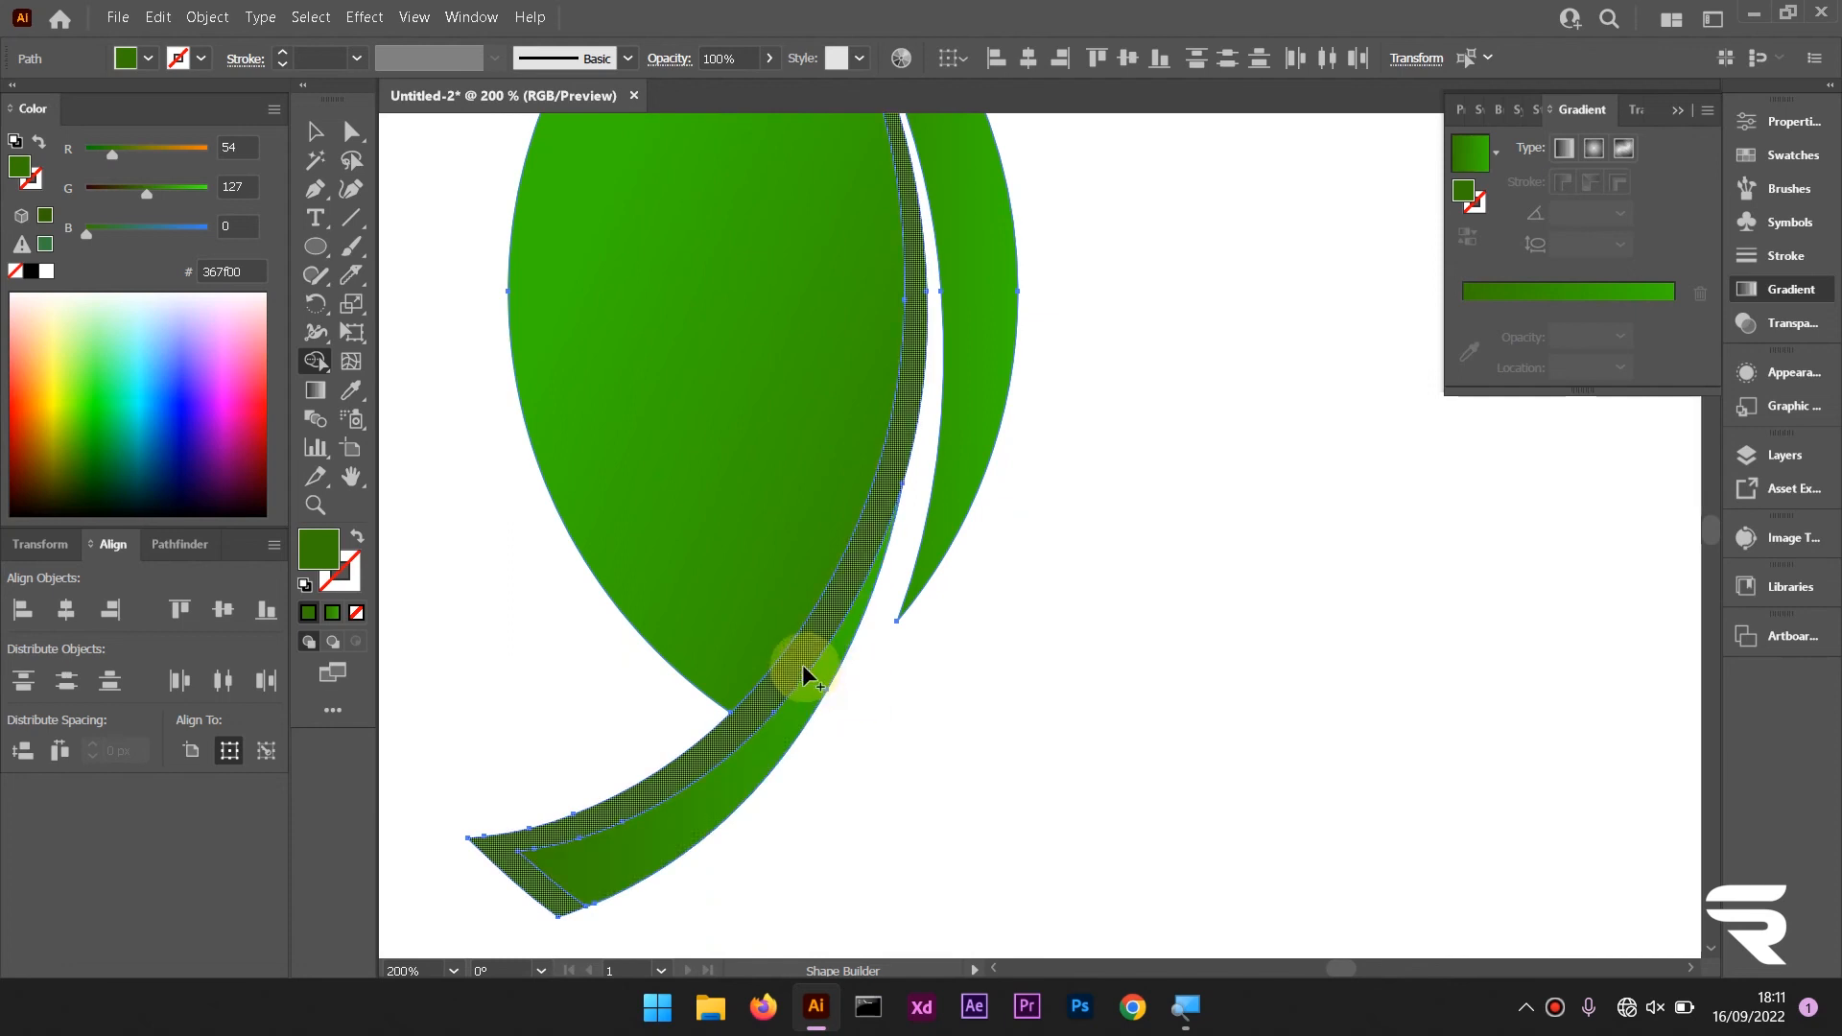
drag(805, 669, 804, 685)
scroll(803, 683, down, 2)
scroll(804, 683, left, 2)
scroll(804, 683, down, 1)
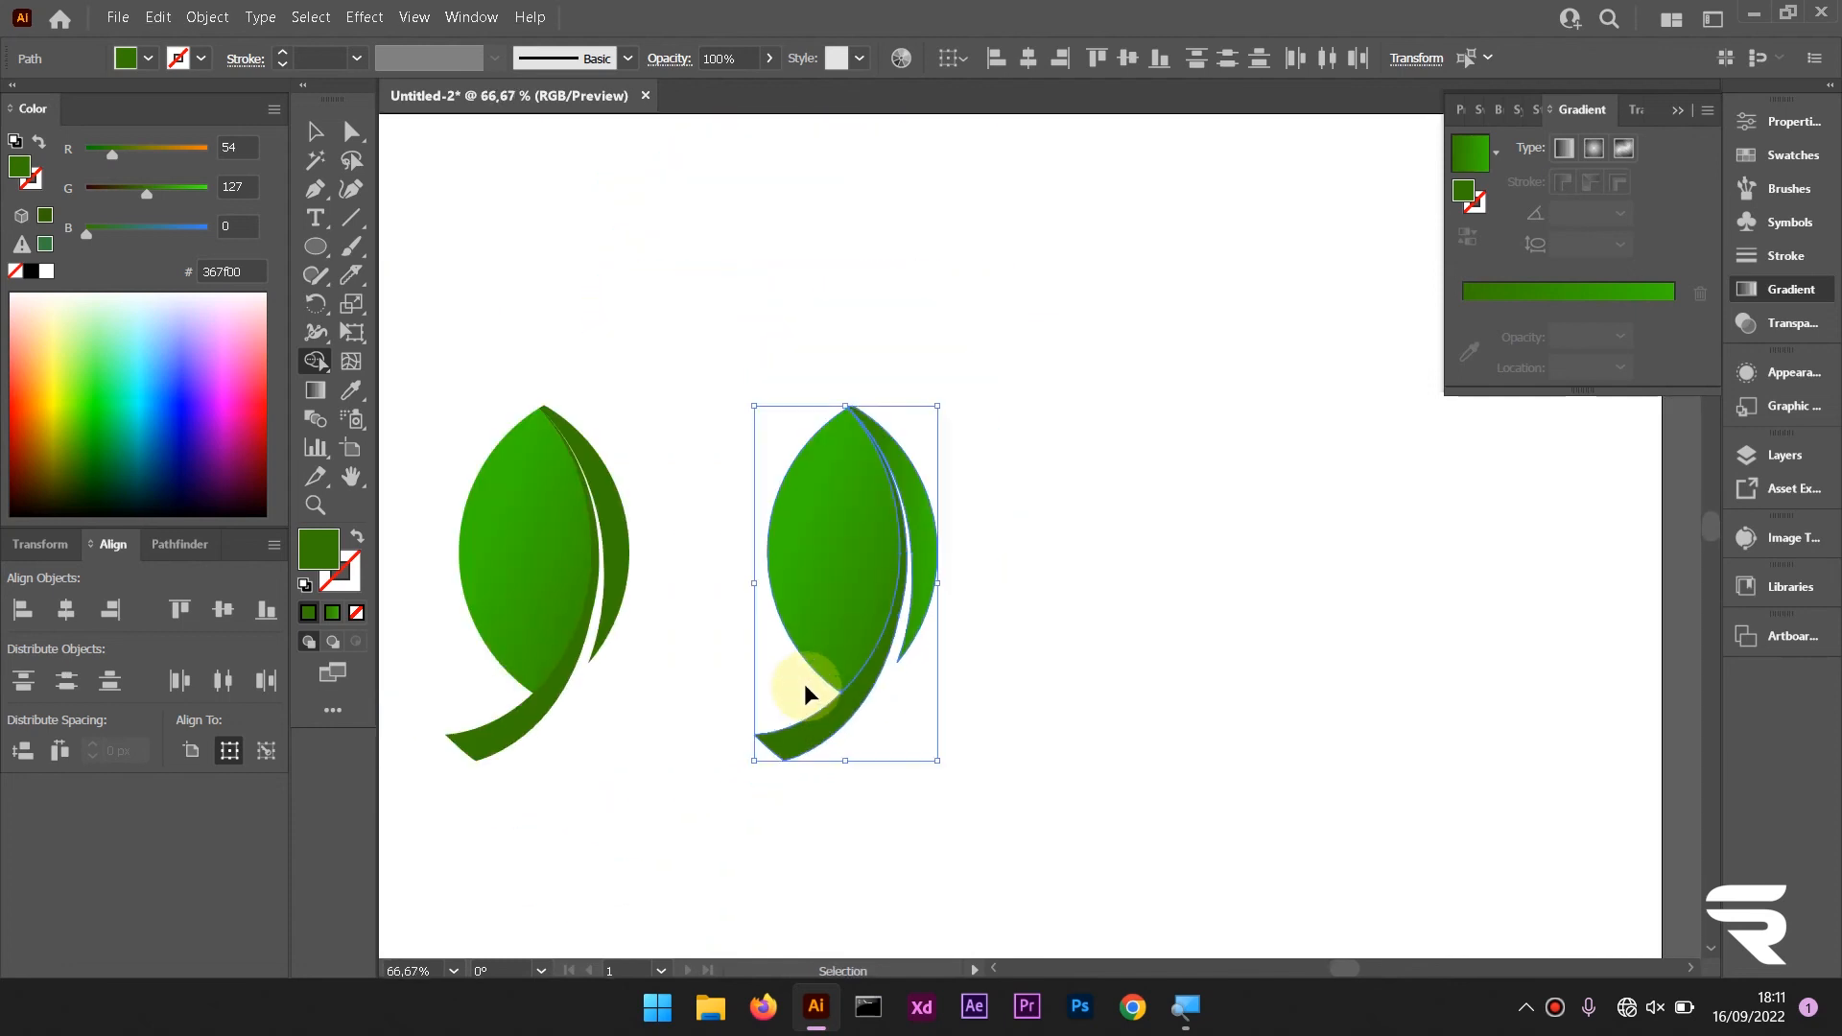
click(315, 132)
click(896, 312)
Fill the copied leaf's large left section with the stem's solid dark green 367f00 using the Eyedropper, then deselect
scroll(954, 617, up, 2)
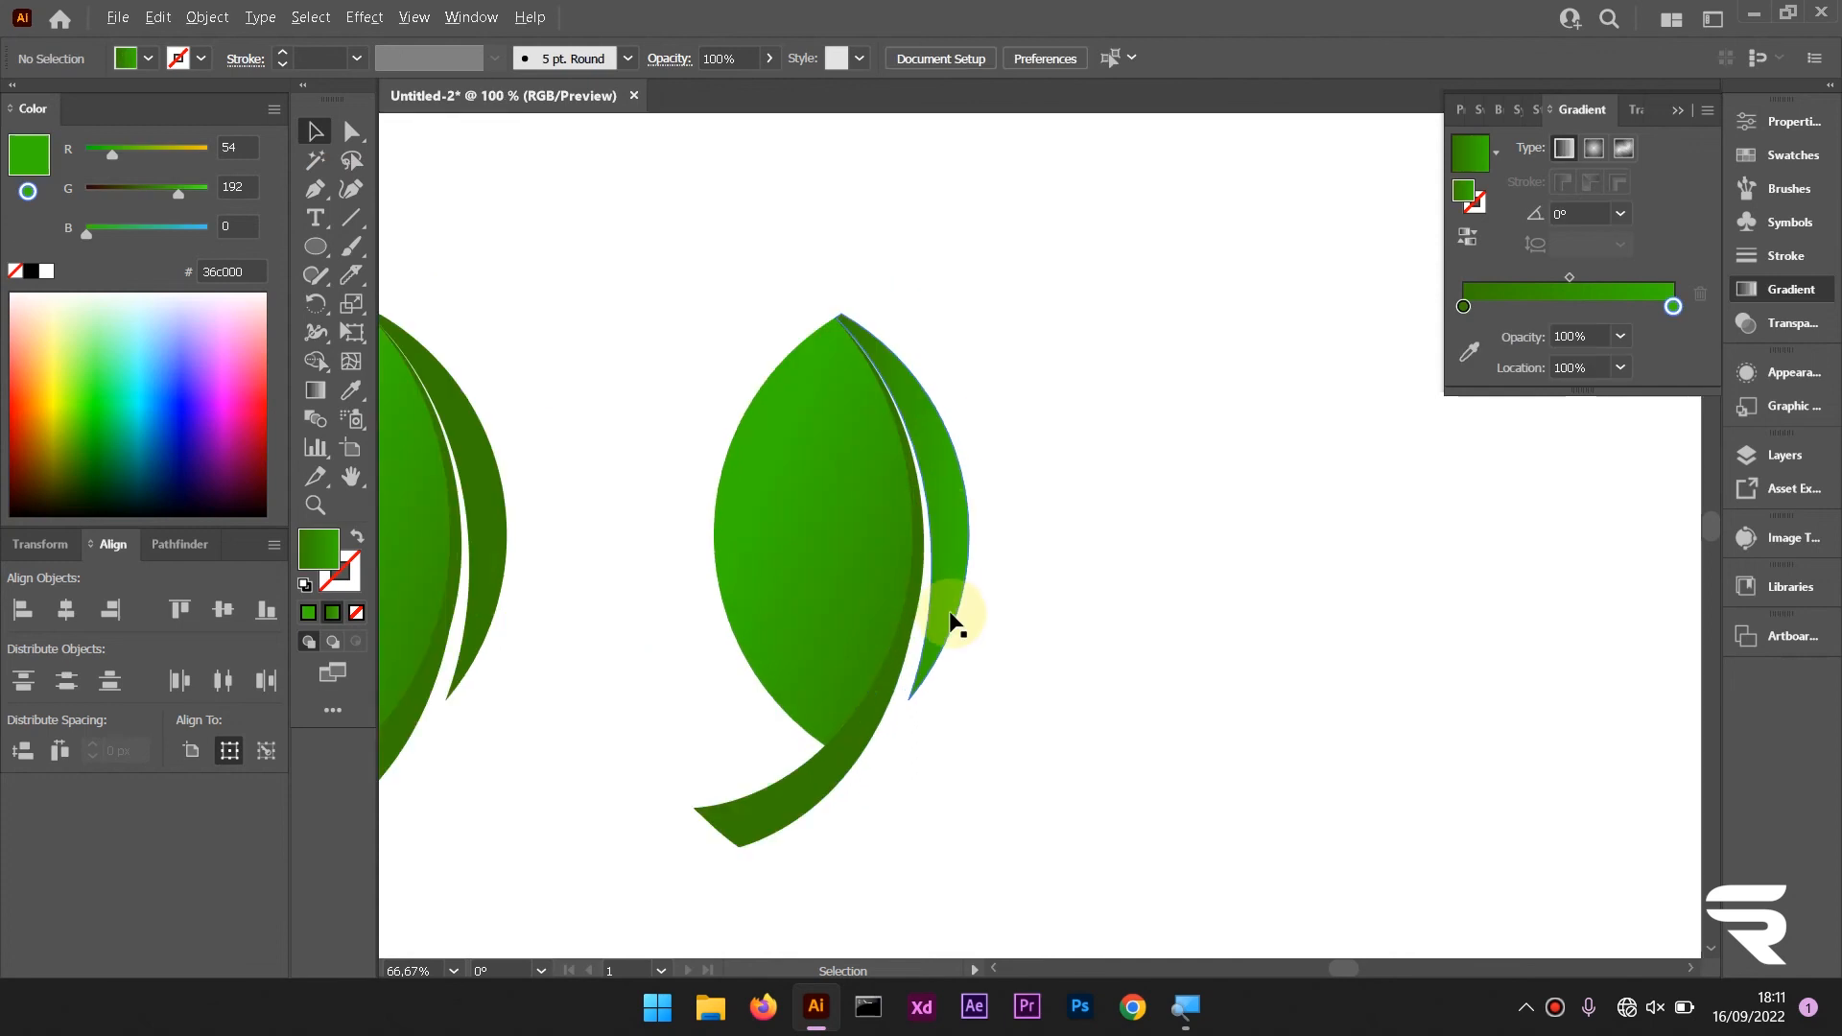
scroll(1104, 729, down, 2)
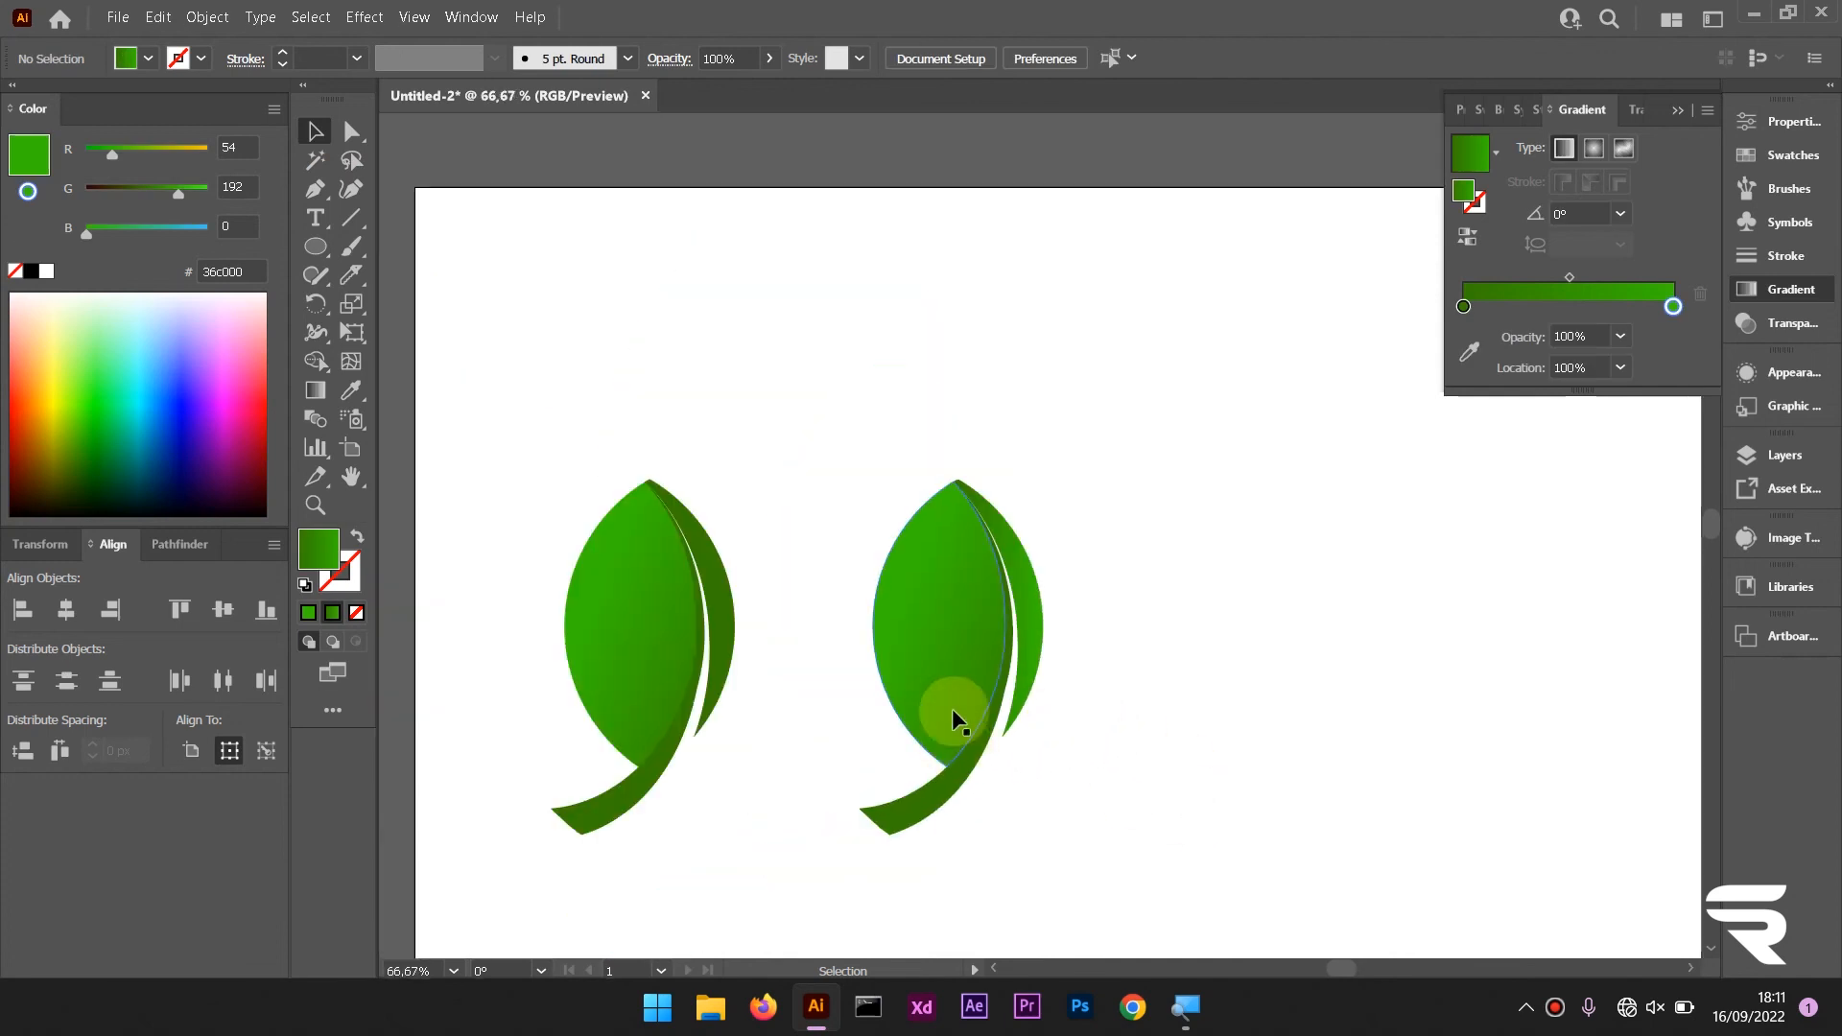
click(946, 656)
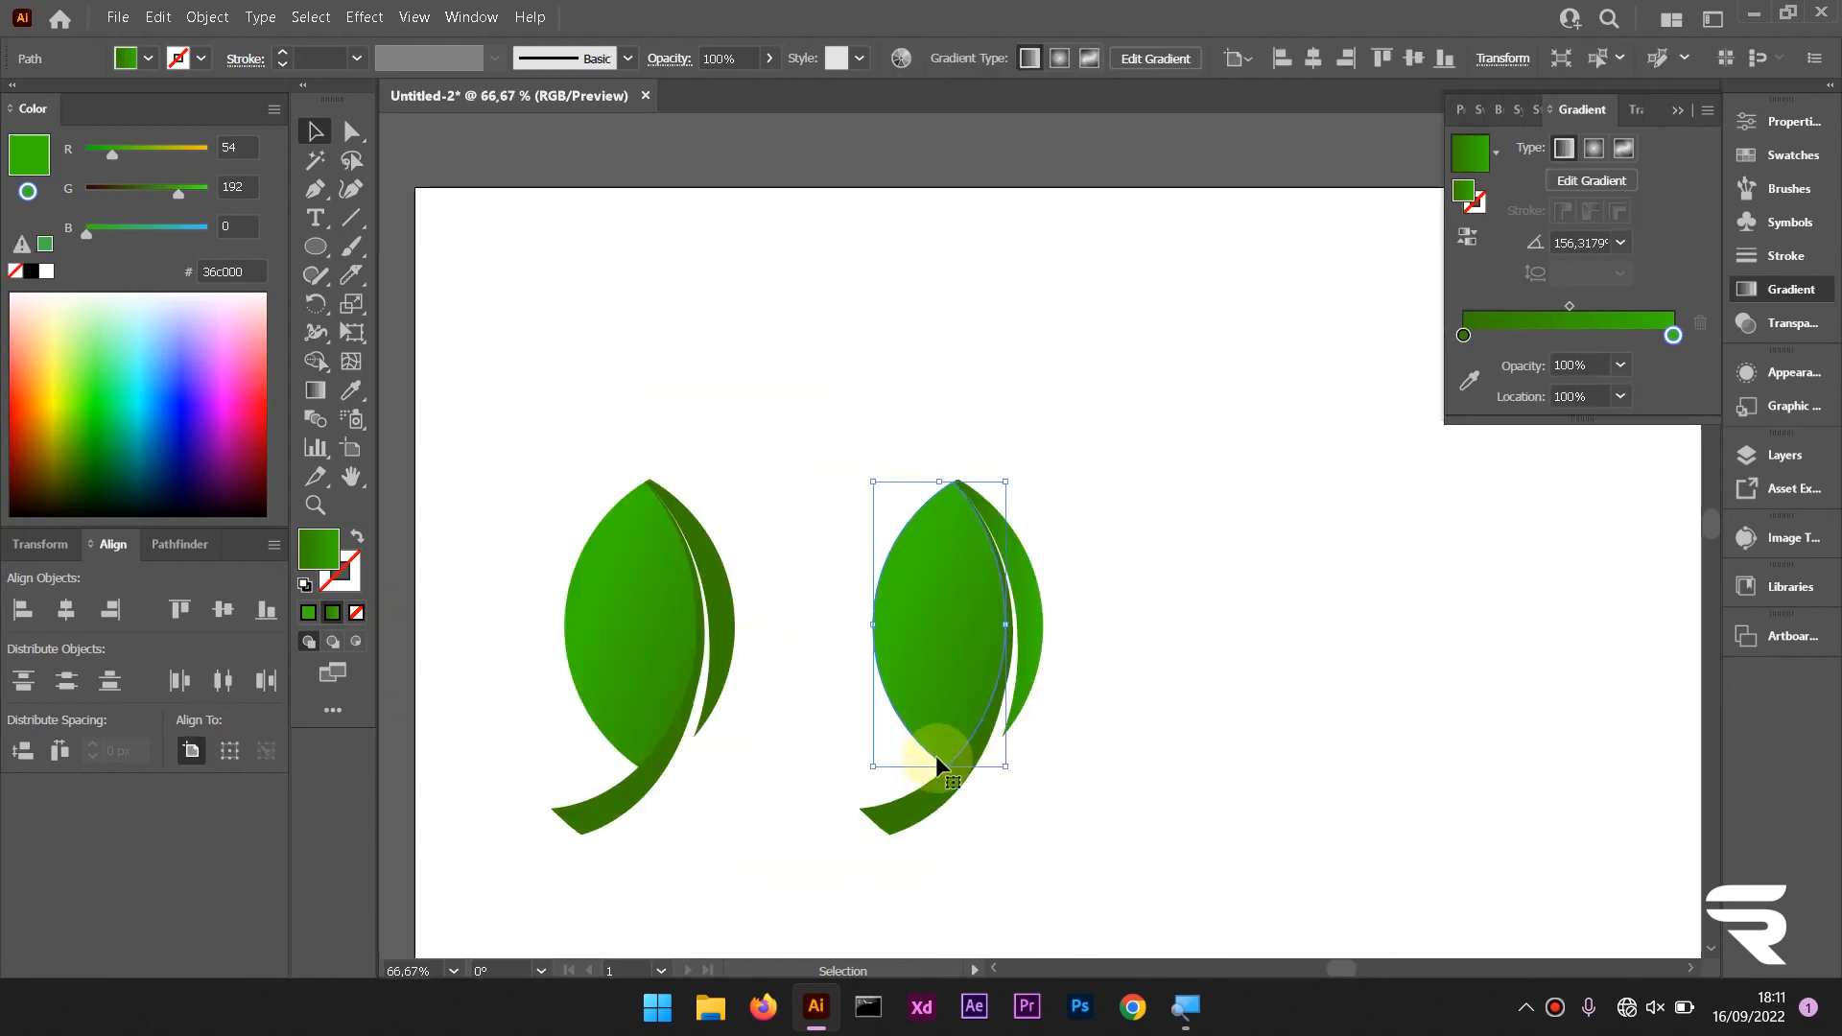
key(i)
key(v)
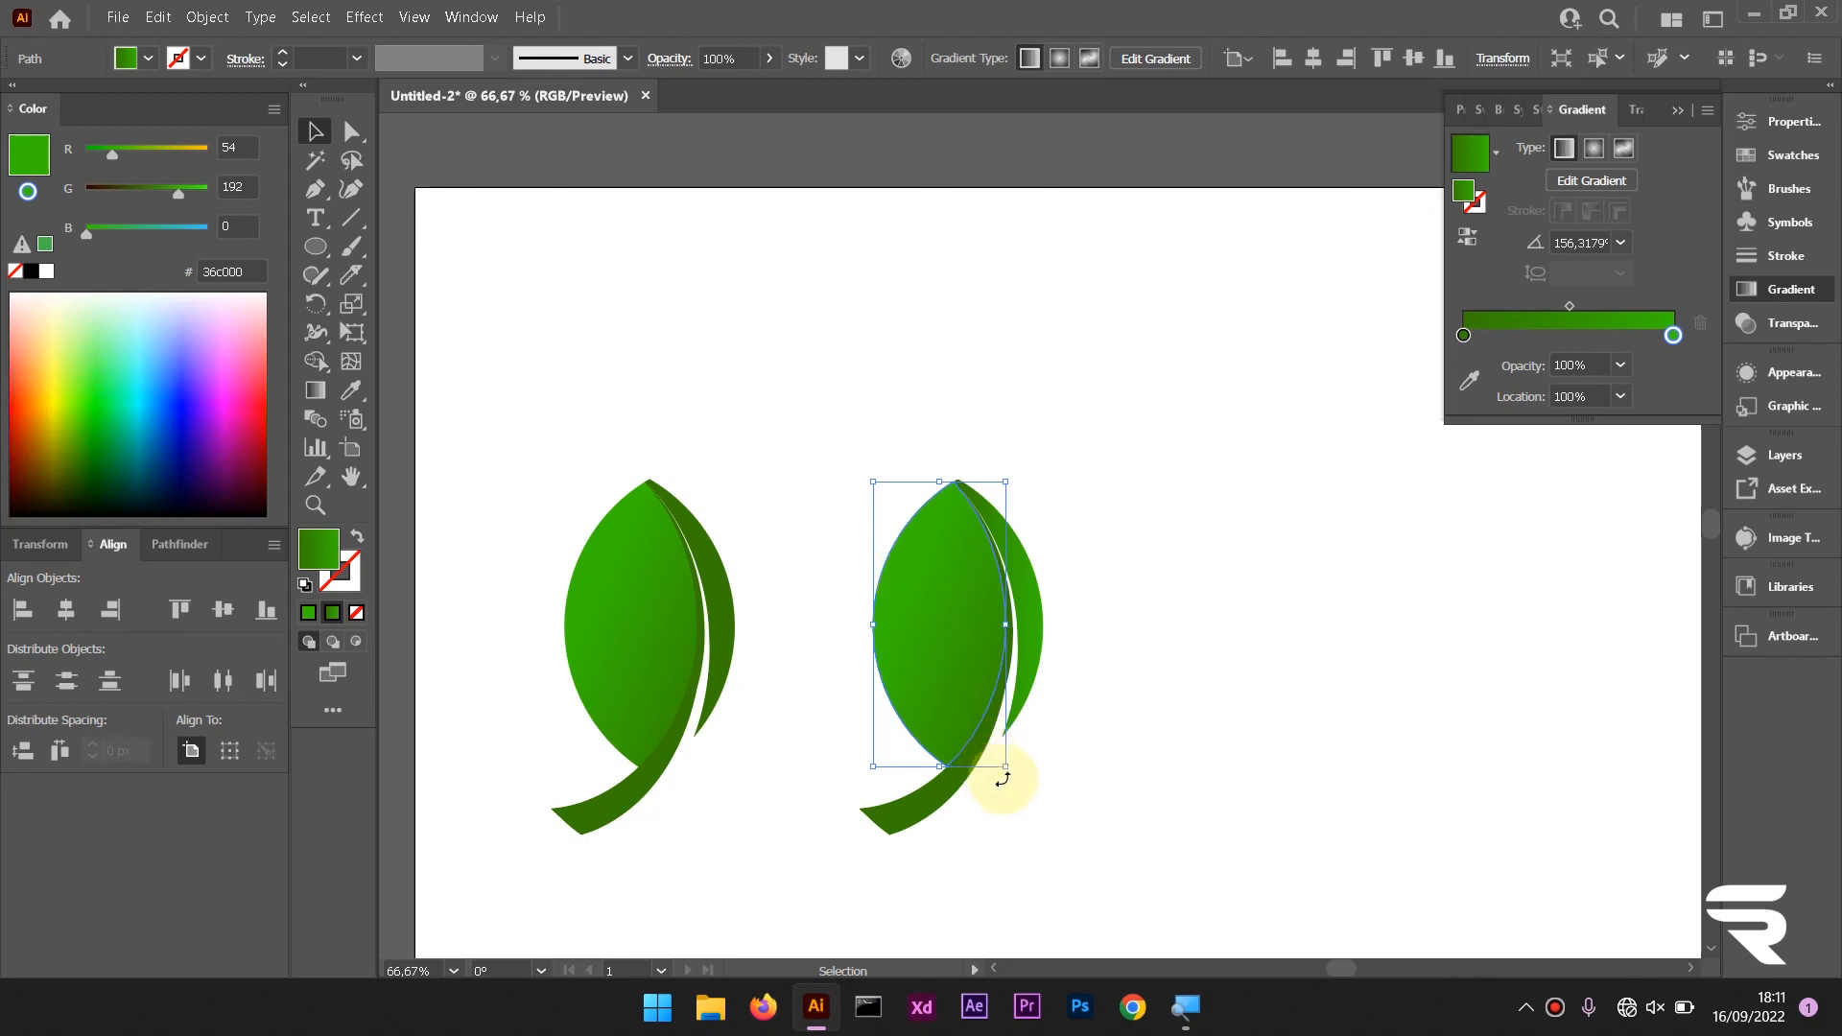
key(i)
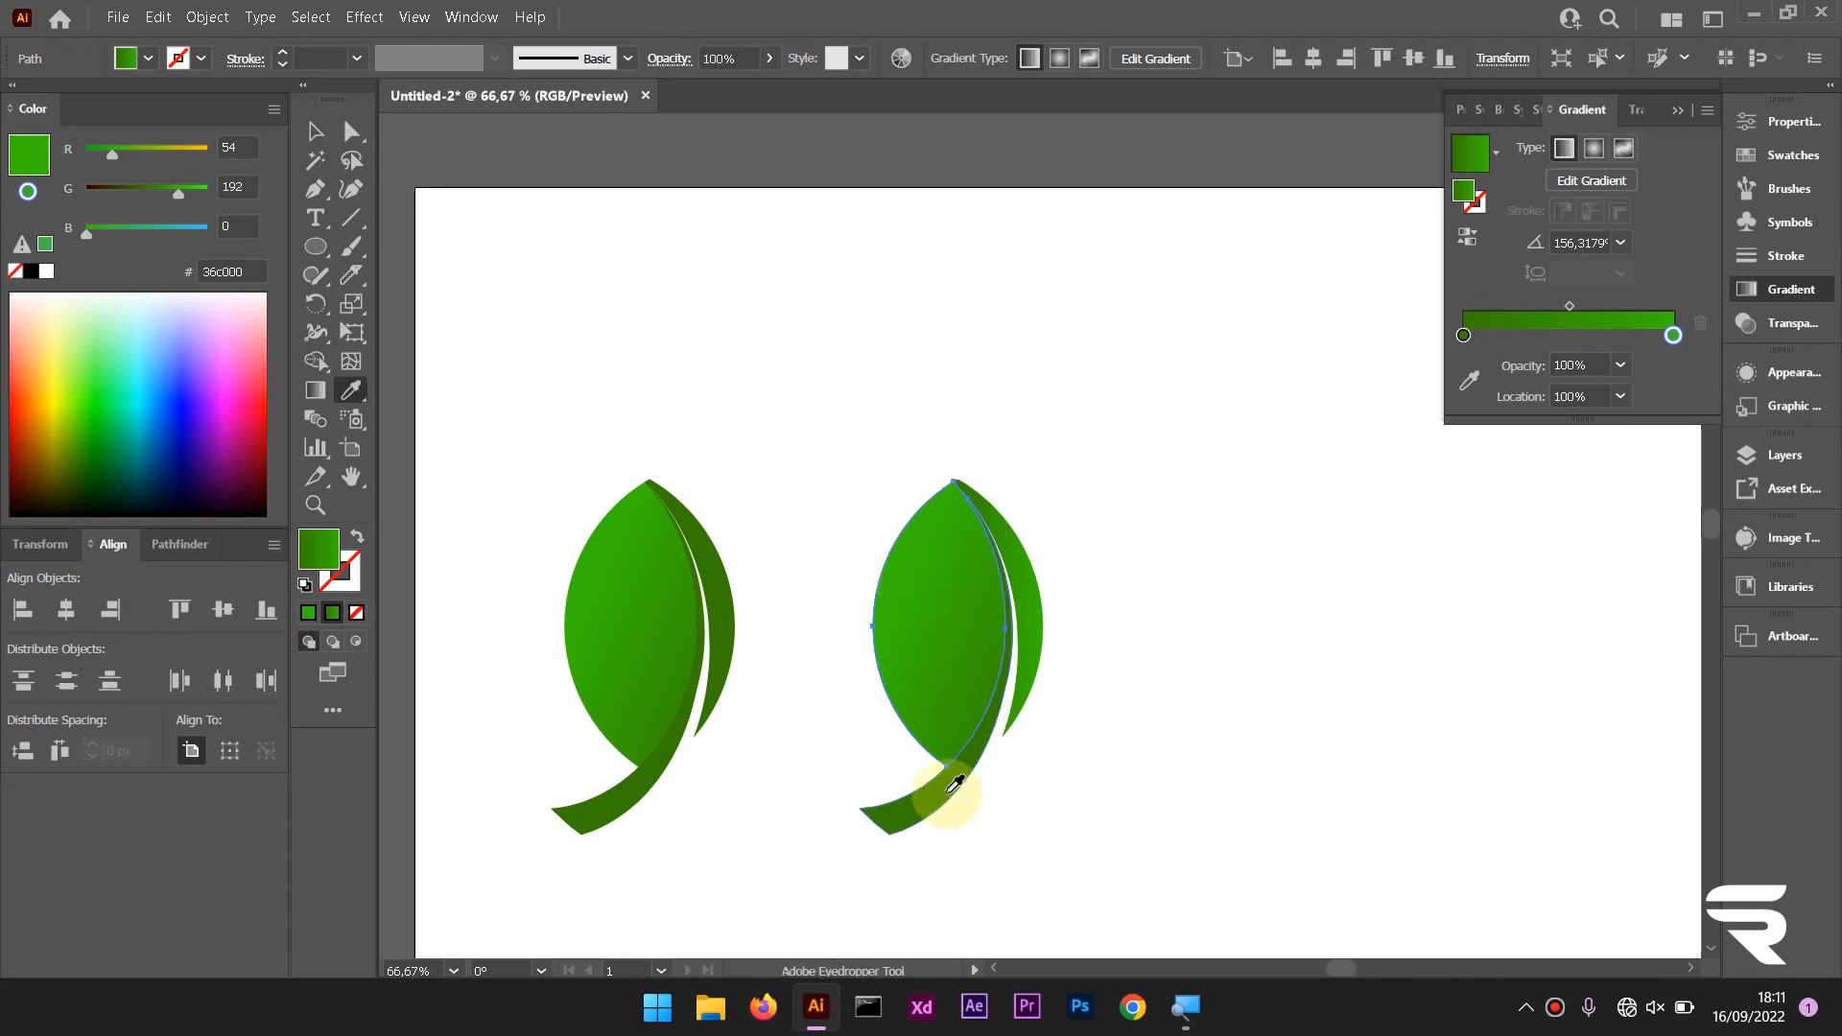
click(952, 785)
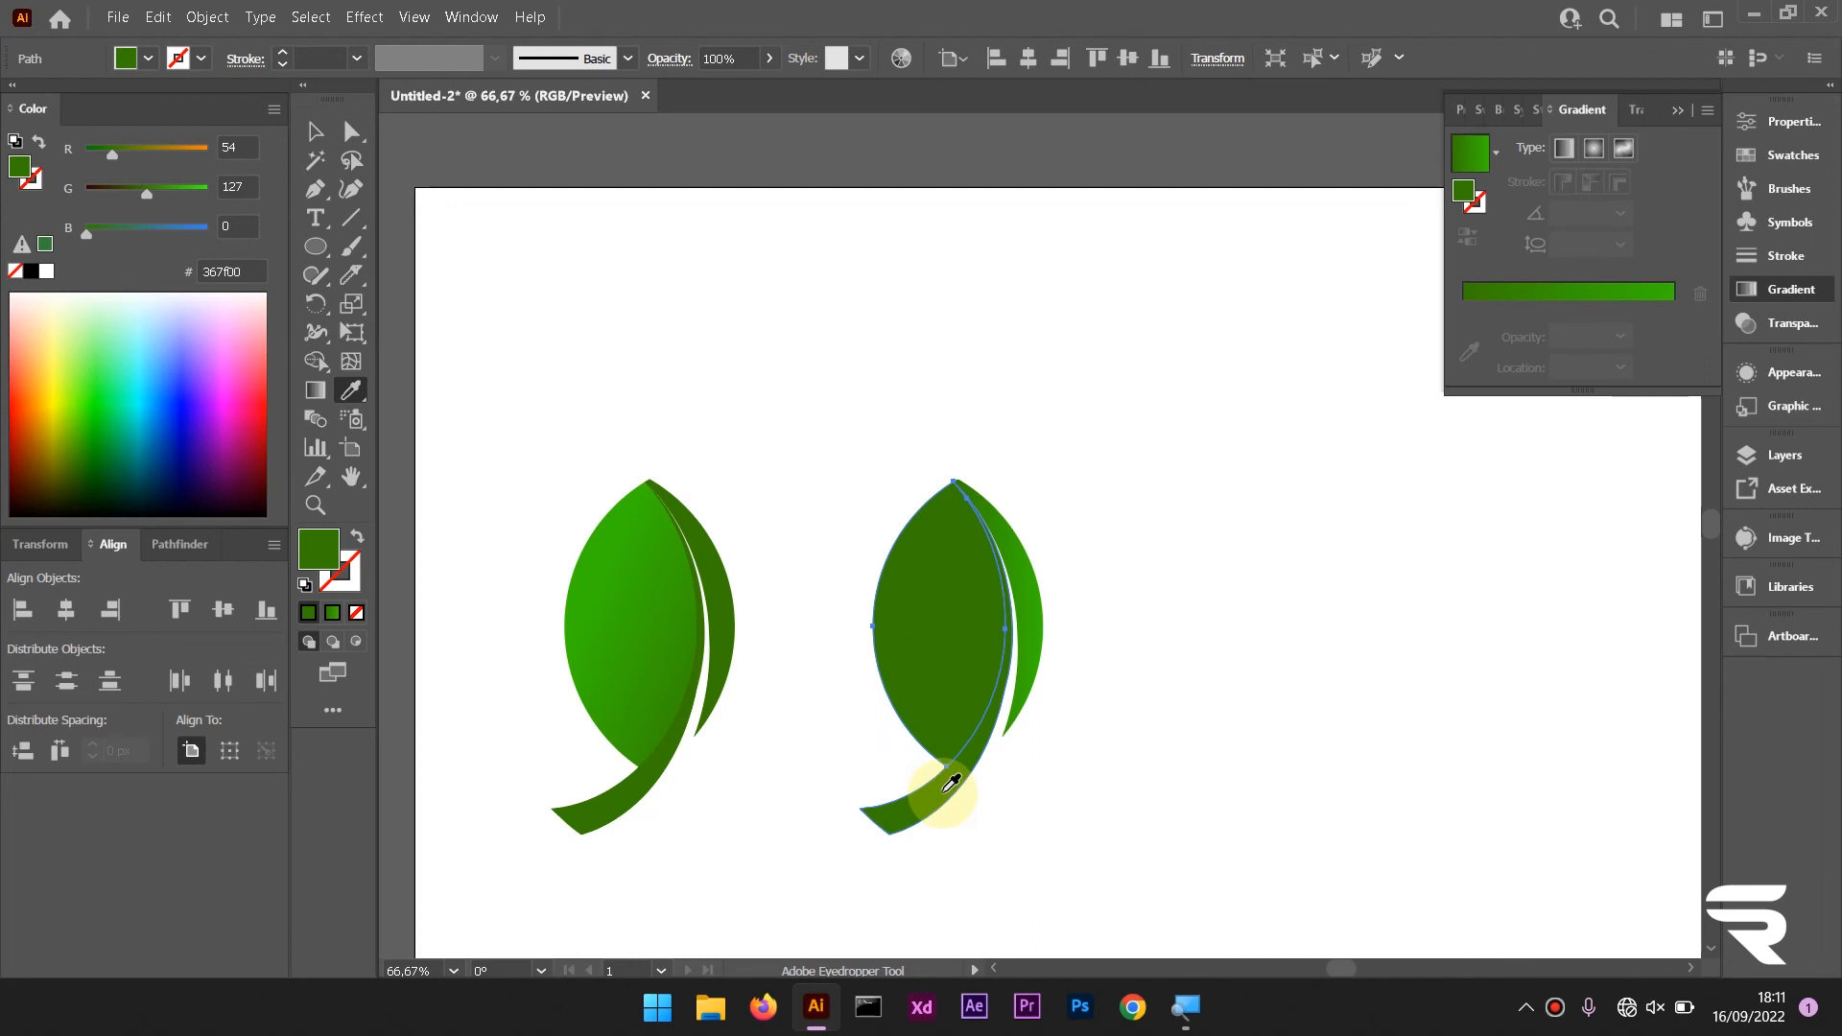
click(328, 131)
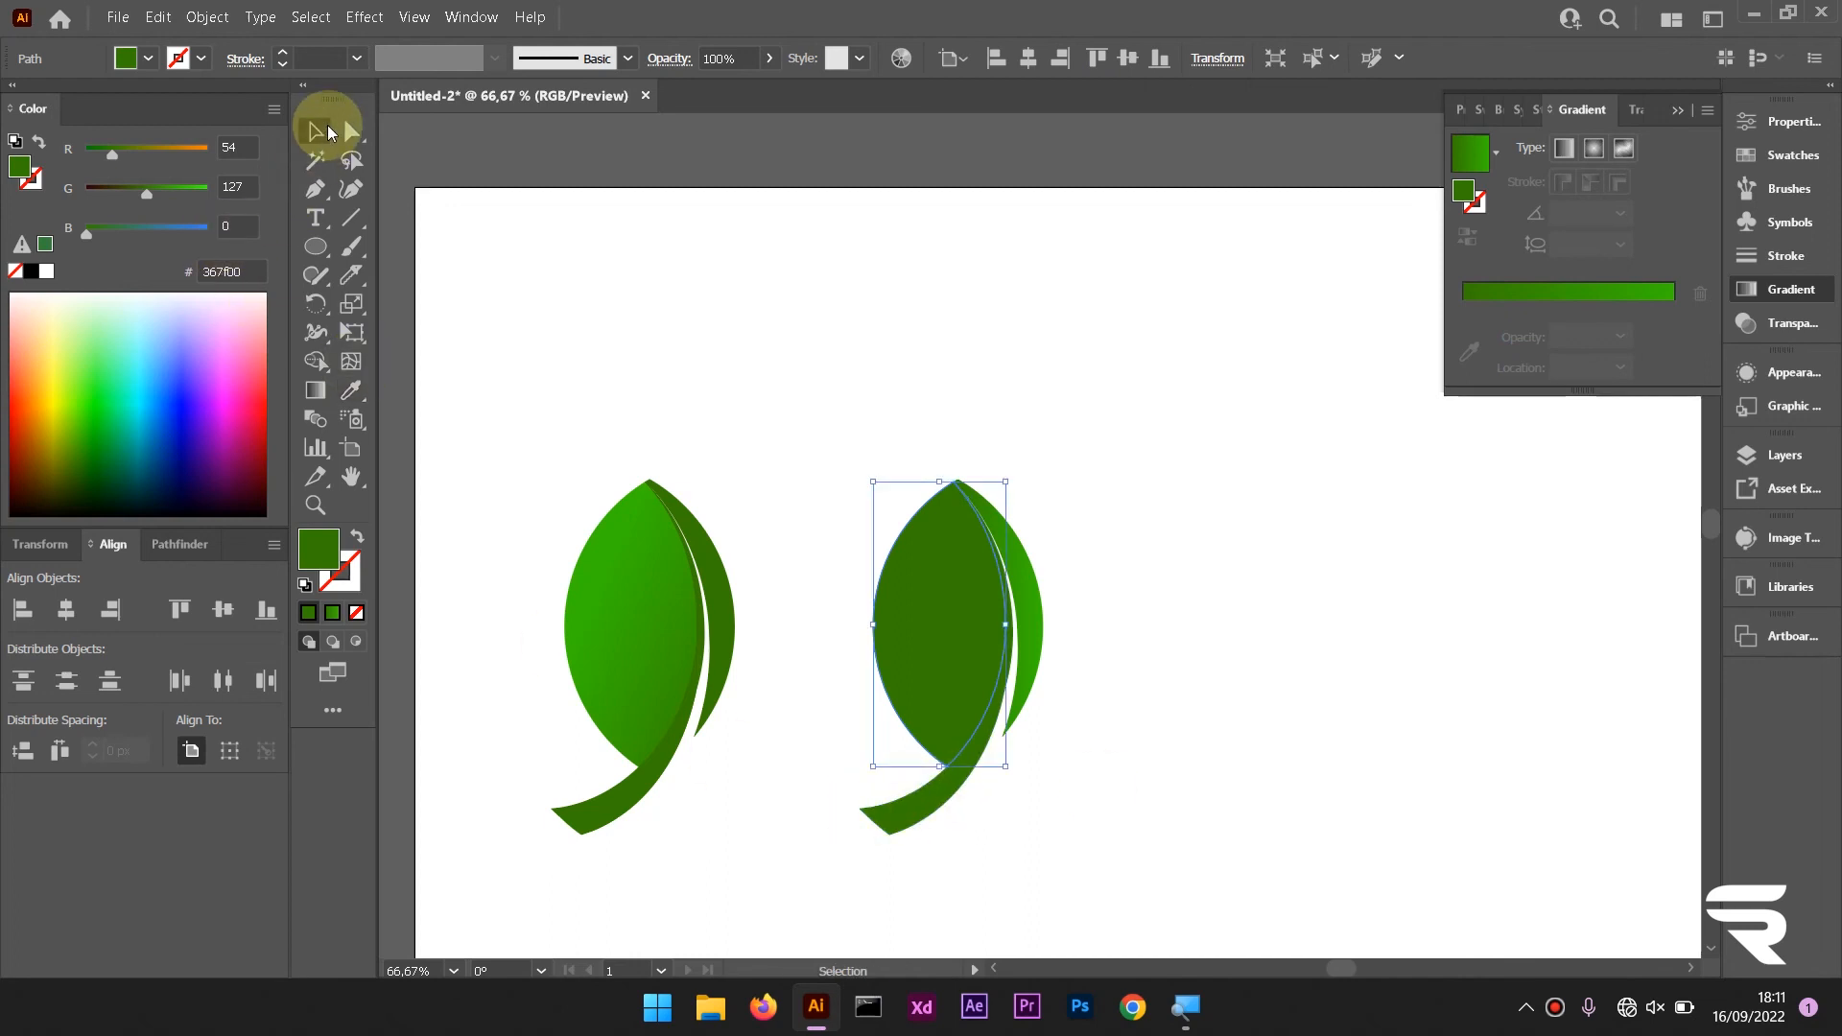
click(996, 263)
Move both leaves together right and slightly down toward the middle of the artboard, then deselect
alt+scroll(996, 263, down, 1)
scroll(990, 336, down, 3)
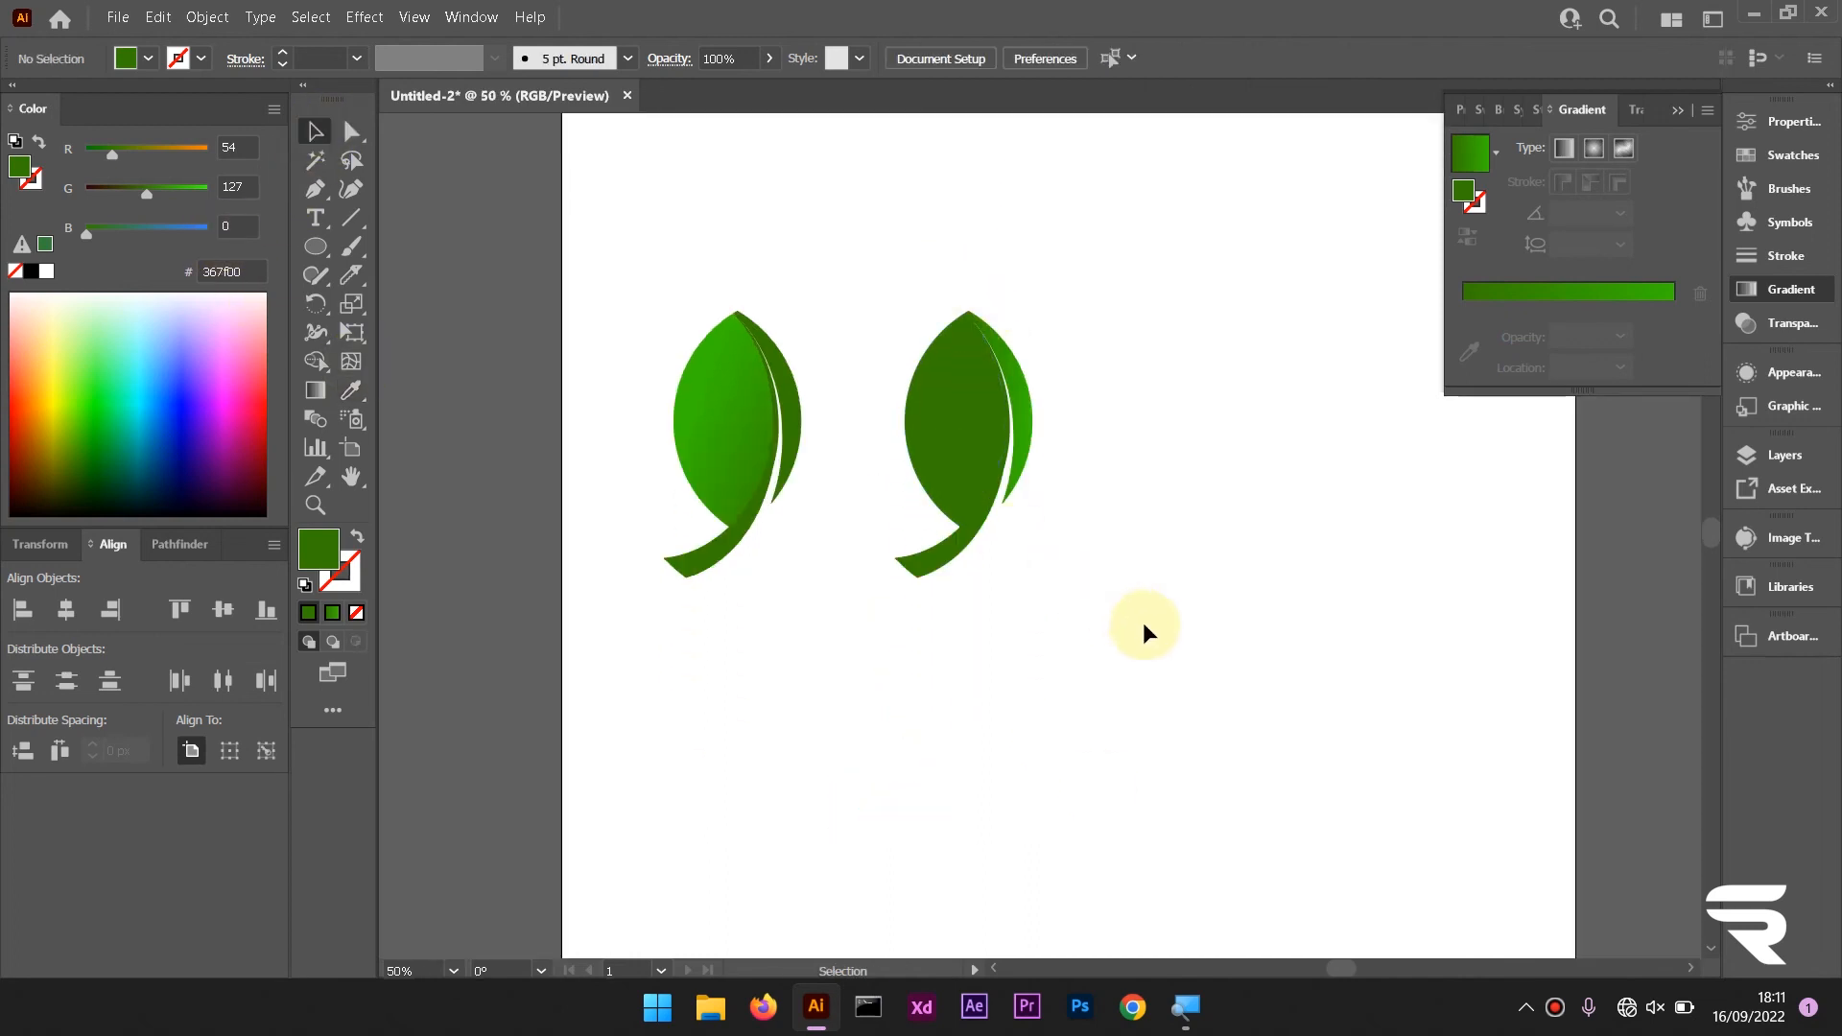
drag(1143, 621, 607, 297)
drag(970, 370, 1199, 436)
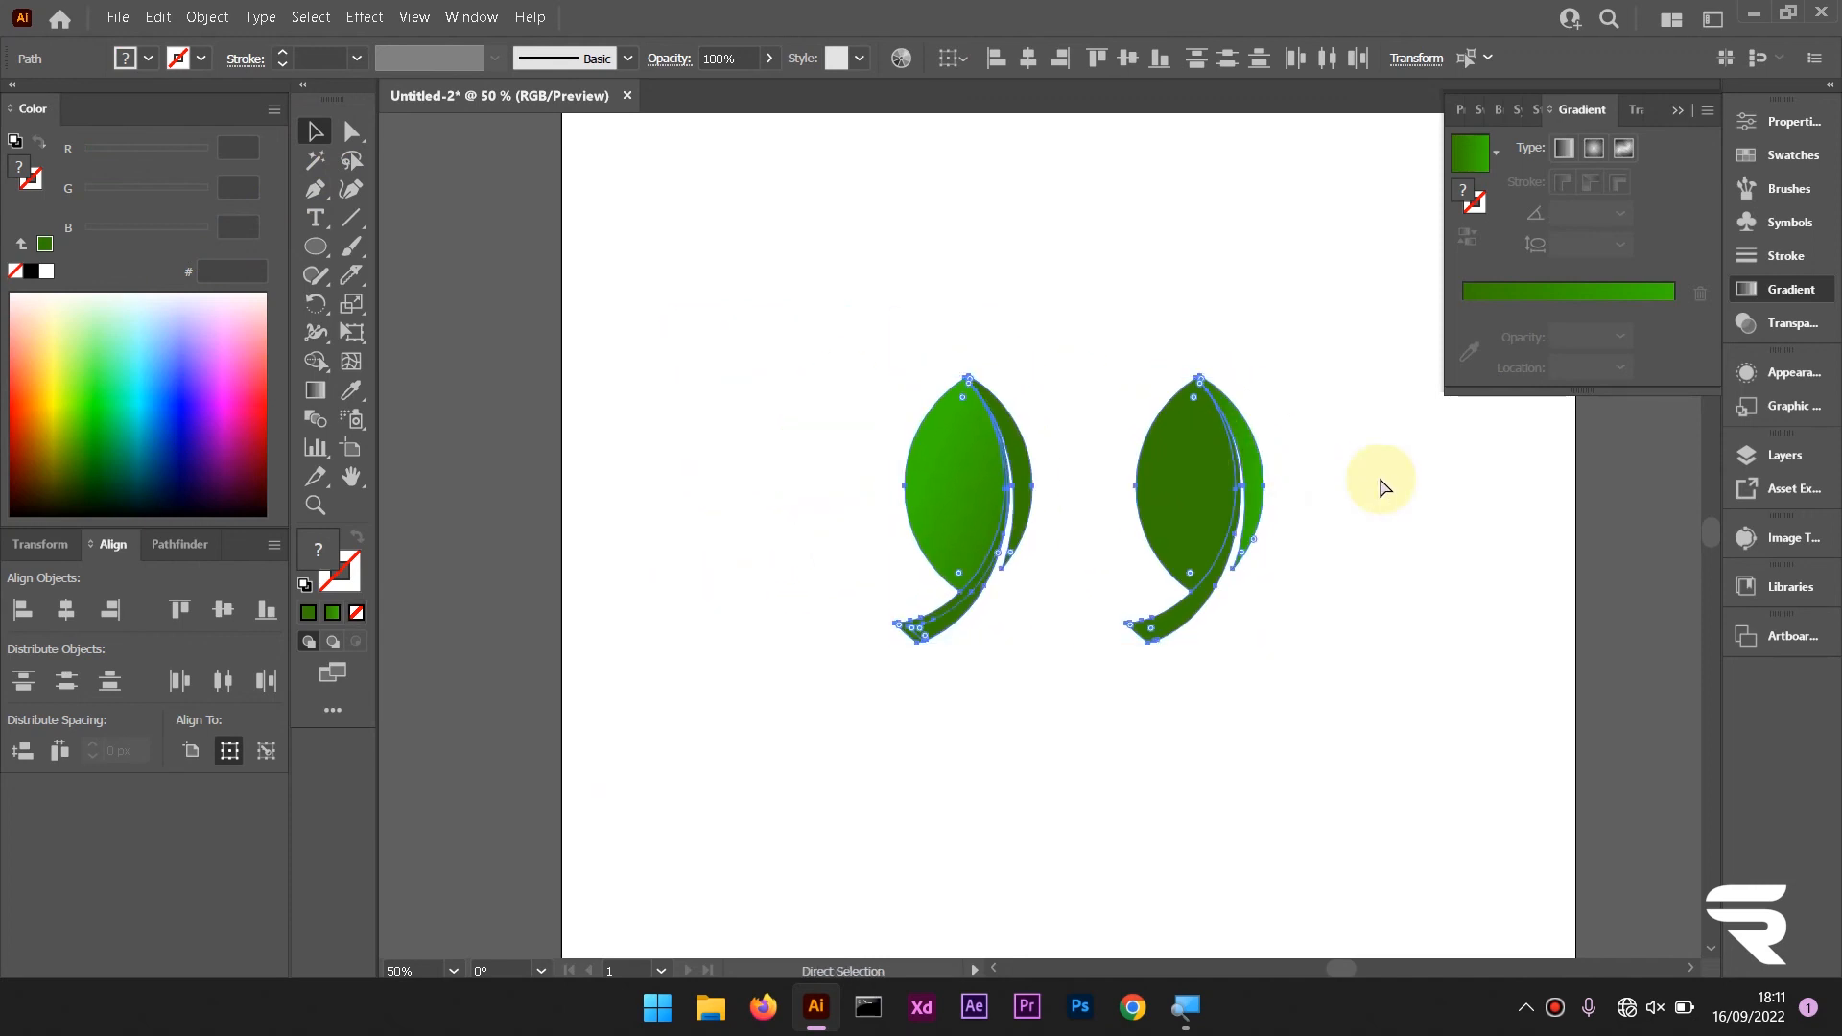
alt+scroll(1379, 476, down, 1)
scroll(1325, 493, right, 1)
click(1127, 328)
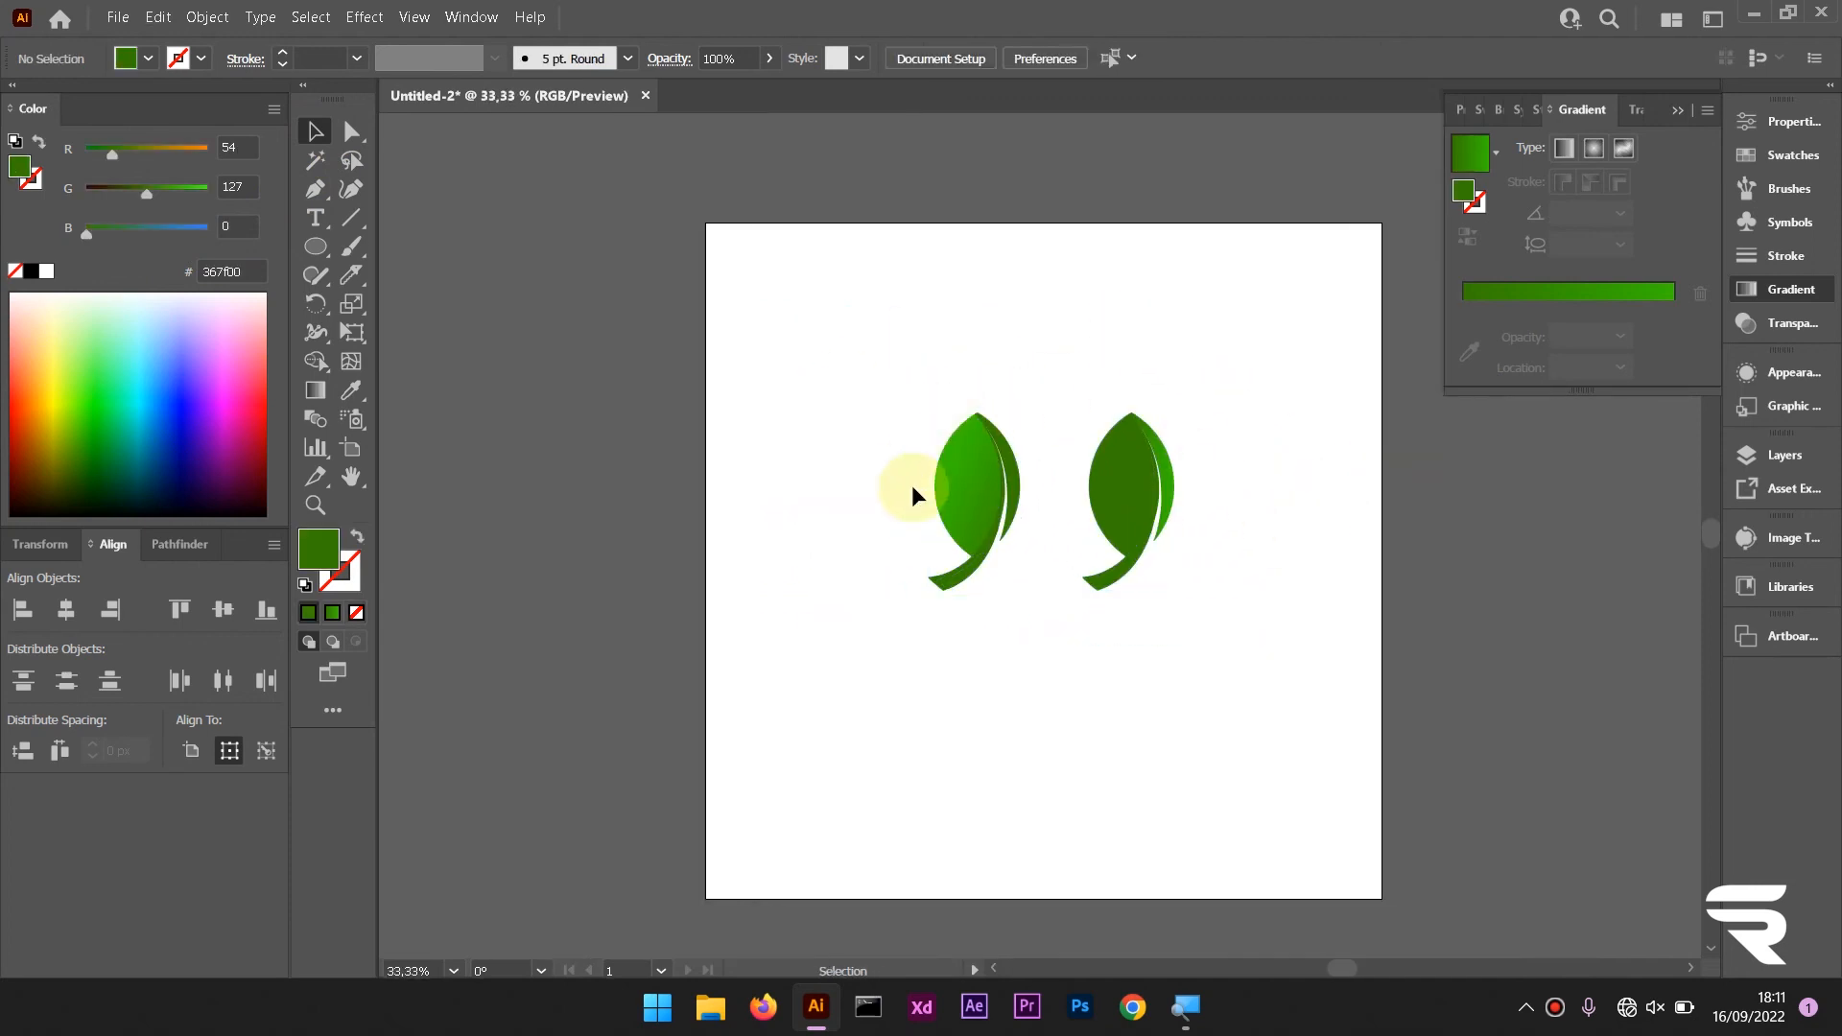